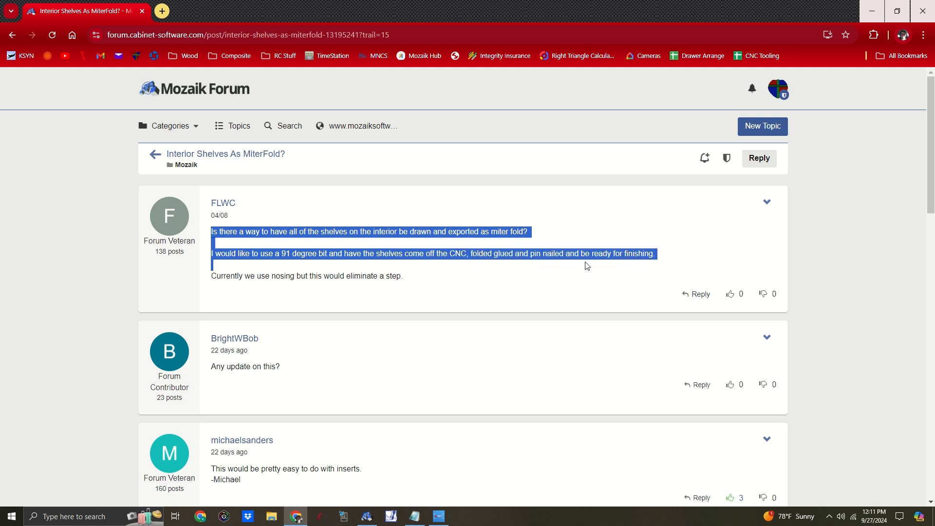
Step: Switch from the forum post to Mozaik and open the Folded Shelf room's product plan in the _INSERT Build Room job
drag(491, 271, 422, 281)
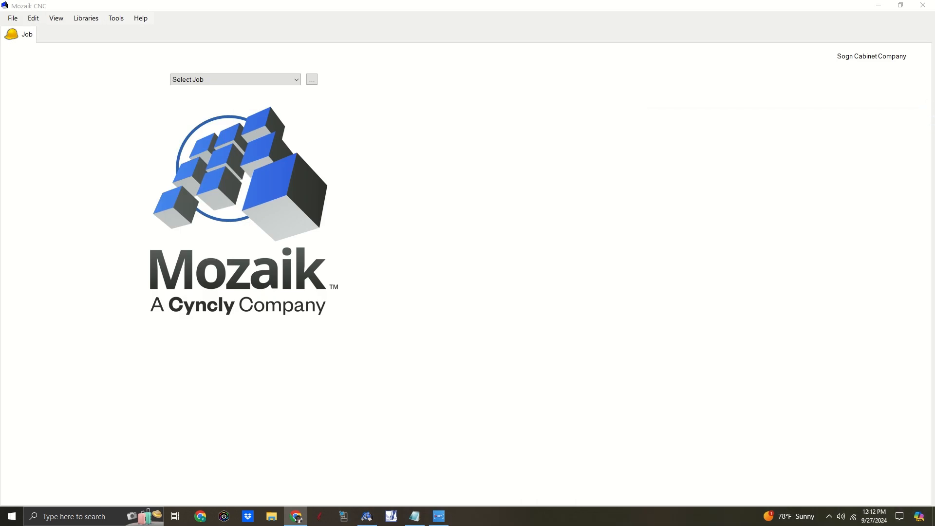
click(231, 79)
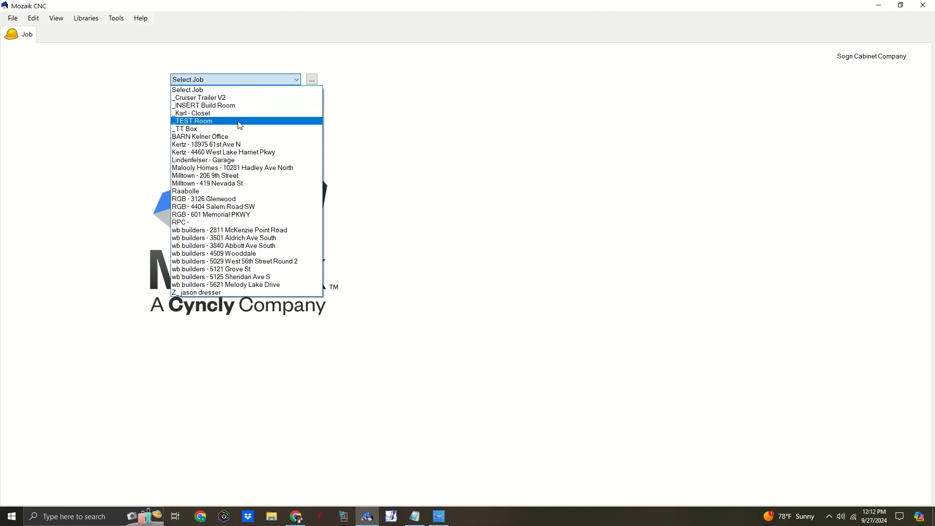
click(236, 106)
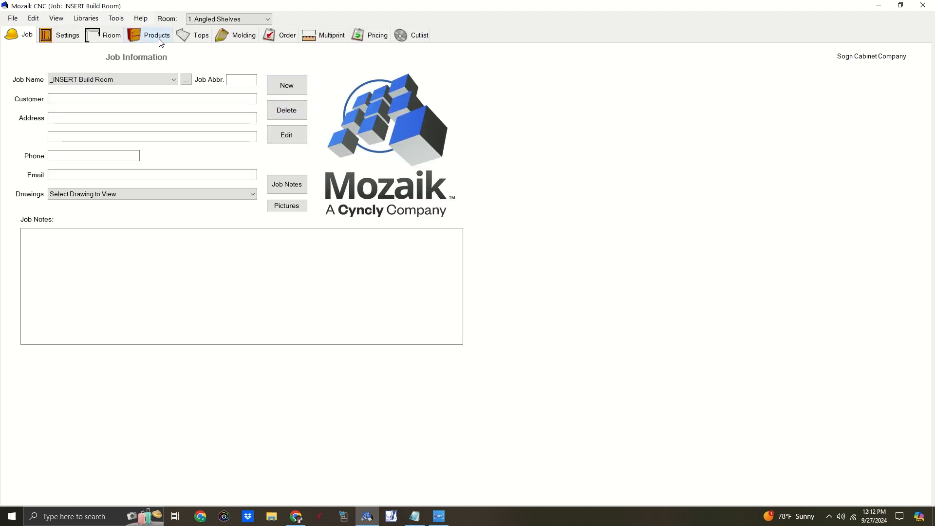
click(249, 19)
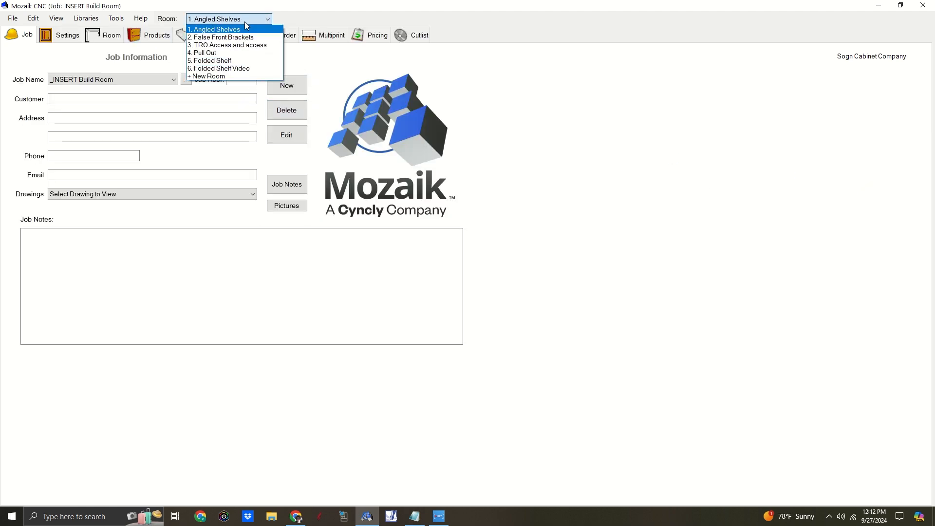
click(243, 60)
click(155, 35)
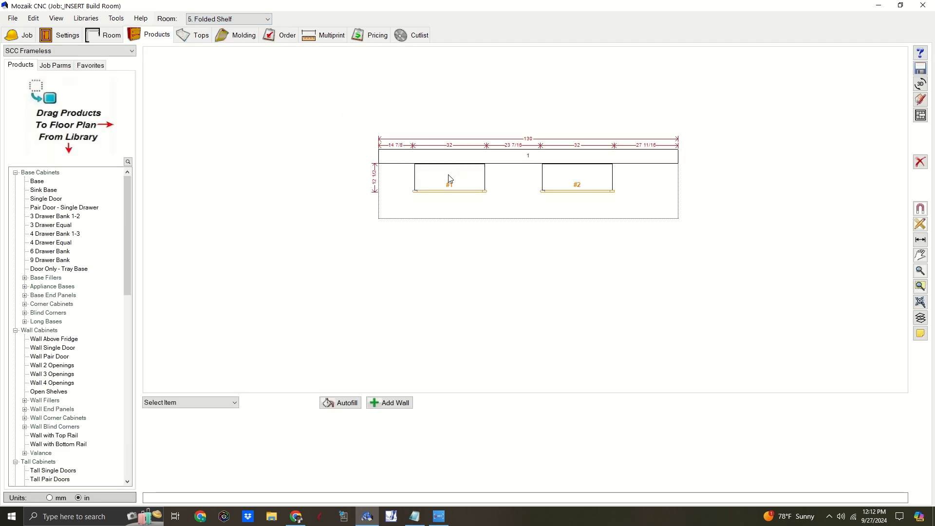
Step: Examine the shelves of both bookcases in the 3D view of the room, and close the viewer
click(921, 84)
click(288, 93)
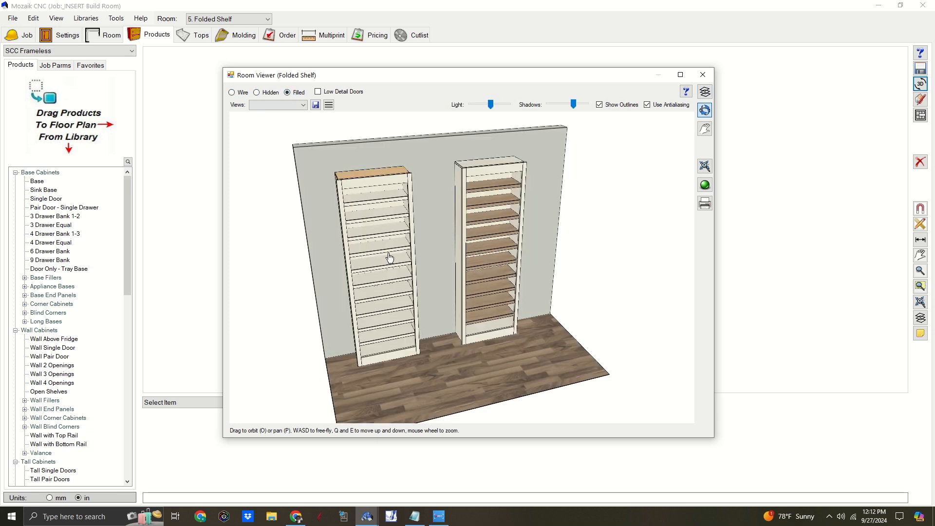
scroll(415, 290, up, 5)
drag(415, 291, 330, 152)
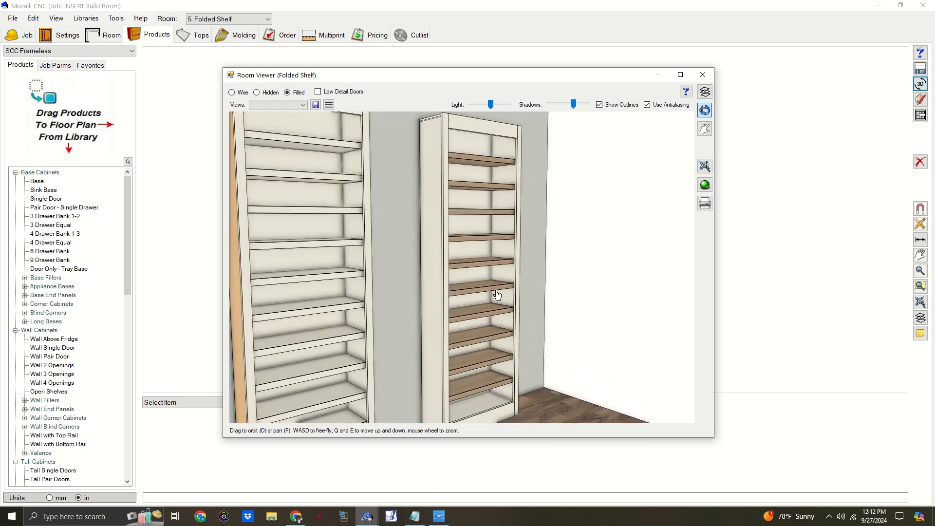
scroll(478, 224, down, 2)
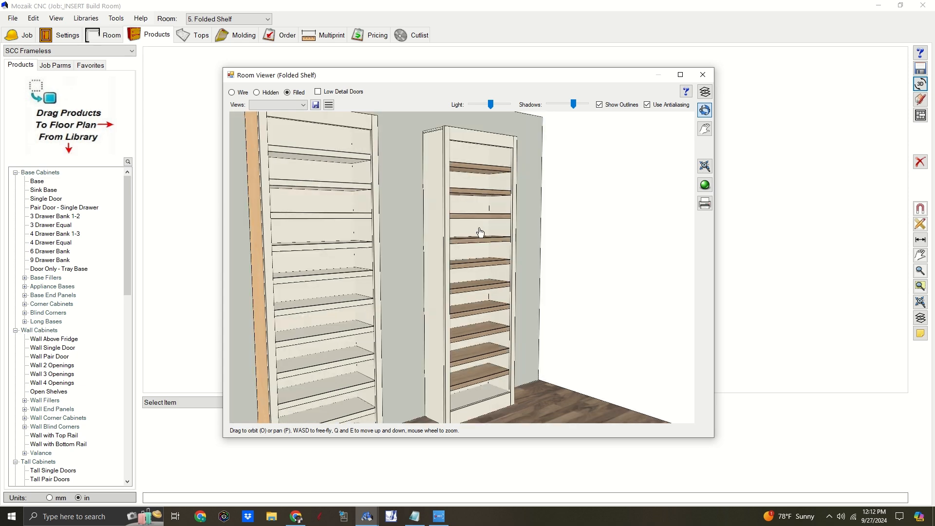
drag(491, 223, 472, 227)
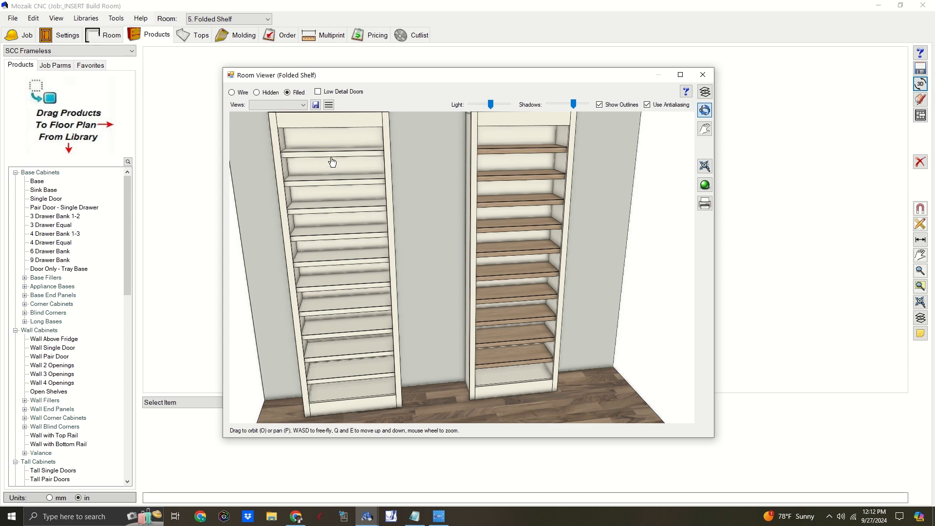
click(702, 75)
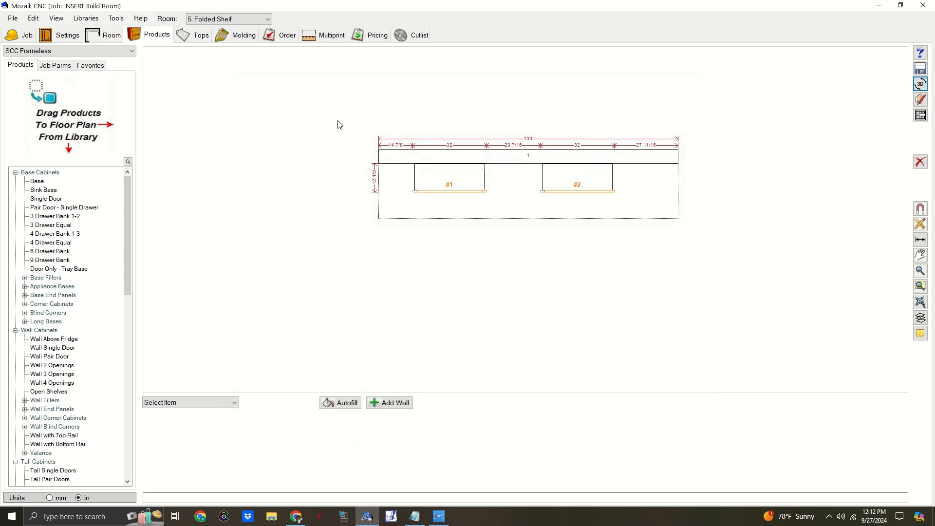
Step: Open the parameter overrides of bookcase #1 from the Wall #1 elevation
double_click(450, 157)
click(443, 213)
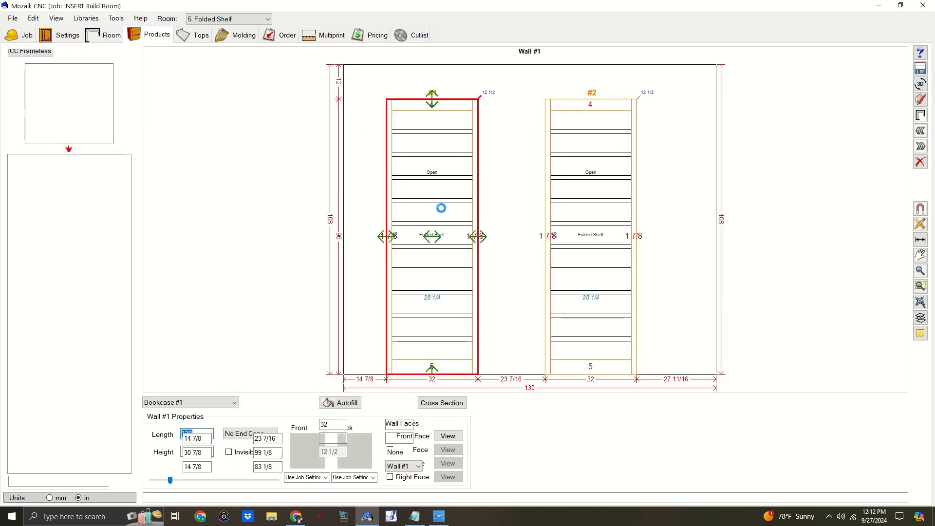
double_click(443, 213)
click(537, 187)
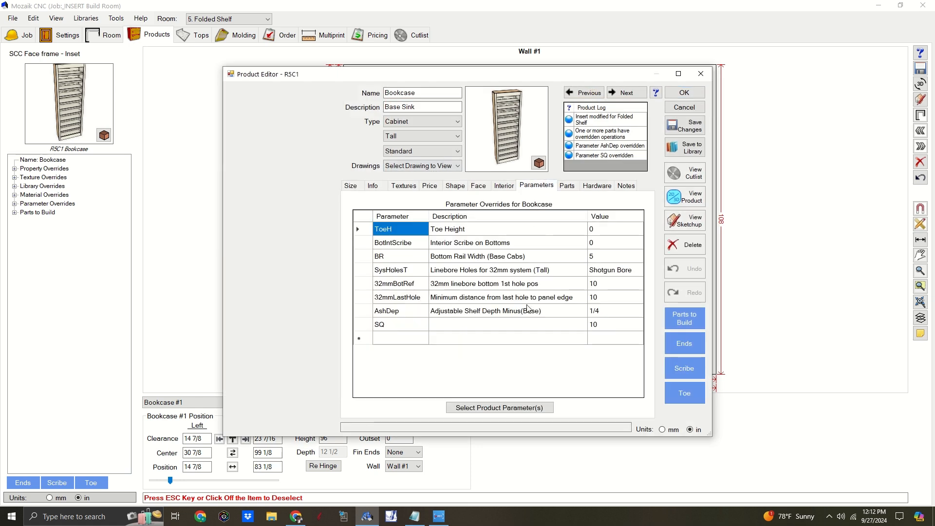
Step: Show bookcase #1 in the product viewer beside the editor, as a filled perspective view
drag(448, 73, 237, 70)
click(483, 195)
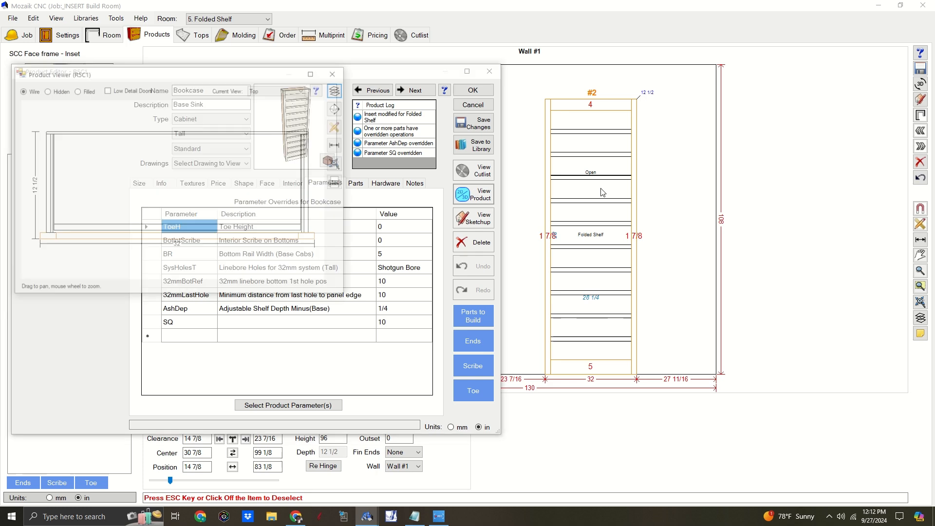
drag(174, 73, 643, 3)
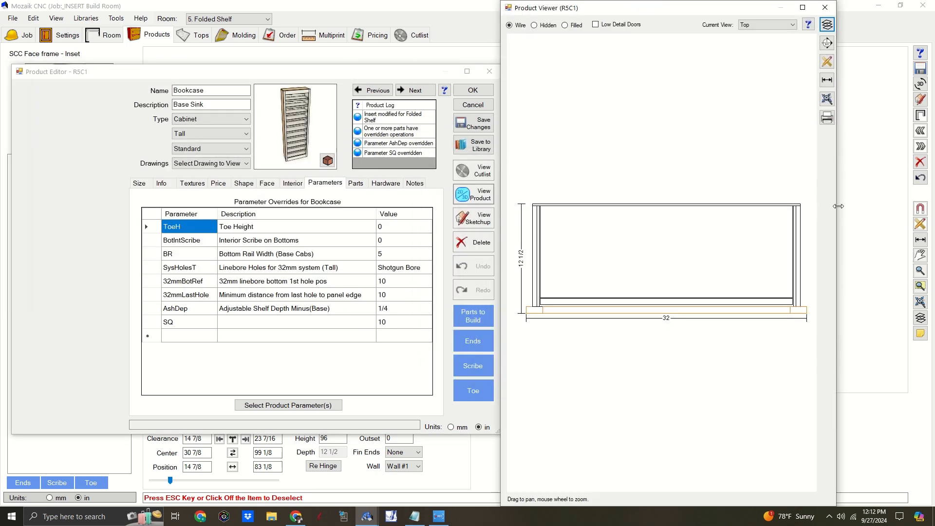
drag(837, 209, 931, 209)
click(873, 25)
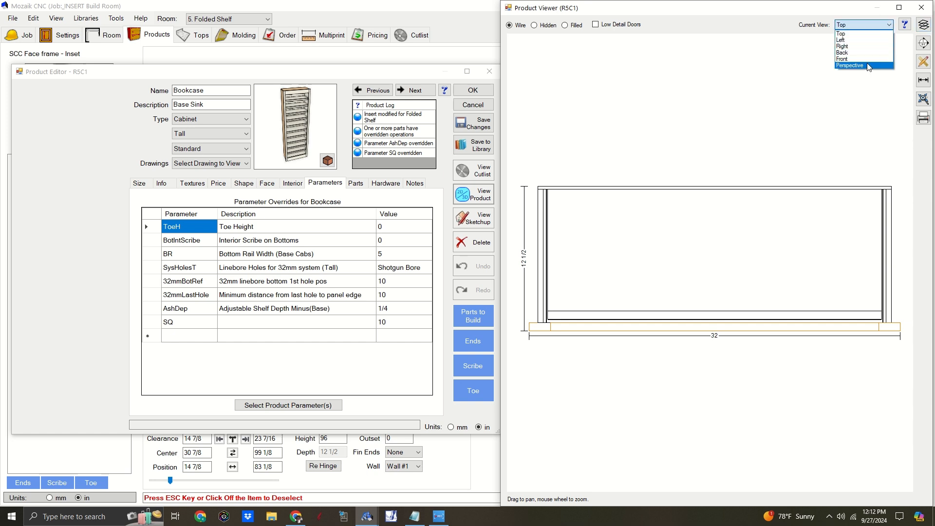
click(862, 66)
click(579, 26)
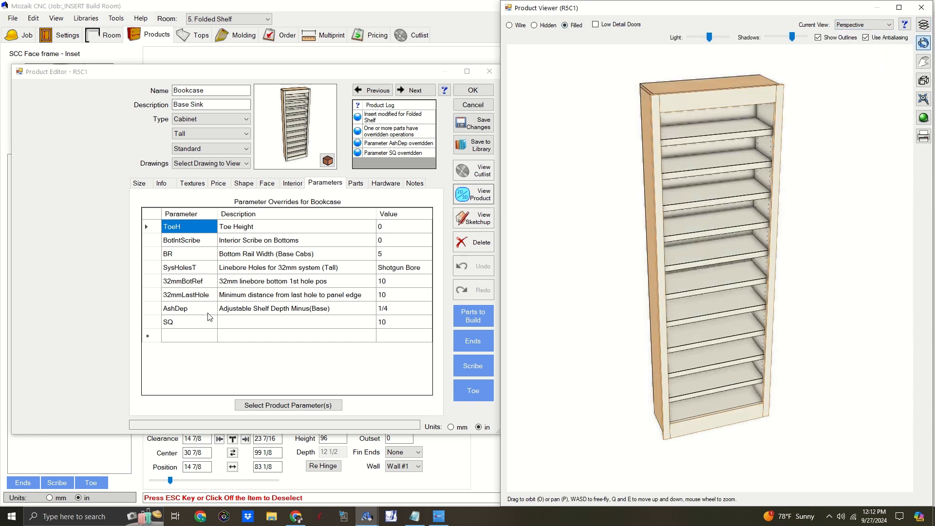
Step: Set the SQ parameter override of bookcase #1 to 2
click(192, 324)
click(383, 323)
click(384, 322)
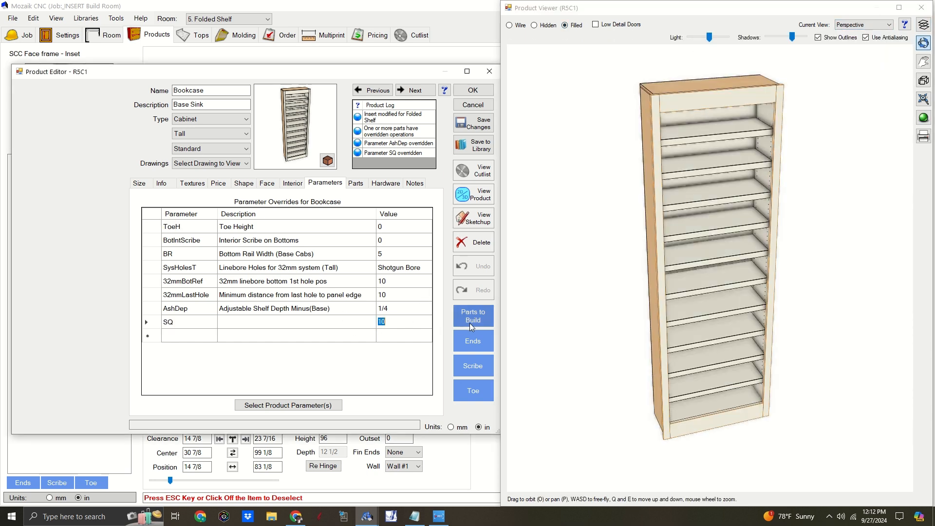
text(2)
key(Return)
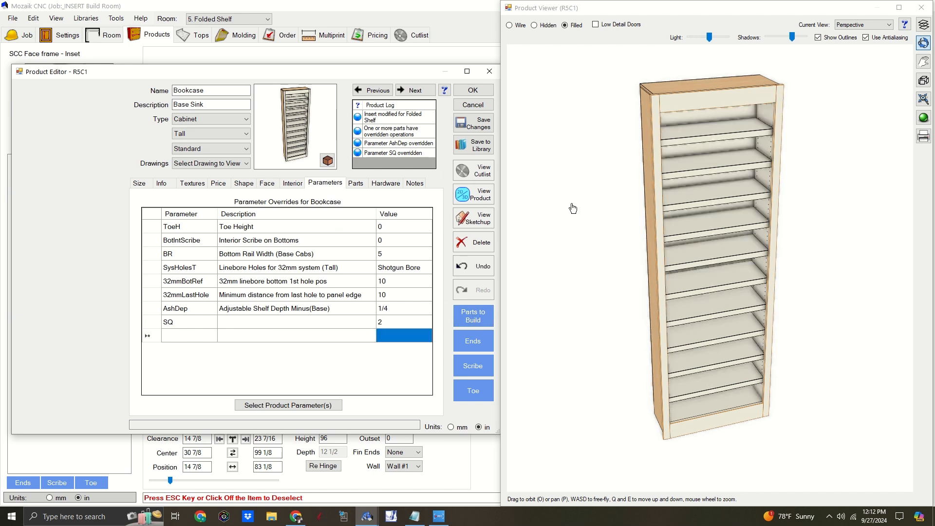
Step: Delete the SQ parameter from the Folded Shelf insert in the bookcase interior
click(292, 183)
click(264, 406)
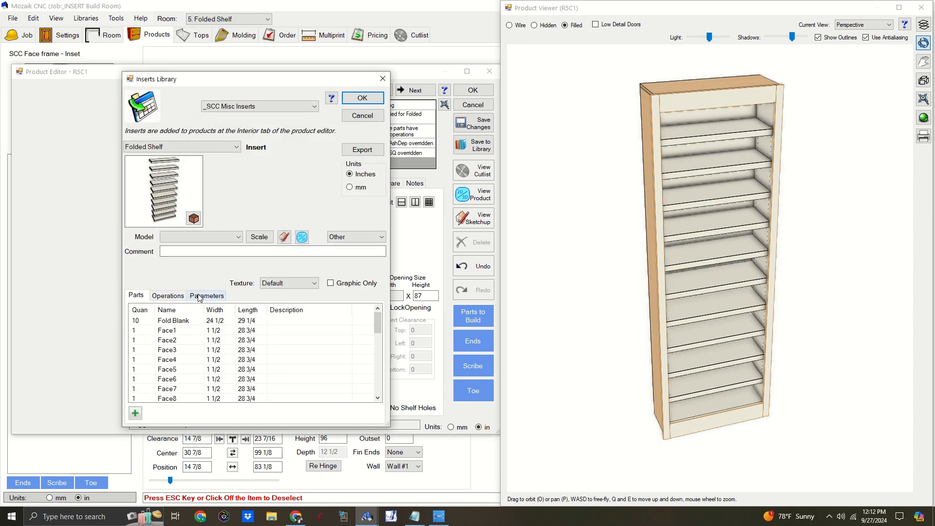
click(199, 297)
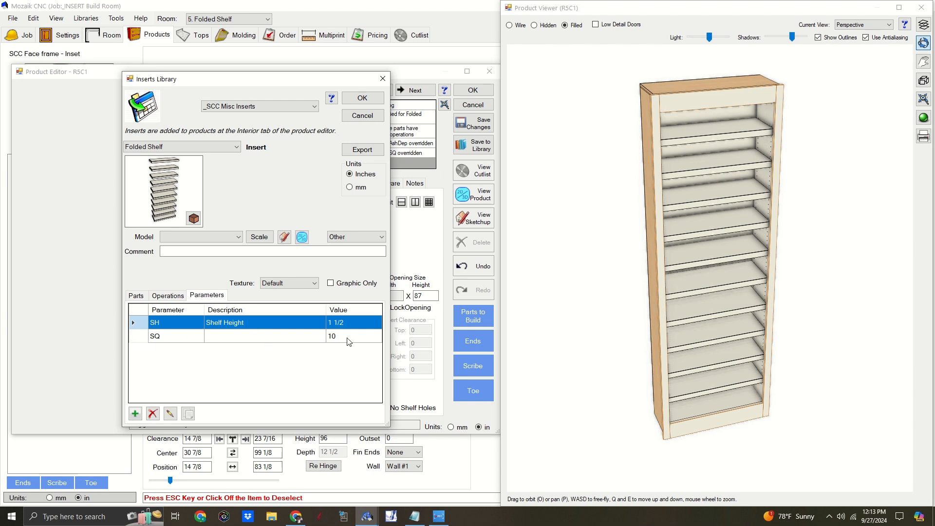
click(139, 337)
click(152, 414)
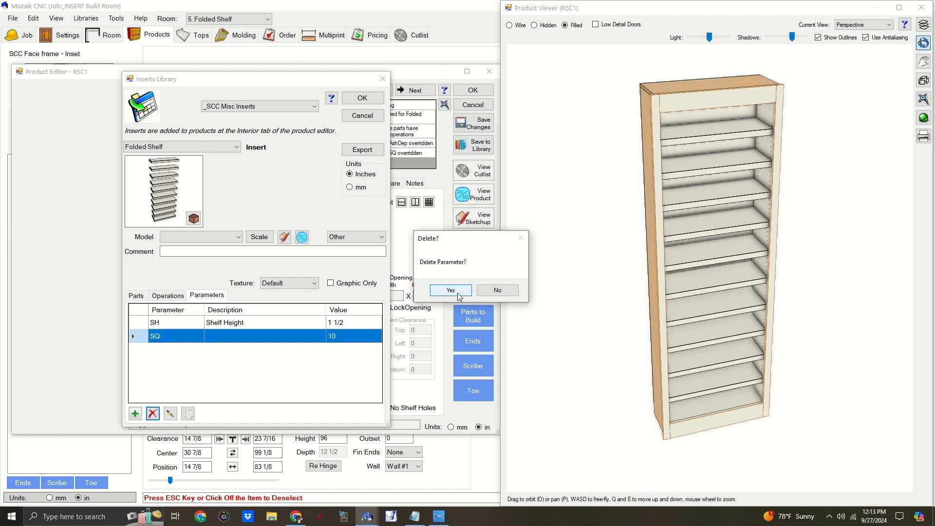
key(Return)
click(363, 98)
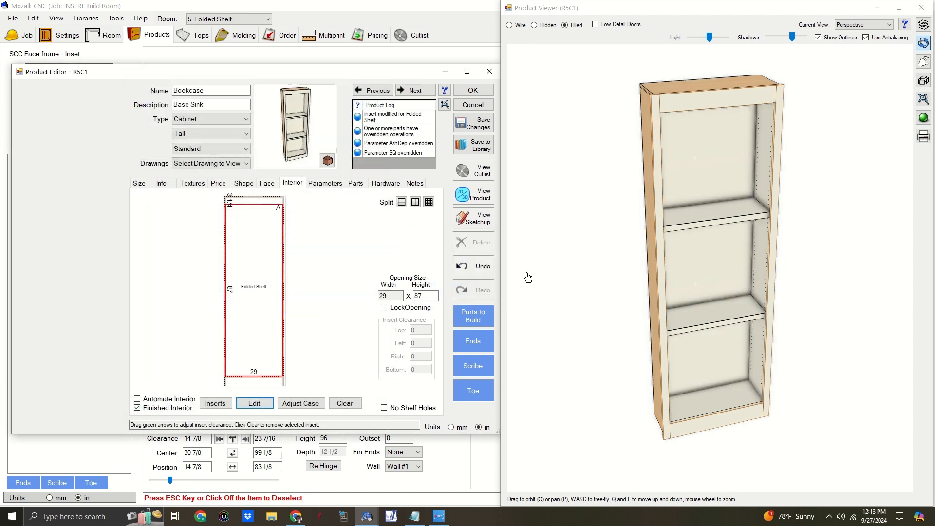
Step: Try the values 7 and 4 for the bookcase's SQ parameter override
click(325, 183)
click(402, 326)
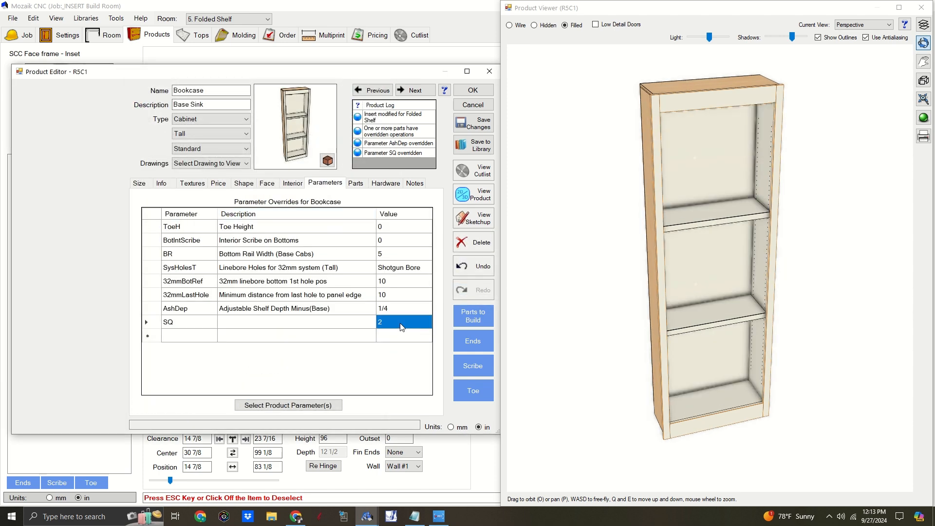
text(7)
key(Return)
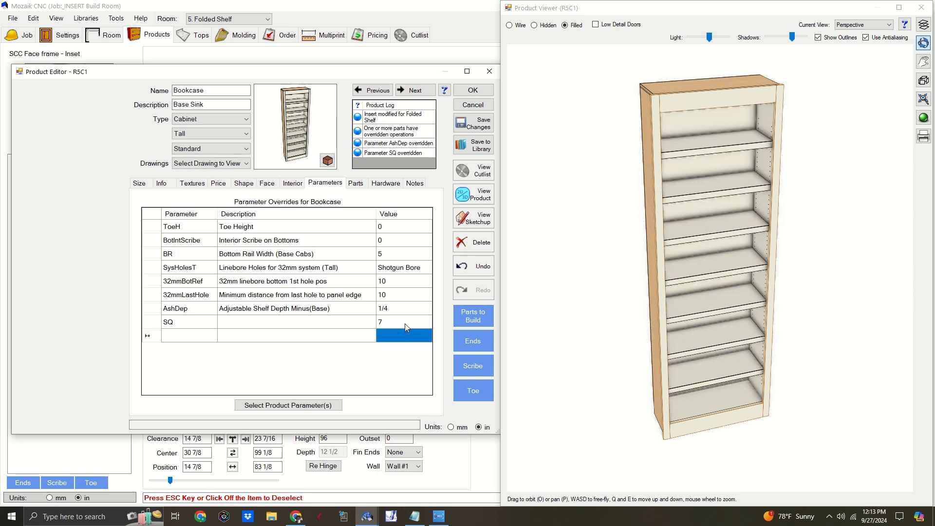
text(4)
key(Return)
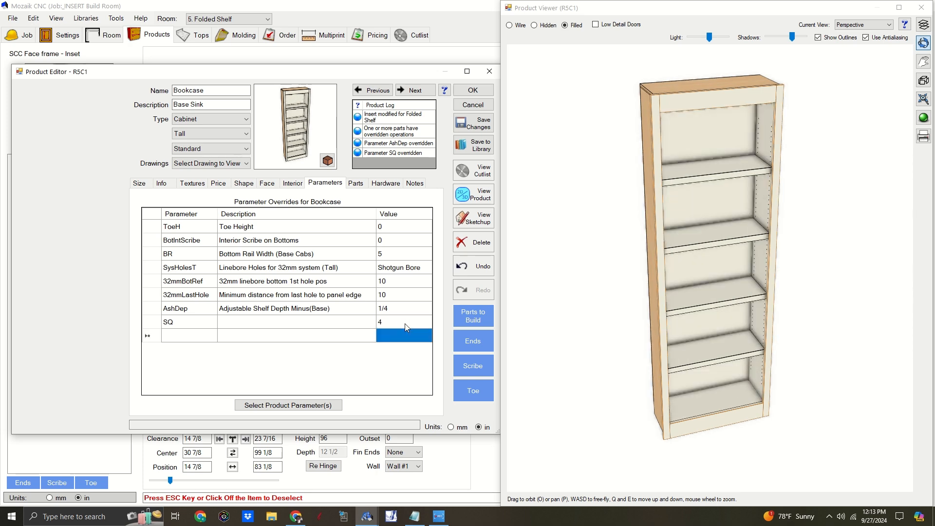
Step: Inspect the reduced shelves in the product viewer and close the bookcase editor without saving the changes
drag(679, 283, 685, 260)
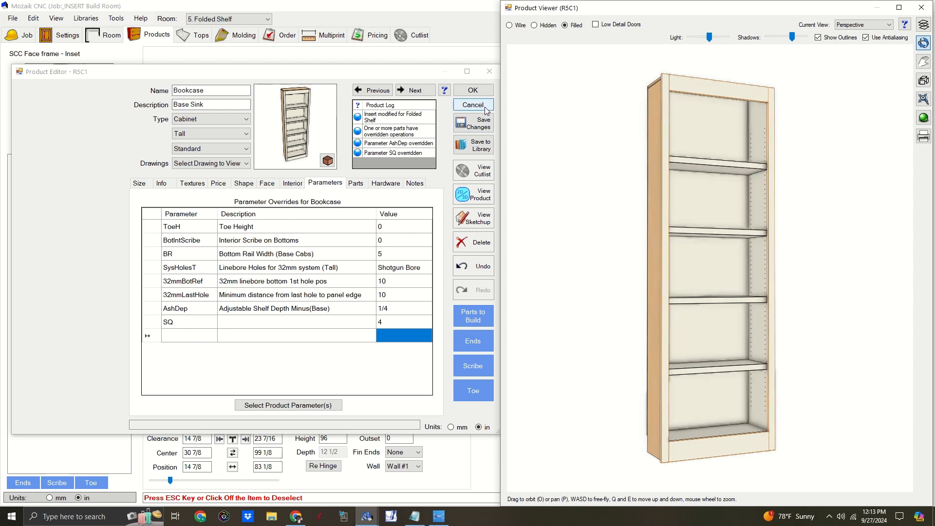
click(487, 106)
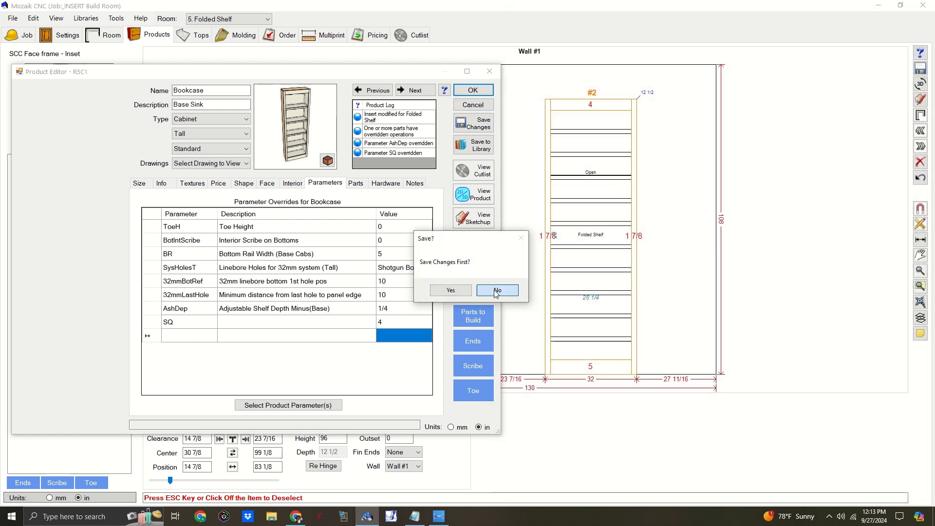
click(497, 290)
Step: Copy bookcase #2 from the Wall #1 elevation
click(592, 210)
right_click(590, 210)
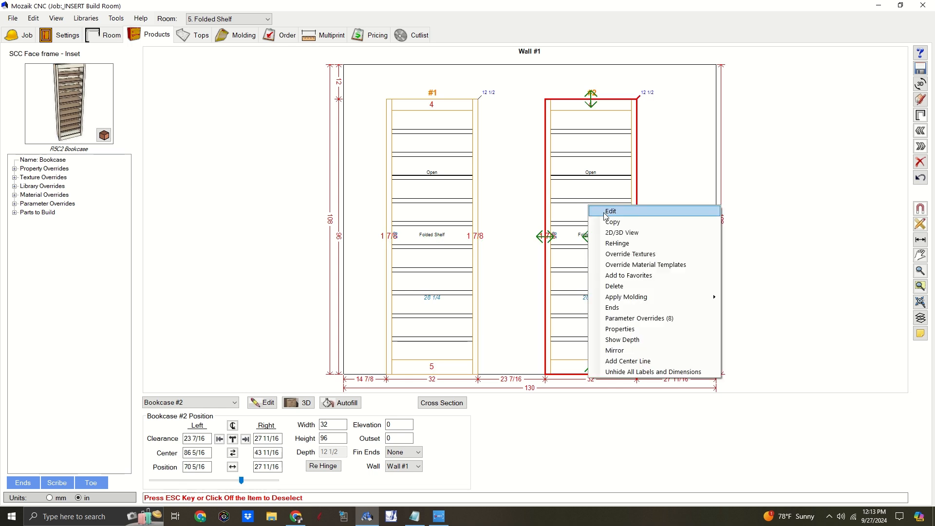
click(600, 219)
Step: Draw a single straight wall about 120 inches long in the Folded Shelf Video room
click(225, 19)
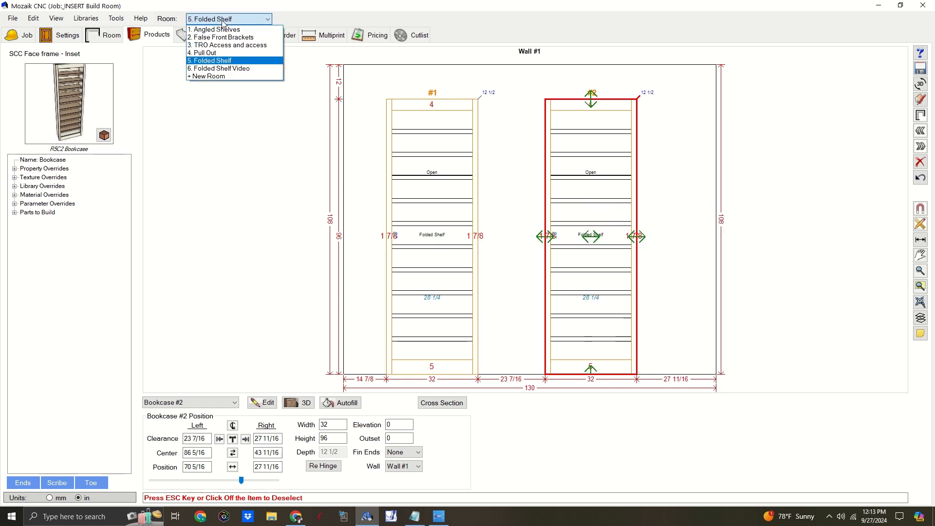
click(229, 69)
click(107, 35)
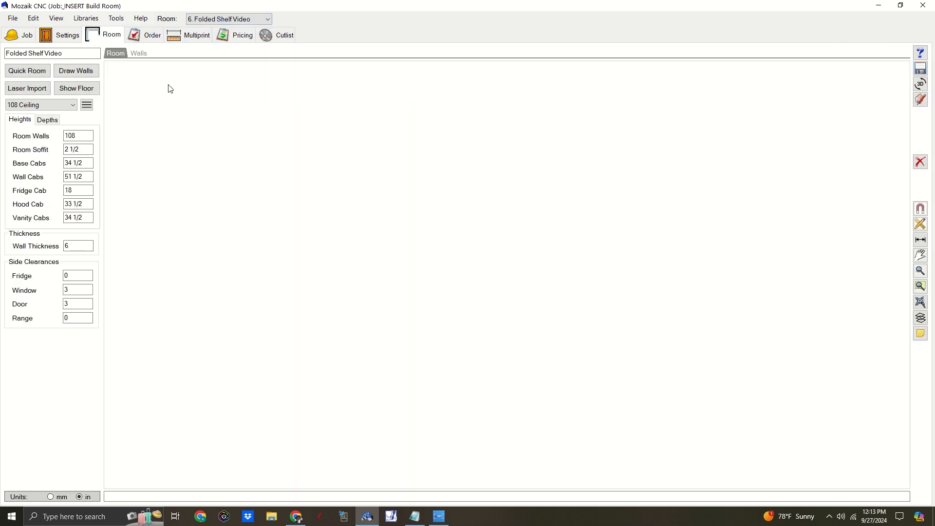
click(77, 70)
click(244, 181)
click(587, 167)
right_click(575, 267)
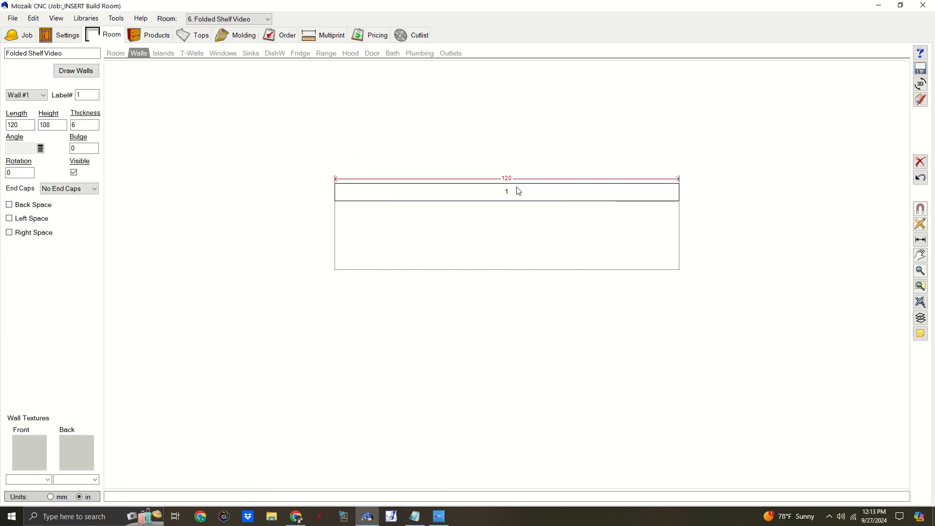
Step: Open the elevation of the new wall for placing products
click(150, 35)
click(549, 160)
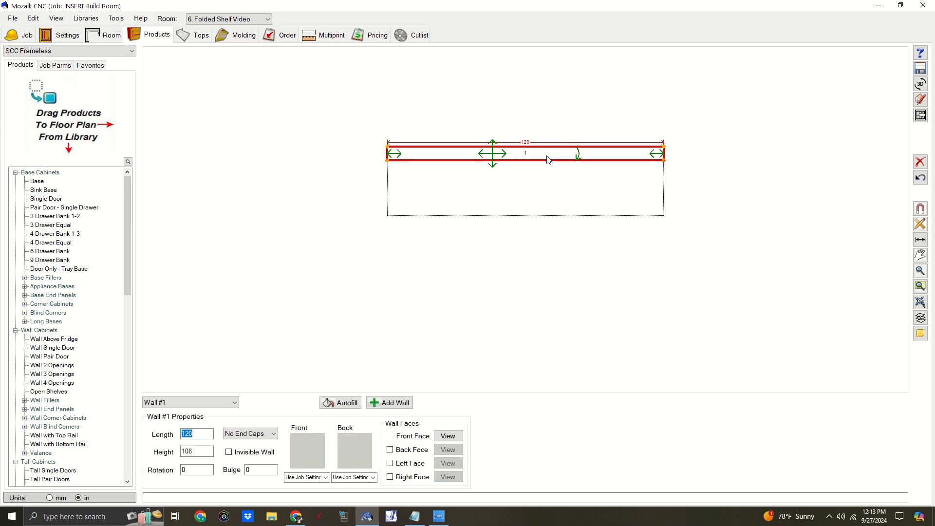
double_click(550, 159)
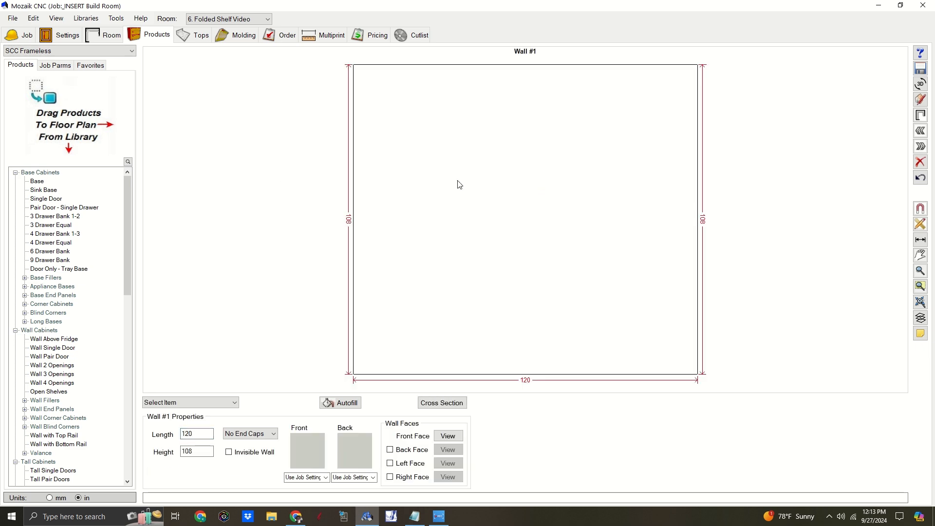
Step: Switch to the 5. Folded Shelf room and copy bookcase #1 from its plan
click(205, 19)
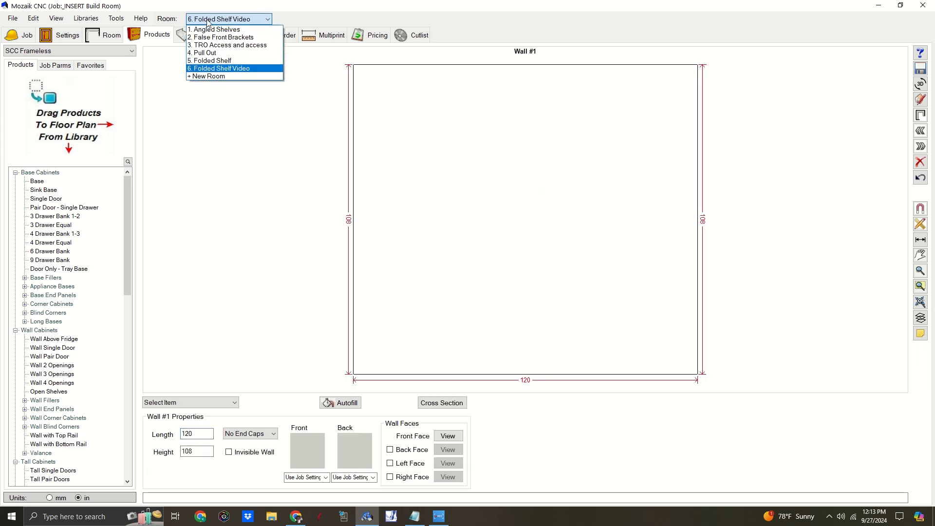
click(229, 69)
right_click(579, 186)
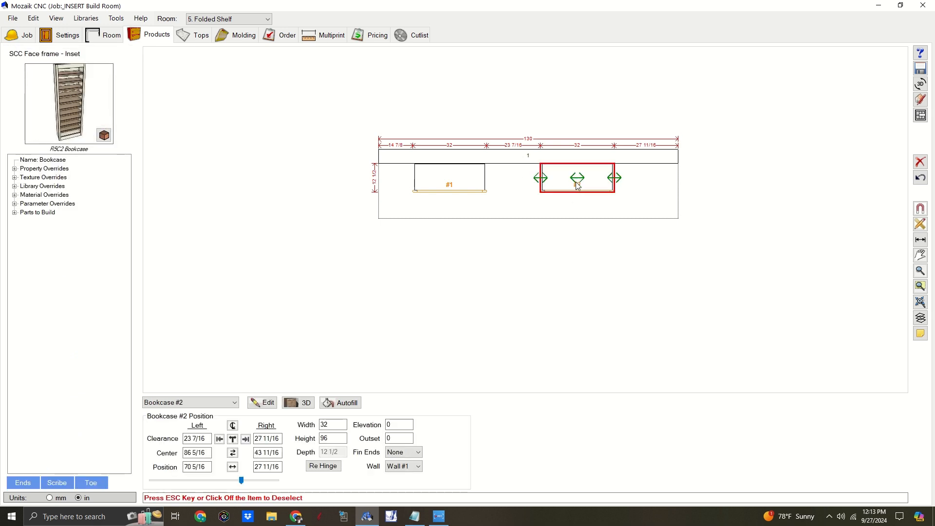
right_click(455, 186)
click(426, 154)
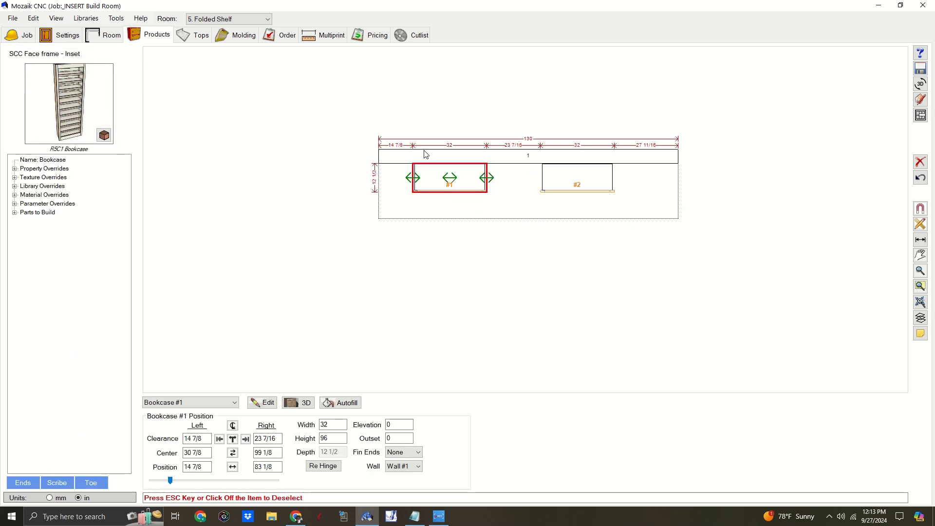
Step: Return to the 6. Folded Shelf Video room and paste the copied bookcase onto Wall #1
click(218, 20)
click(219, 70)
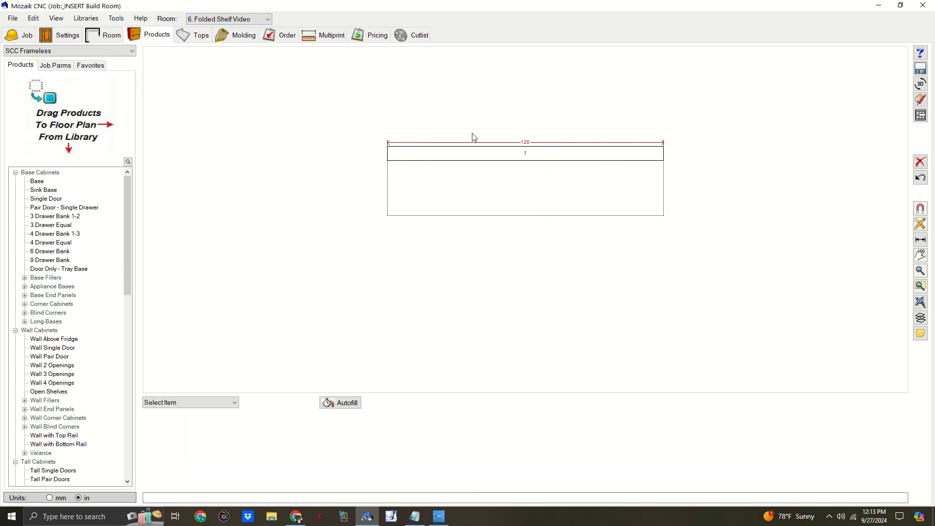
click(477, 155)
right_click(489, 184)
click(492, 190)
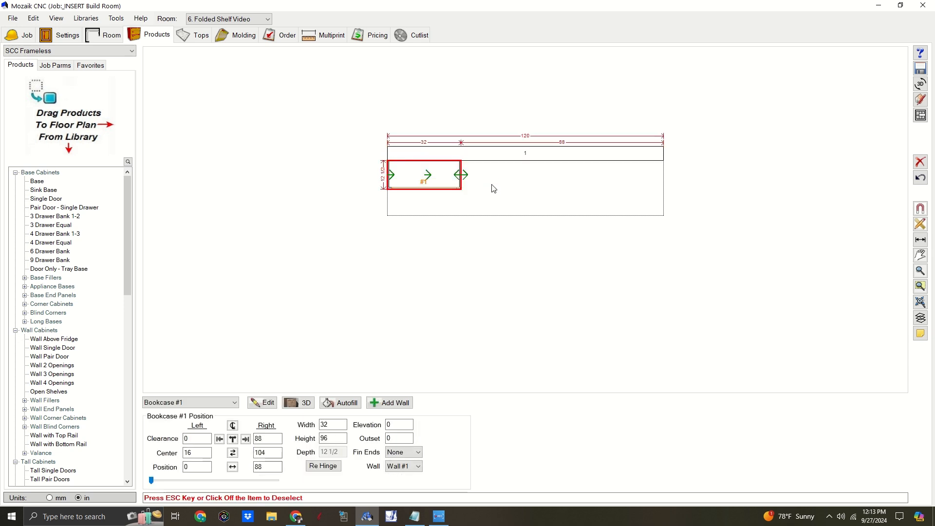
Step: Center the pasted bookcase on Wall #1 and show the wall's elevation
drag(428, 177, 522, 176)
click(233, 439)
key(space)
Step: Clear the Folded Shelf insert from the bookcase's interior, check the separator above the opening, and accept the product changes
double_click(524, 211)
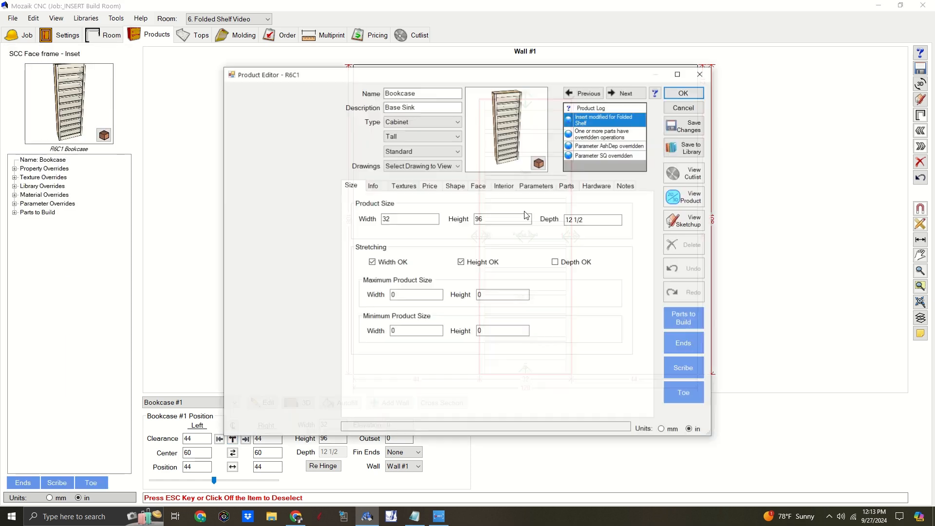
click(502, 188)
click(485, 280)
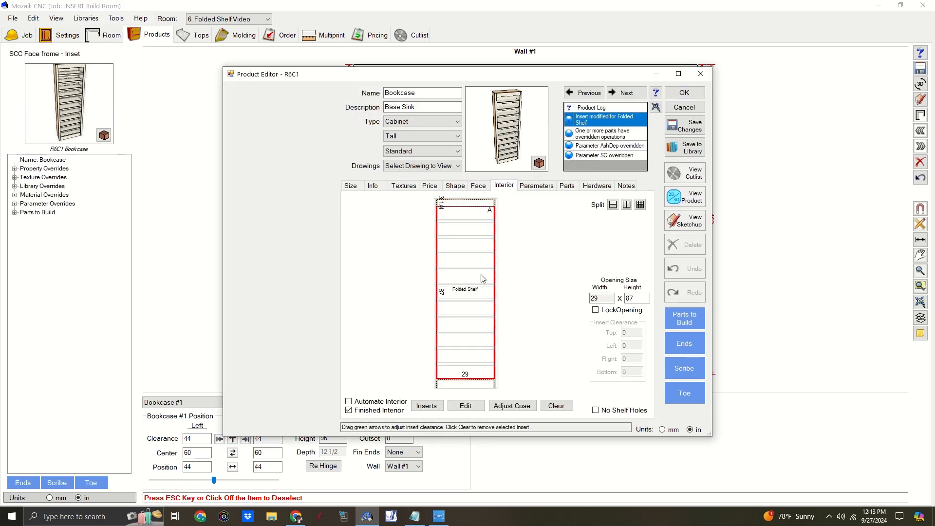
click(556, 405)
scroll(451, 213, up, 5)
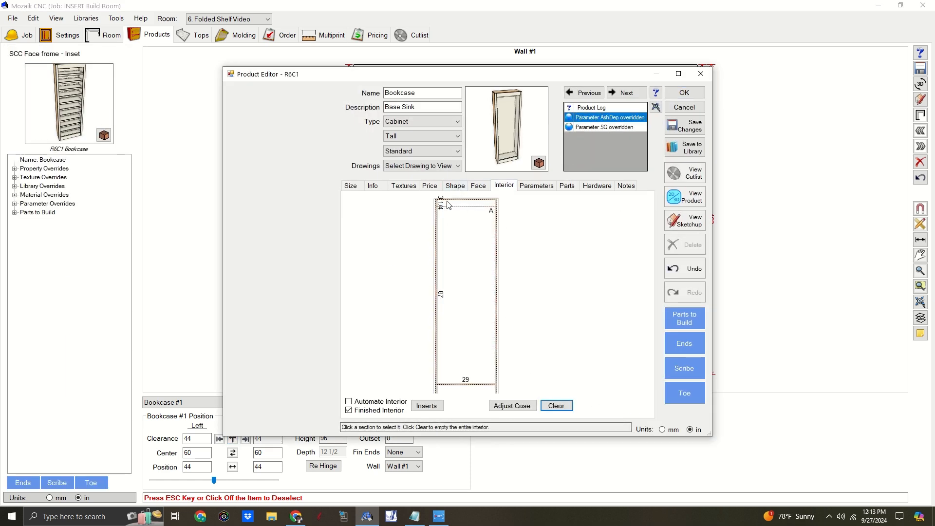
click(471, 214)
click(488, 213)
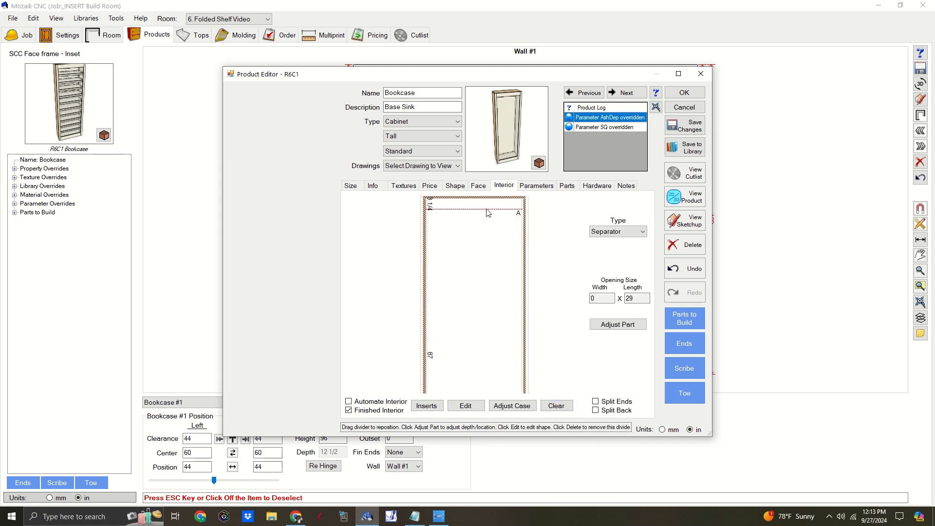
scroll(361, 254, down, 2)
scroll(373, 255, down, 3)
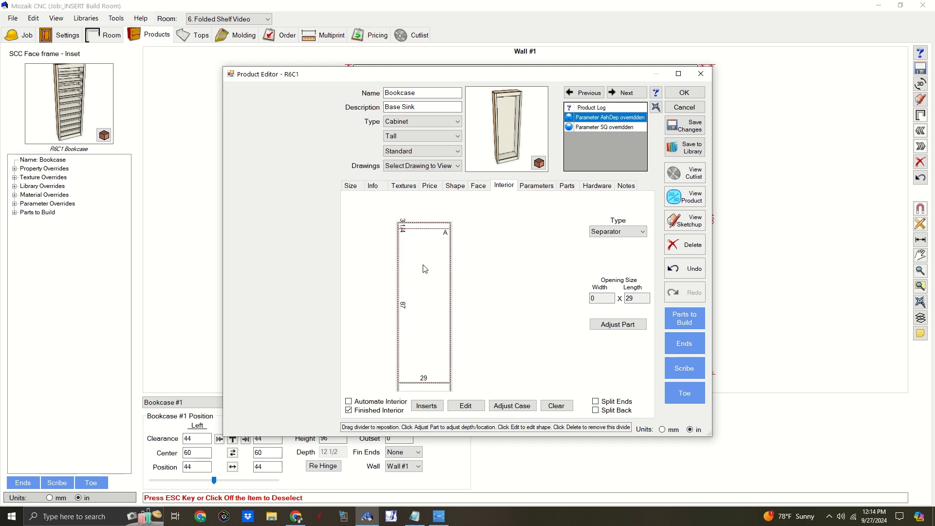
click(684, 93)
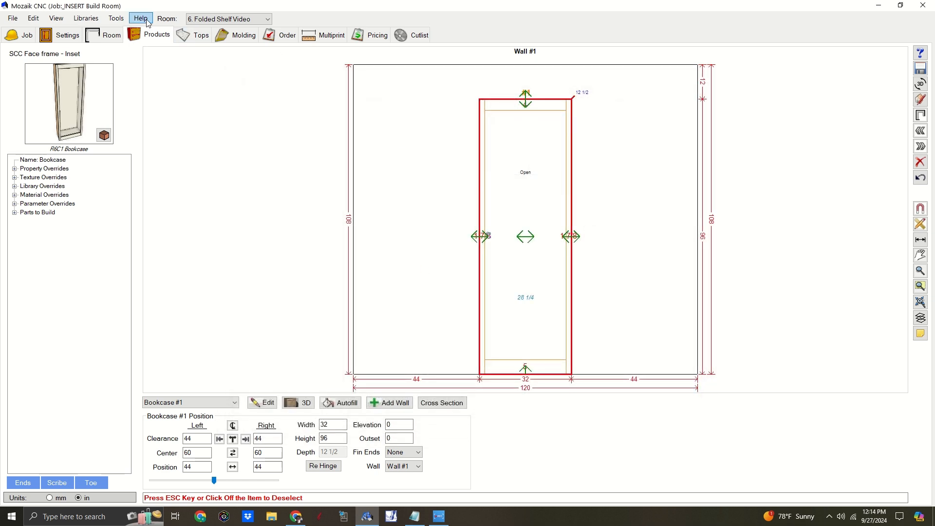
Step: Add a new insert named Folded Shelves 2 to the _SCC Misc Inserts library
click(95, 20)
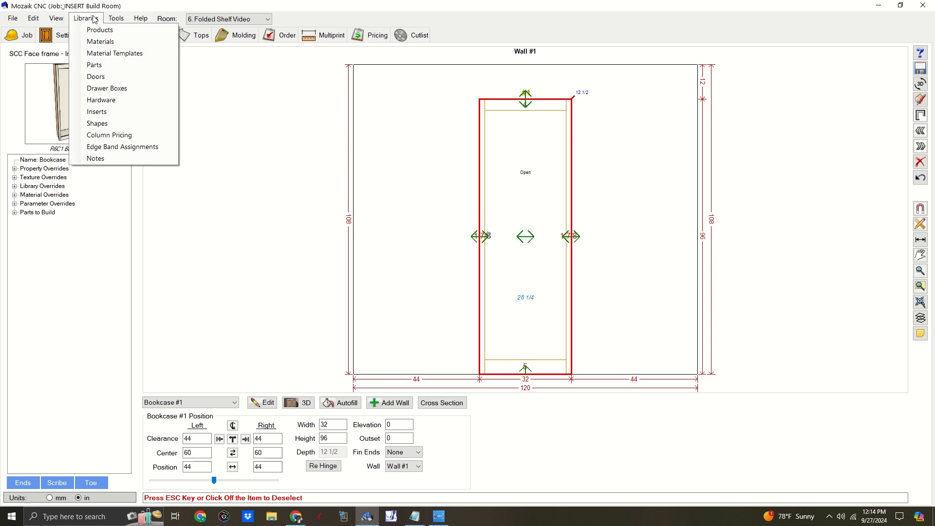
click(107, 114)
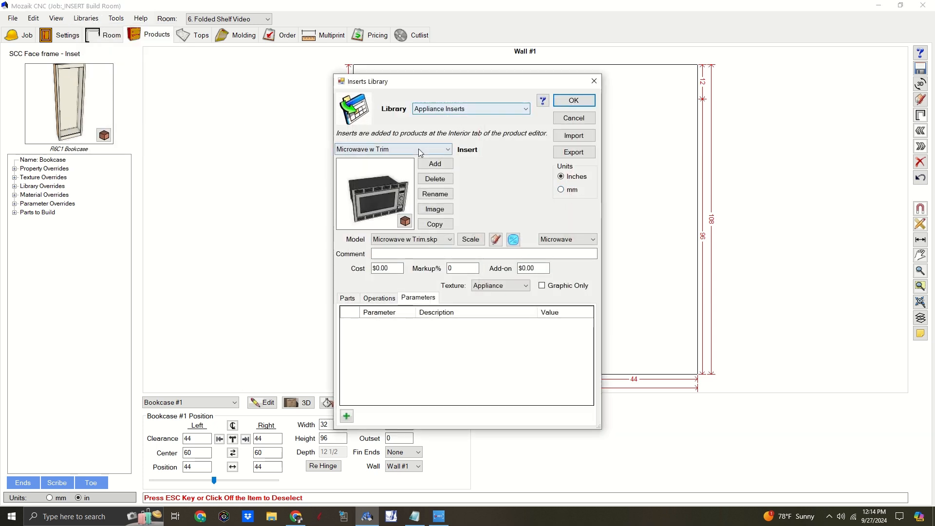
click(465, 109)
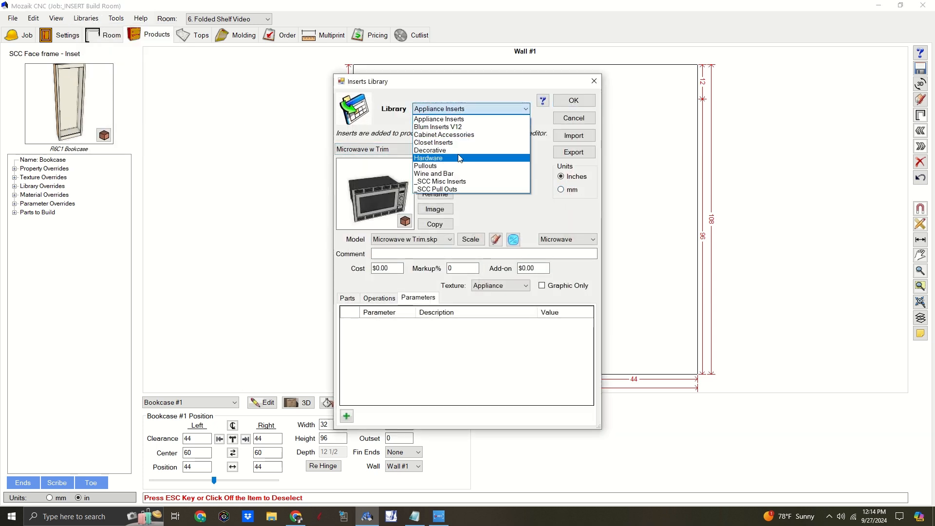
click(464, 183)
click(435, 164)
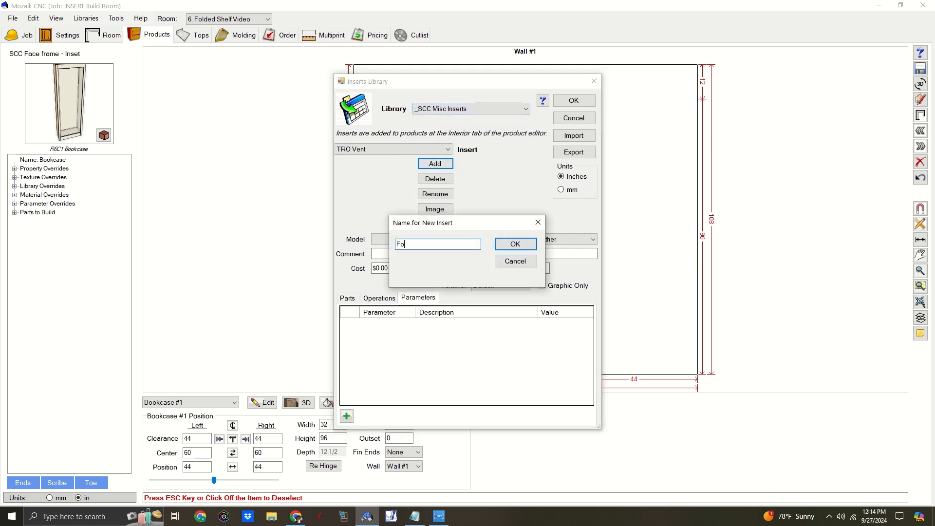
text(Folded)
key(BackSpace)
key(Return)
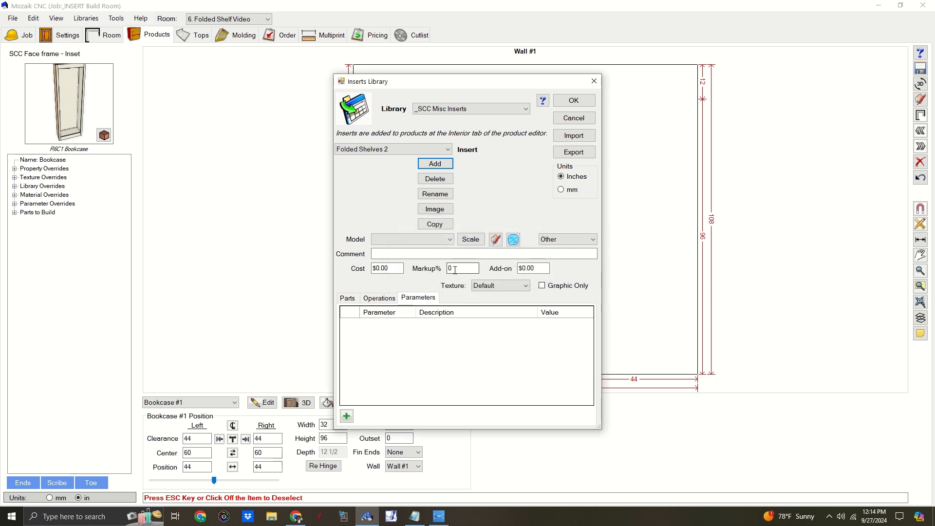
Step: Add a number parameter named SH with a maximum of 1.5 inches to the Folded Shelves 2 insert
click(346, 417)
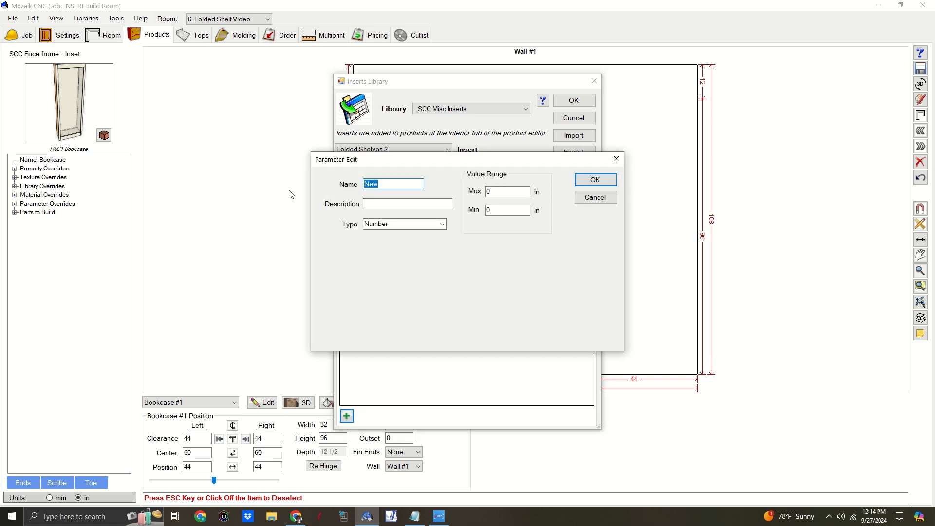
text(SH)
click(494, 191)
key(Return)
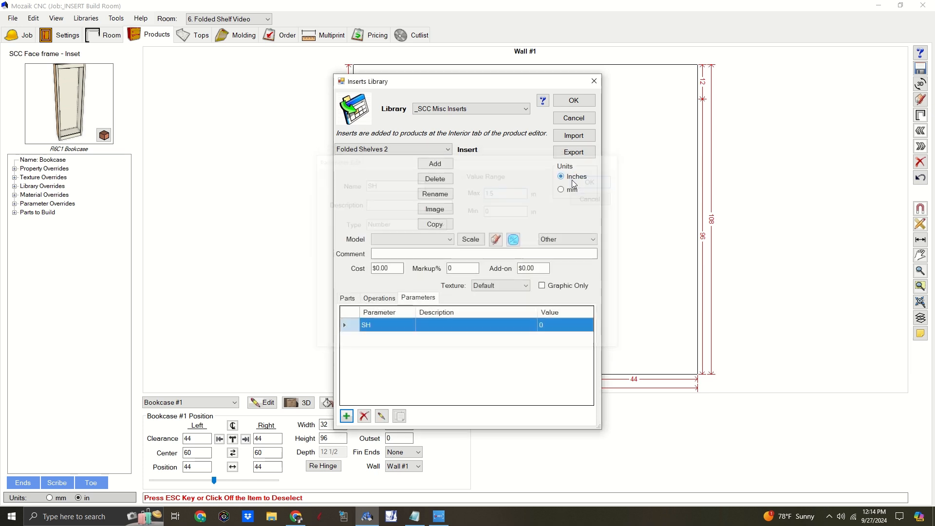
Step: Add a number parameter SQ described as Shelf Quantity, with a maximum of 100 and a minimum of 1
click(346, 416)
click(394, 184)
double_click(394, 184)
text(SWQ)
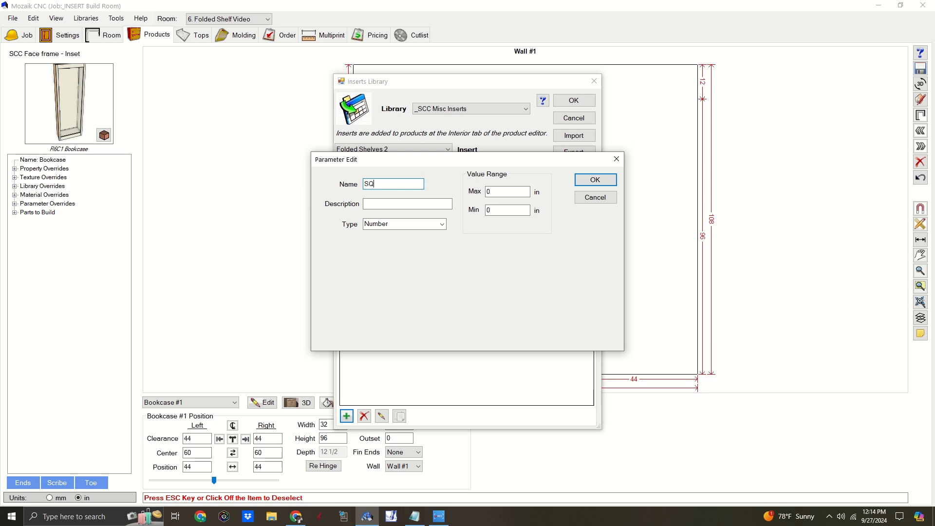
click(405, 205)
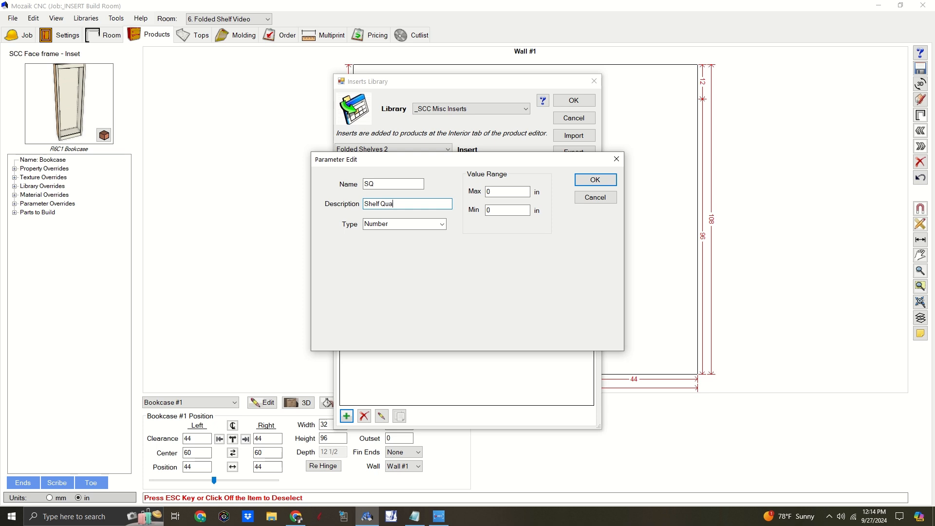
click(498, 191)
key(Tab)
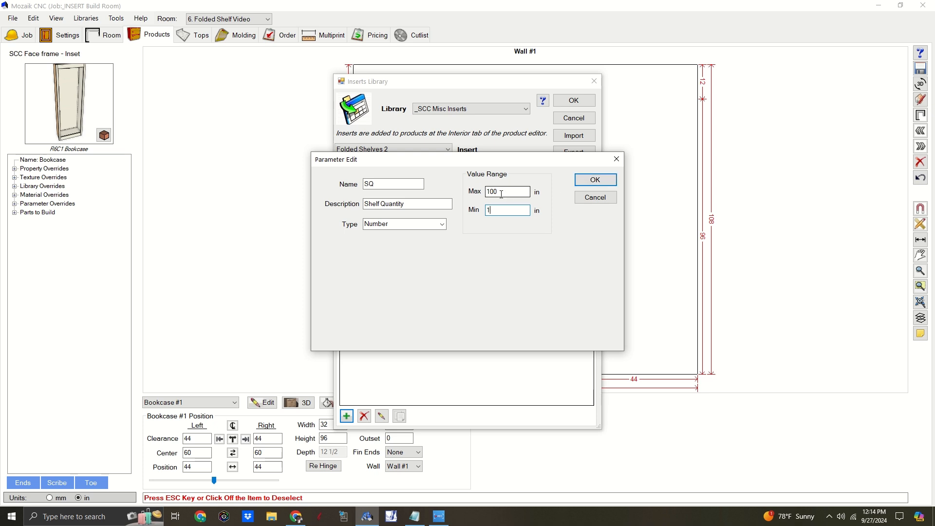
mouse_move(502, 194)
click(596, 180)
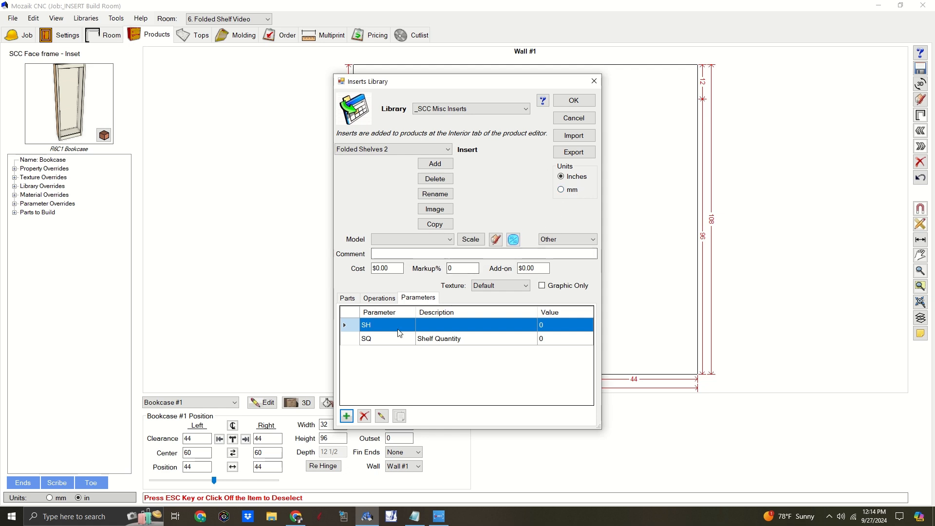
Step: Add a part named Folded Blank to the insert and set its width formula to SH
click(348, 299)
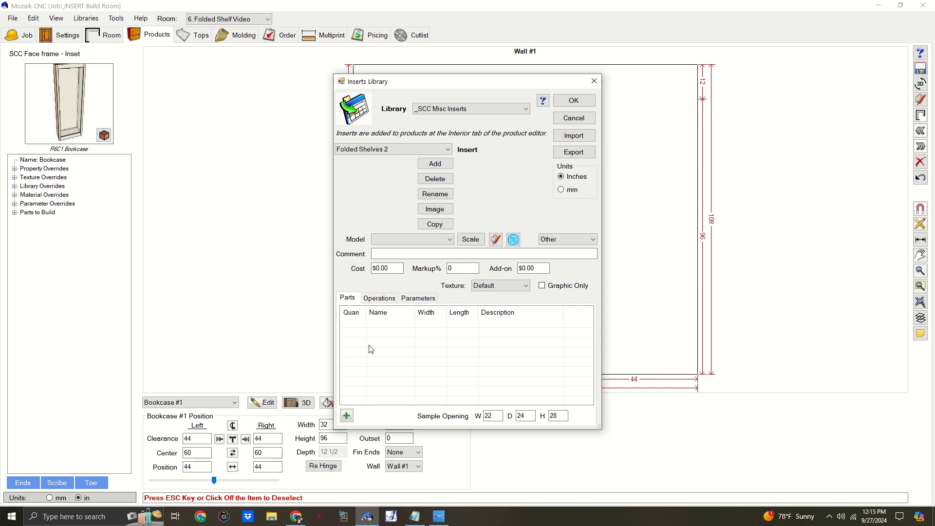
click(347, 416)
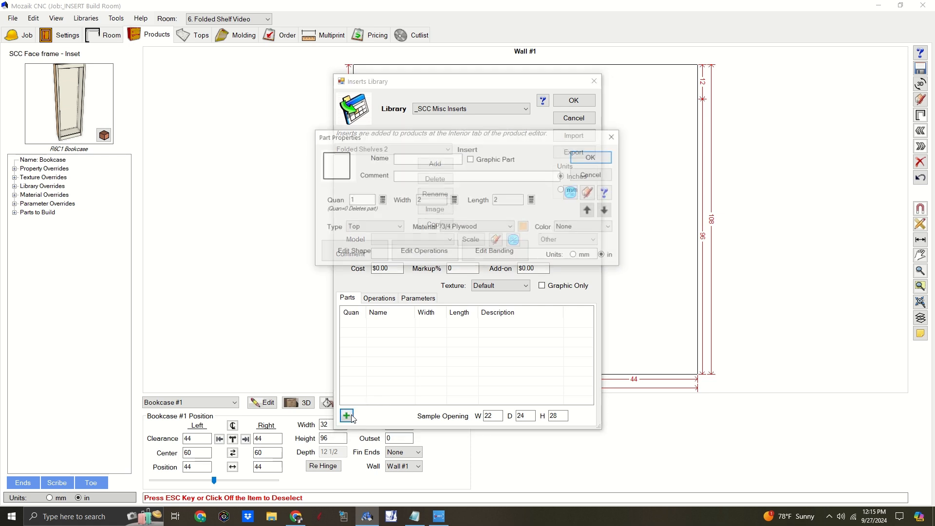
click(455, 160)
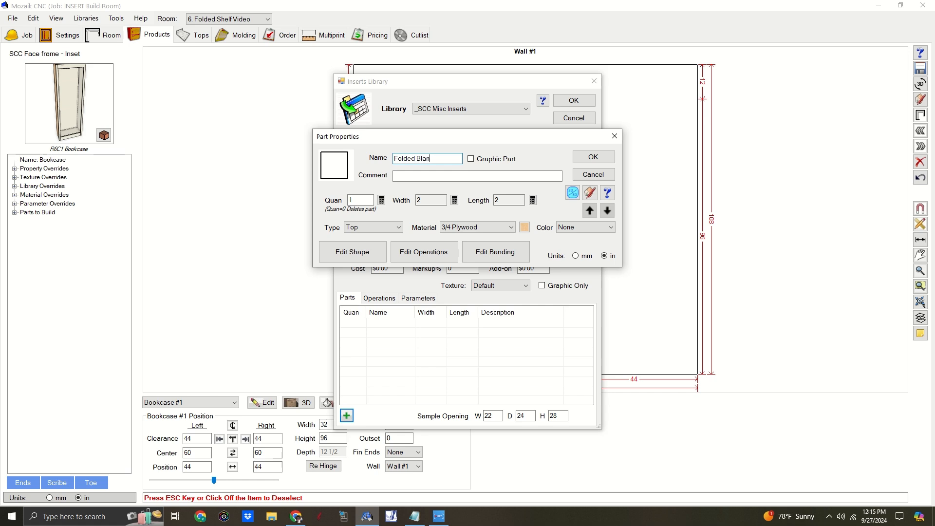
click(455, 200)
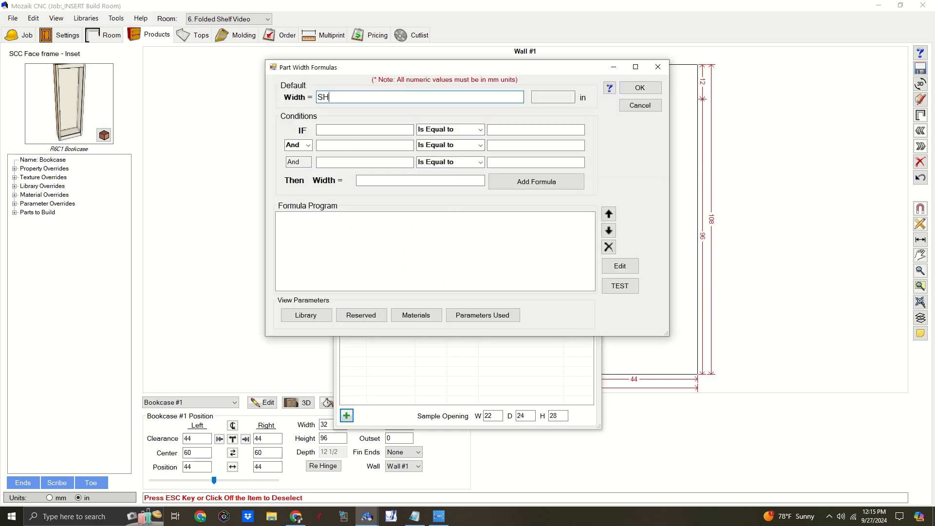
click(640, 88)
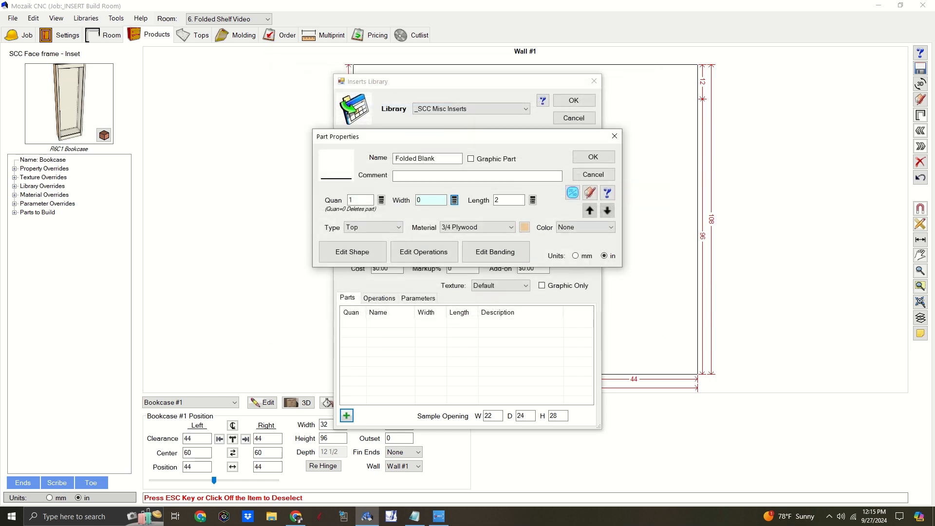
Step: Review the part size and Z position formulas in Shelf Insert Video Notes.txt in Notepad, and move the notes window away again
drag(934, 103, 771, 72)
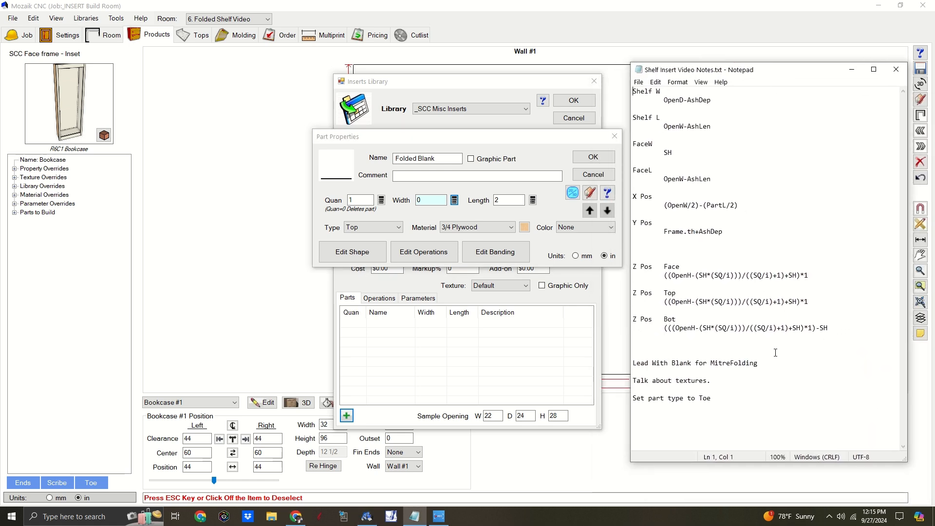
drag(734, 398, 661, 91)
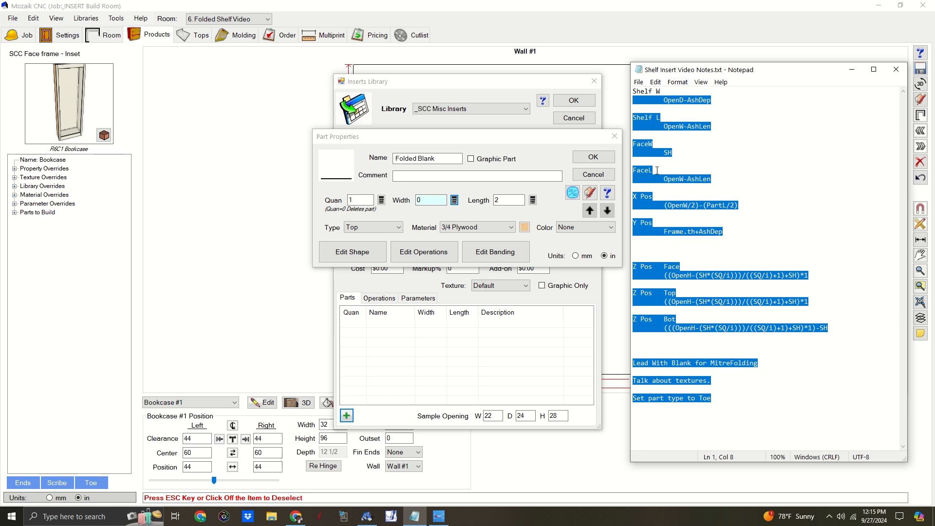
click(674, 153)
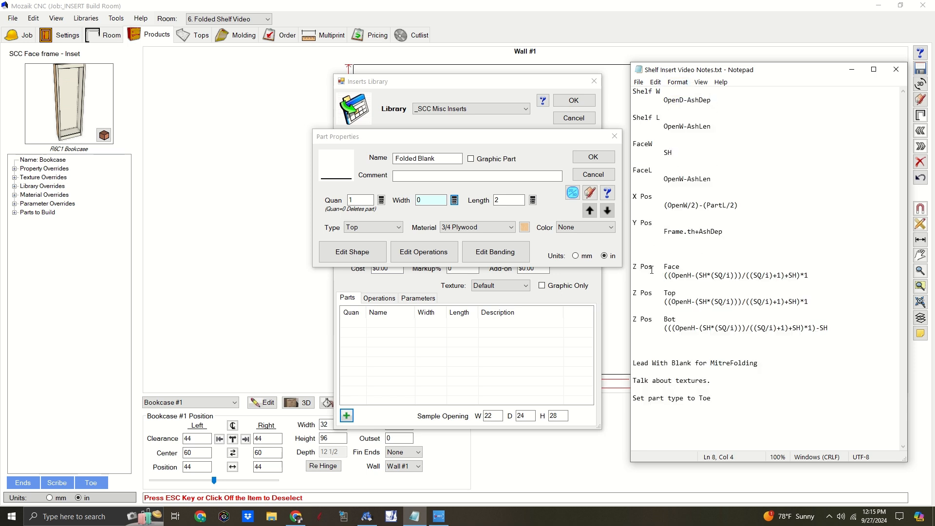
drag(665, 276, 719, 292)
drag(666, 303, 766, 337)
click(726, 328)
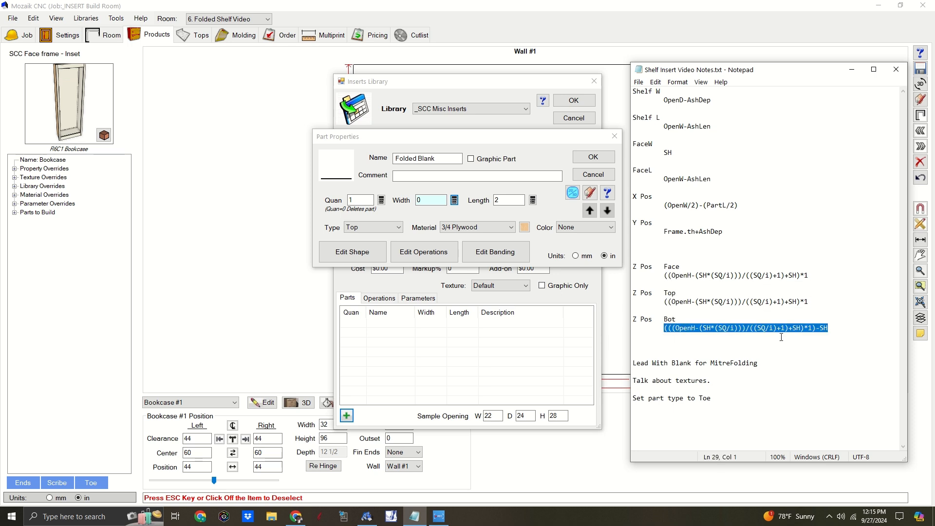
drag(741, 69, 934, 66)
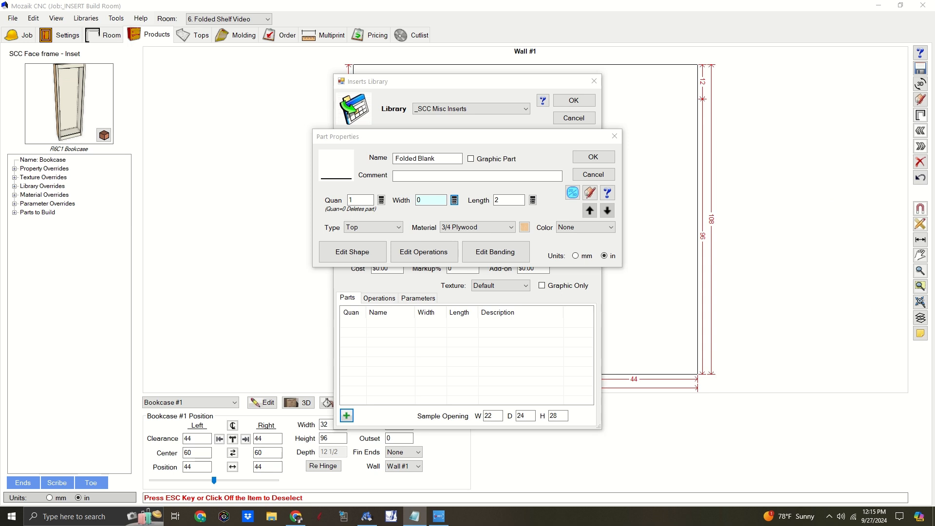
Step: Set the Folded Blank part's length formula to OpenW-AshLen
click(532, 201)
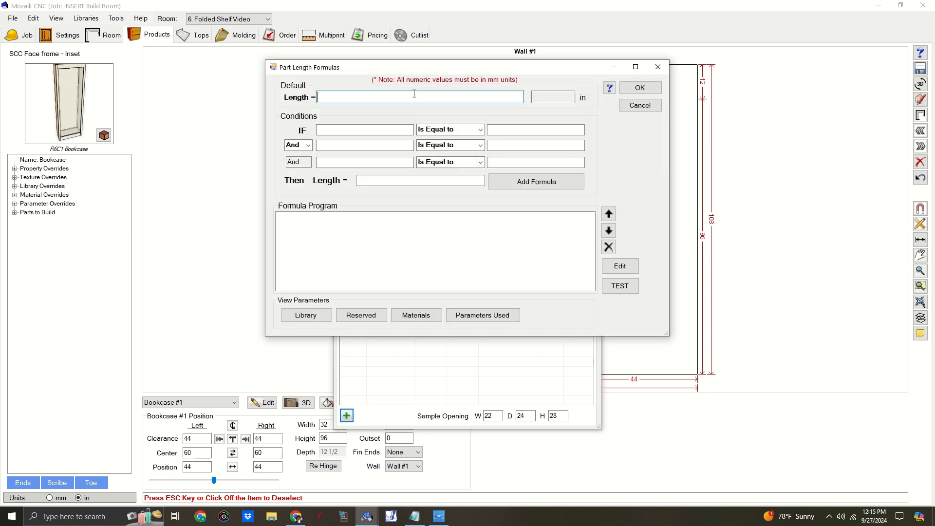
text(OpenW-AshLen)
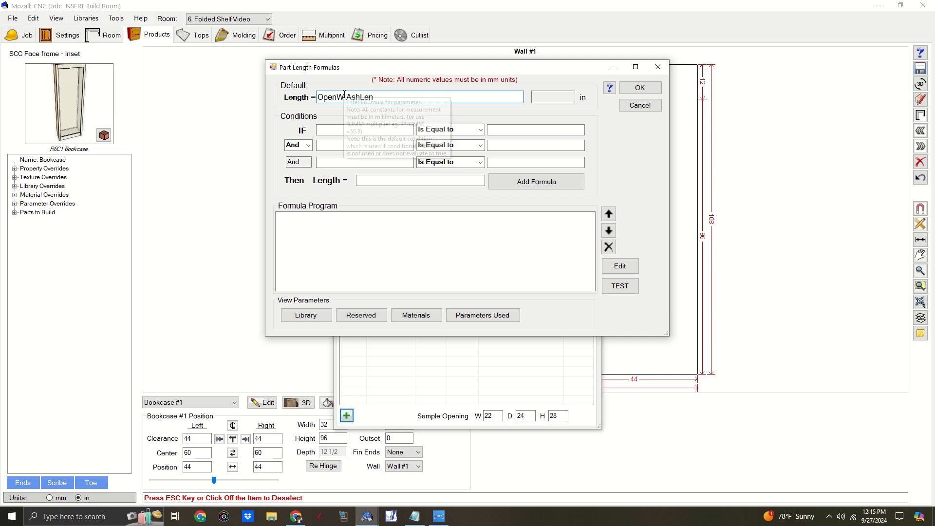
click(640, 88)
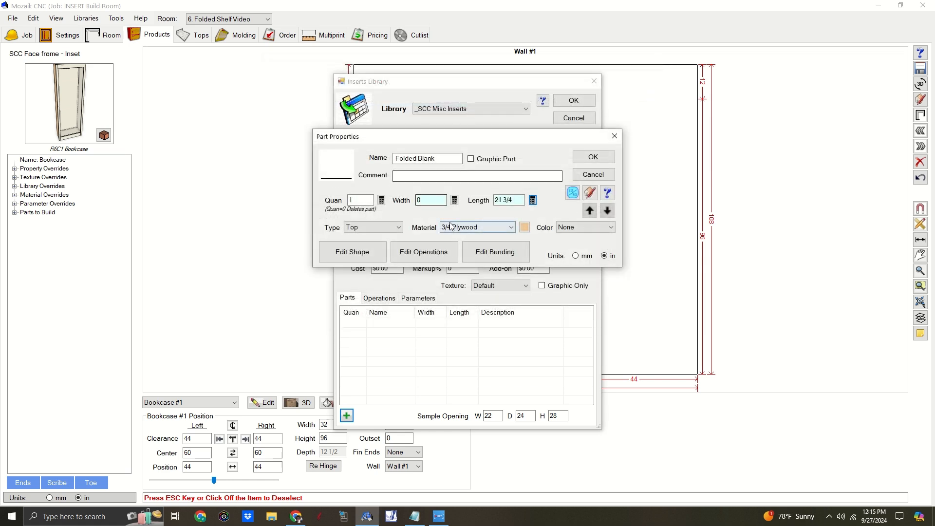
Step: Keep SH as the Folded Blank part's width formula and accept the part into the insert
click(454, 200)
text(SH)
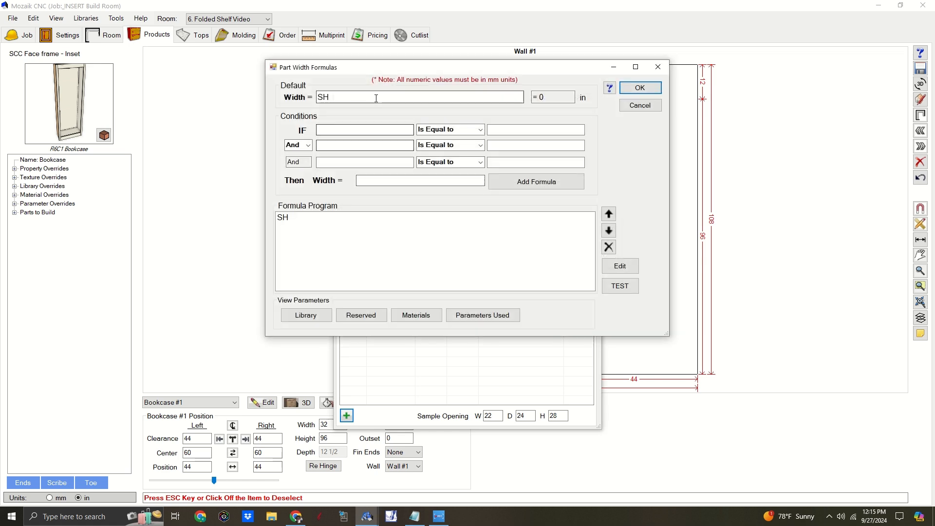
click(638, 89)
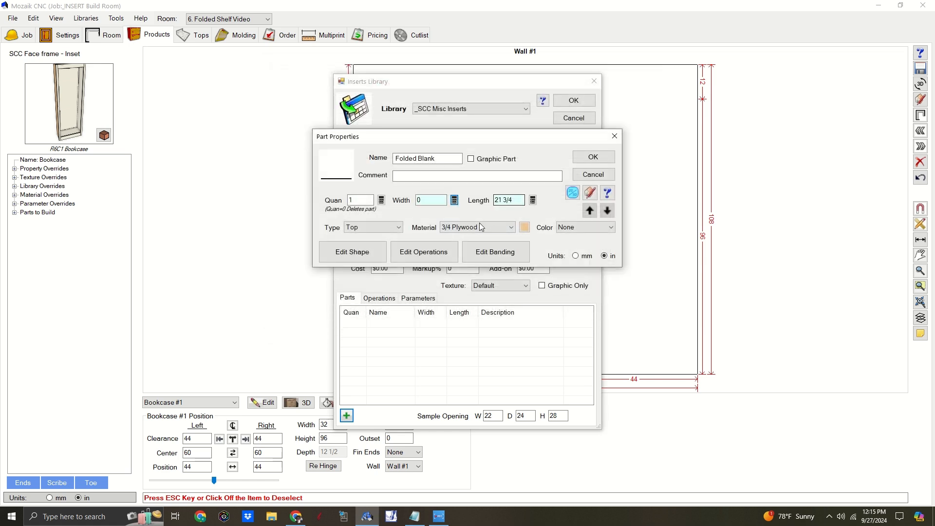
click(593, 157)
Step: Set the insert's SH parameter value to 1 1/2 and its SQ parameter value to 10
click(418, 299)
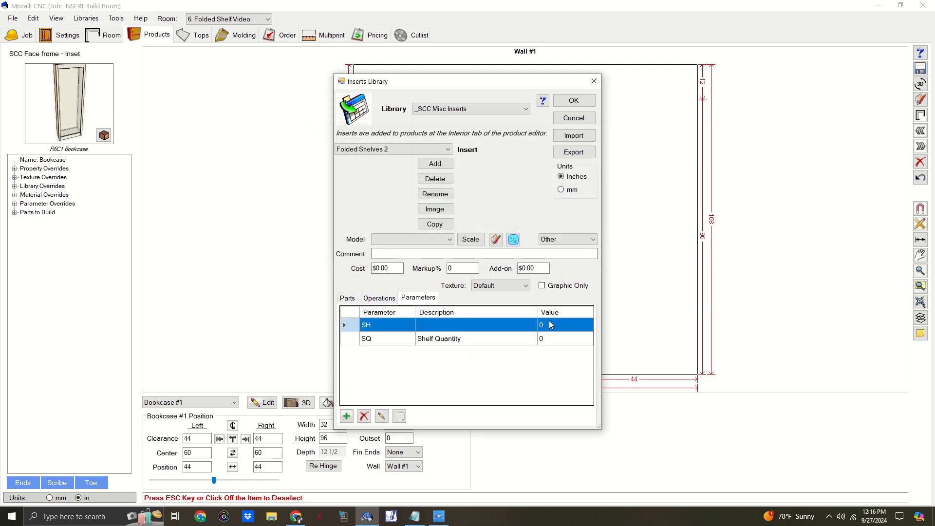
click(566, 325)
text(1 1/2)
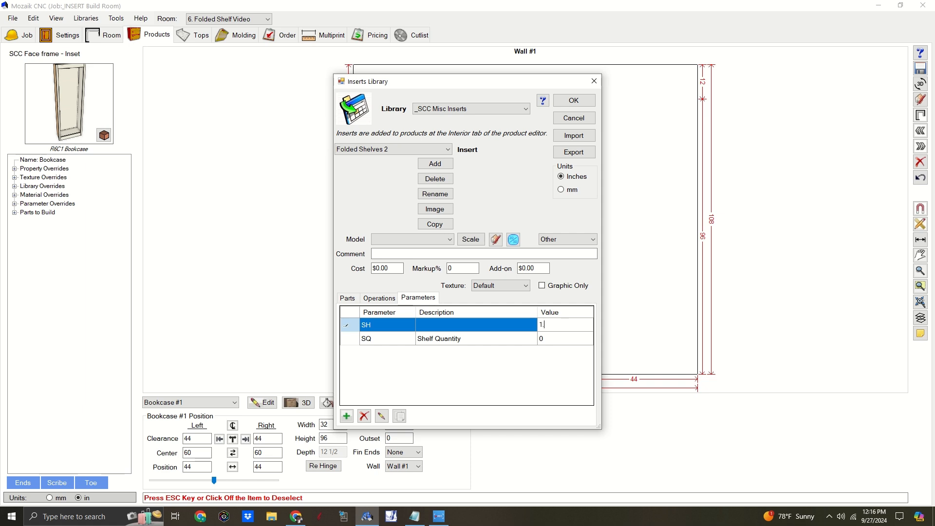
click(569, 341)
click(570, 338)
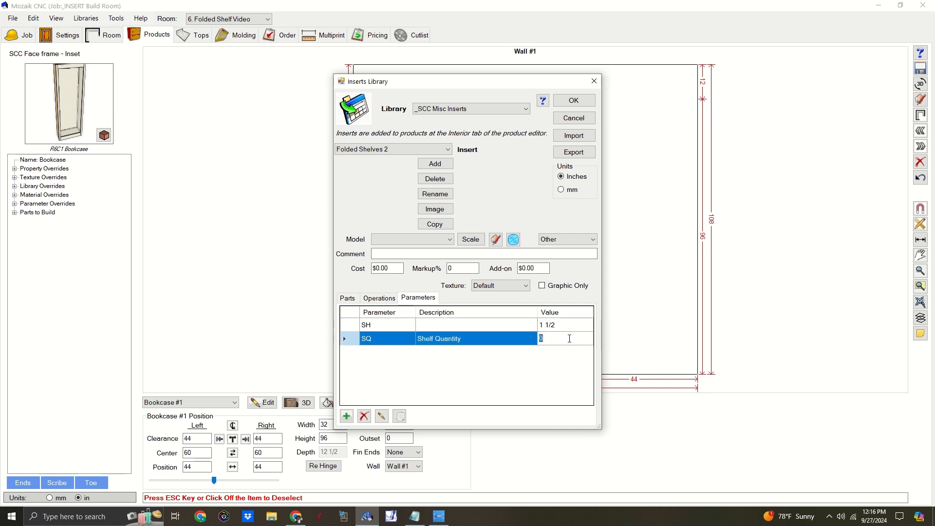
key(Return)
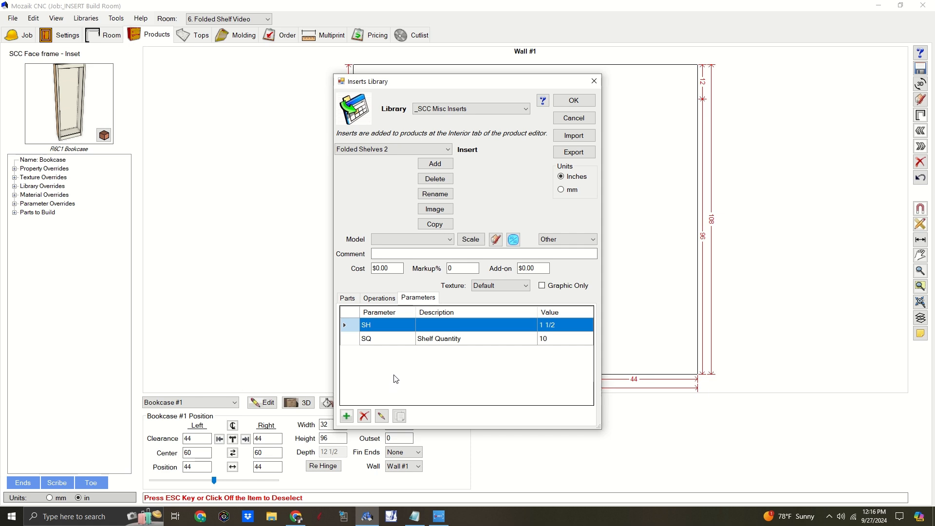
Step: Check the SH parameter's definition and value range, and compare the insert's parts list with its parameter values
click(384, 418)
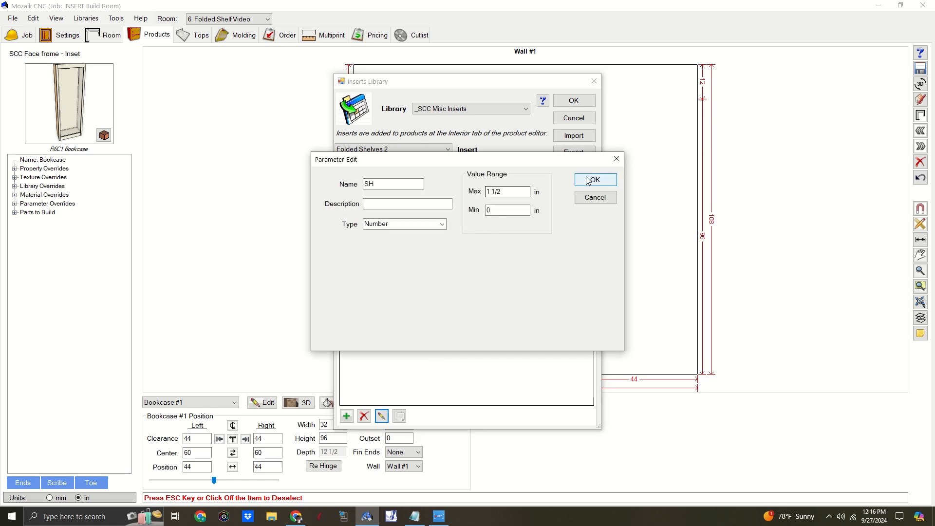
click(594, 180)
click(382, 416)
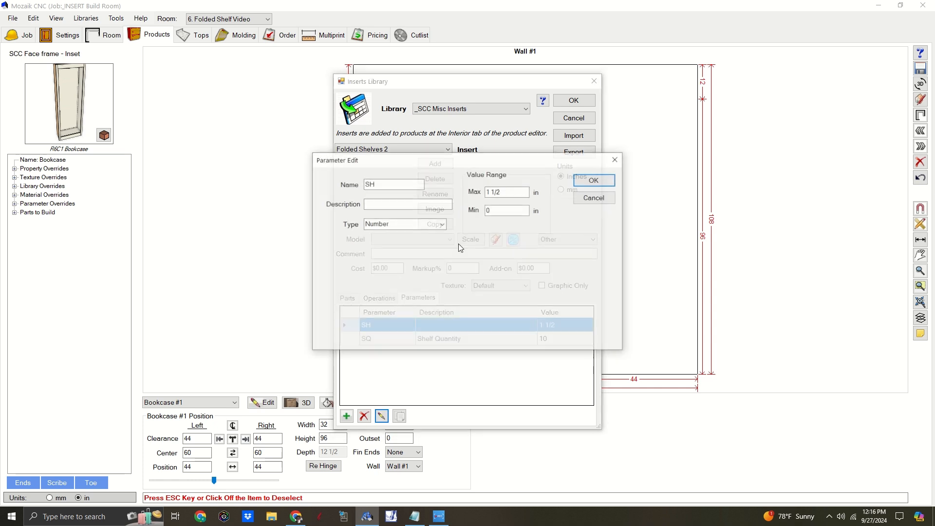
click(585, 177)
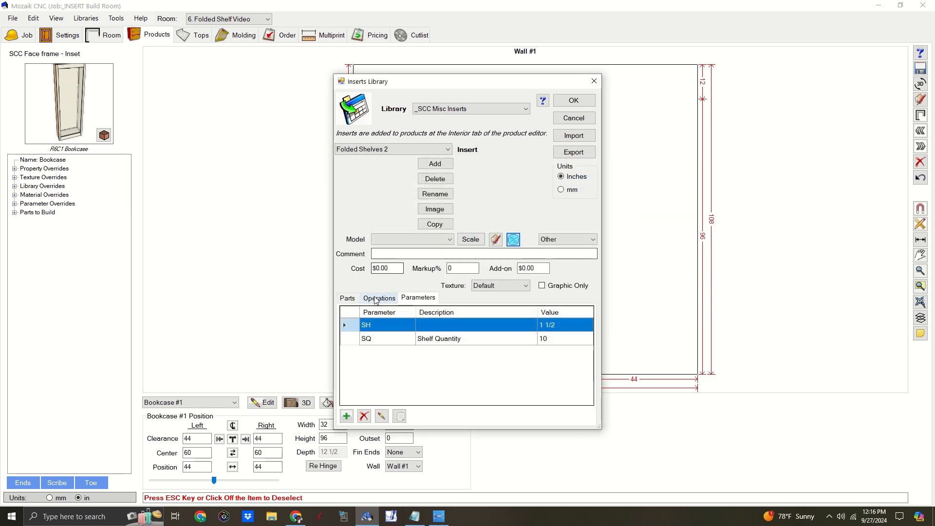
click(347, 298)
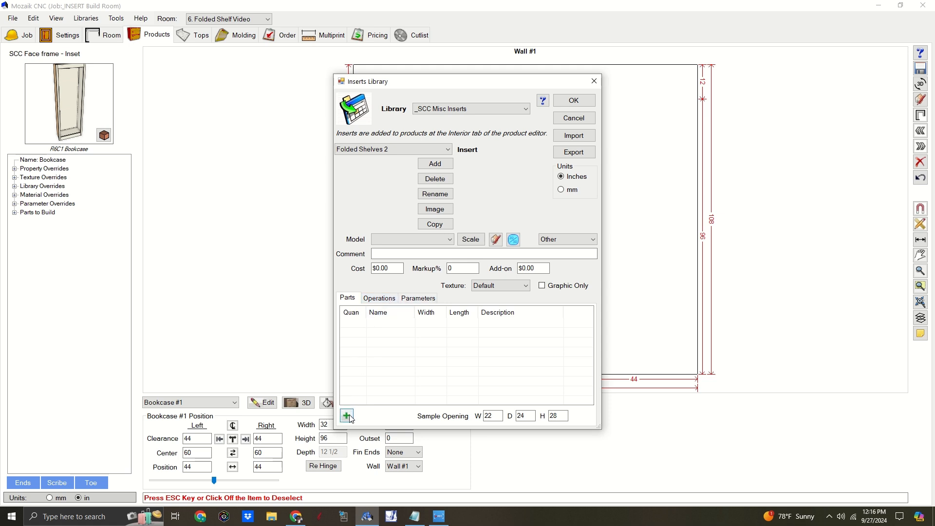
click(429, 298)
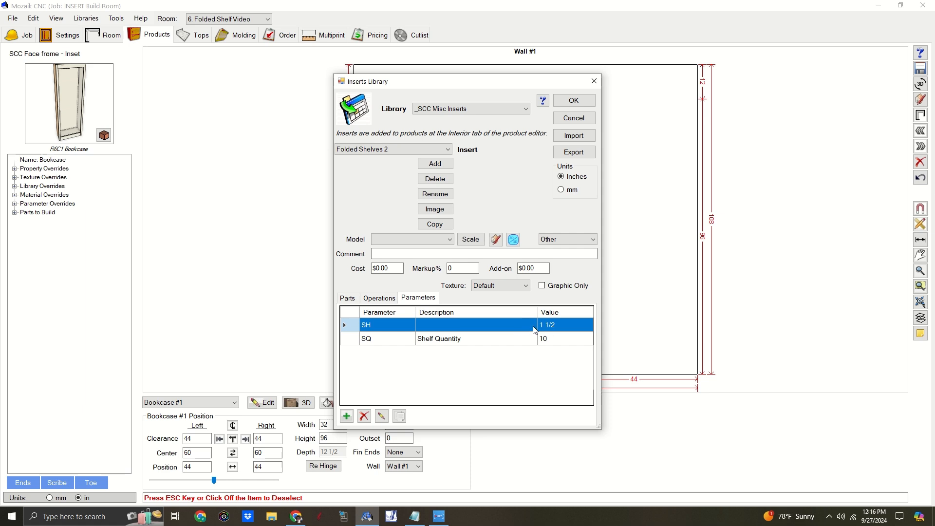
Step: Add a part named Shelf Blank to the insert, with its width formula set to SH and tested
click(347, 298)
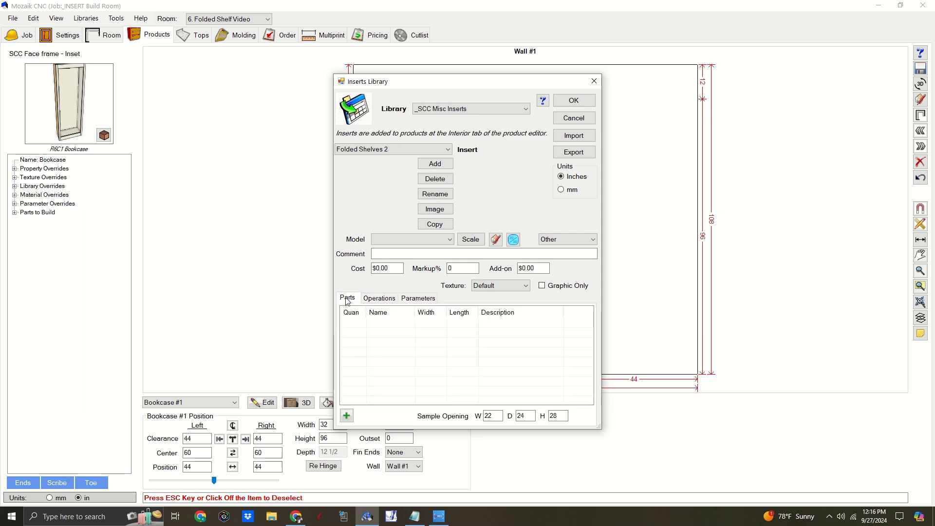
click(347, 416)
click(406, 211)
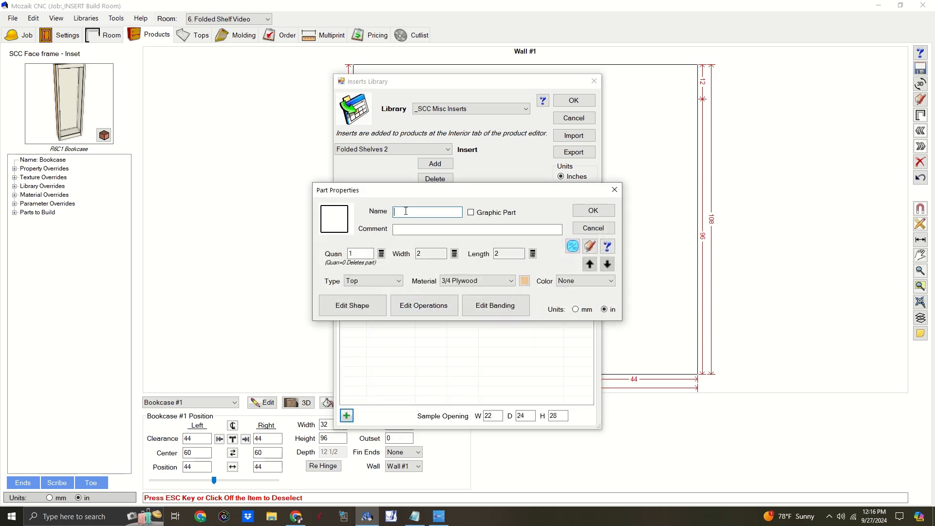
text(Shelf Blank)
click(454, 253)
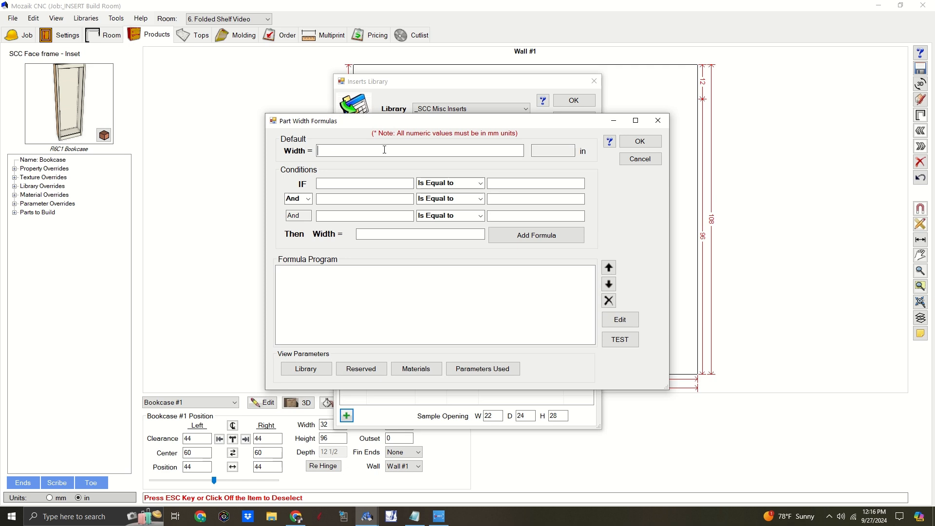
text(SH)
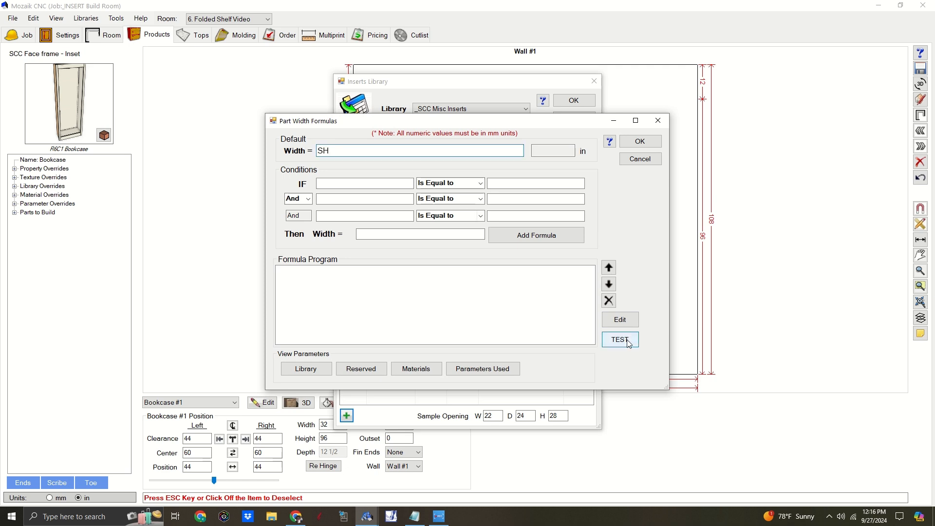
click(620, 340)
click(639, 142)
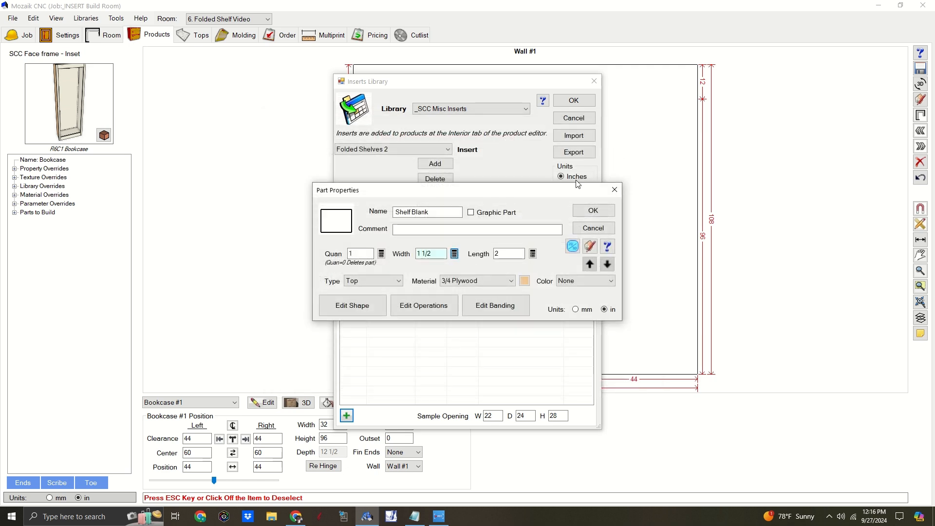
Step: Set the Shelf Blank part's length formula to OpenW-AshLen, test it with its parameters, and change the part type to FEnd
click(532, 254)
click(408, 152)
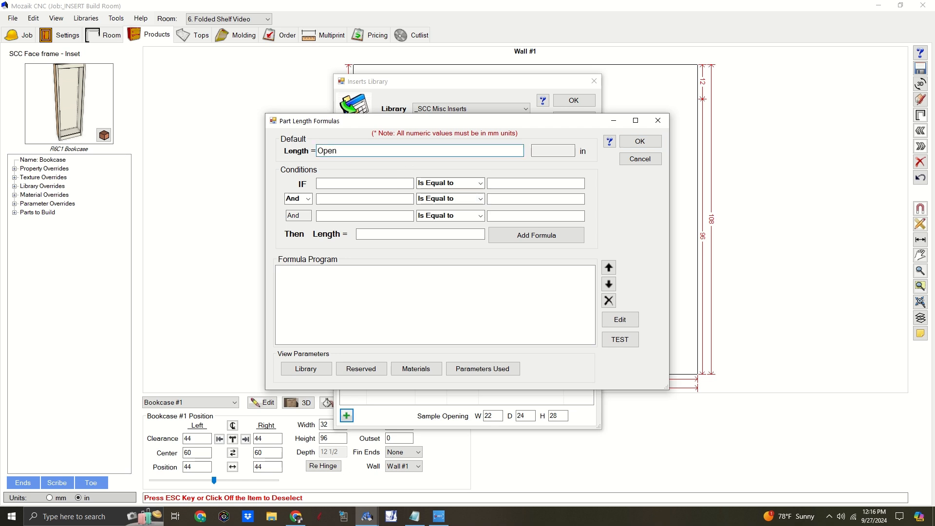
text(OpenW-AshLen)
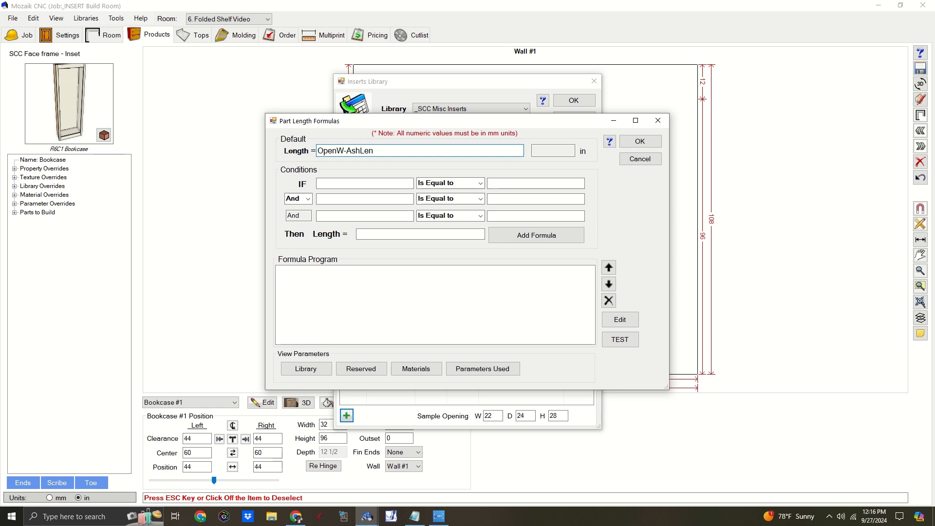
click(621, 340)
click(470, 367)
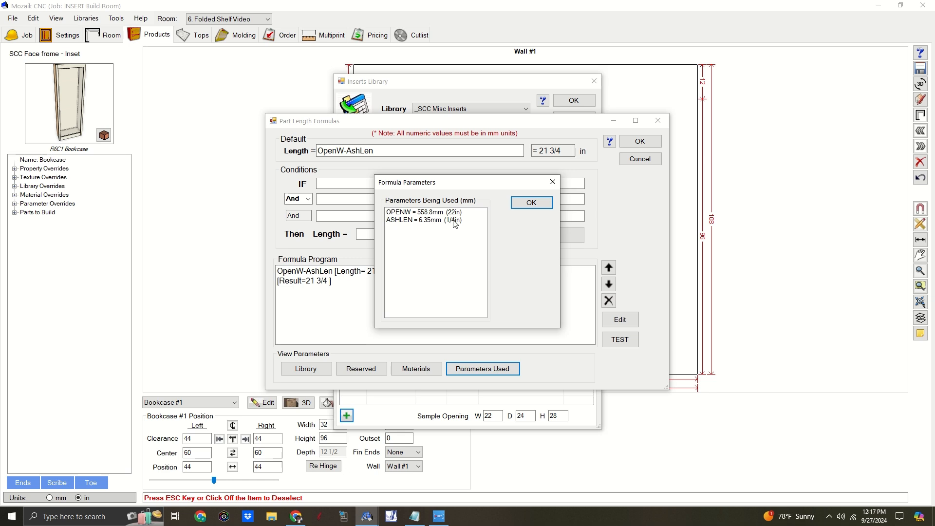
click(529, 204)
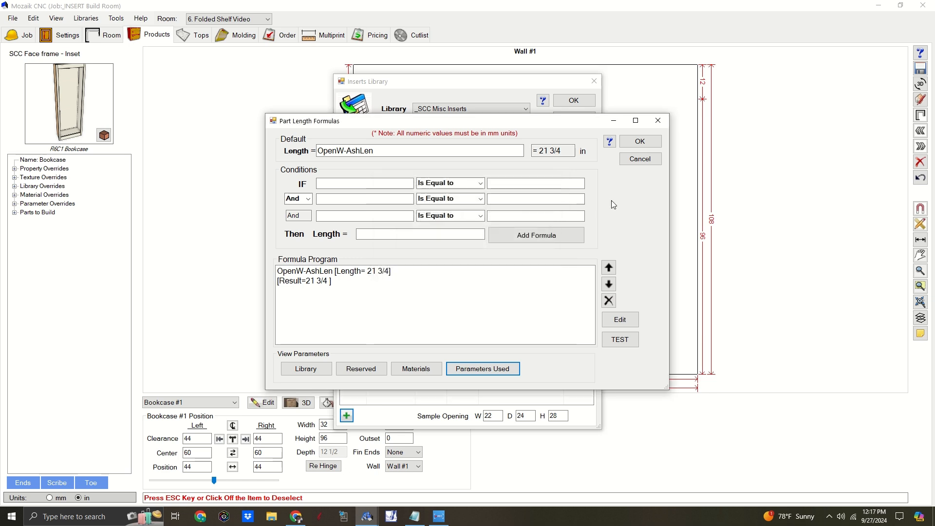
click(651, 148)
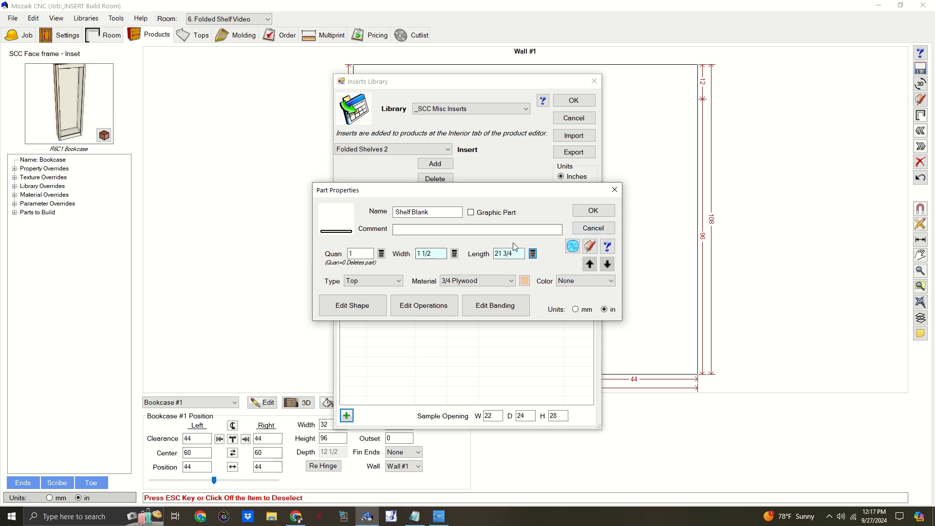
click(390, 281)
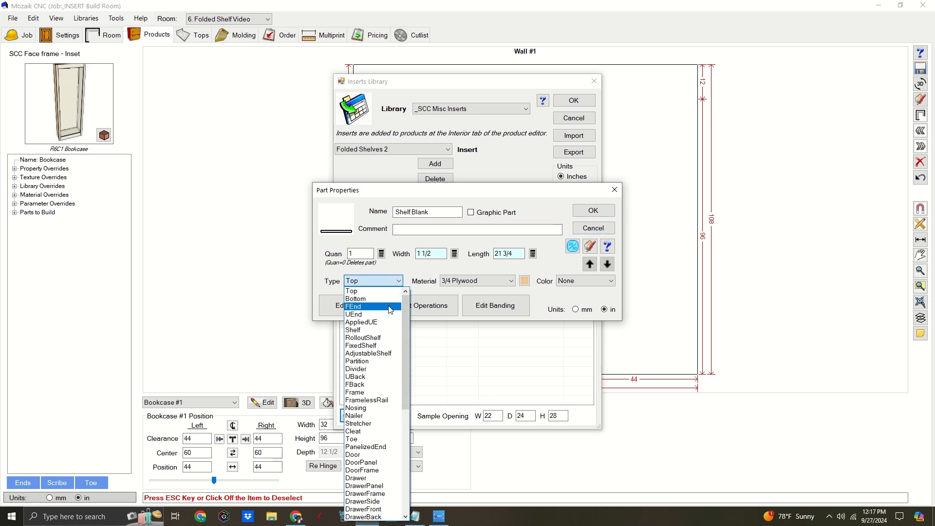
click(390, 307)
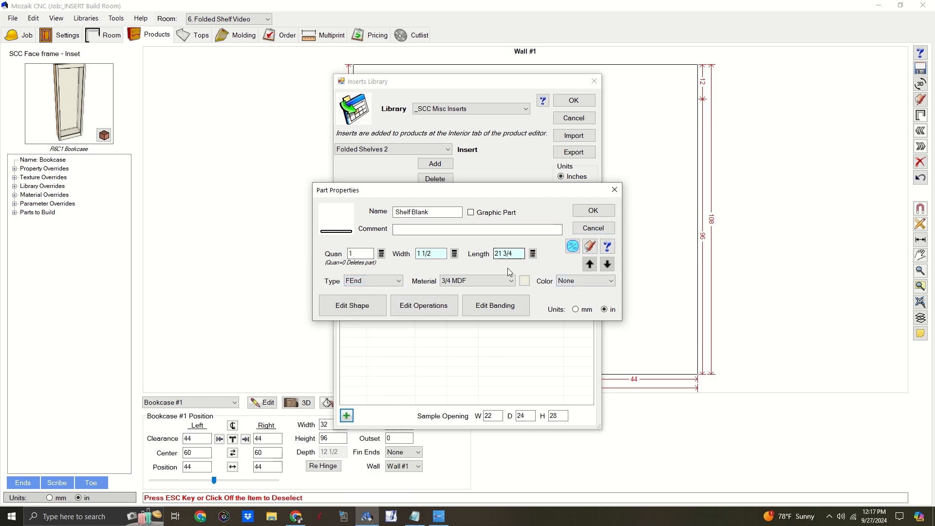
Step: Set and test the Shelf Blank part's quantity formula as SQ/i, and save the part
click(381, 254)
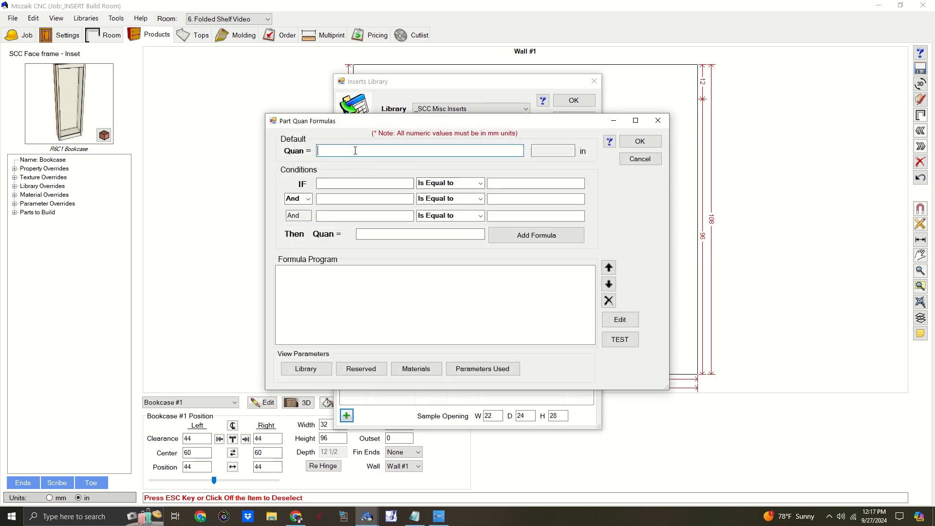
text(SQ)
click(620, 340)
click(350, 149)
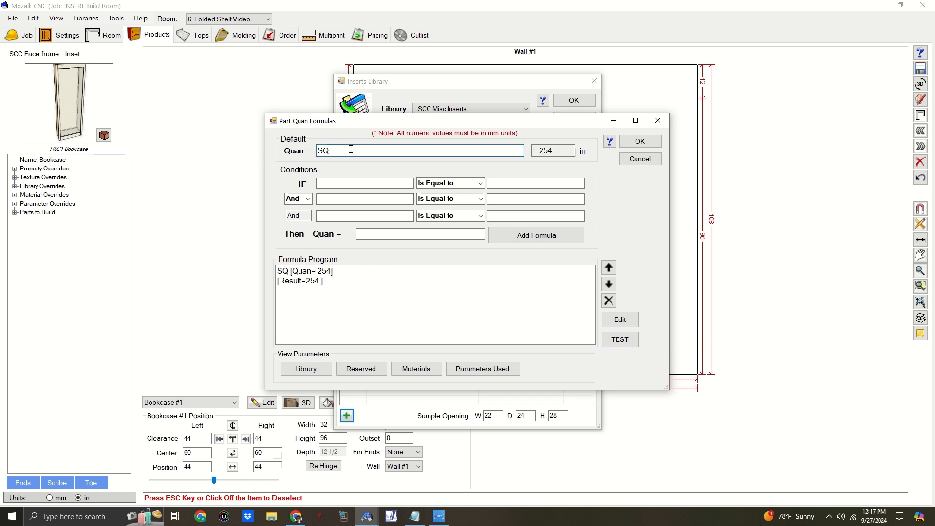
text(/i)
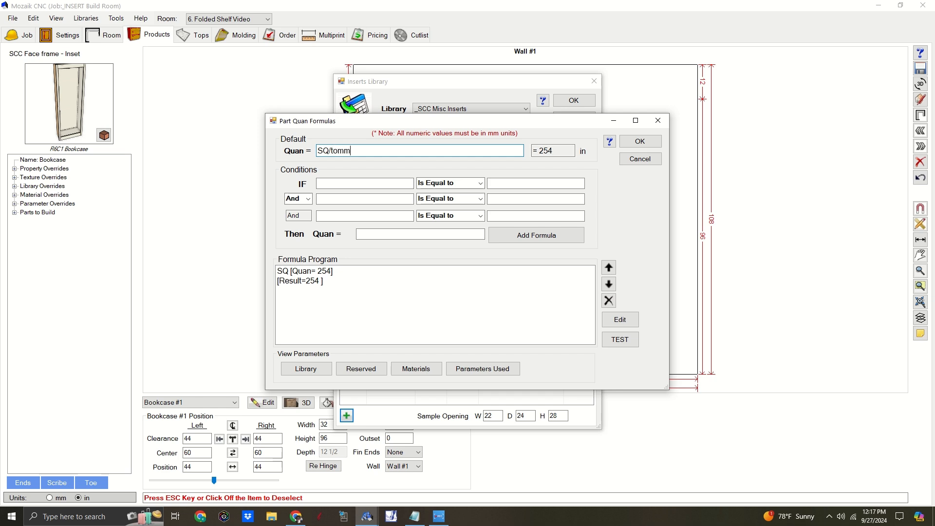
drag(333, 150, 376, 149)
text(i)
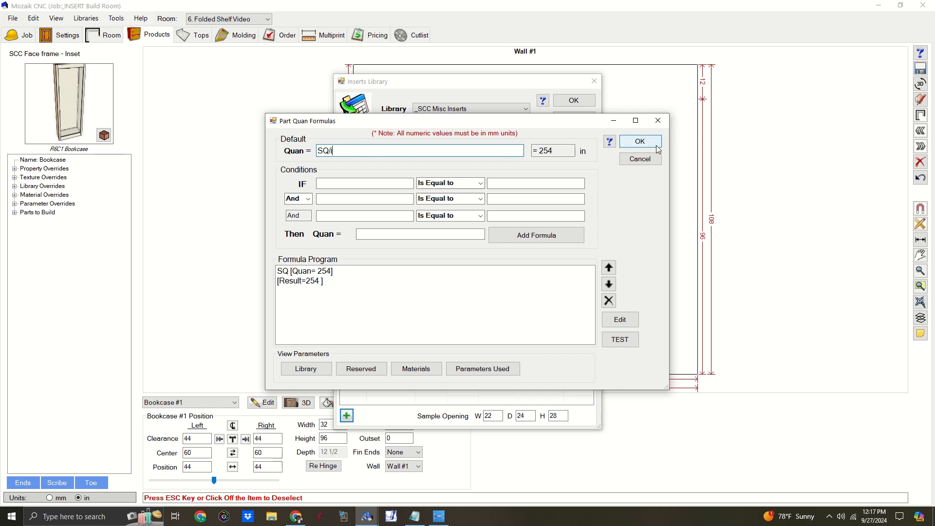
click(628, 340)
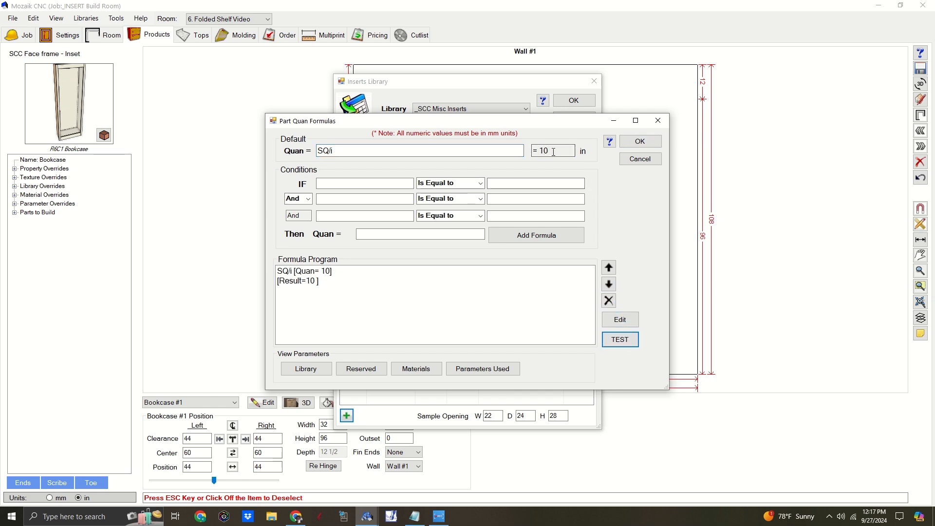
click(642, 141)
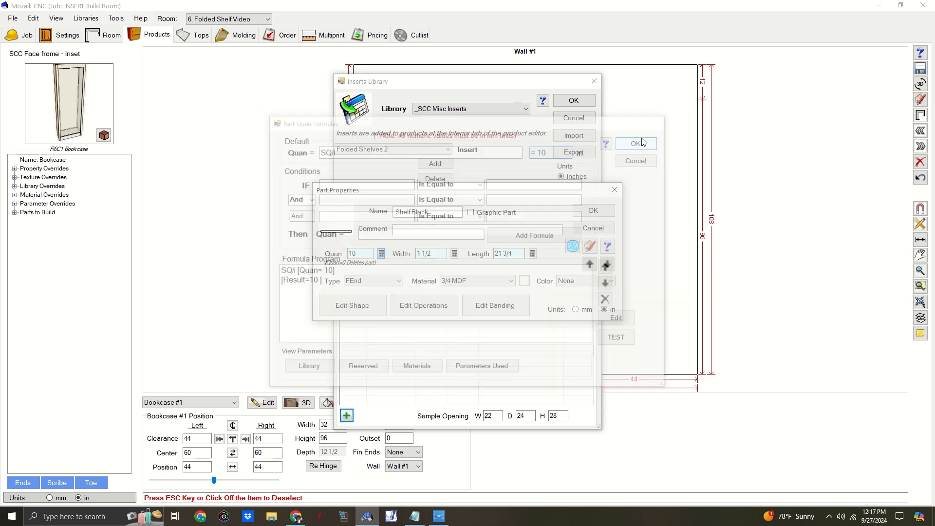
click(591, 212)
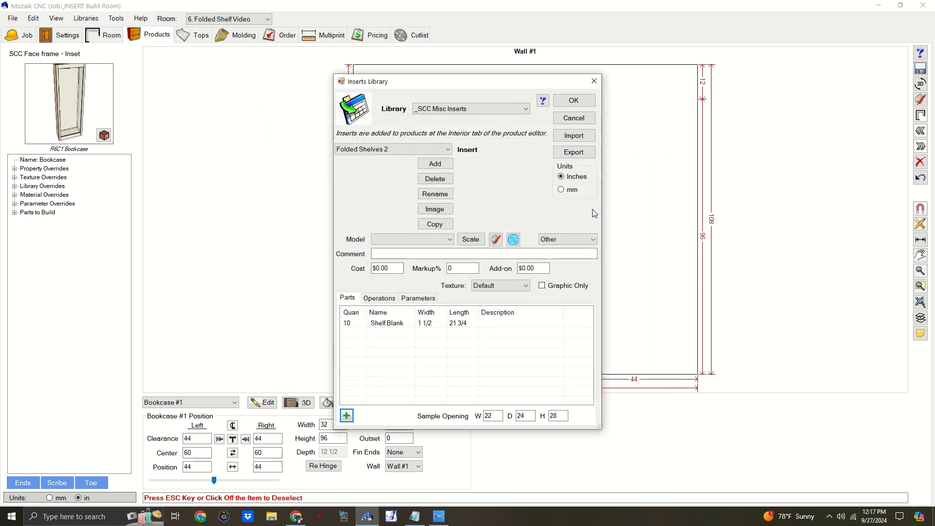
Step: Add another part named Face1 to the insert and set its type to Toe, keeping 3/4 Plywood as the material
click(347, 416)
text(Face1)
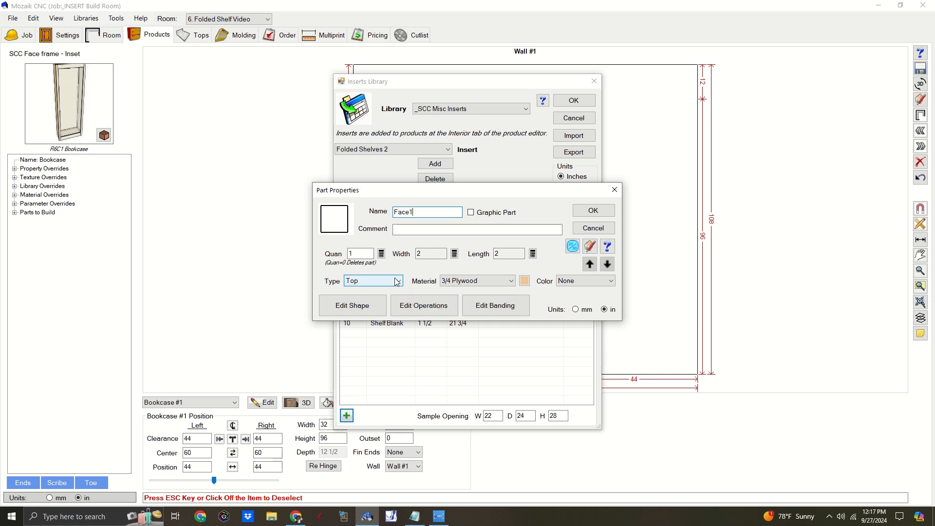
click(398, 281)
scroll(367, 381, down, 3)
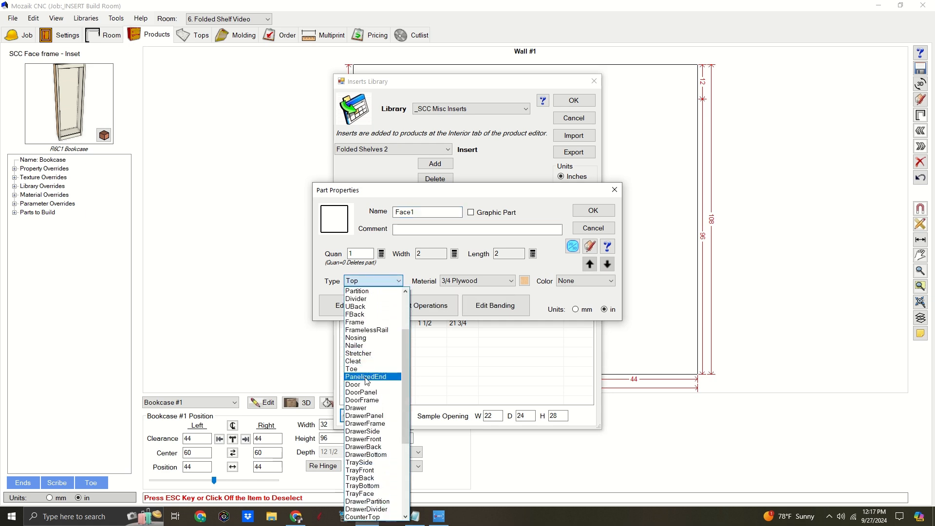
click(363, 369)
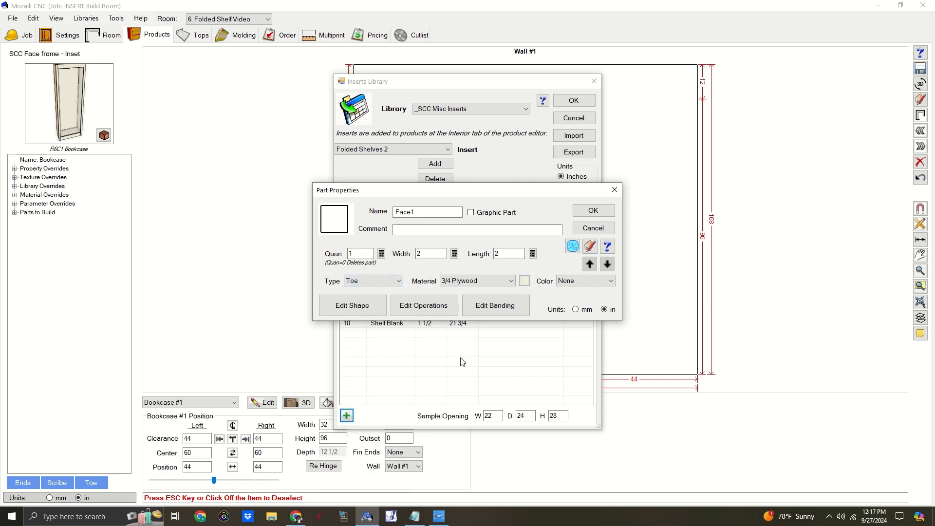
click(511, 282)
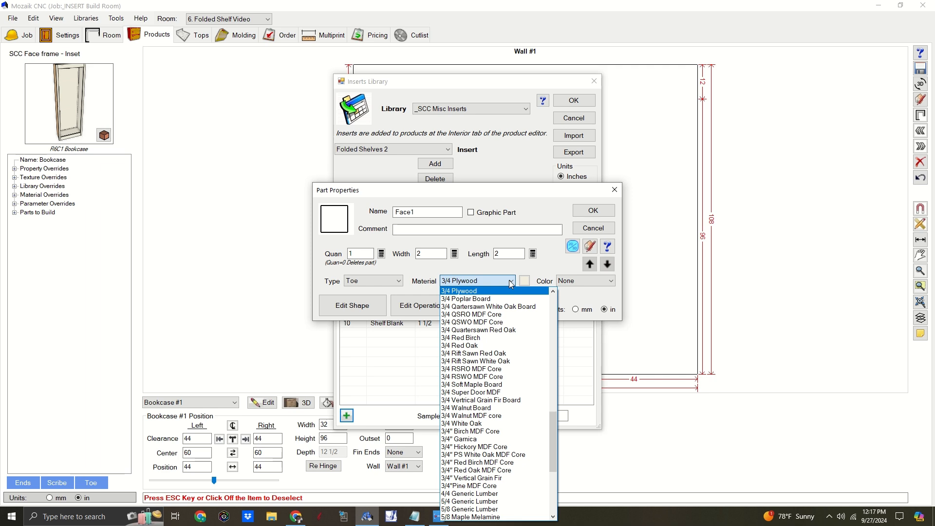
click(511, 283)
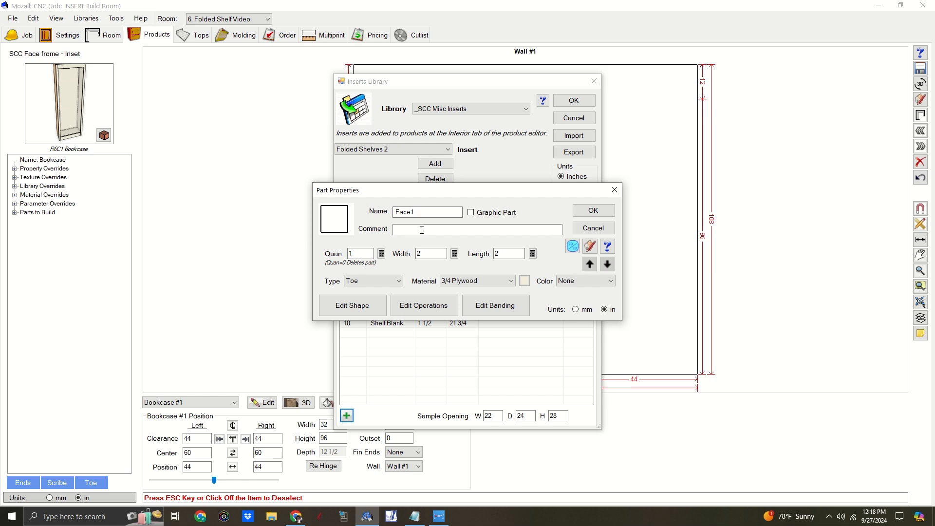
Step: Set the Face1 part's material to NO CUT and its width formula to SH
click(485, 280)
scroll(487, 376, down, 7)
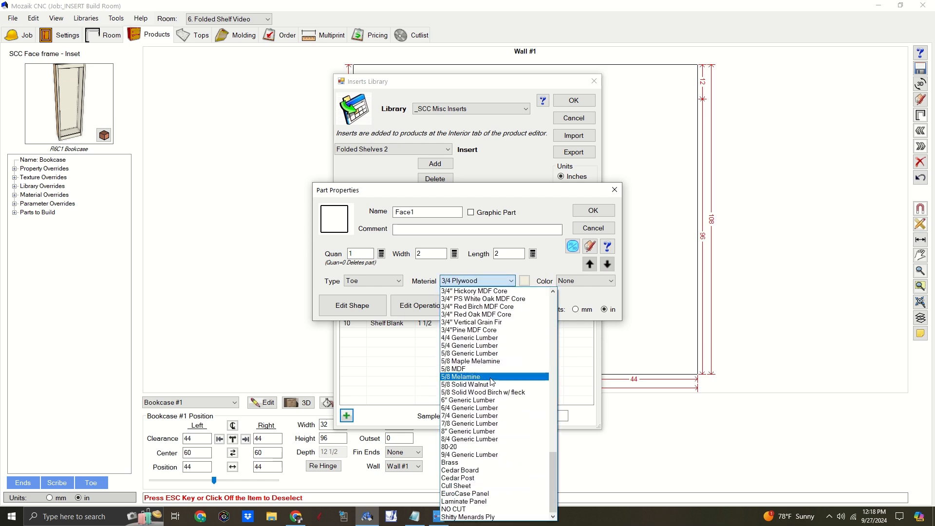
click(482, 509)
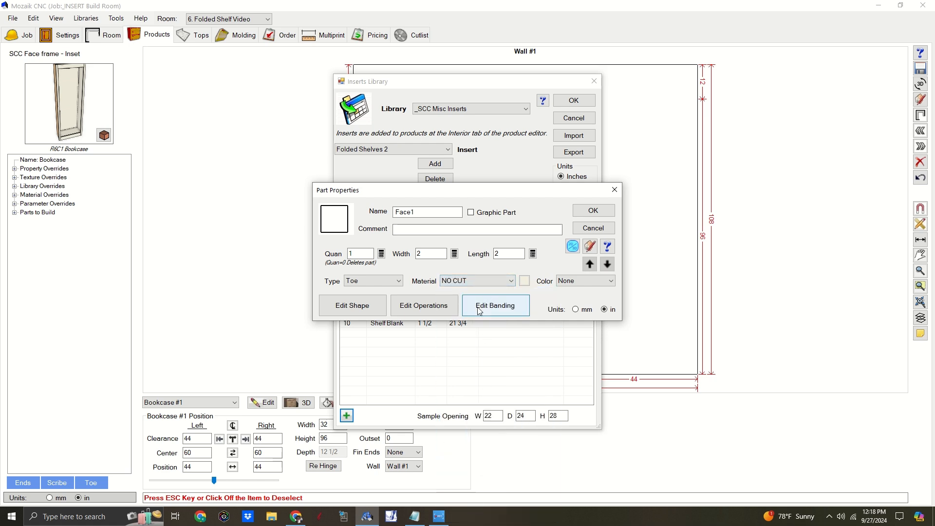
click(454, 254)
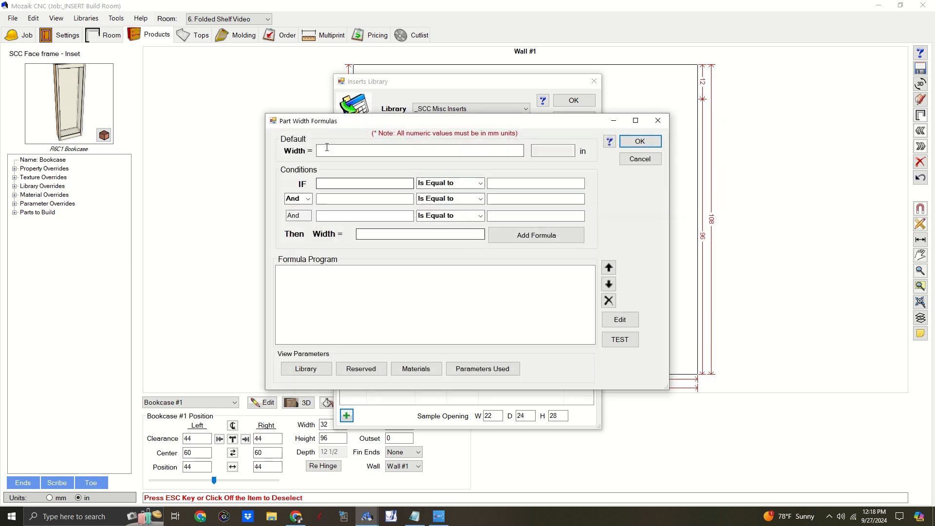
text(SH)
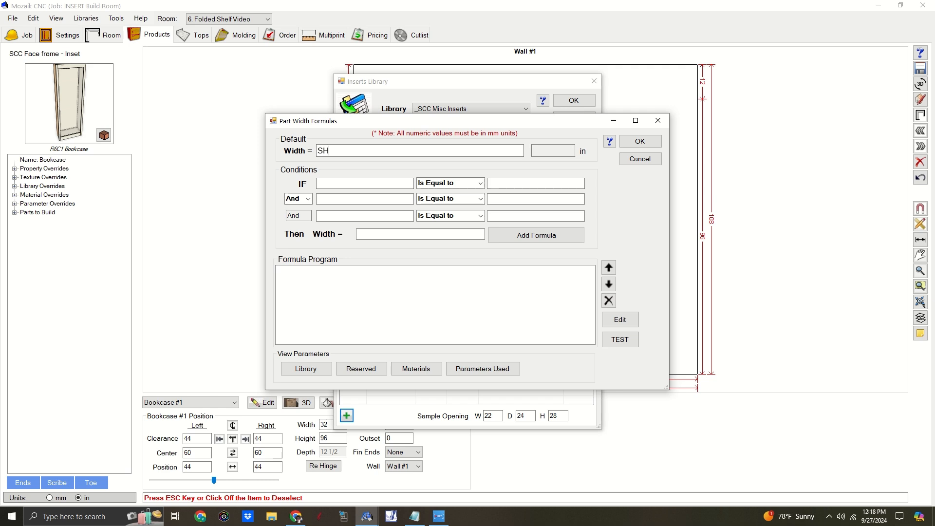
click(640, 141)
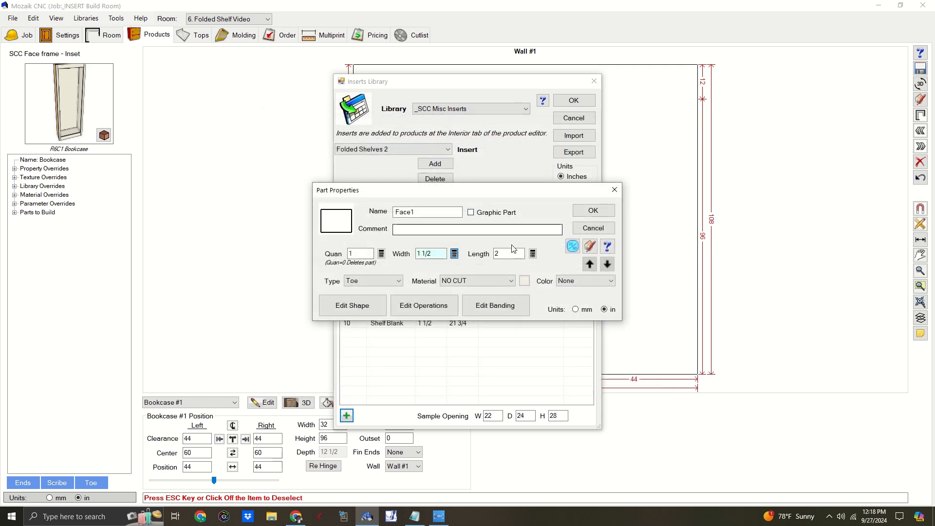
Step: Set the Face1 part's length formula to OpenW-AshLen
click(494, 214)
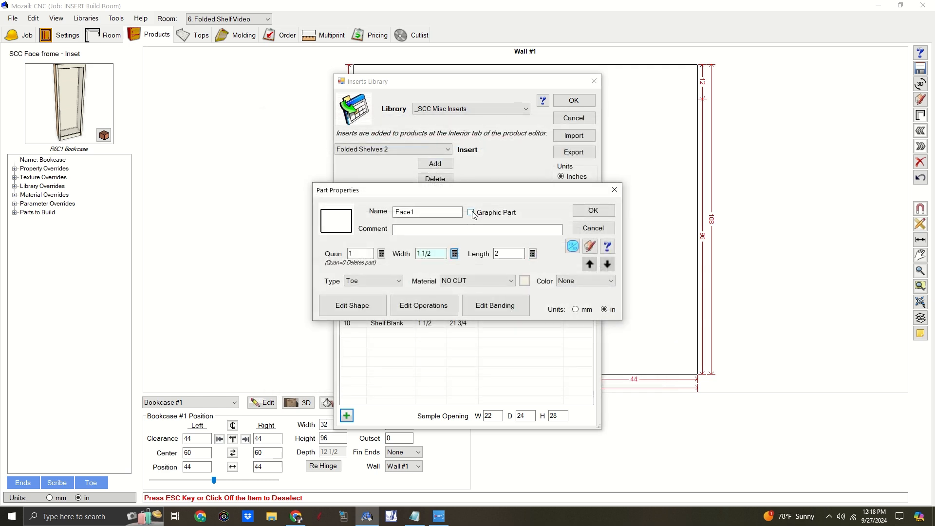
click(533, 254)
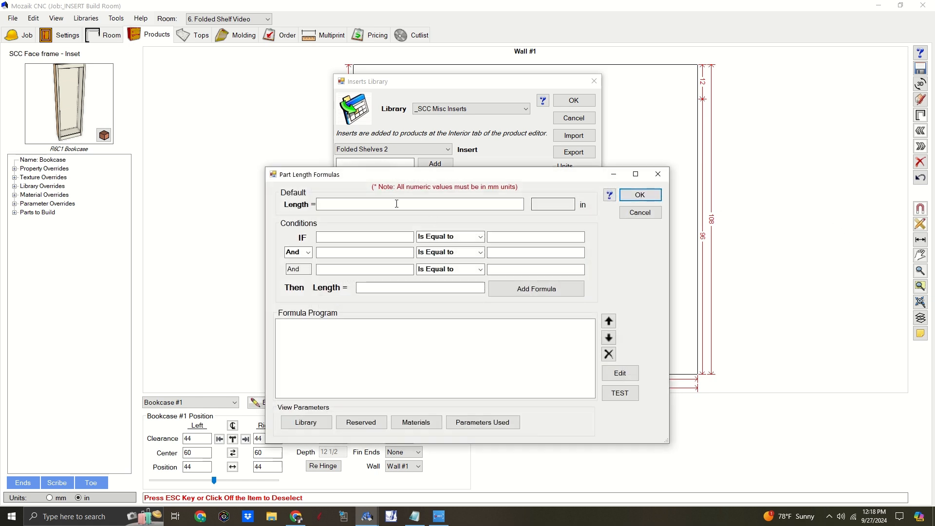
click(367, 202)
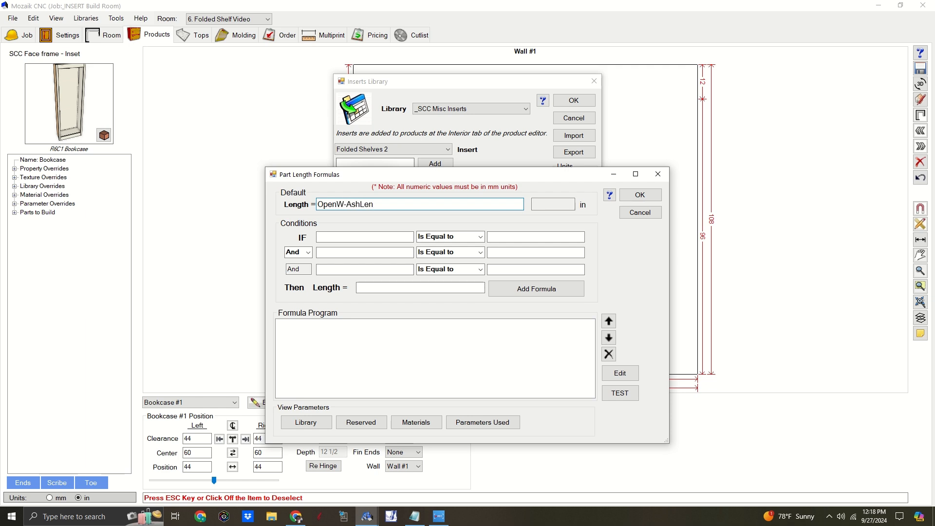
click(640, 195)
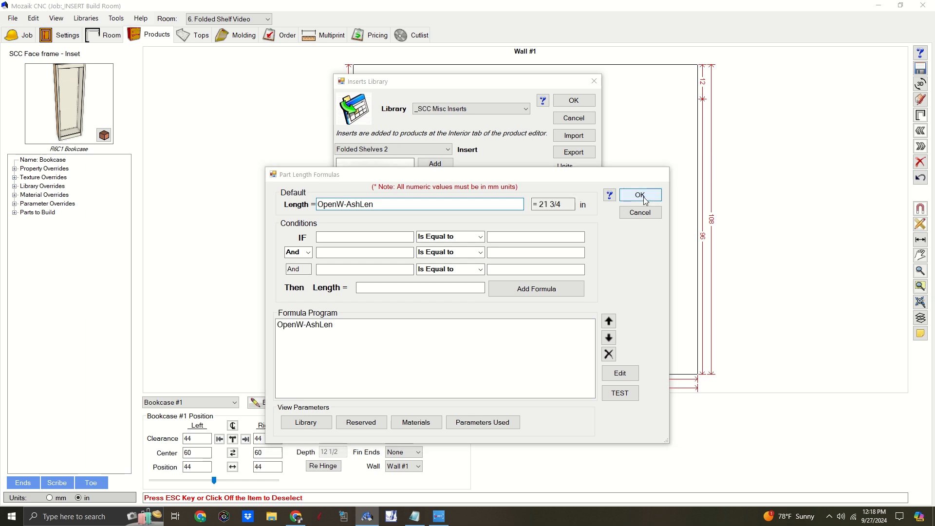
Step: Add a tool path operation to Face1 and delete its third and fourth points, leaving a two-point line
click(415, 306)
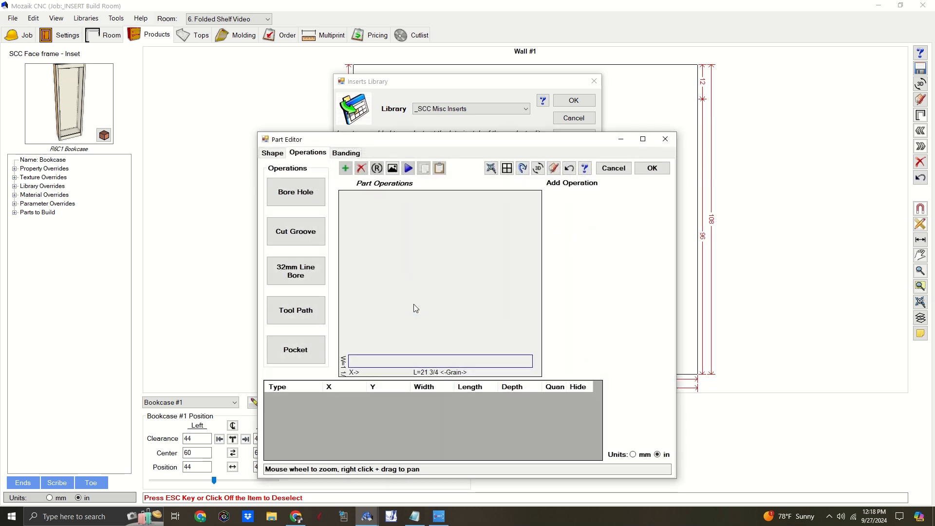
click(296, 312)
click(535, 271)
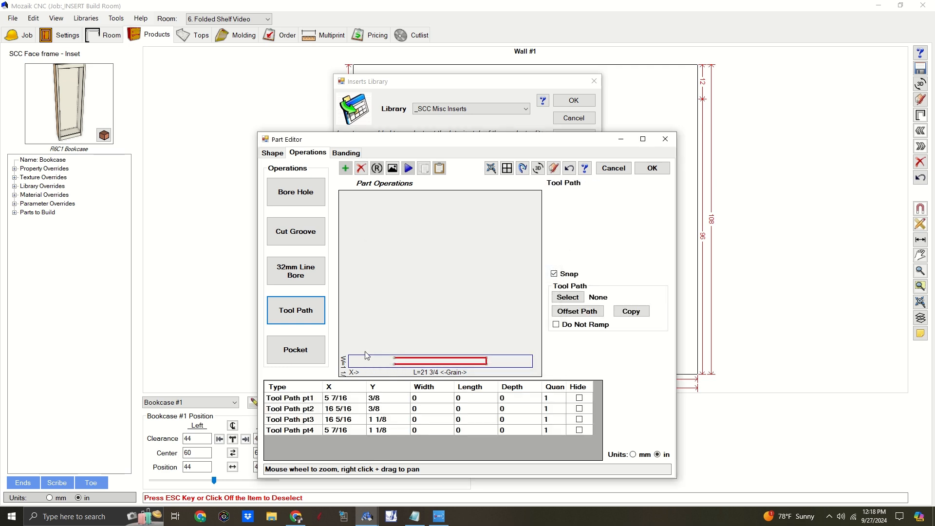
click(292, 431)
key(Delete)
key(Delete)
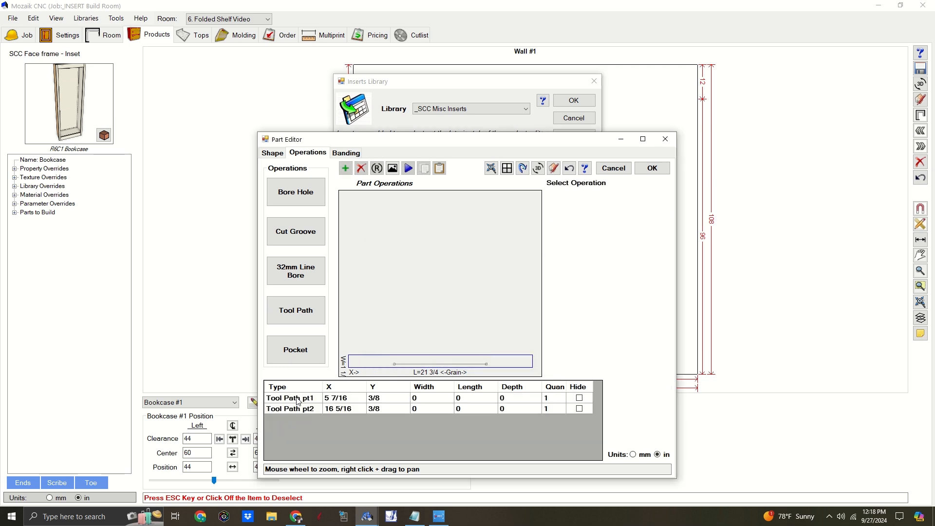
Step: Set both the X and Y formulas of the tool path's first point to 0
click(298, 401)
click(600, 215)
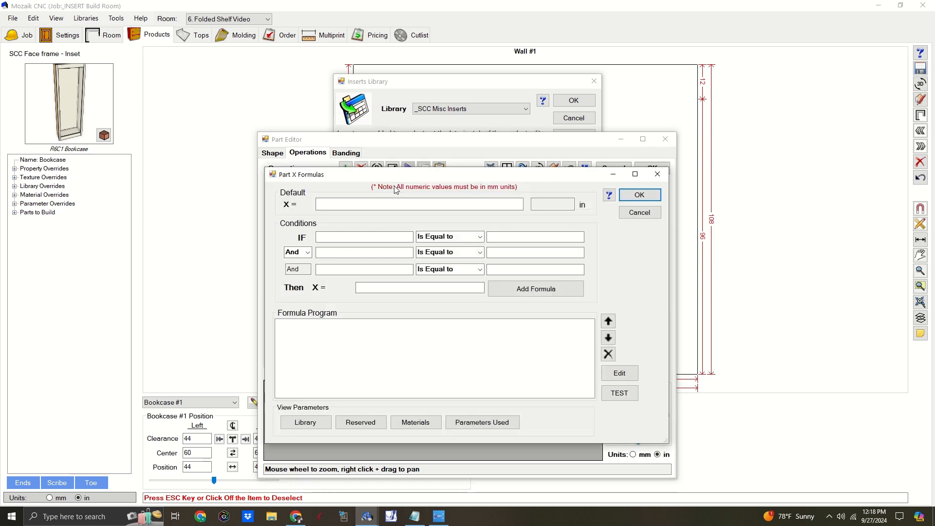
click(640, 195)
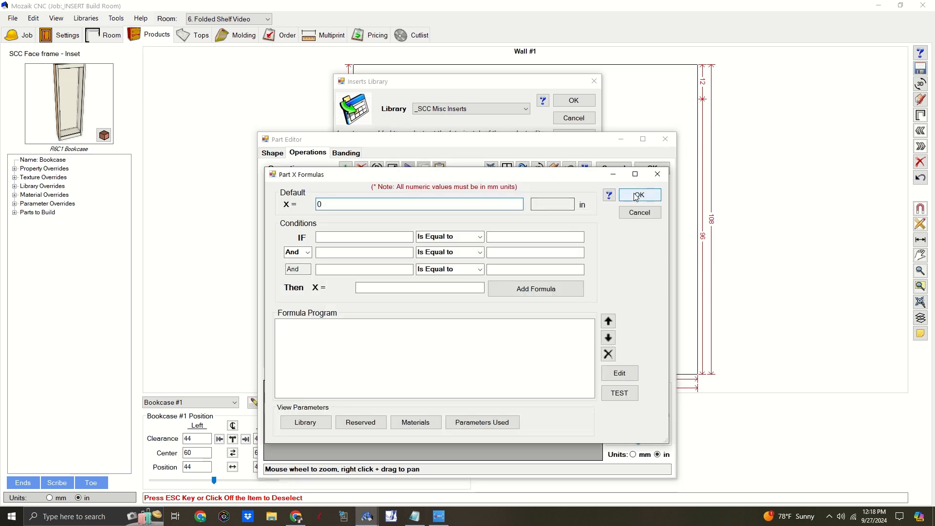
click(667, 215)
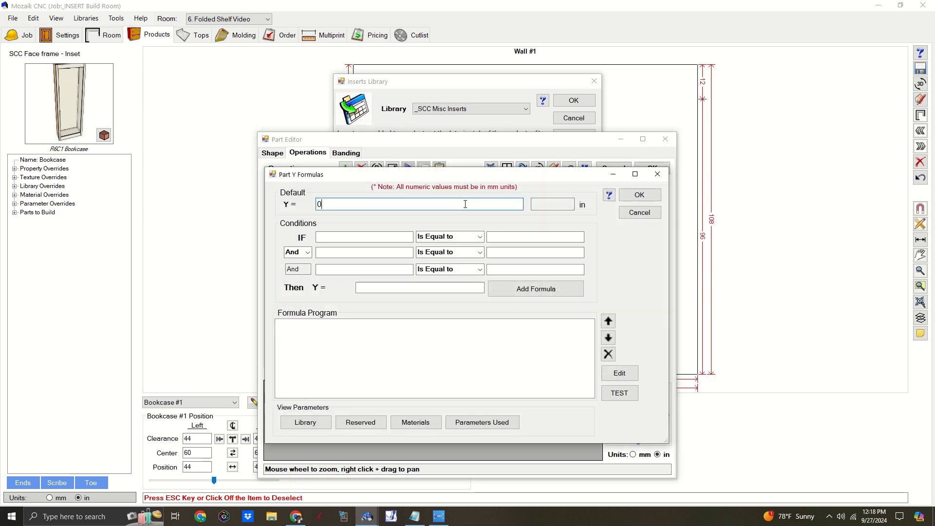
click(640, 195)
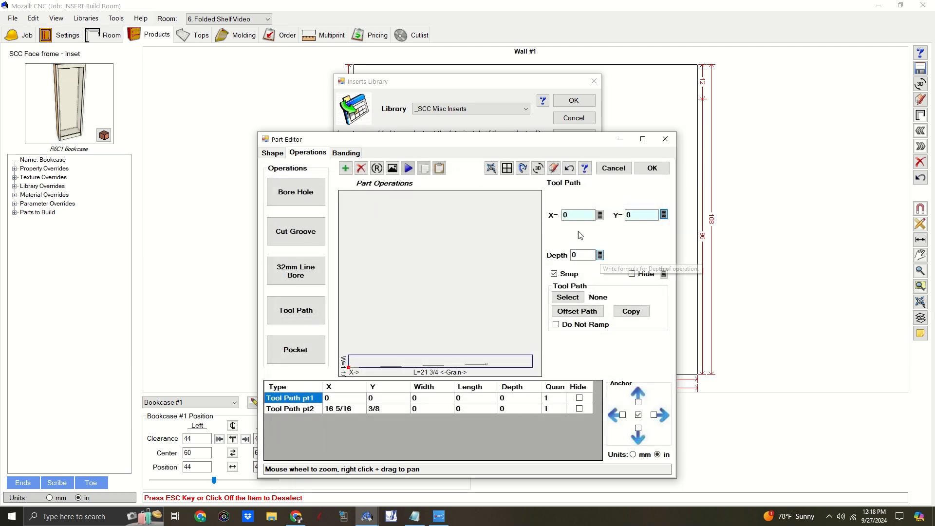
Step: Enter Toe.th as the tool path's depth formula and test it
drag(463, 143, 438, 115)
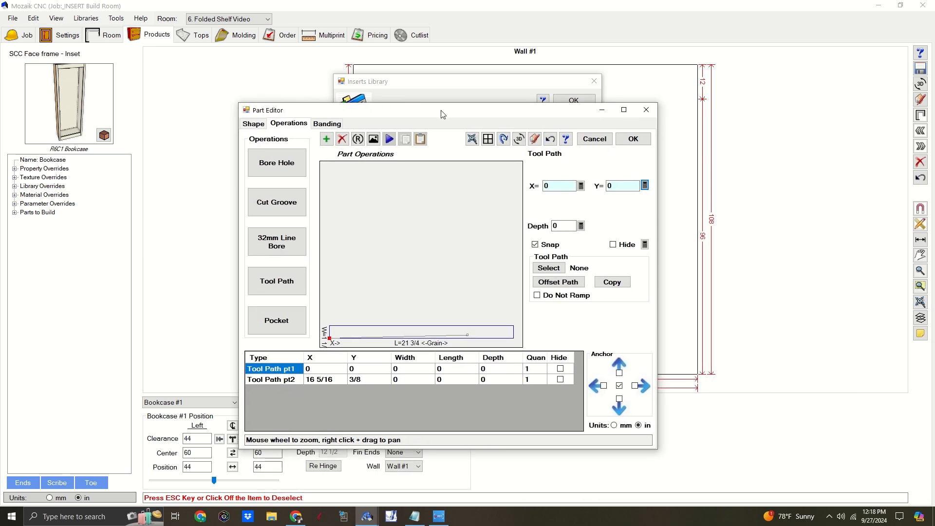
click(578, 232)
click(322, 176)
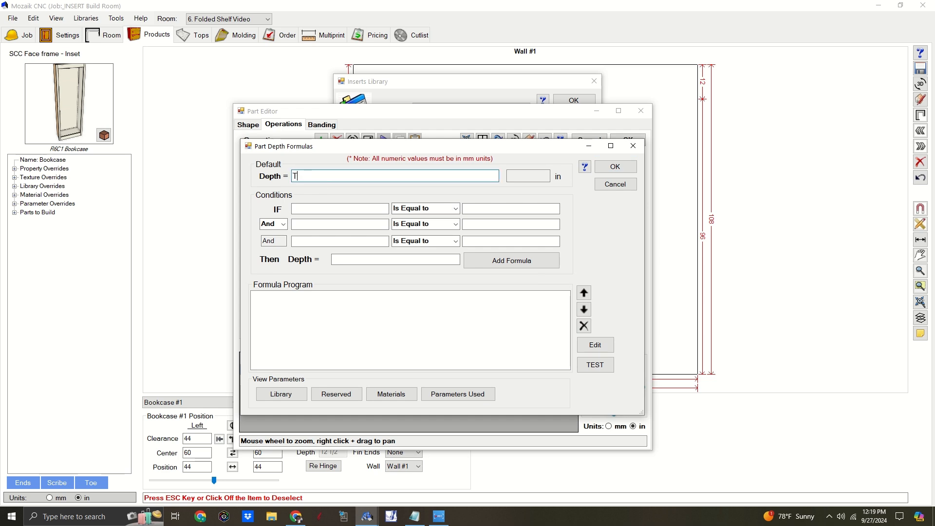
text(Toe.th)
click(594, 363)
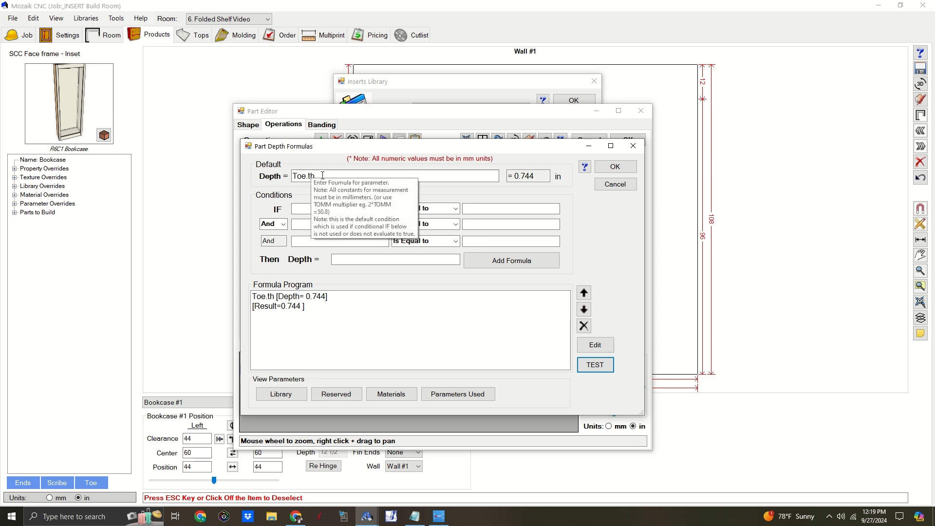
Step: Try PartTH as the tool path's depth formula and test it
double_click(304, 176)
key(ctrl+c)
key(BackSpace)
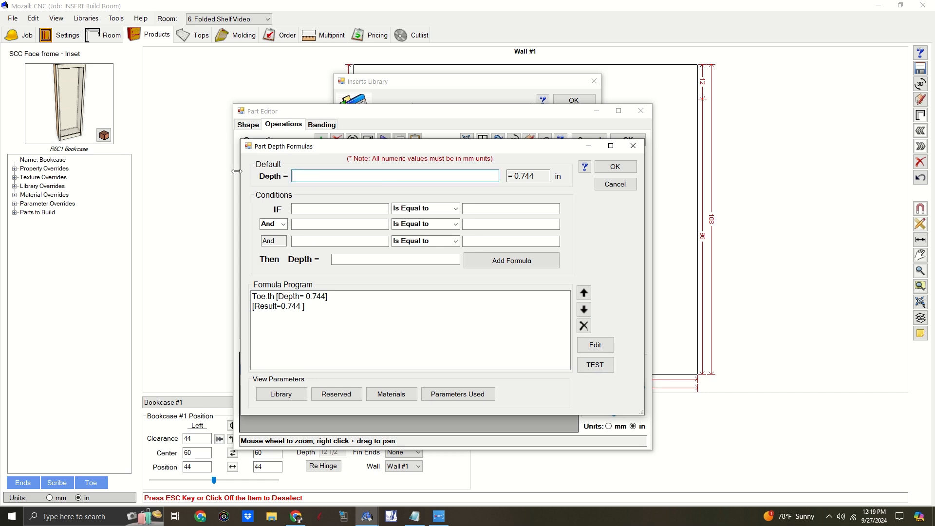
text(PartTH)
click(595, 365)
click(514, 180)
drag(513, 180, 502, 209)
drag(321, 177, 255, 176)
Step: Restore Toe.th as the tool path's depth formula, test it again, and apply it
key(ctrl+v)
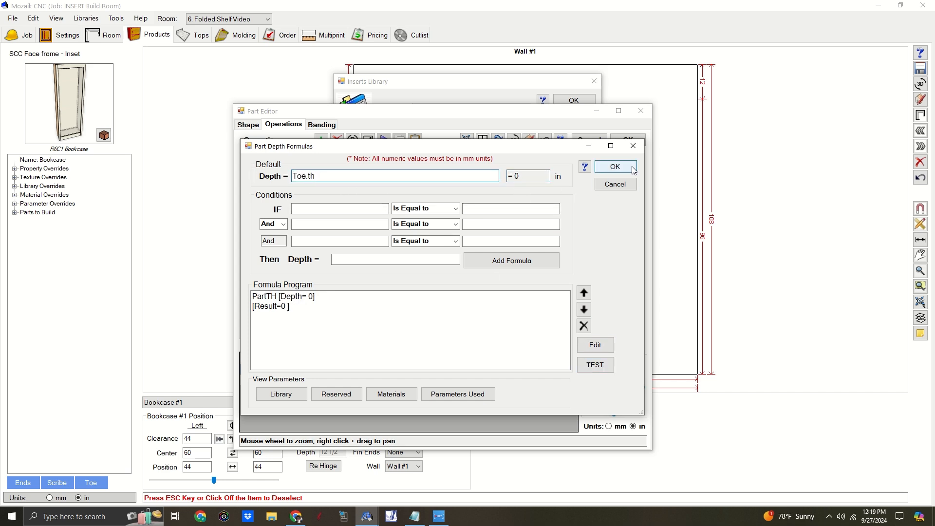
click(596, 365)
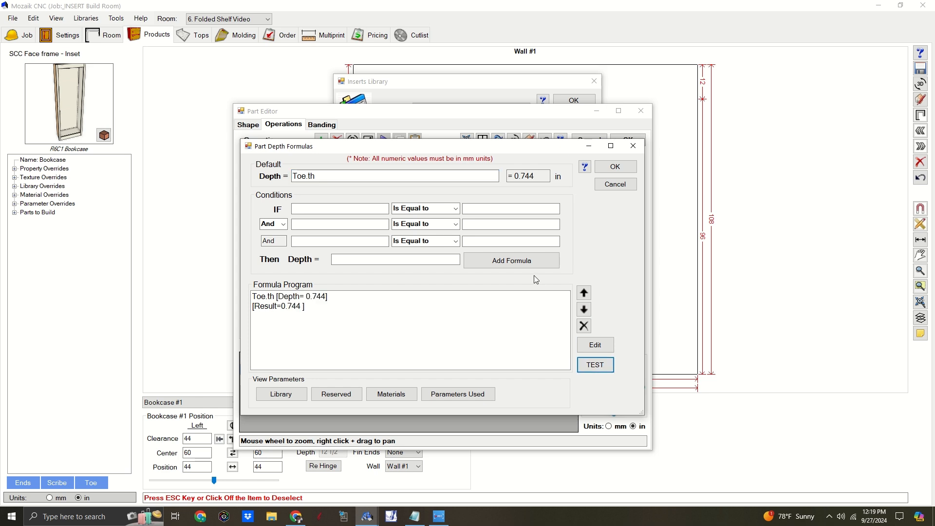
click(616, 167)
Step: Assign the 91 Degree tool to the tool path
click(553, 269)
click(284, 306)
click(615, 207)
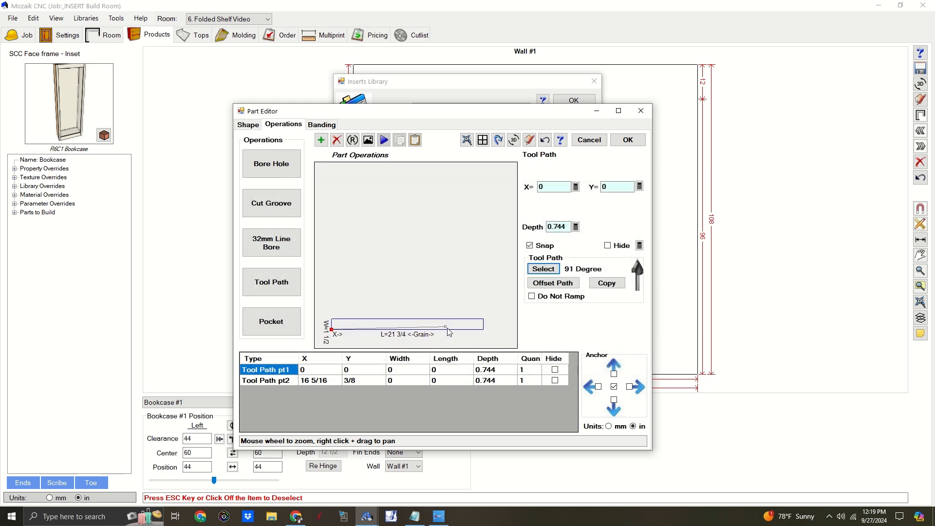
Step: Set the tool path's second point to X formula PartL and Y formula 0
click(447, 327)
click(575, 187)
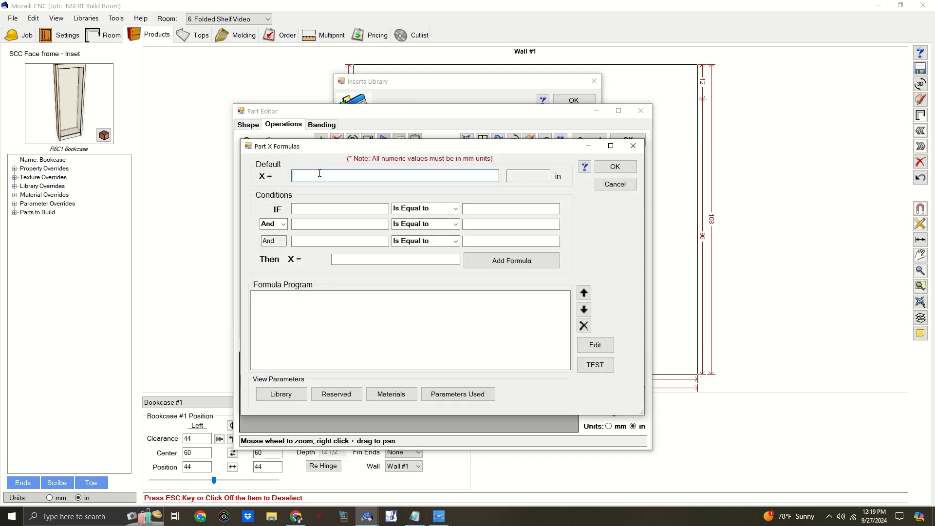
text(PartL)
click(615, 167)
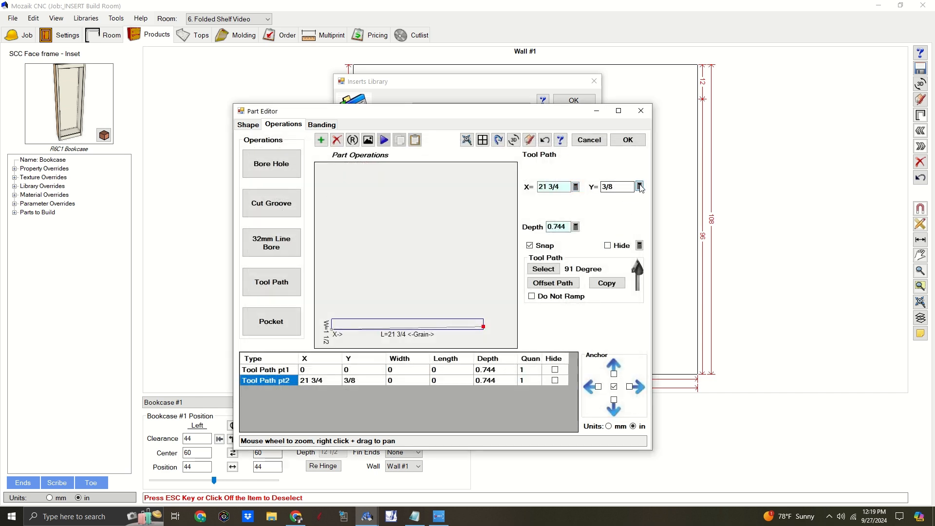
click(640, 187)
text(0)
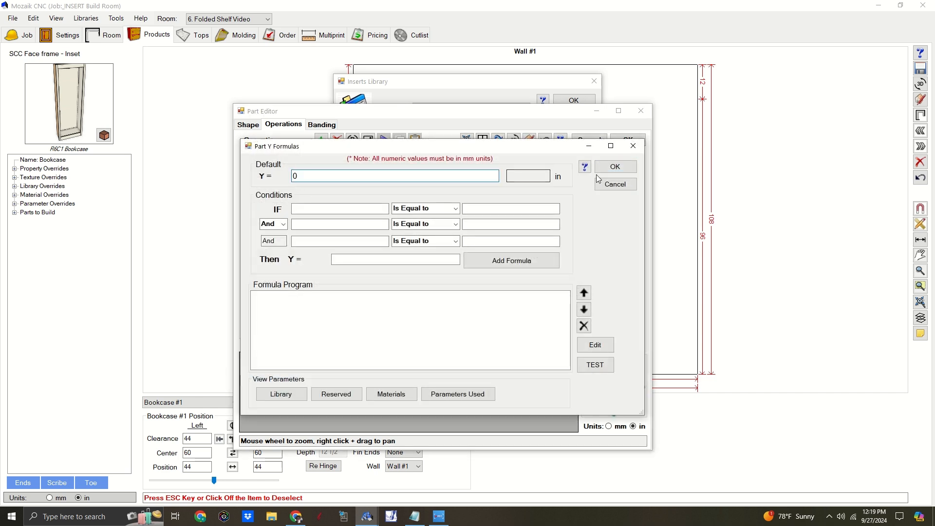
click(615, 167)
Step: Duplicate the tool path and set the Y formula of the copy's first point to PartW
click(436, 335)
click(416, 140)
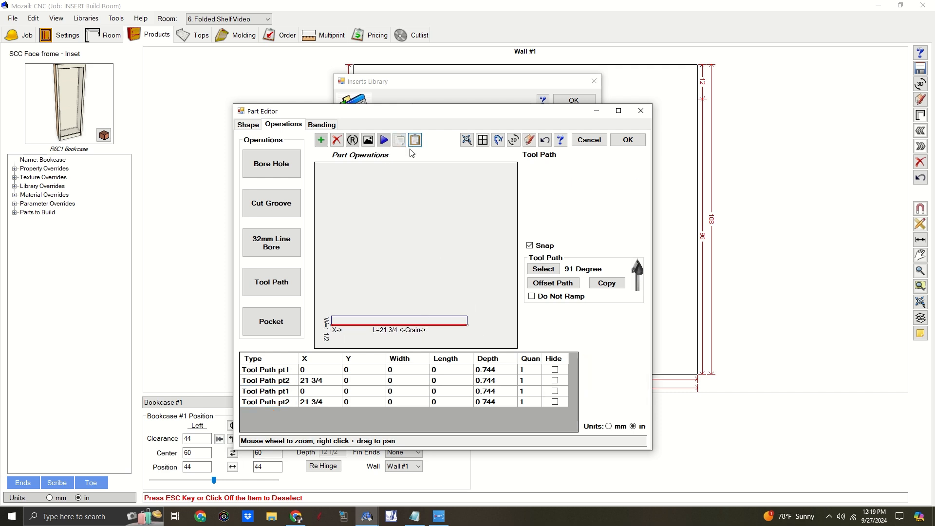
click(288, 392)
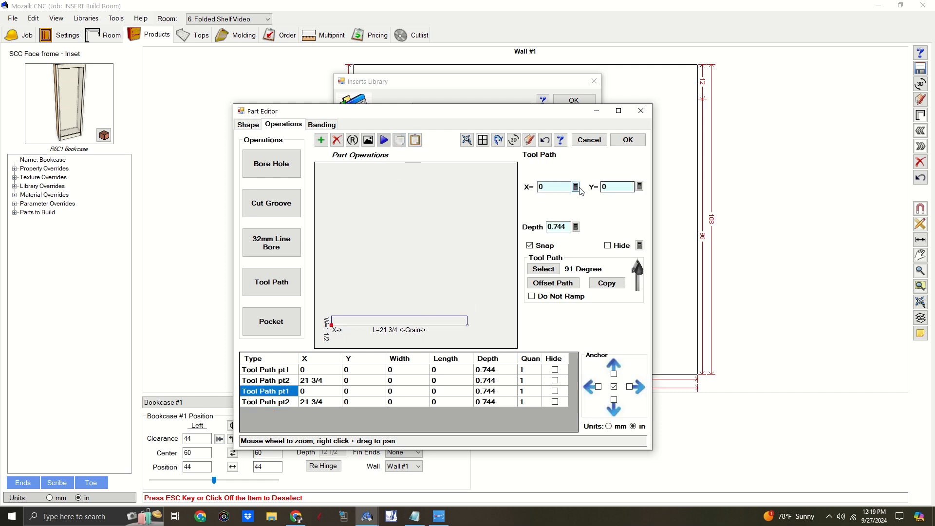
click(640, 187)
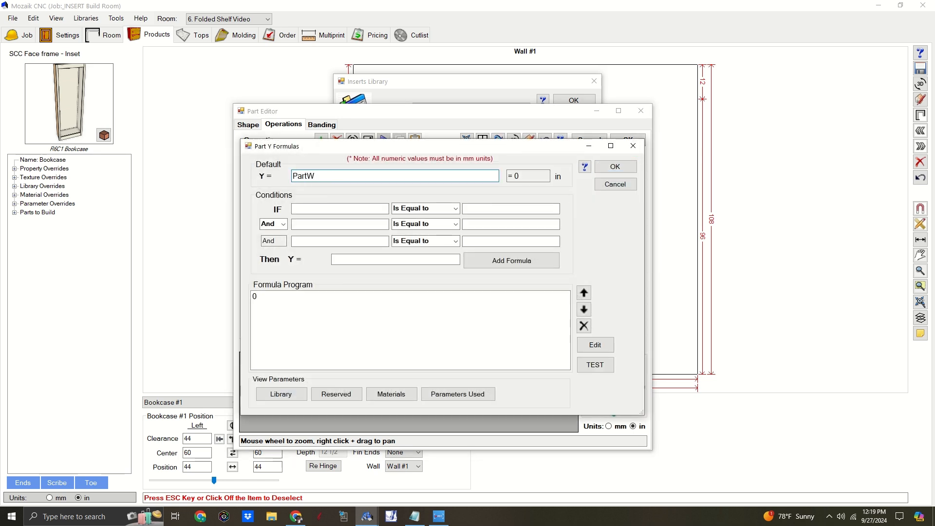
key(ctrl+a)
key(ctrl+c)
click(615, 167)
Step: Set the X formula of the copied tool path's first point to PartL
click(575, 187)
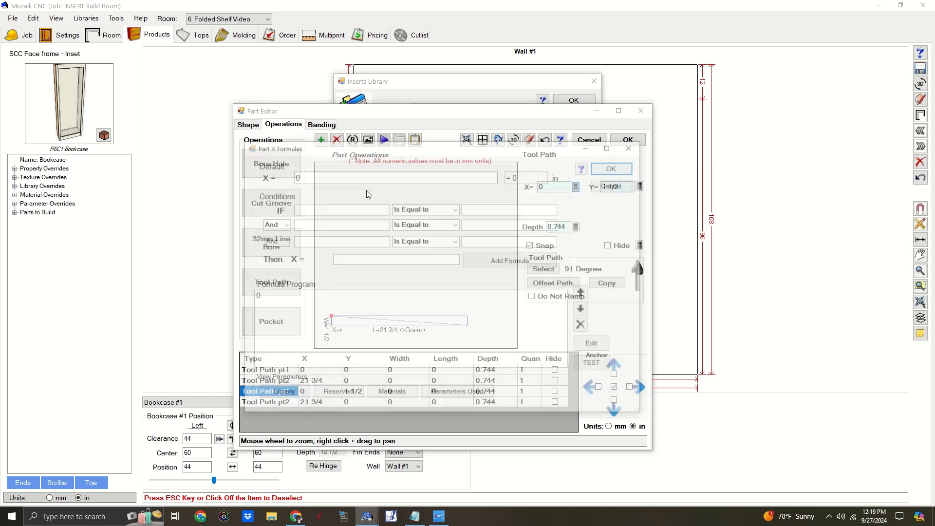
click(336, 178)
key(ctrl+a)
key(ctrl+v)
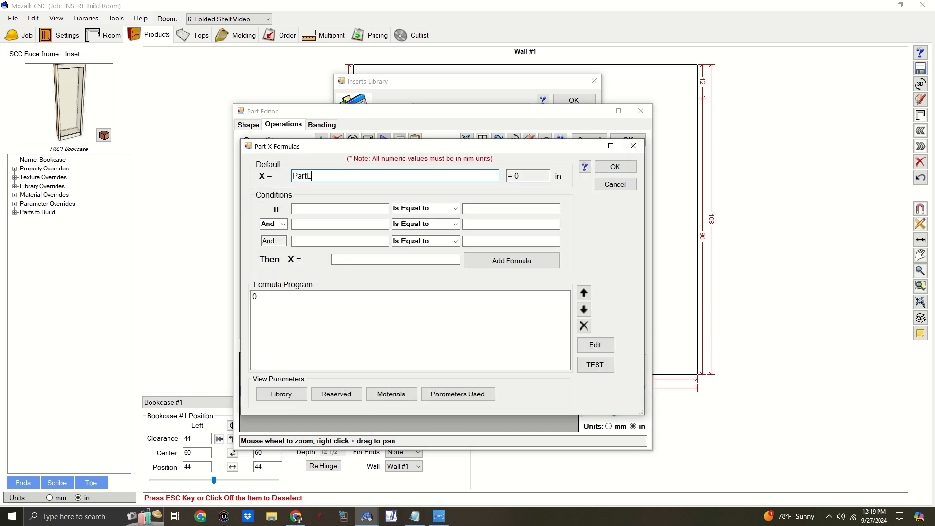
click(615, 166)
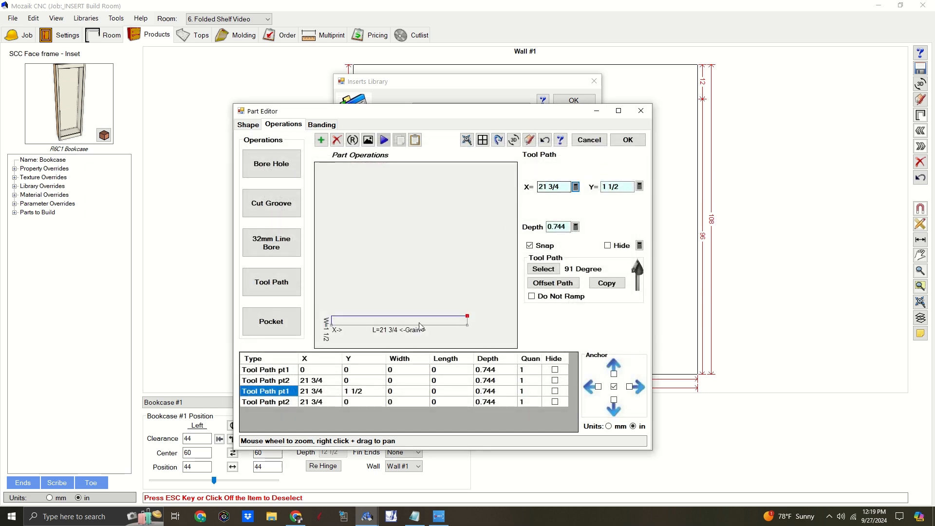
Step: Set the copied tool path's second point to X formula 0 and Y formula PartW
click(291, 400)
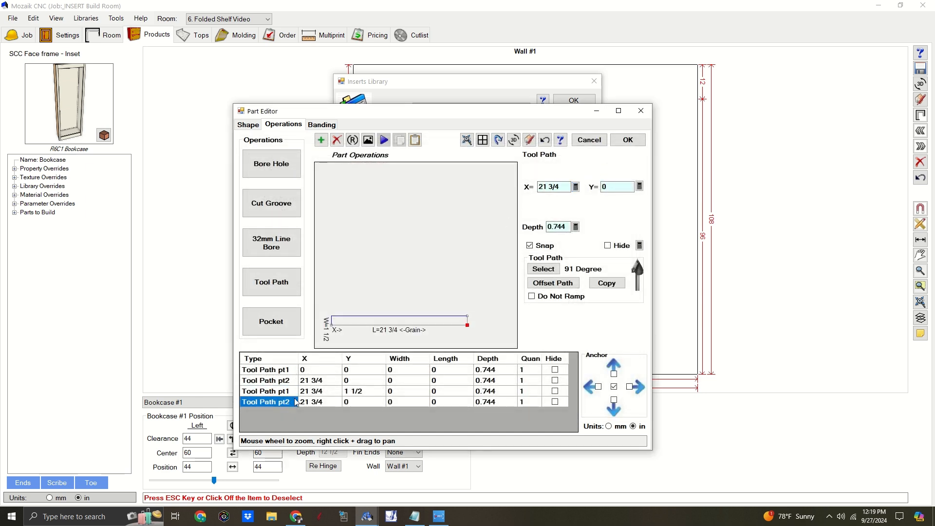
click(575, 187)
drag(333, 175, 206, 176)
text(0)
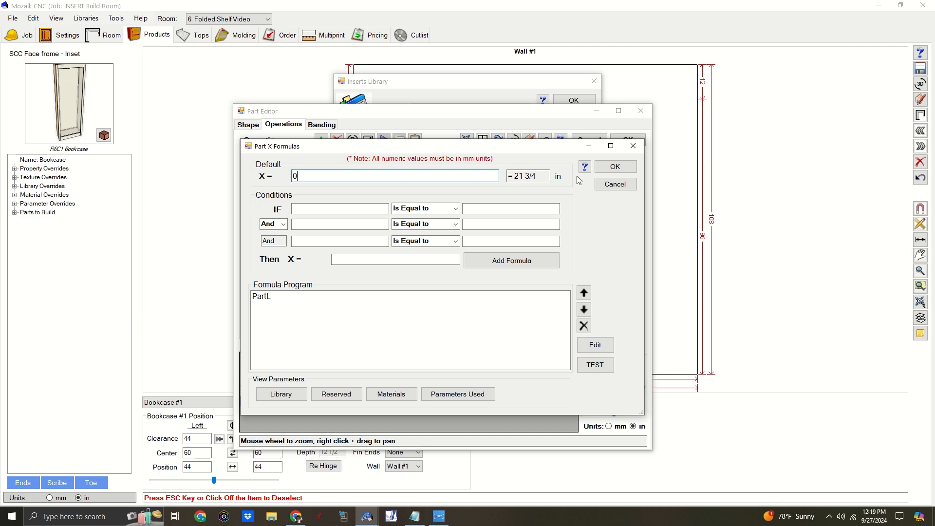
click(615, 166)
click(640, 187)
double_click(336, 175)
text(PartW)
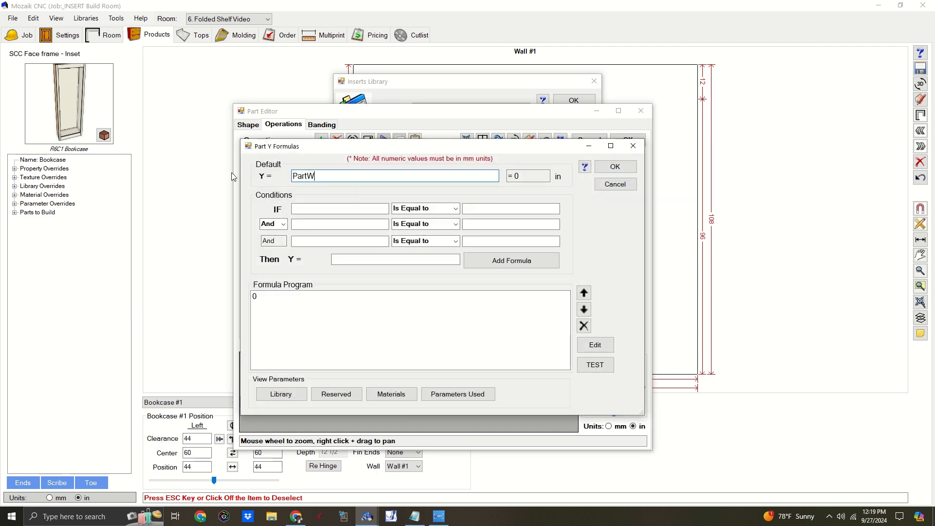
click(615, 166)
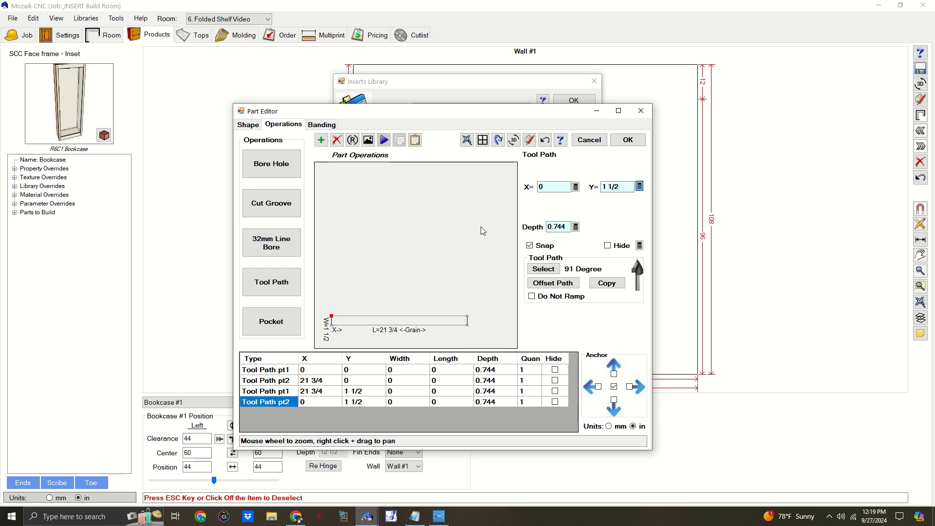
Step: Copy both Face1 tool paths together and save the part's operations and properties
scroll(427, 273, down, 2)
drag(323, 293, 498, 354)
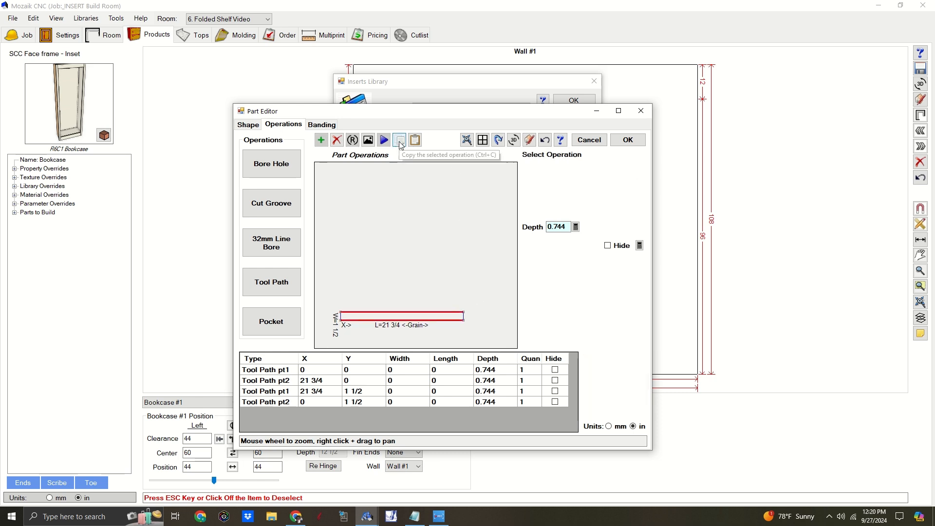
click(401, 145)
click(628, 140)
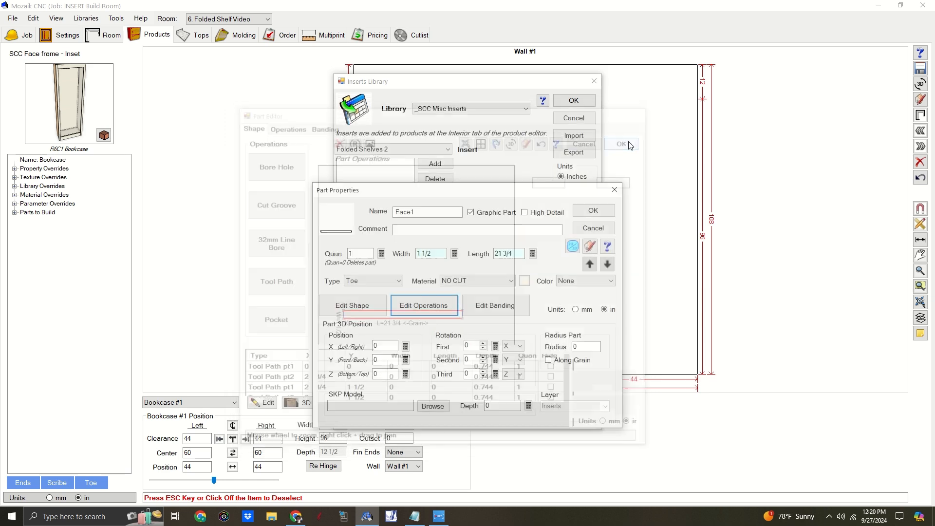
click(593, 210)
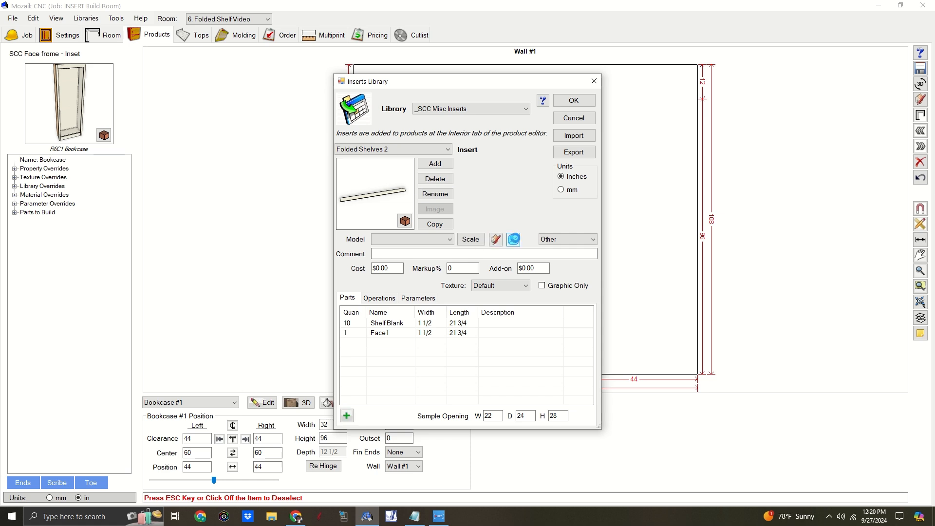
Step: Examine the Folded Shelves 2 insert in a perspective 3D view
click(514, 239)
click(863, 25)
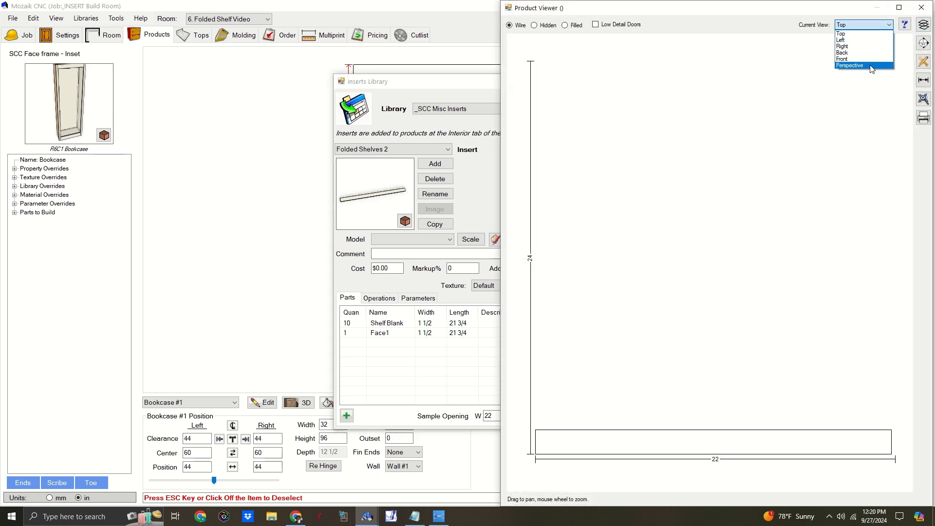
click(858, 67)
scroll(672, 176, down, 10)
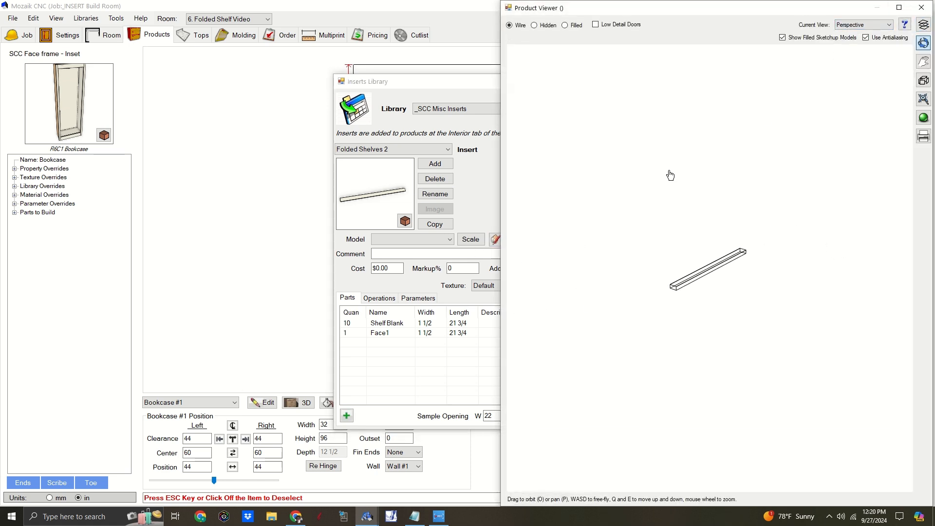
mouse_move(668, 173)
mouse_down()
mouse_move(585, 170)
mouse_move(580, 139)
mouse_move(626, 186)
mouse_move(673, 186)
mouse_move(677, 175)
mouse_up()
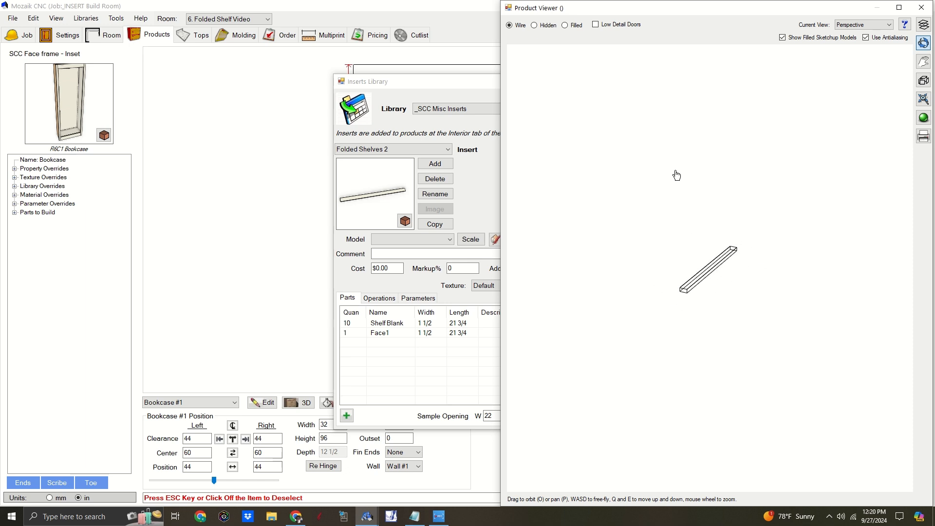
click(924, 8)
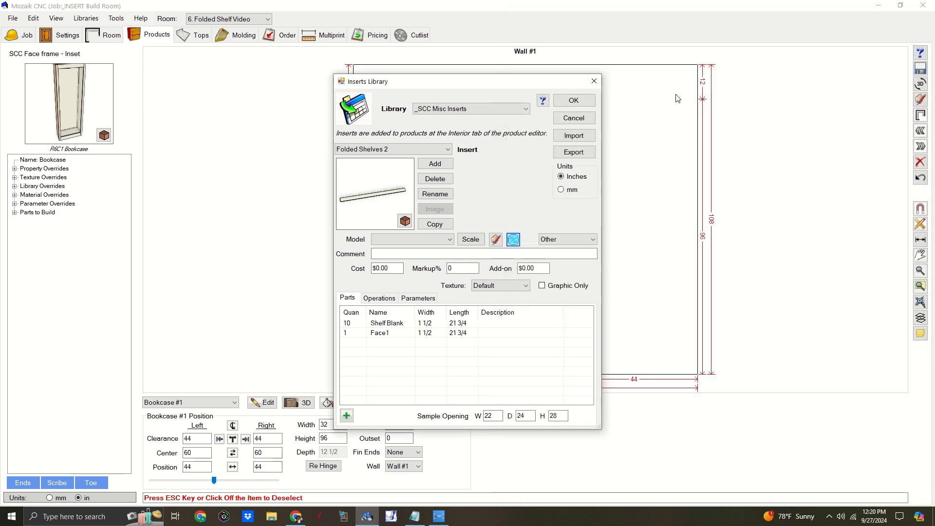
Step: Save the insert library and place the Folded Shelves 2 insert from _SCC Misc Inserts in the bookcase's interior opening
click(586, 103)
click(265, 403)
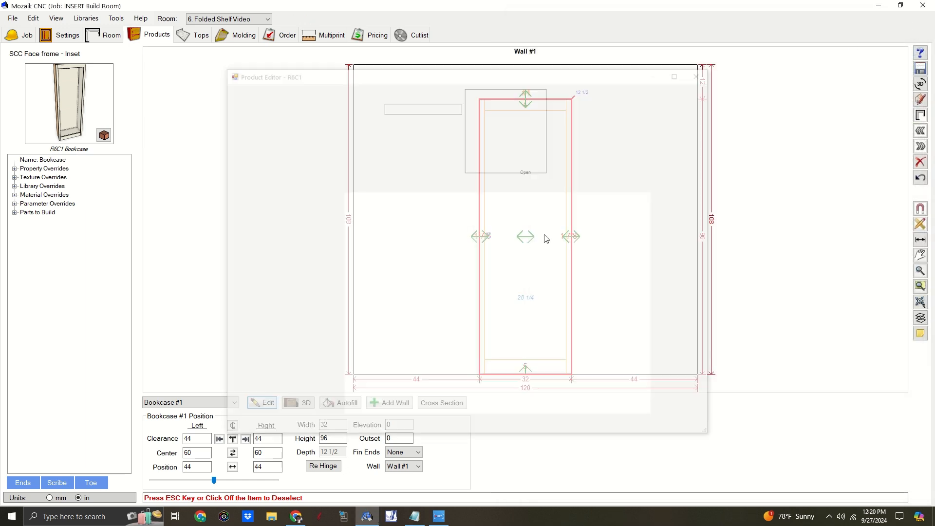
click(505, 186)
drag(490, 78, 278, 88)
click(218, 413)
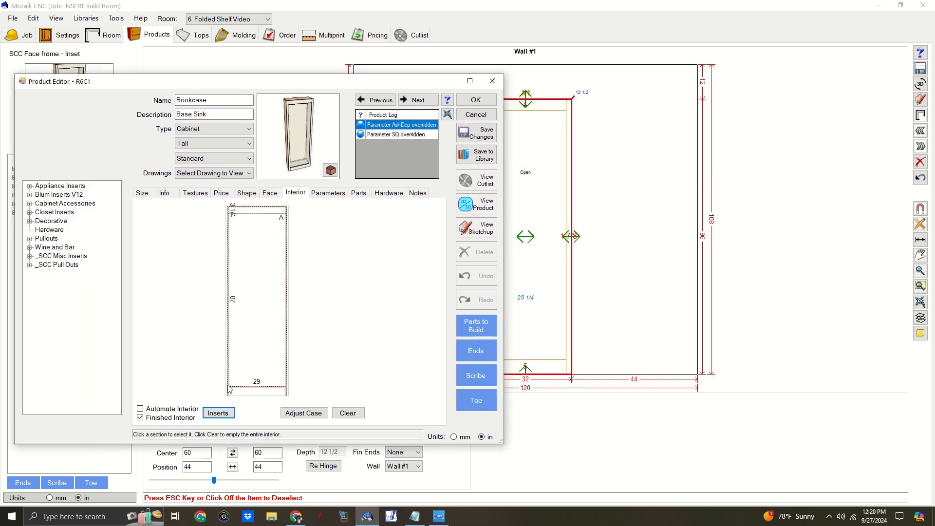
click(36, 256)
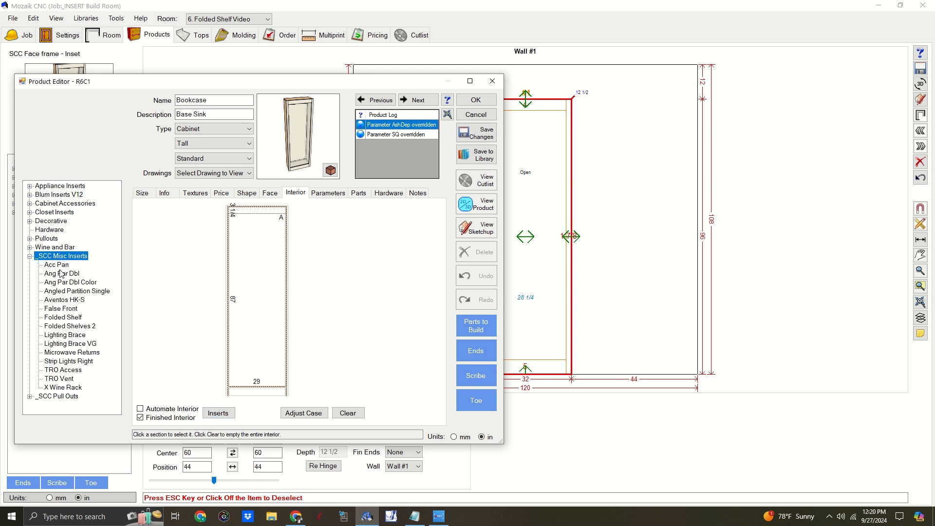
click(70, 326)
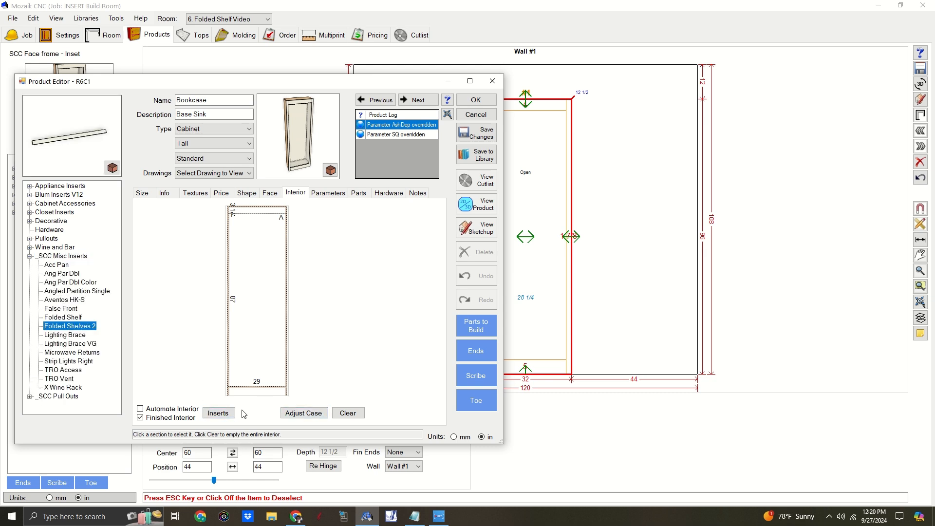
drag(81, 326, 261, 328)
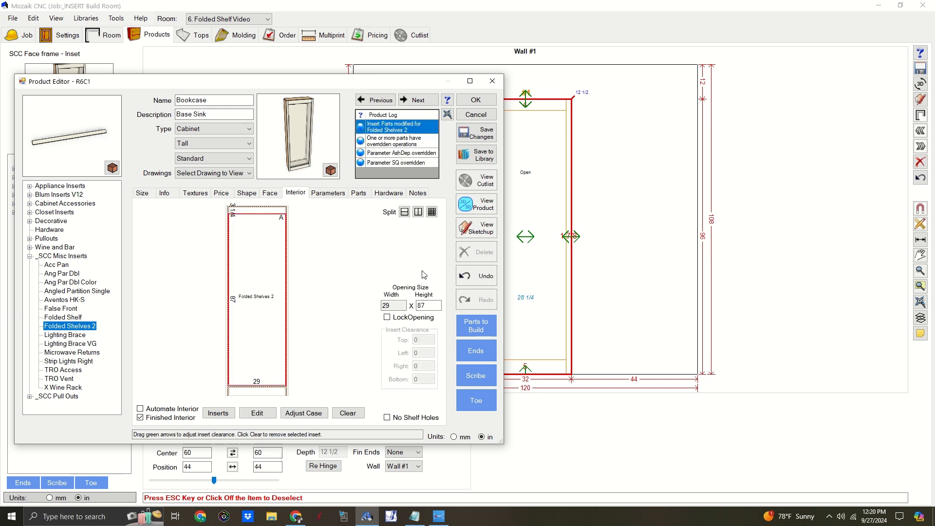
Step: Inspect the bookcase product as a wireframe from the Left view, close to the face part at the bottom front
click(485, 209)
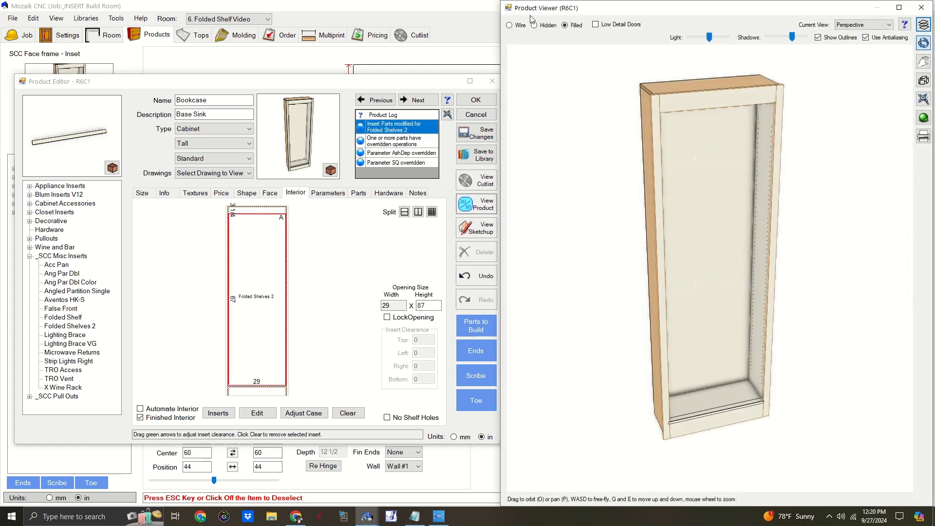
click(510, 25)
click(862, 25)
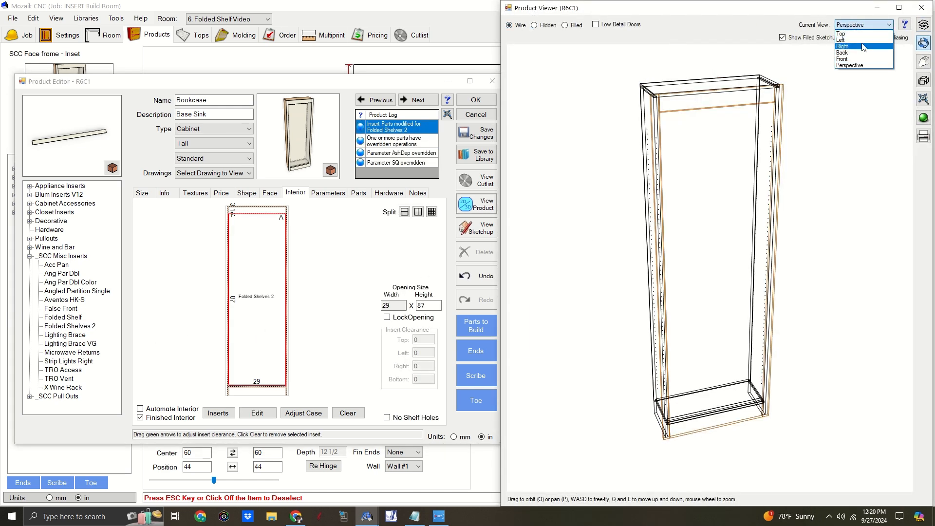
click(864, 40)
scroll(739, 404, up, 5)
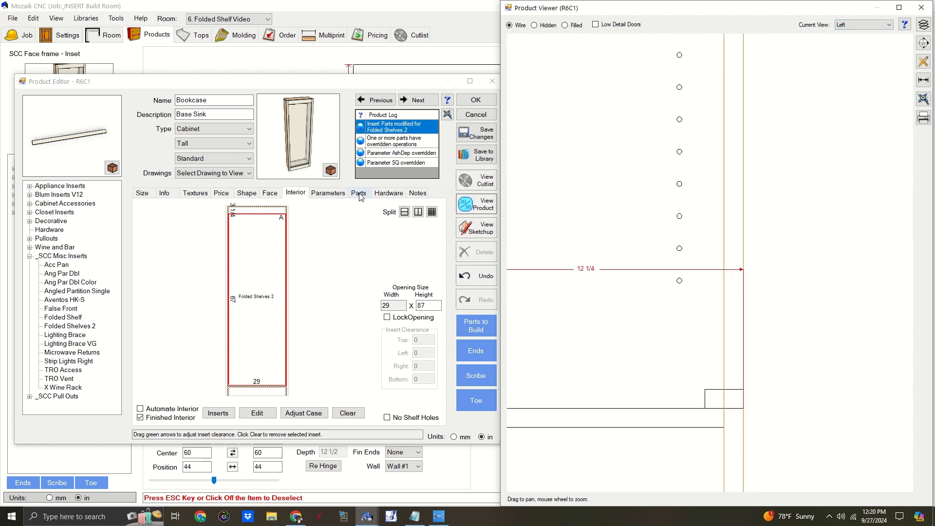
Step: Enable High Detail on the Face1 part of the bookcase's Folded Shelves 2 insert and save the product
click(358, 194)
click(188, 258)
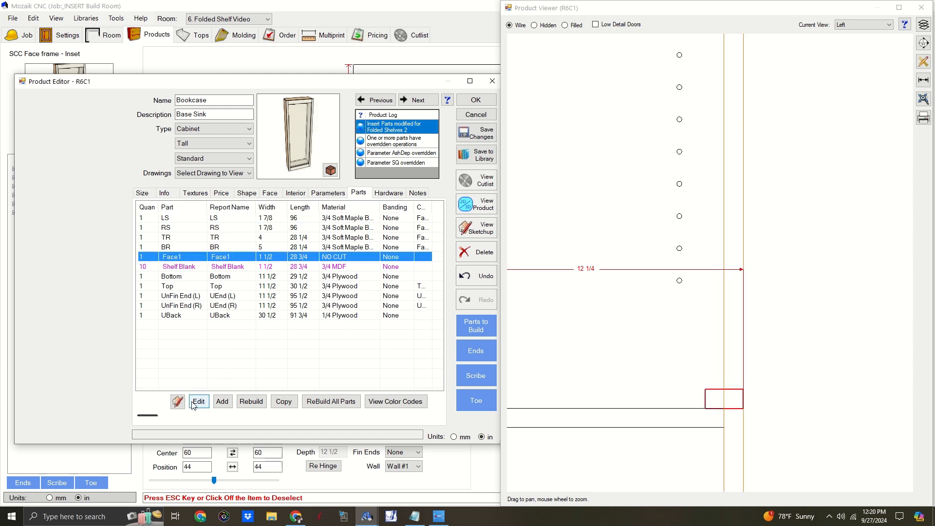
click(296, 195)
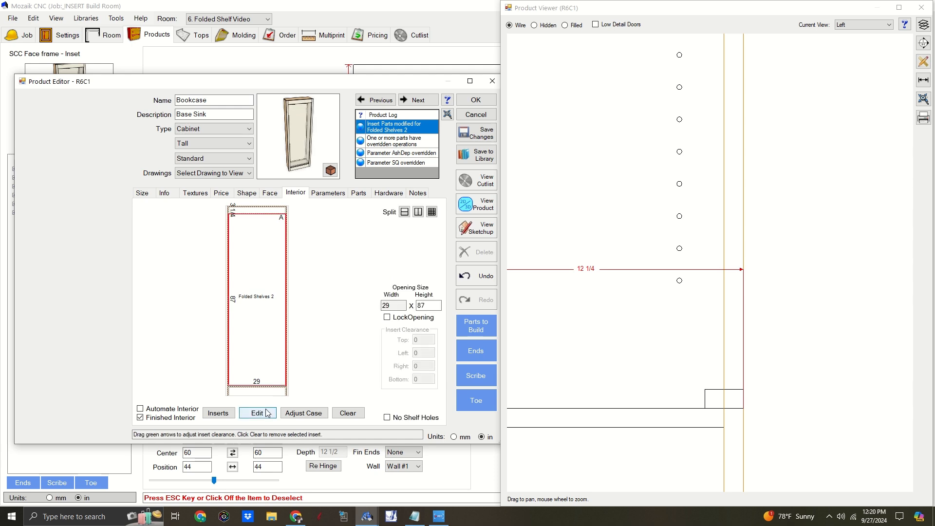
click(268, 412)
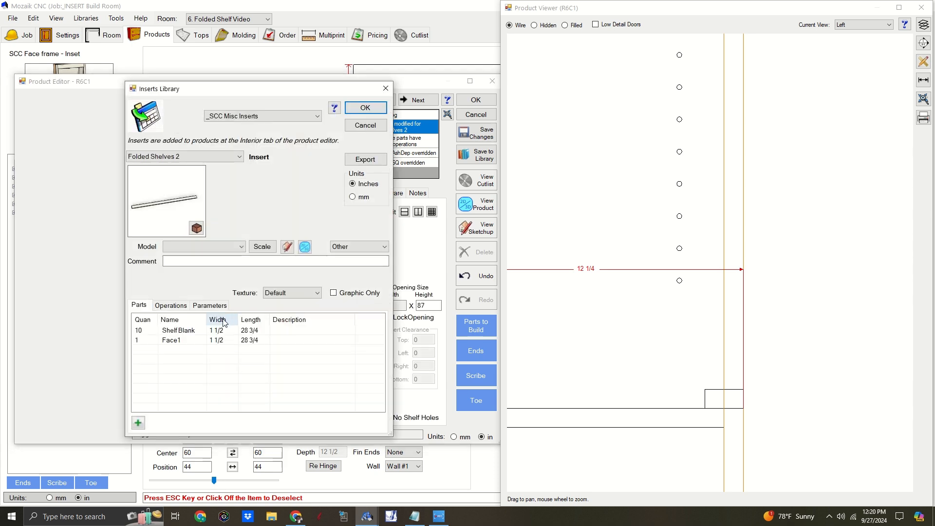
click(188, 344)
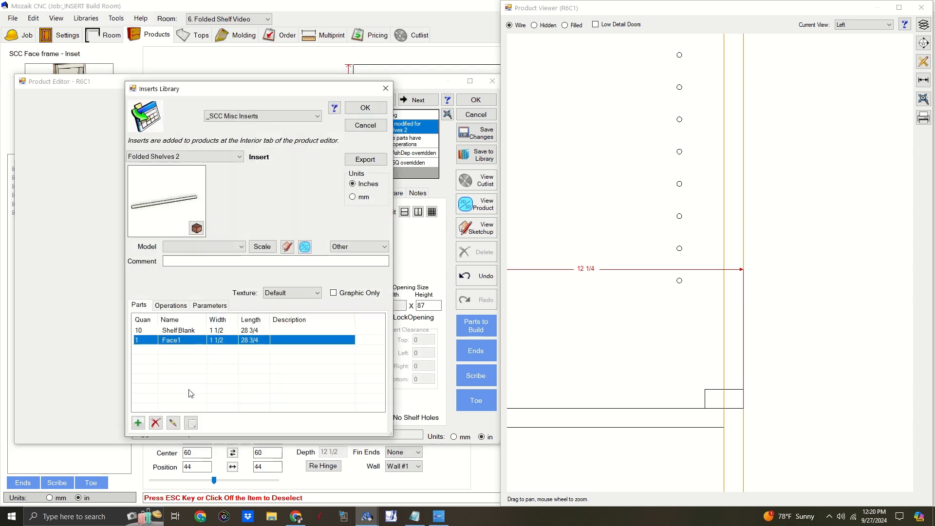
click(173, 422)
click(327, 167)
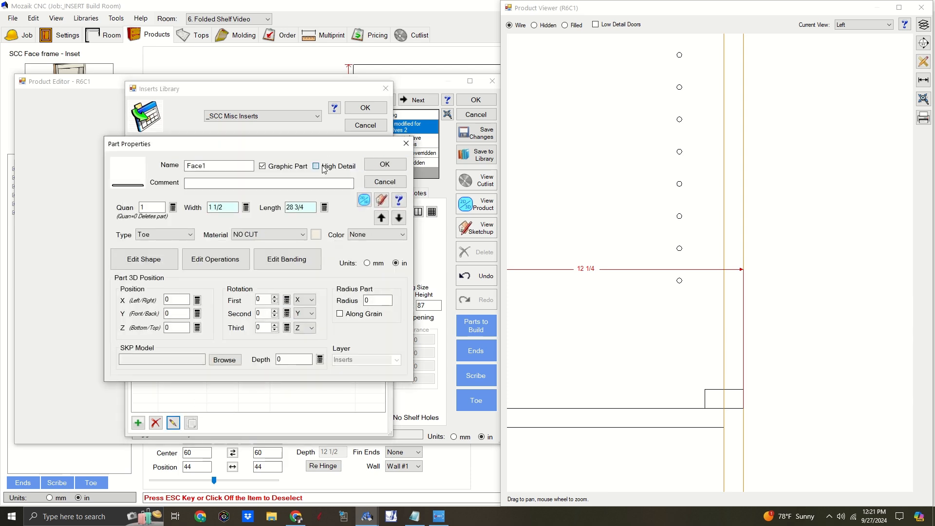
click(385, 165)
click(366, 108)
click(478, 101)
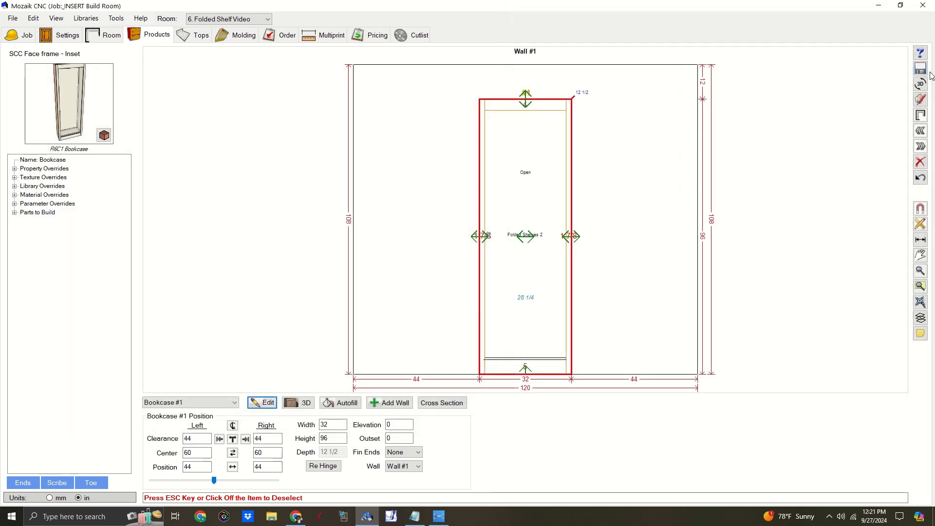
Step: Reopen the bookcase and inspect the Face1 profile at the bottom front in the product's Left view
click(171, 214)
click(521, 207)
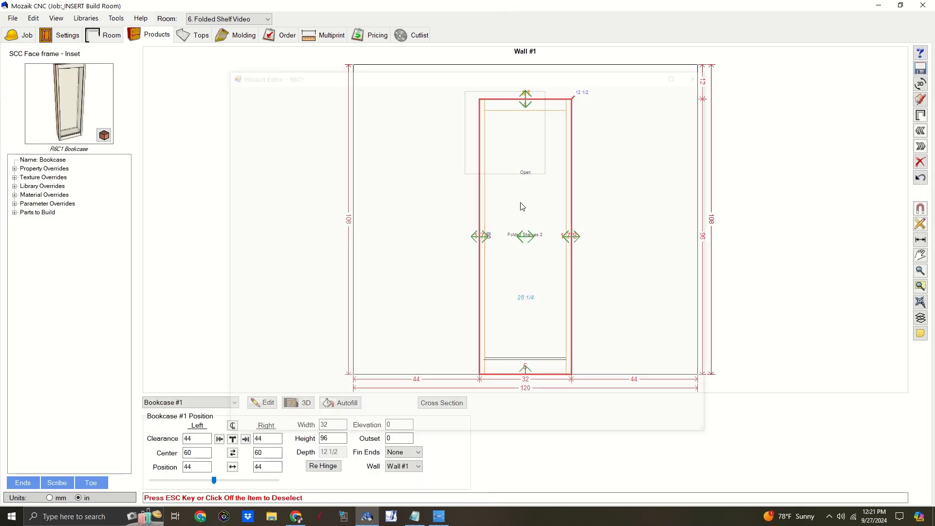
double_click(520, 203)
click(680, 193)
drag(455, 72, 237, 84)
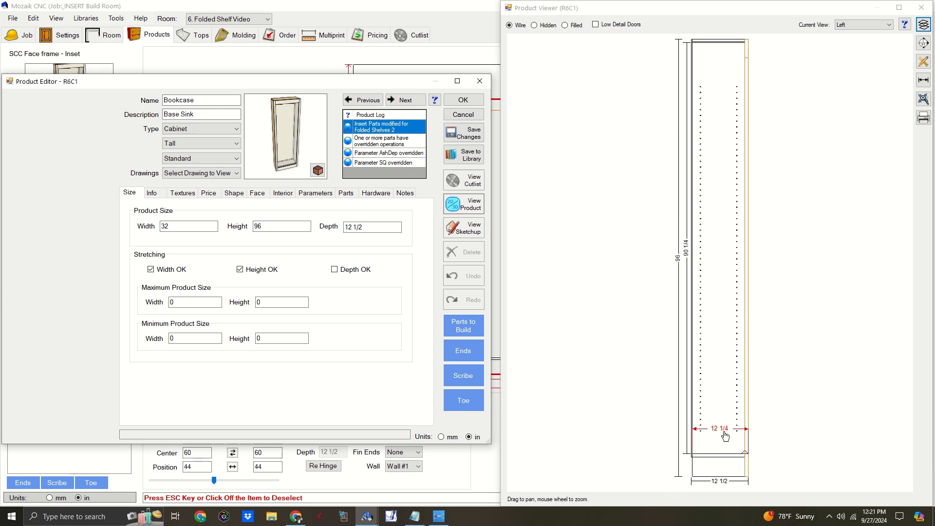
scroll(724, 432, up, 5)
scroll(750, 466, up, 1)
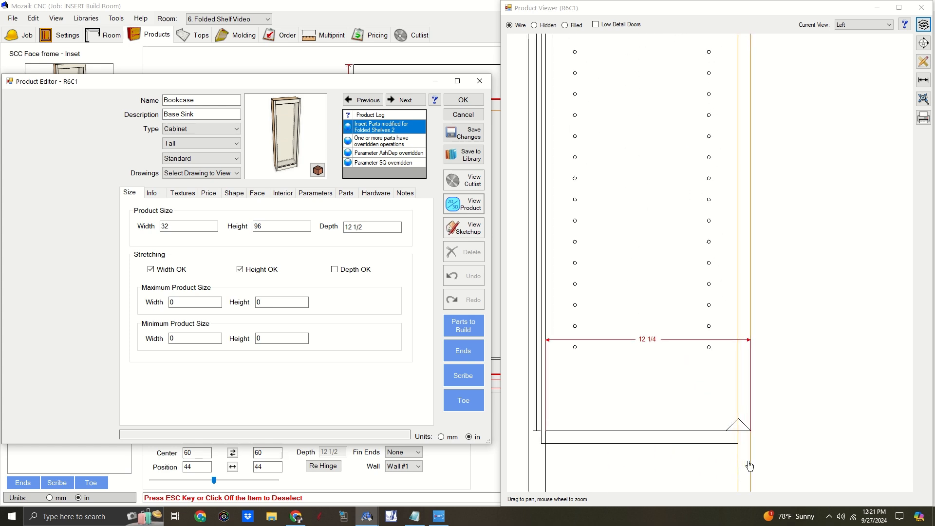
scroll(741, 457, up, 2)
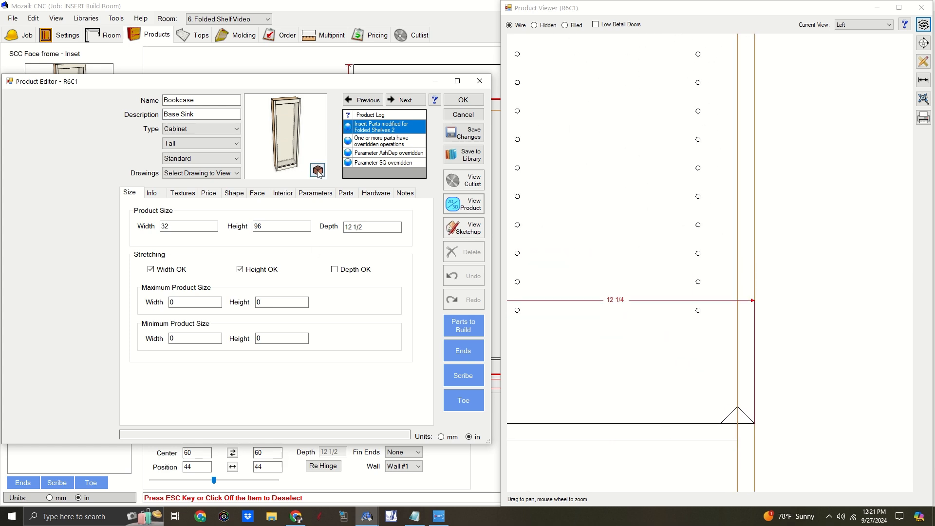
Step: Edit the Face1 part of the bookcase's Folded Shelves 2 insert and set its Y position formula to Frame.th+AshDep
click(288, 196)
click(240, 295)
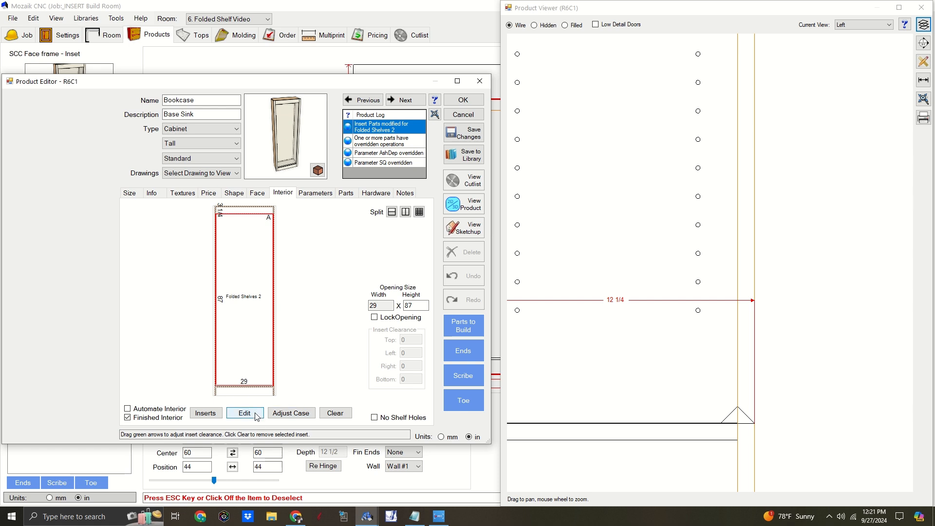
click(256, 415)
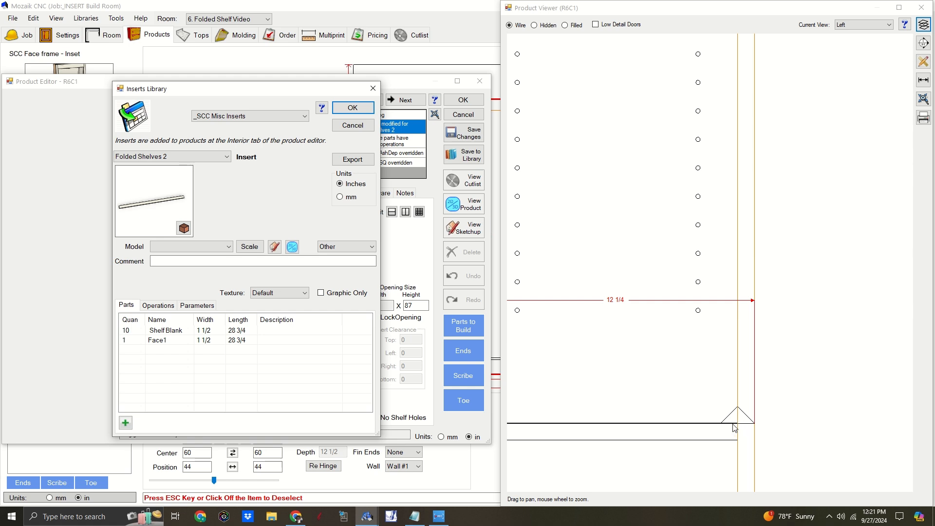
click(160, 341)
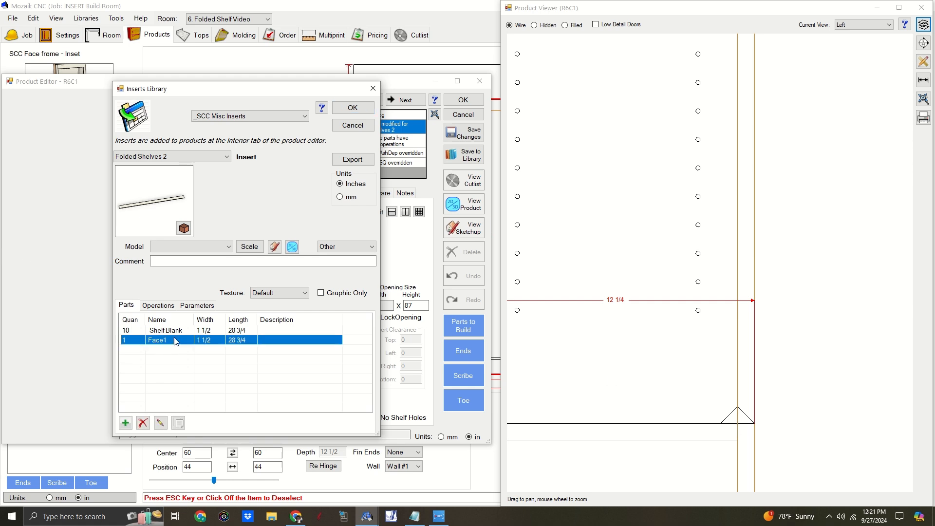
click(160, 422)
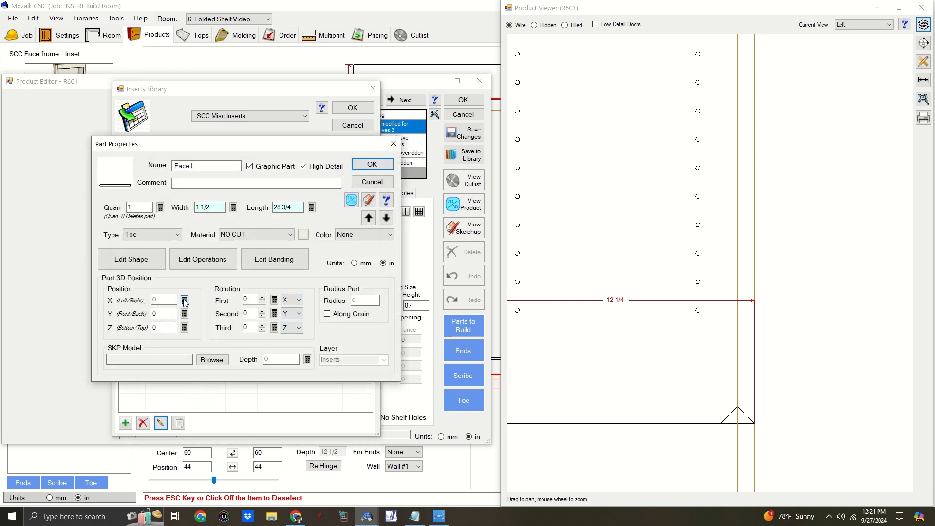
click(185, 313)
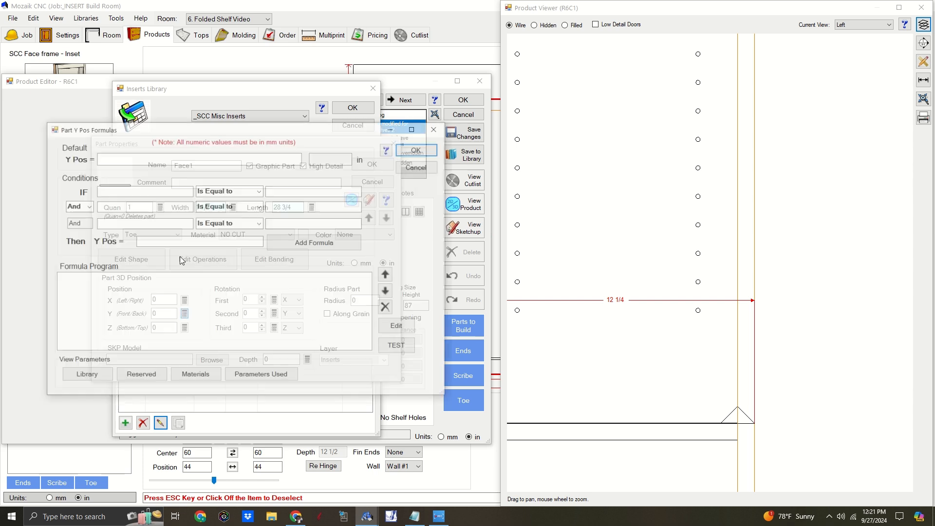
text(Fram)
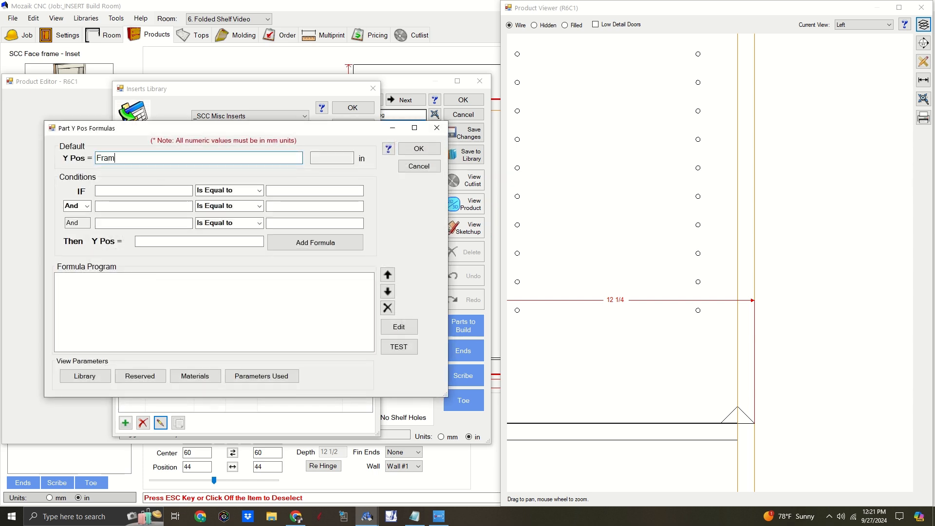
text(e.th+AshDep)
click(418, 149)
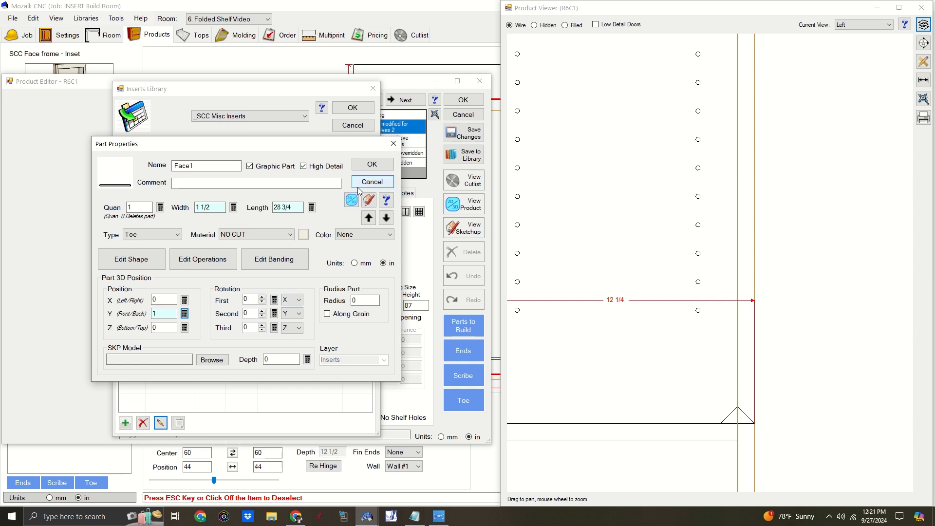
Step: Preview Face1 from the Left view and set its first rotation to 270 degrees about the X axis
click(351, 200)
drag(692, 226, 694, 223)
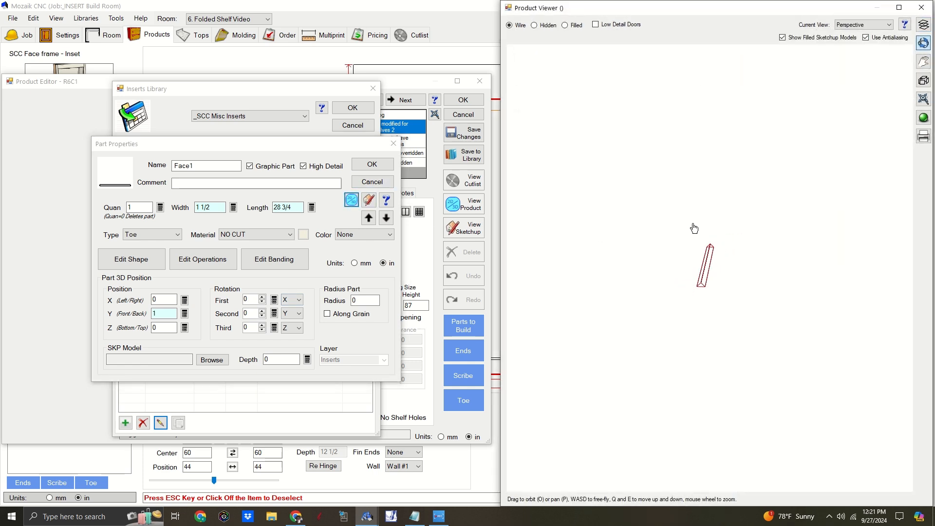
click(882, 25)
click(872, 40)
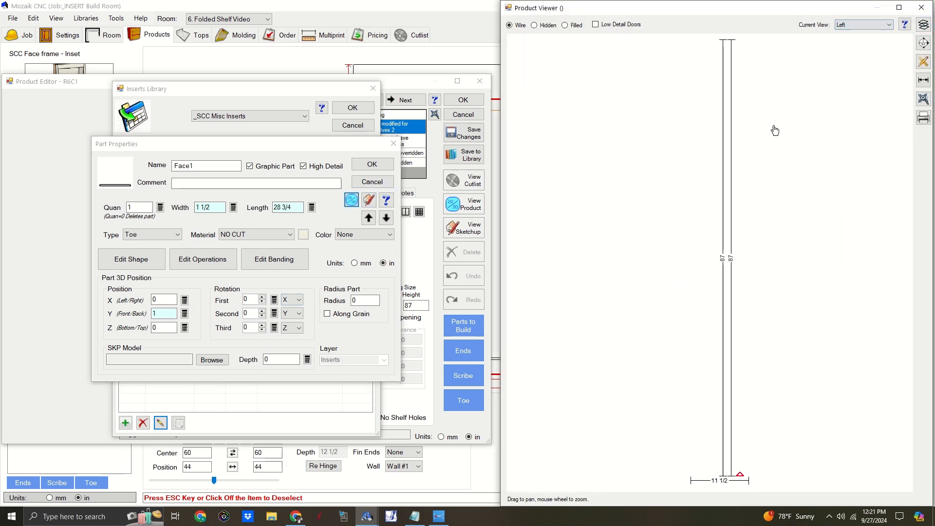
drag(717, 277, 677, 143)
scroll(674, 340, up, 4)
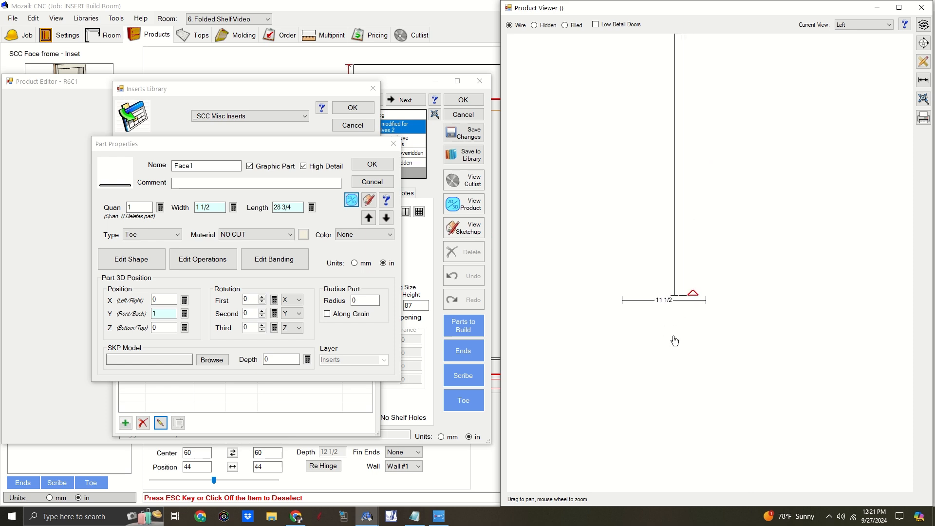
click(254, 296)
text(90)
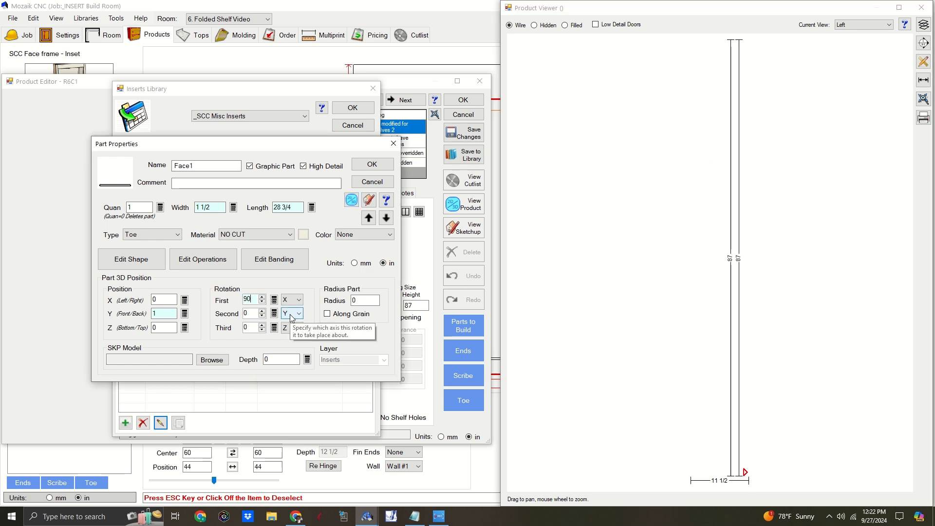
drag(252, 300, 188, 298)
text(270)
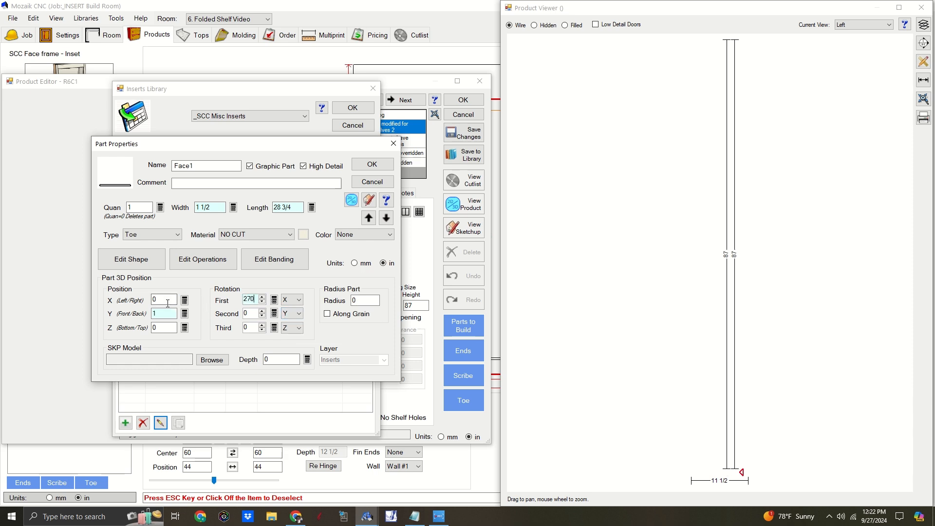
Step: Set Face1's Z position formula to PartW
click(185, 328)
click(140, 156)
text(PartW)
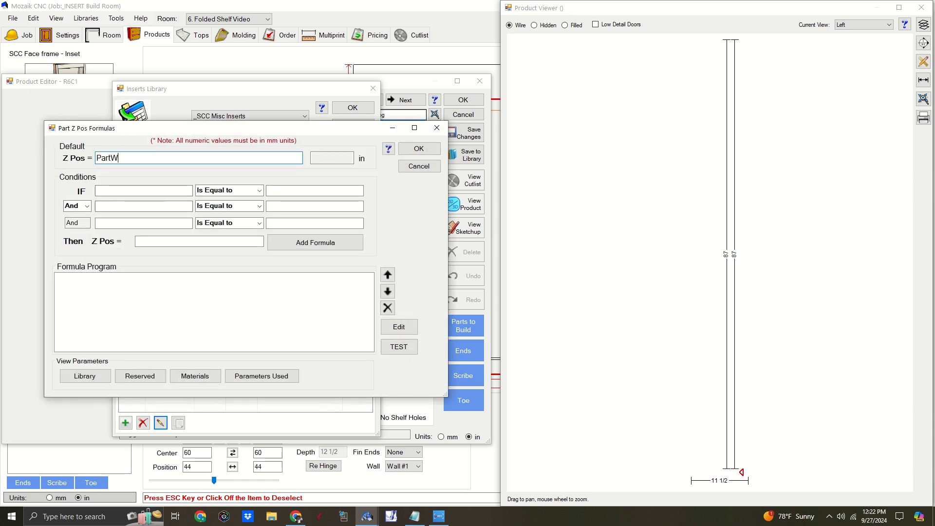
click(418, 147)
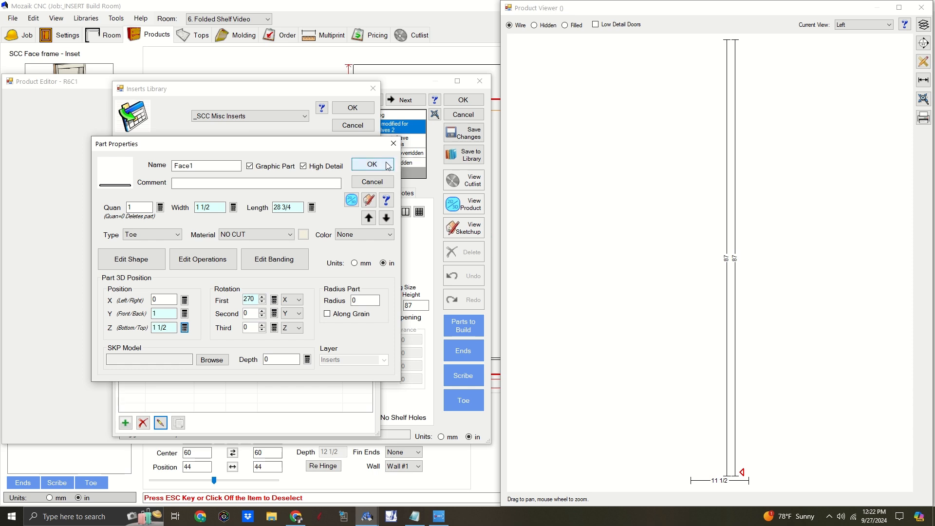
Step: Add a quantity formula to Face1 that sets Quan to 1 if SQ/i is greater than or equal to 1
click(160, 207)
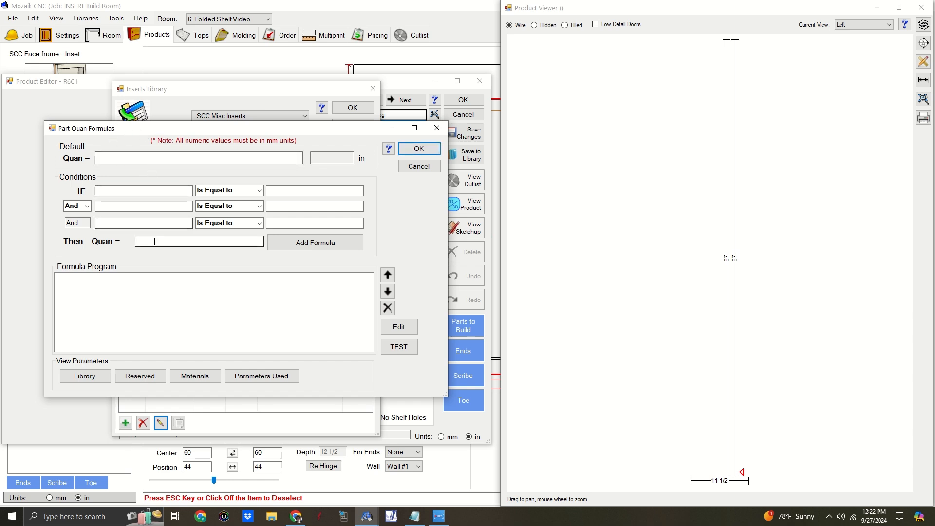
click(126, 192)
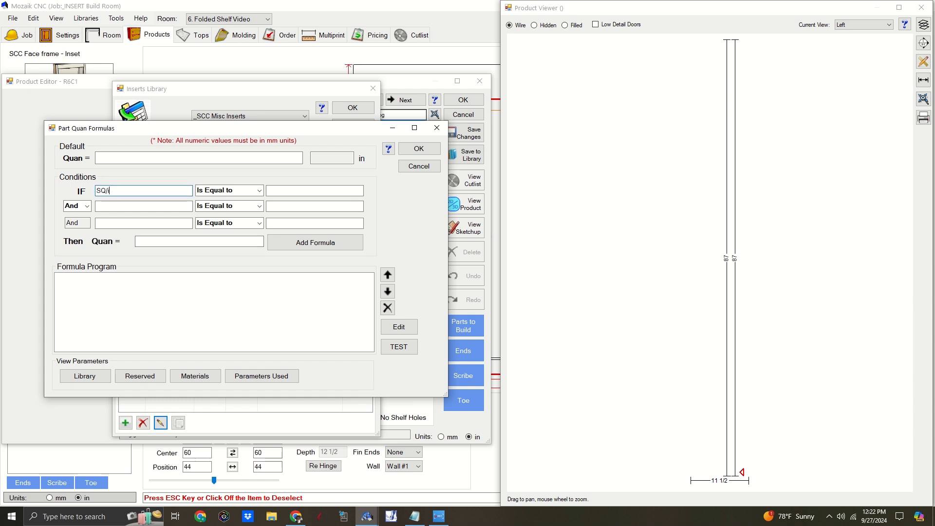
text(SQ/i)
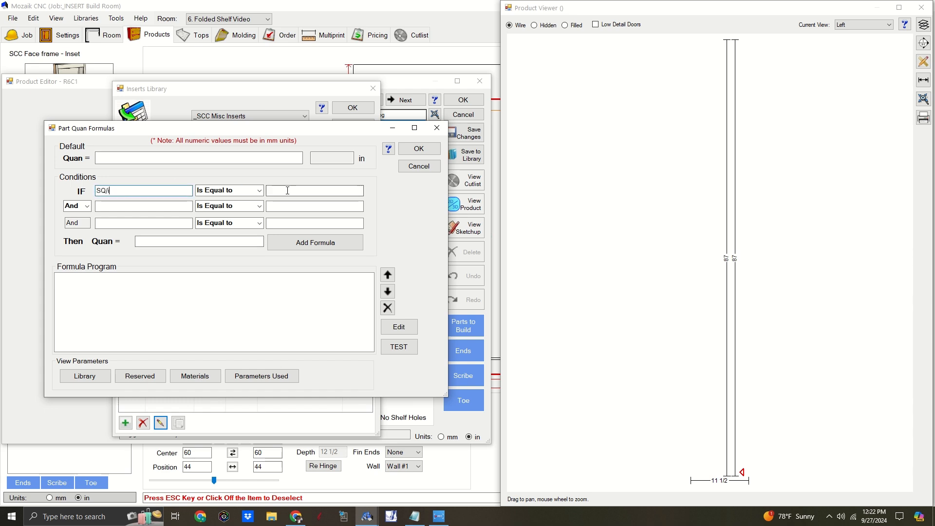
click(259, 191)
click(250, 232)
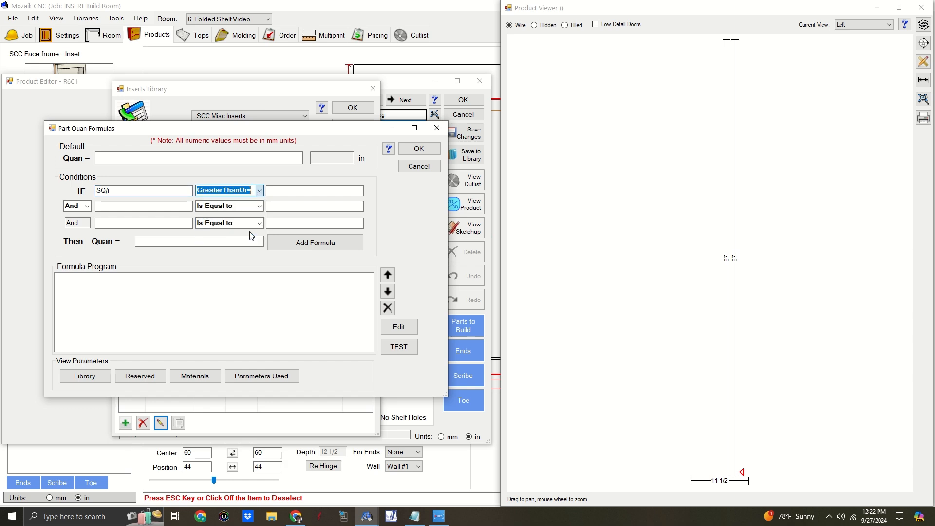
click(268, 191)
text(1)
click(194, 241)
text(1)
click(313, 242)
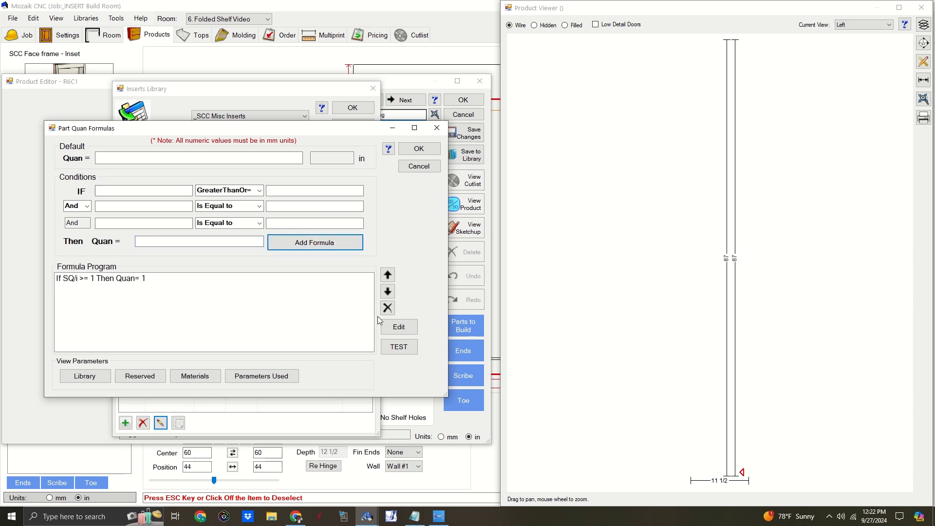
Step: Test Face1's quantity formula, then accept it and the part's properties
click(399, 346)
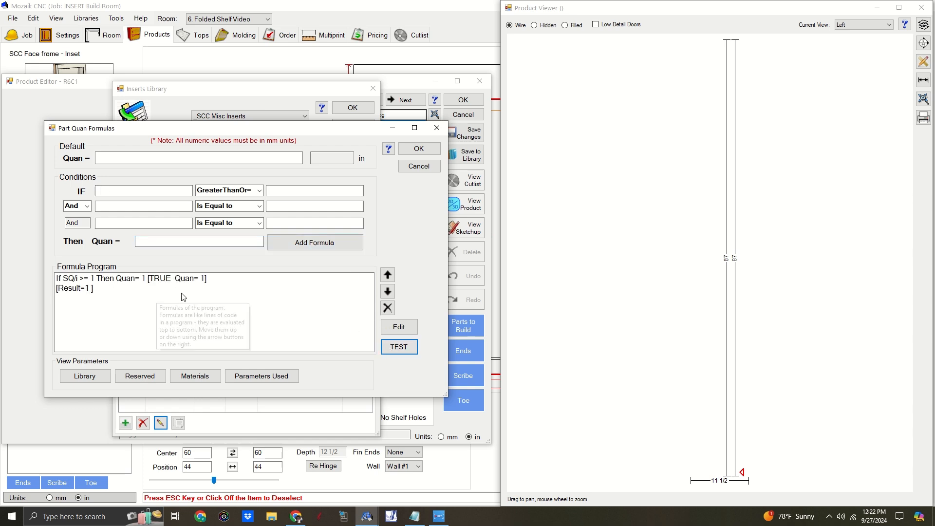
click(152, 279)
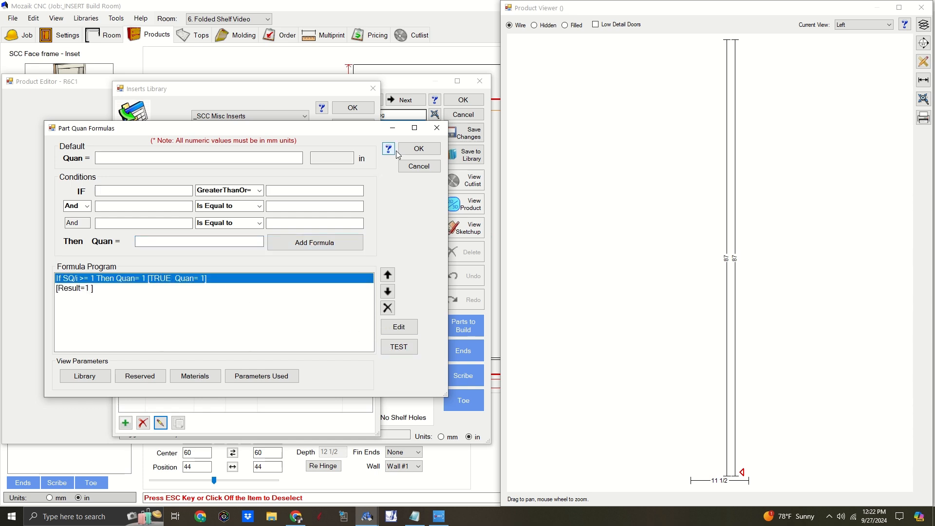
click(418, 148)
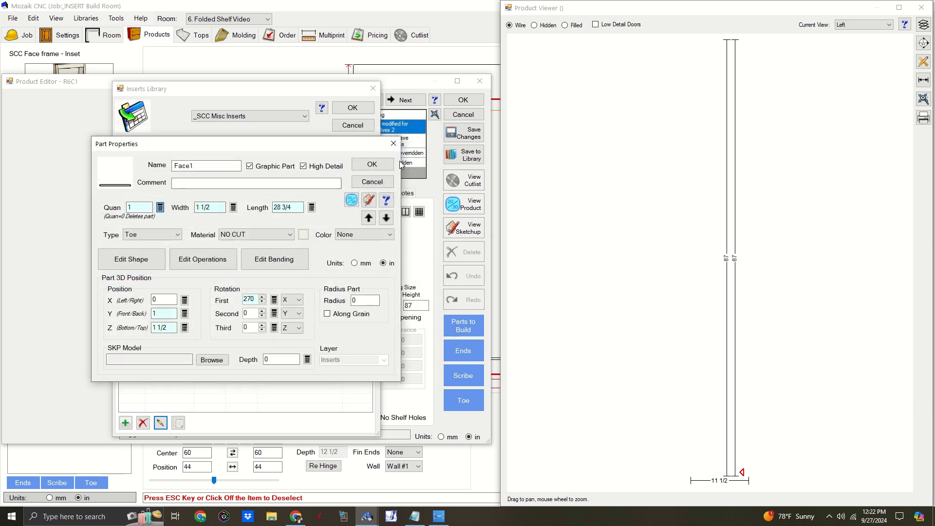
click(373, 165)
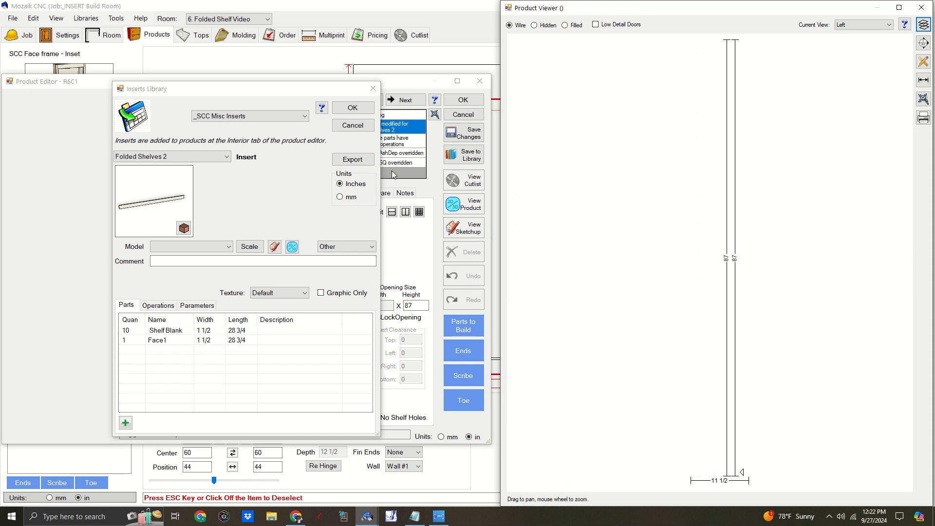
Step: Add a new part named Bot 1 to the insert and set its type to Toe
click(126, 423)
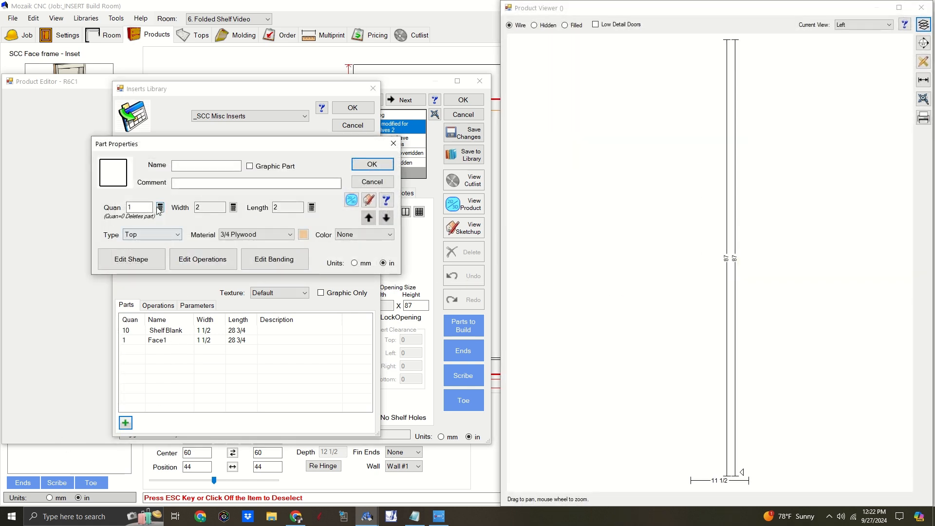
text(Bot 1)
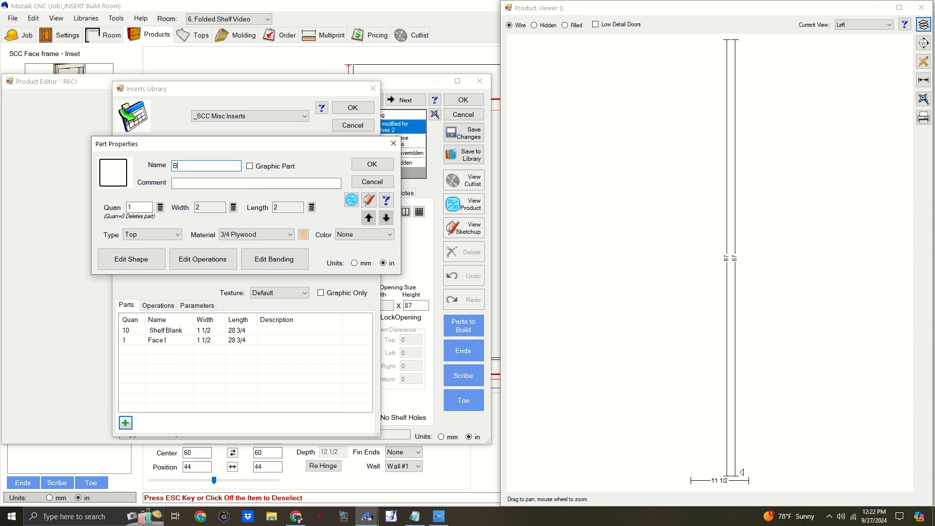
click(151, 234)
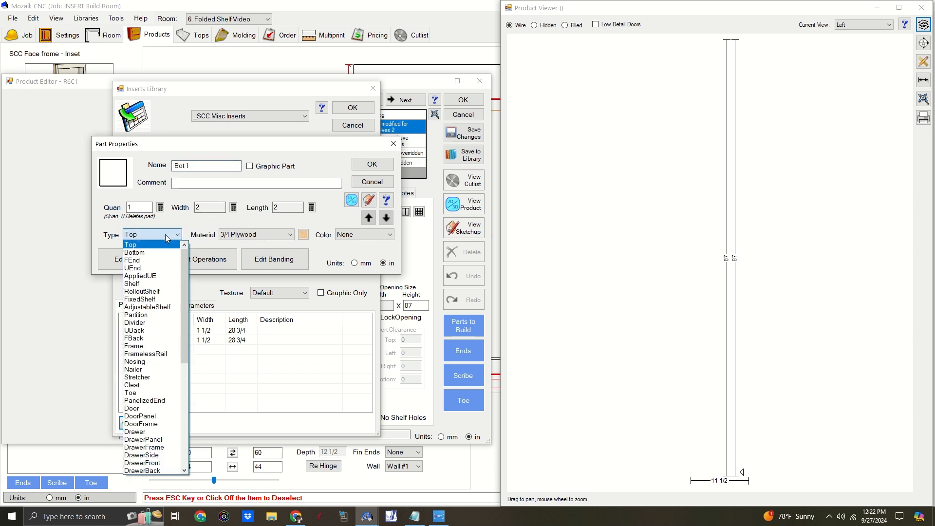
click(144, 393)
Step: Set Bot 1's width formula to OpenD-Frame.th-AshDep and test it
click(233, 207)
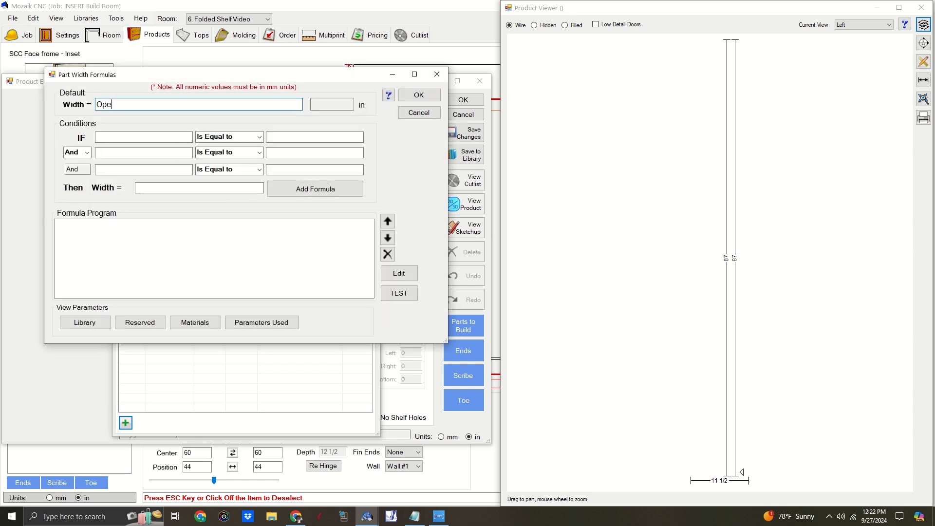
text(OpenD-Frame-AshDep)
click(408, 97)
click(505, 294)
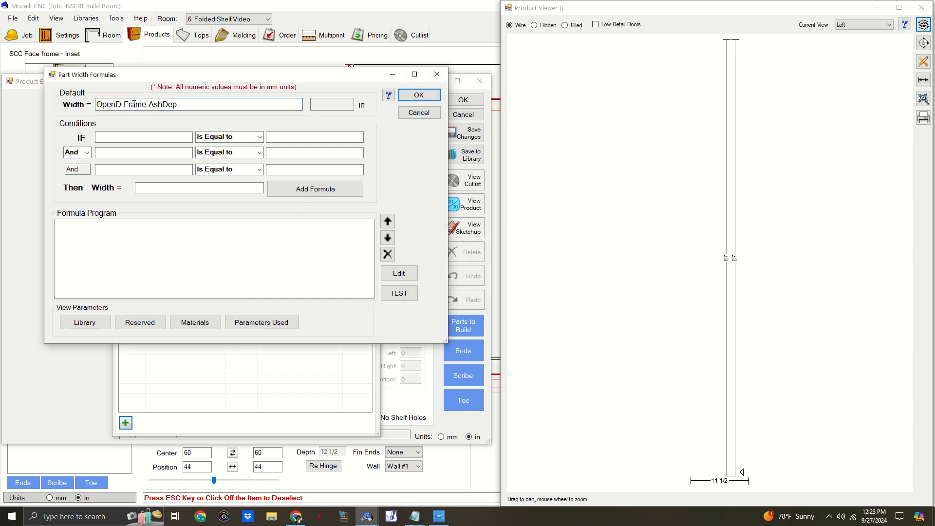
text(.th)
click(404, 298)
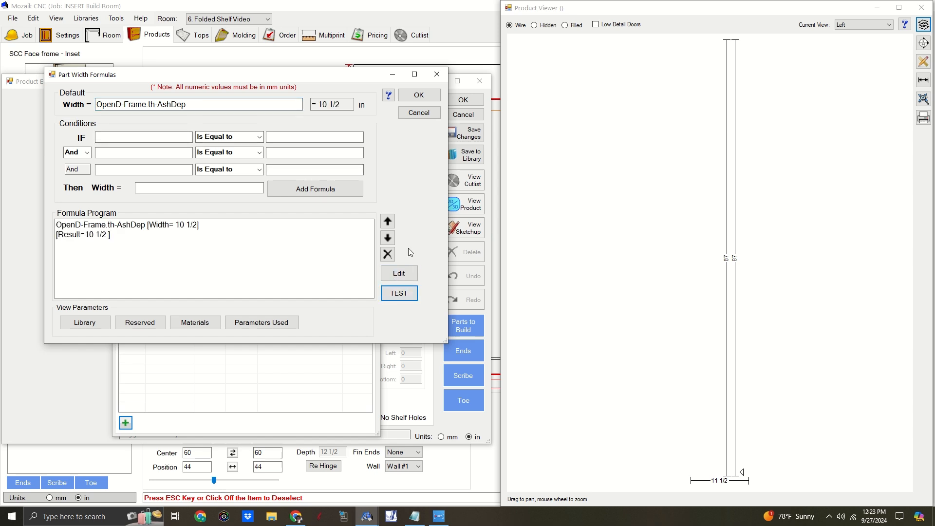
click(421, 99)
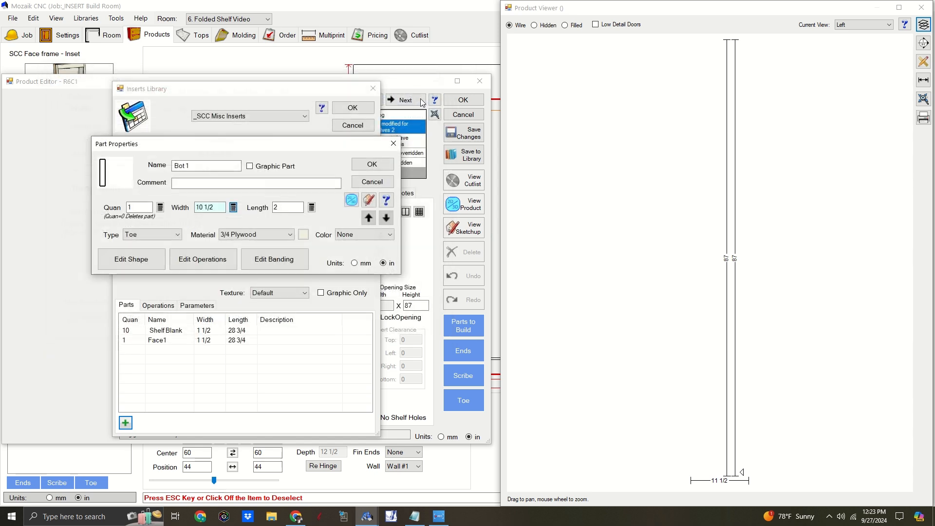
Step: Make Bot 1 a graphic part with High Detail and set its Y position formula to Frame.th+AshDep
click(250, 168)
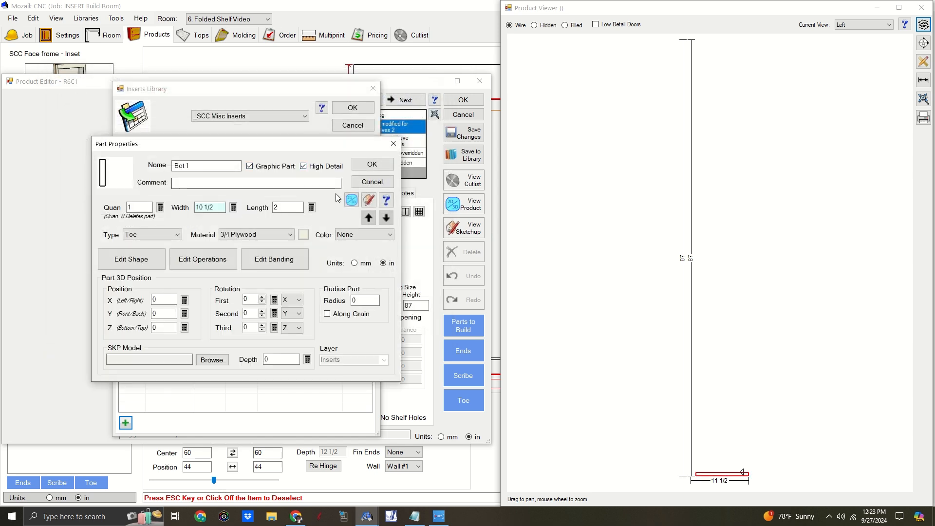
scroll(723, 490, up, 1)
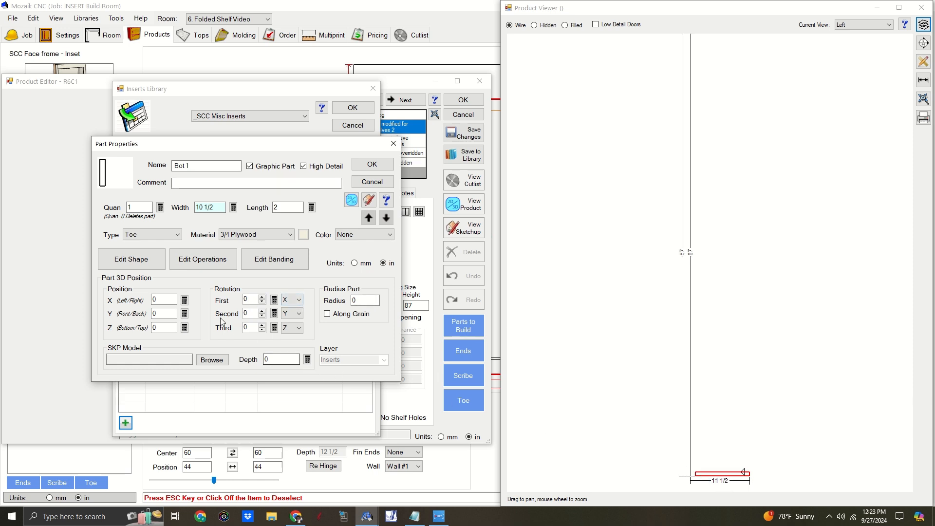
click(184, 314)
click(164, 159)
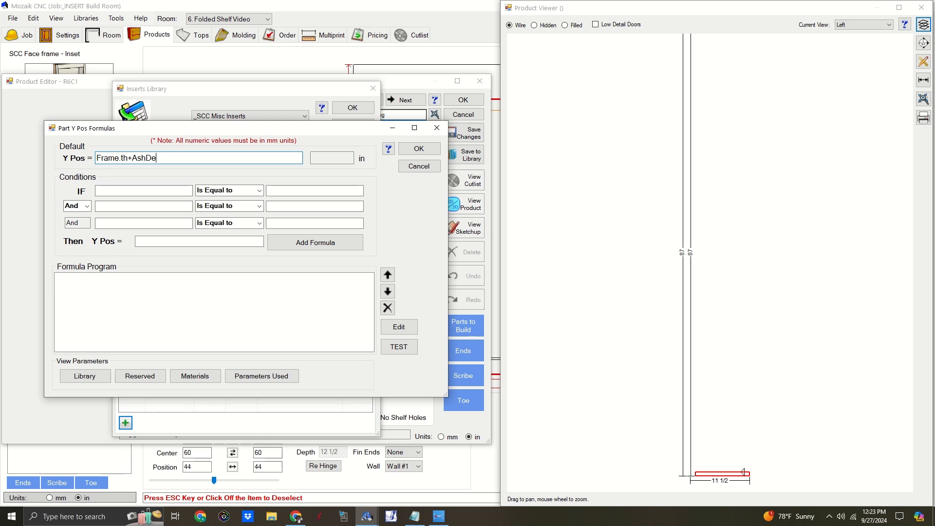
click(419, 149)
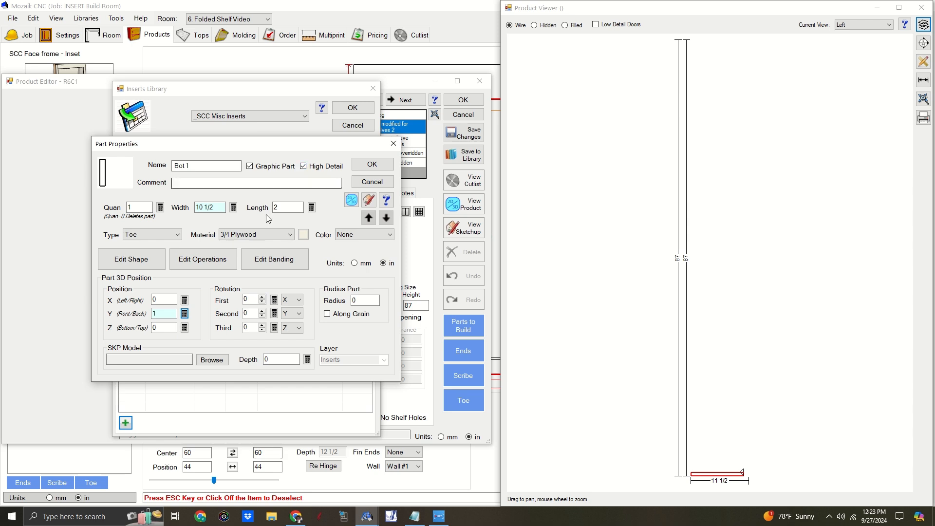
click(204, 262)
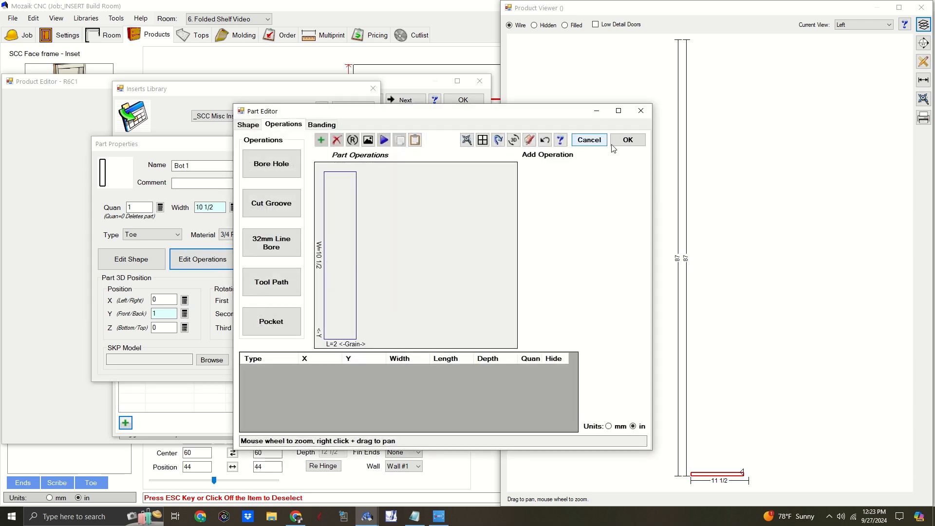
click(628, 141)
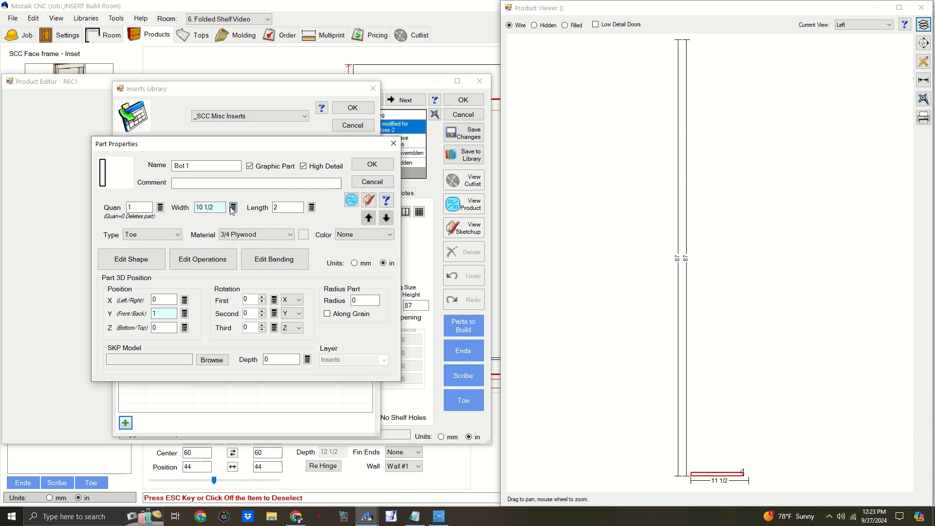
click(233, 207)
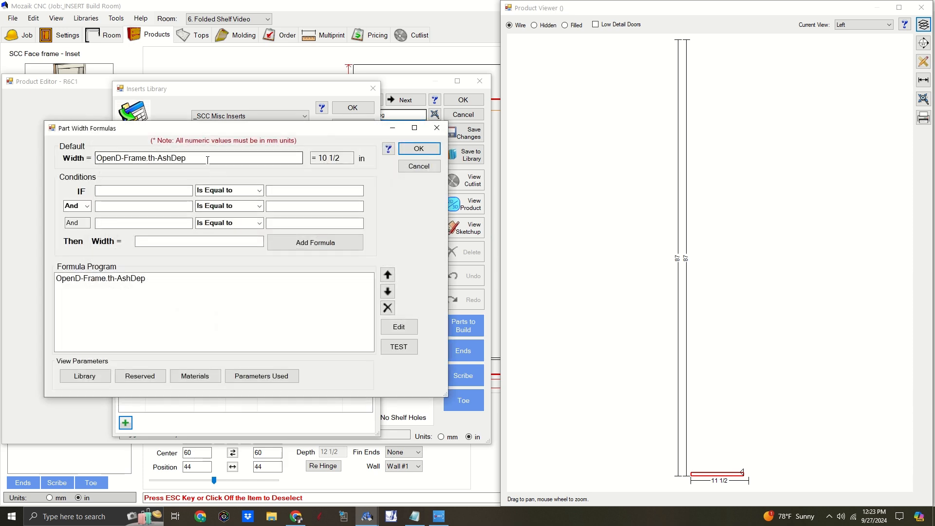
click(415, 149)
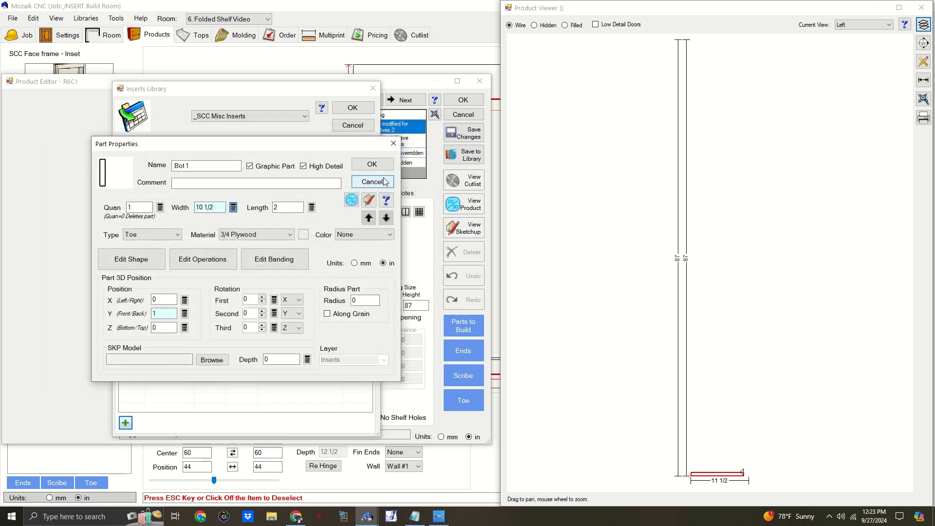
Step: Set Bot 1's length formula to OpenW-AshLen, test it and accept it
click(312, 207)
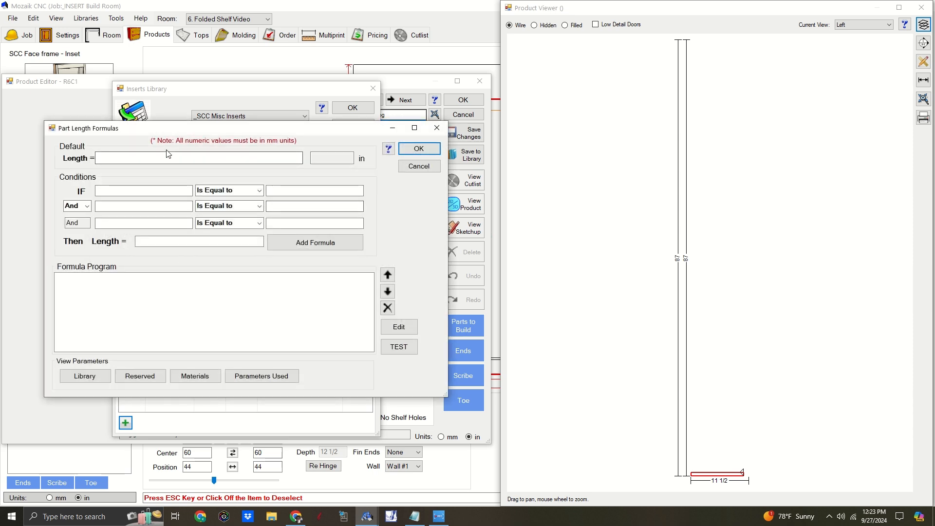
text(OpenW-Ash)
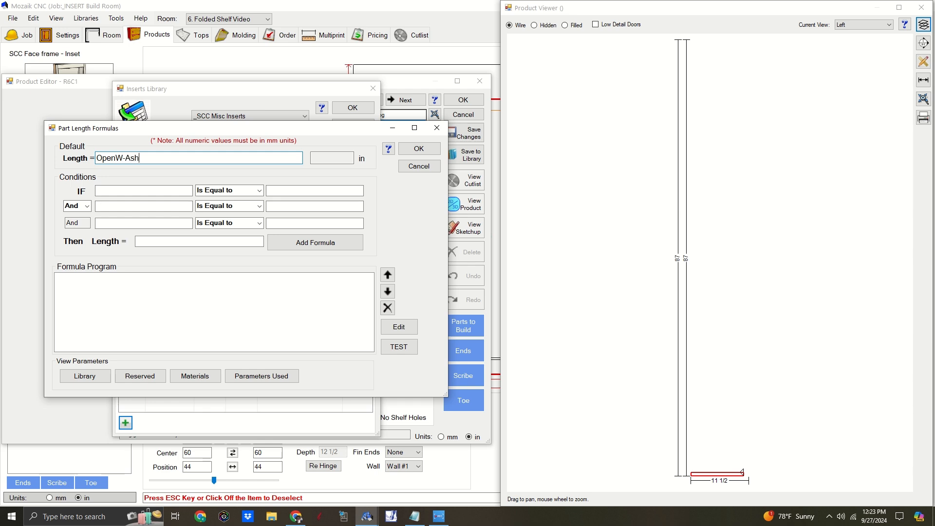
text(Len)
click(399, 347)
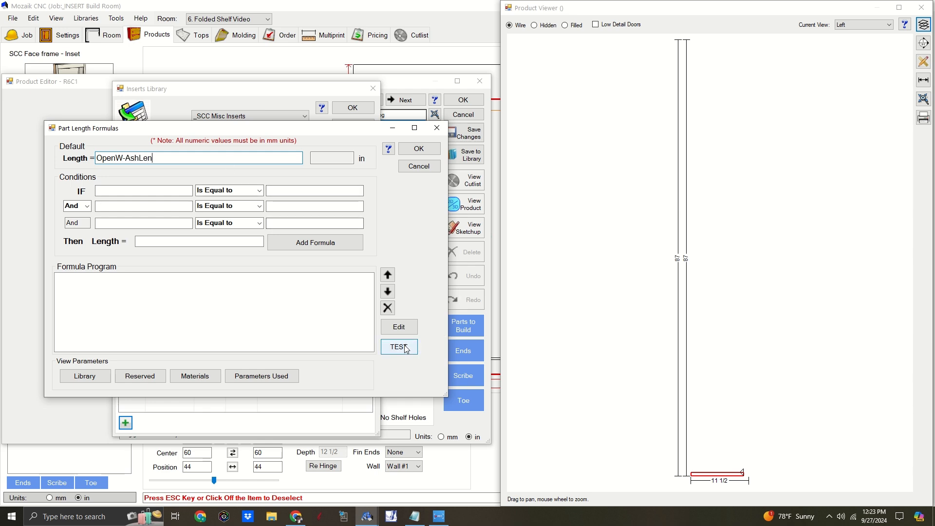
click(434, 153)
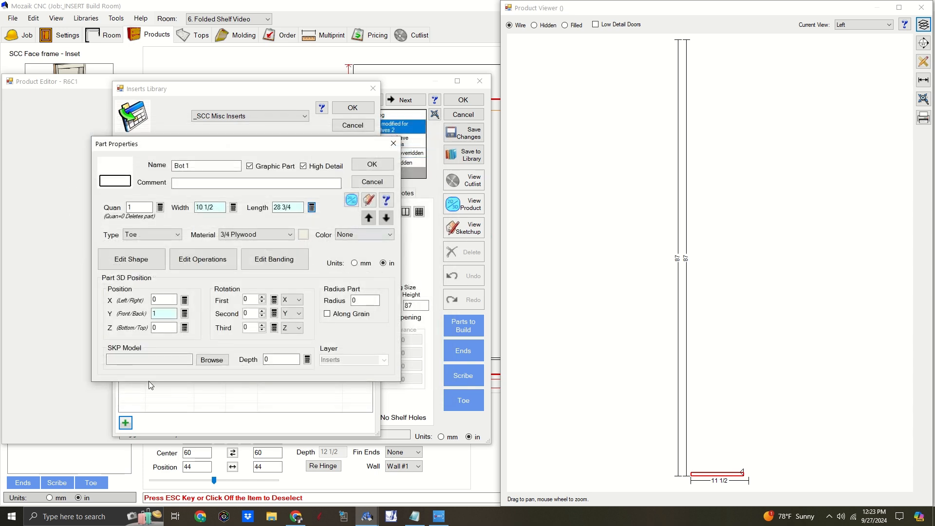
Step: Paste the copied 91 Degree tool paths into Bot 1's operations, delete the one at Y 10 1/2, and accept the part
click(203, 259)
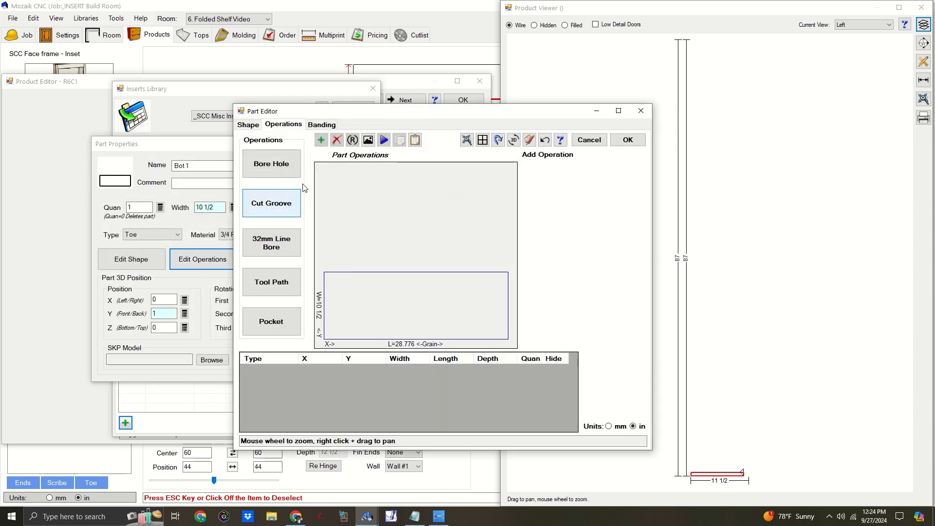
click(415, 140)
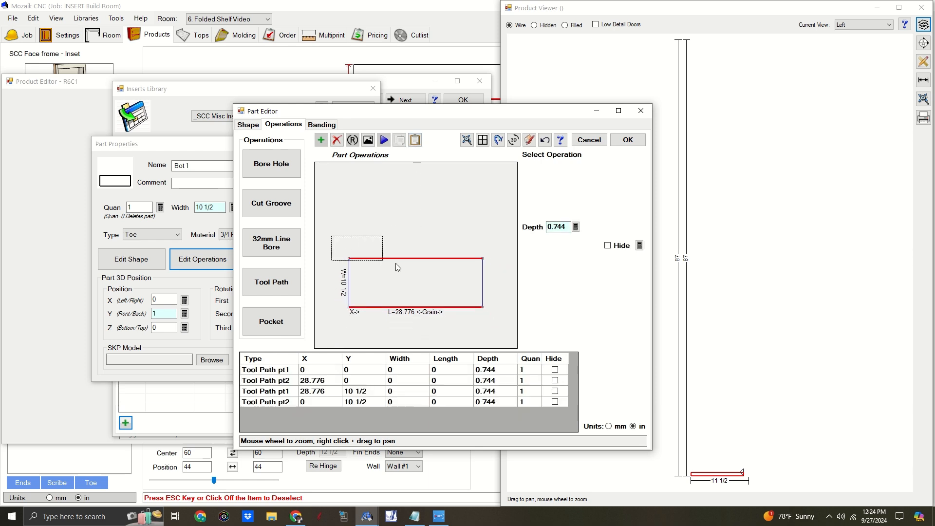
click(373, 258)
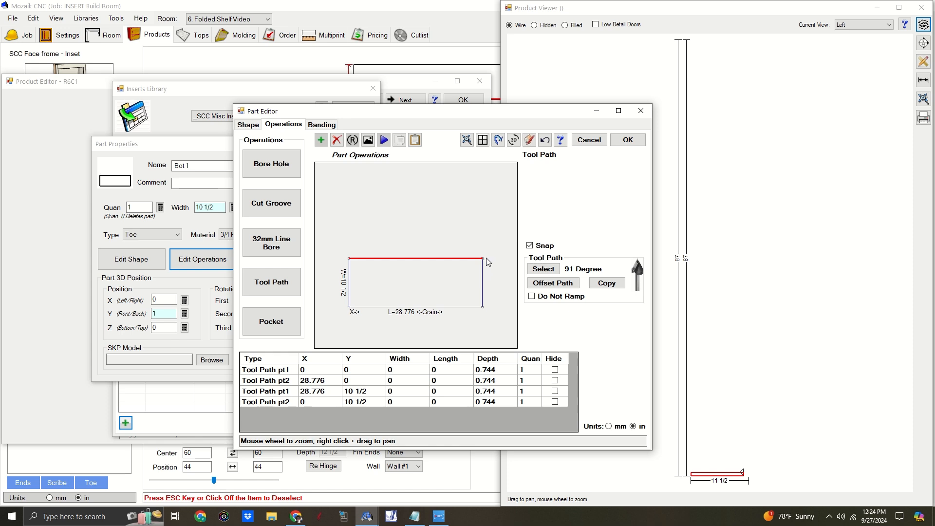
key(Delete)
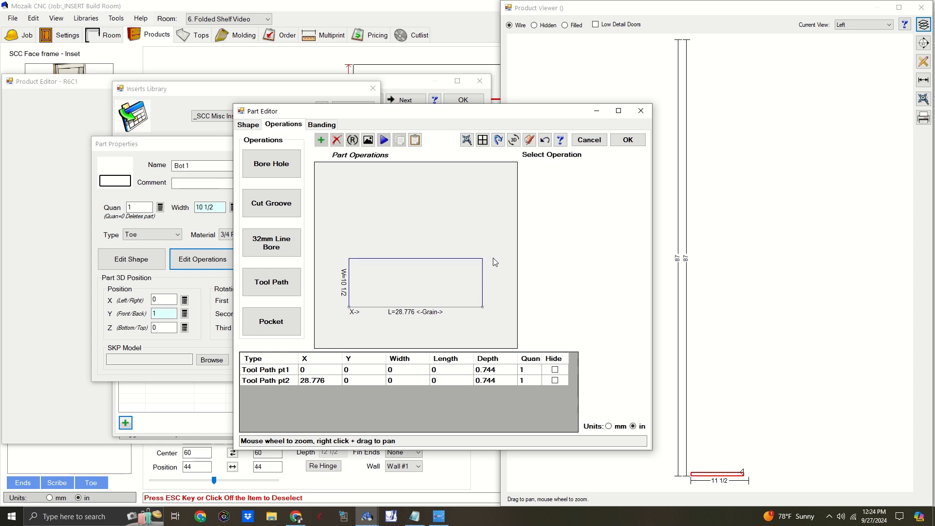
click(629, 140)
drag(709, 431, 661, 298)
scroll(680, 348, up, 4)
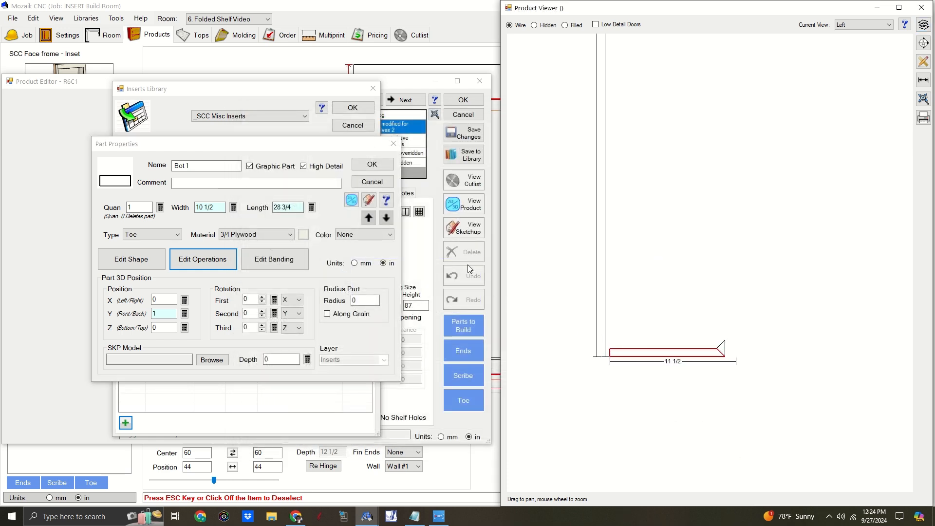
click(374, 165)
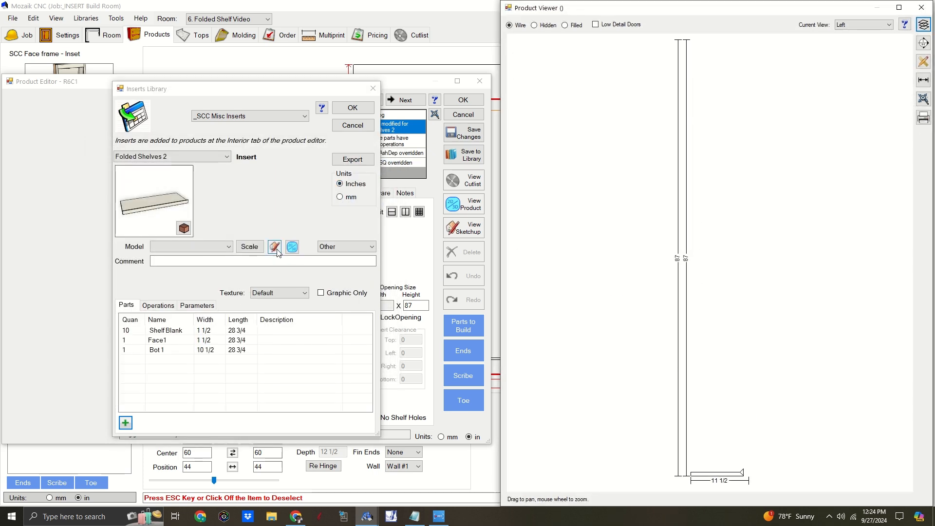
Step: Duplicate the Bot 1 part in the insert and rename one of the two copies Top 1
click(166, 353)
click(178, 422)
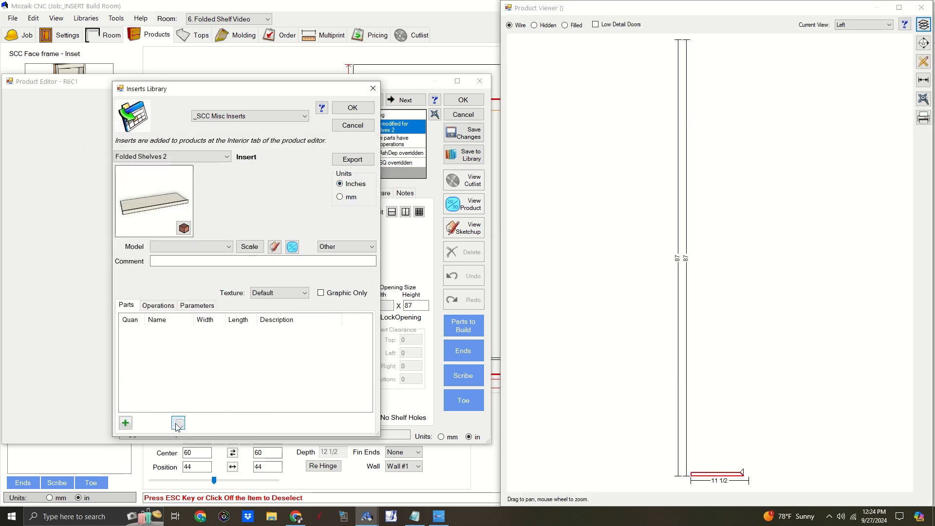
click(155, 361)
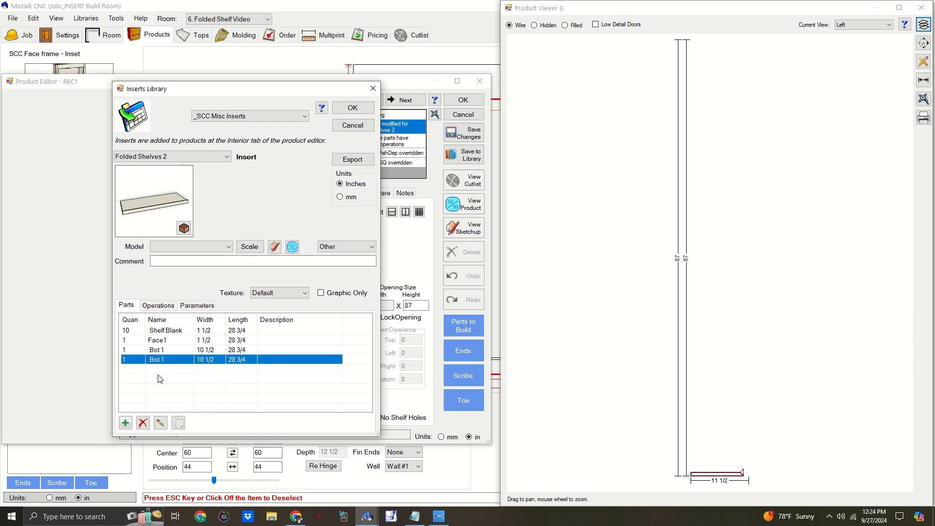
click(159, 350)
click(160, 423)
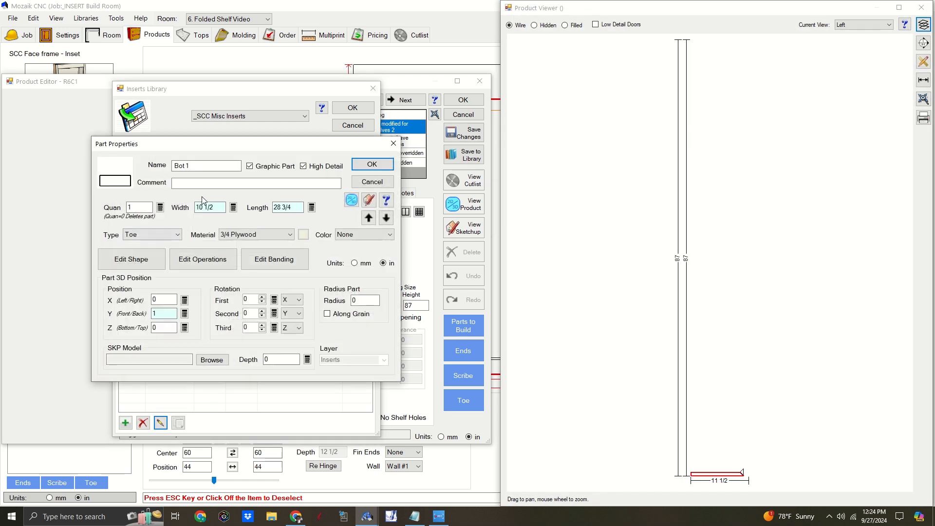
double_click(180, 165)
text(Top)
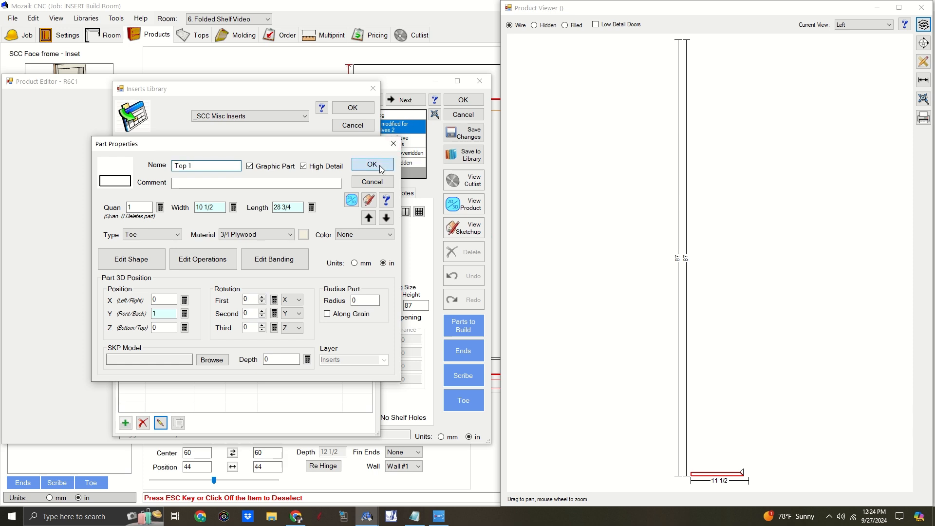
click(372, 164)
Step: Switch the product viewer to Perspective and open Top 1's part properties
click(867, 27)
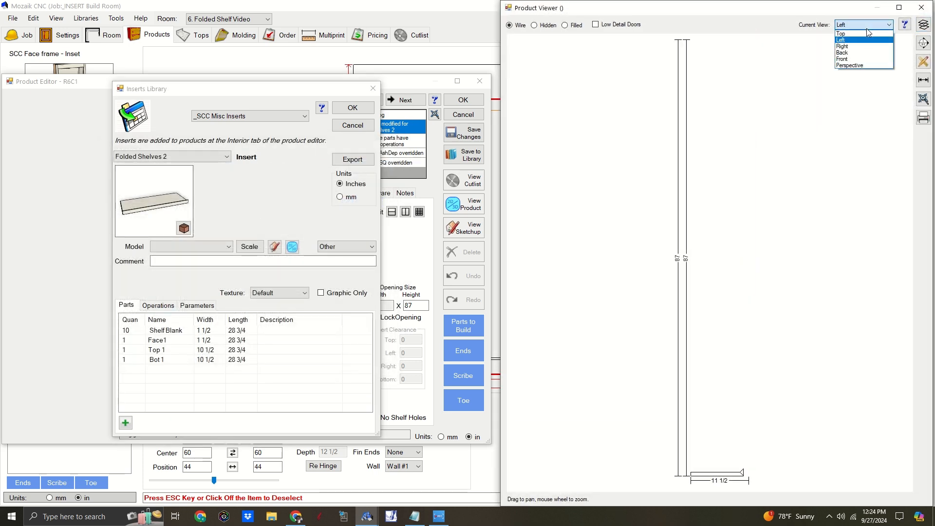
click(860, 64)
scroll(737, 173, down, 2)
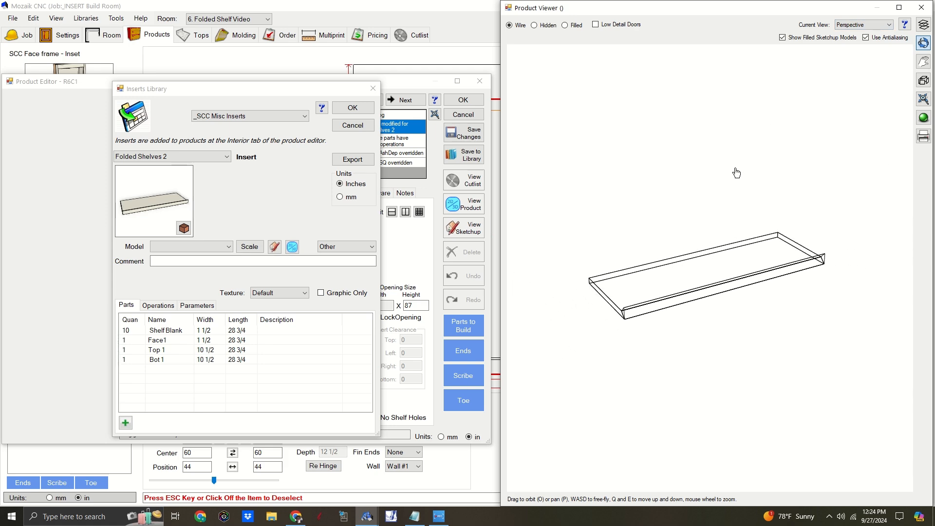
click(170, 350)
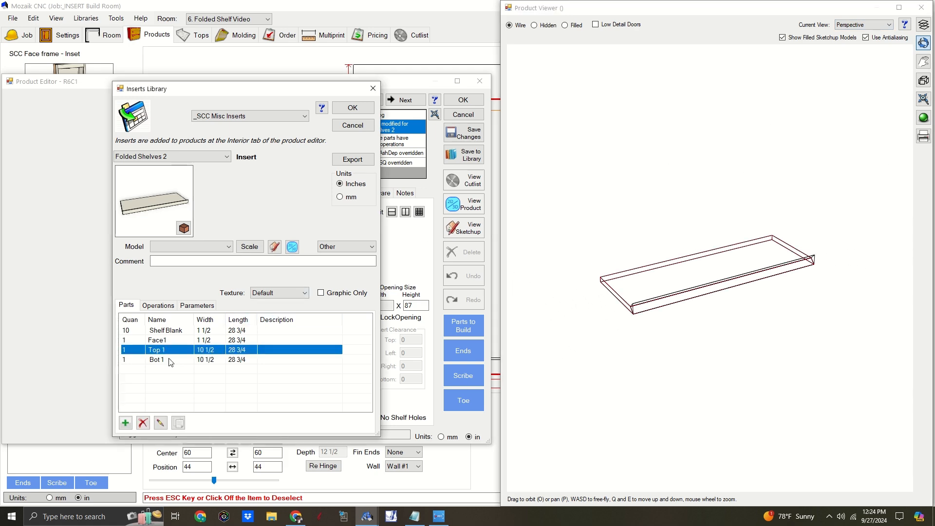
click(161, 423)
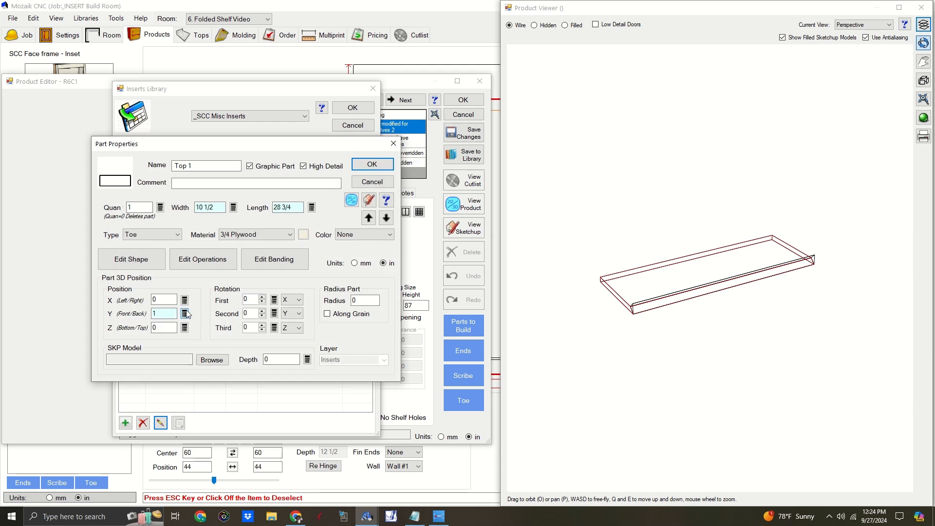
Step: Try a first rotation of 180 degrees about X on Top 1, and reset it to 0
double_click(252, 300)
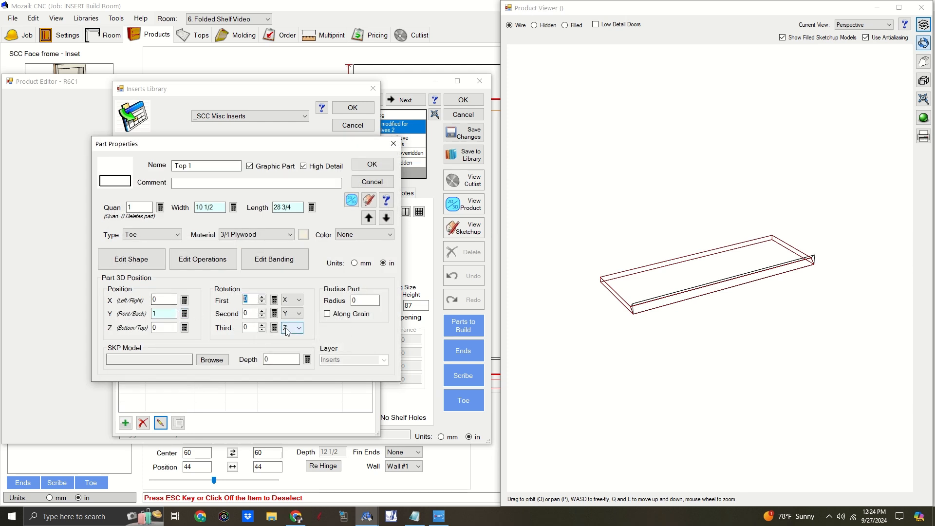
text(180)
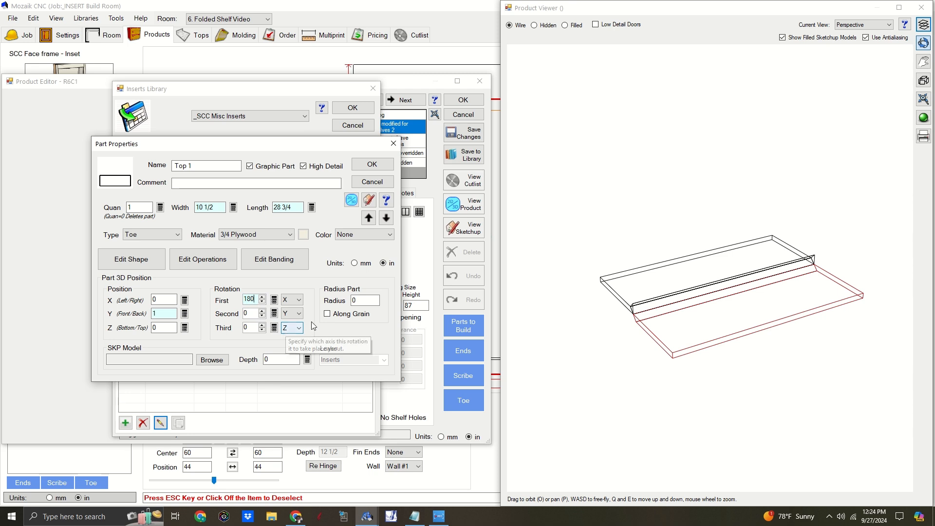
double_click(251, 299)
key(BackSpace)
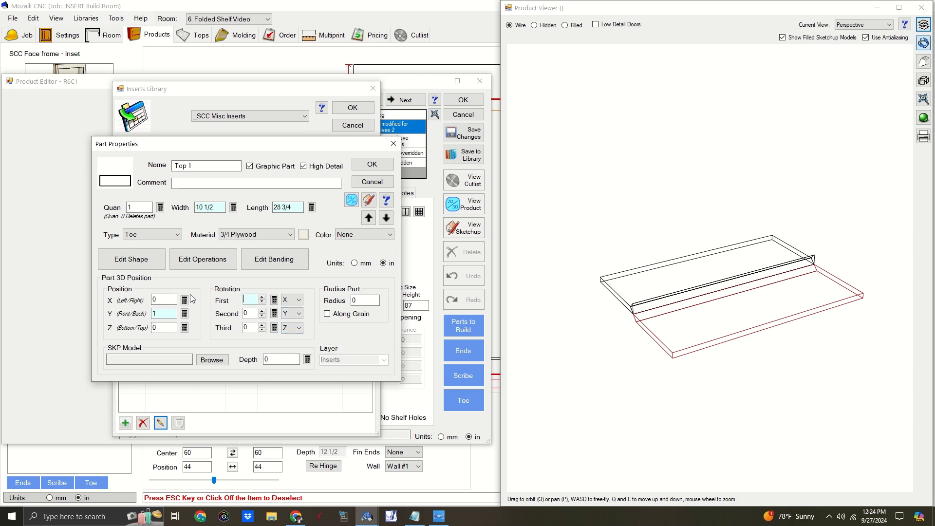
click(274, 300)
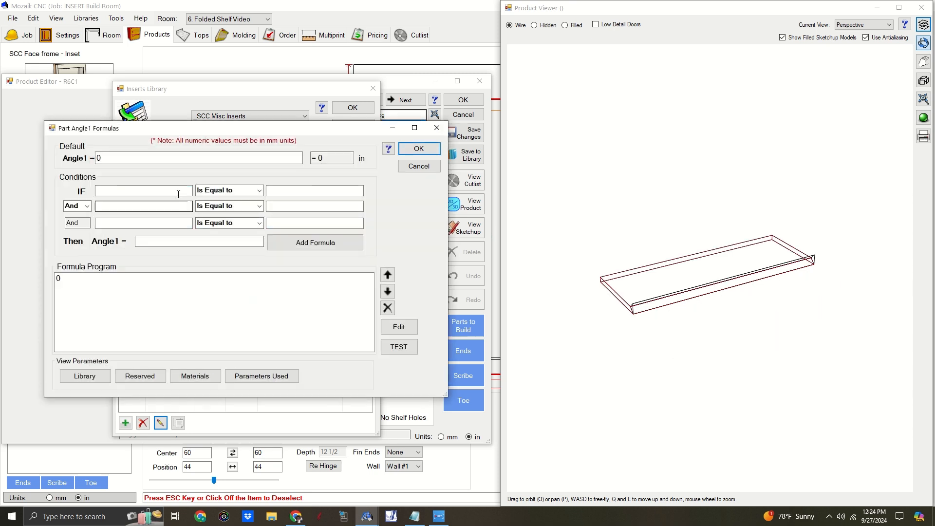
click(418, 148)
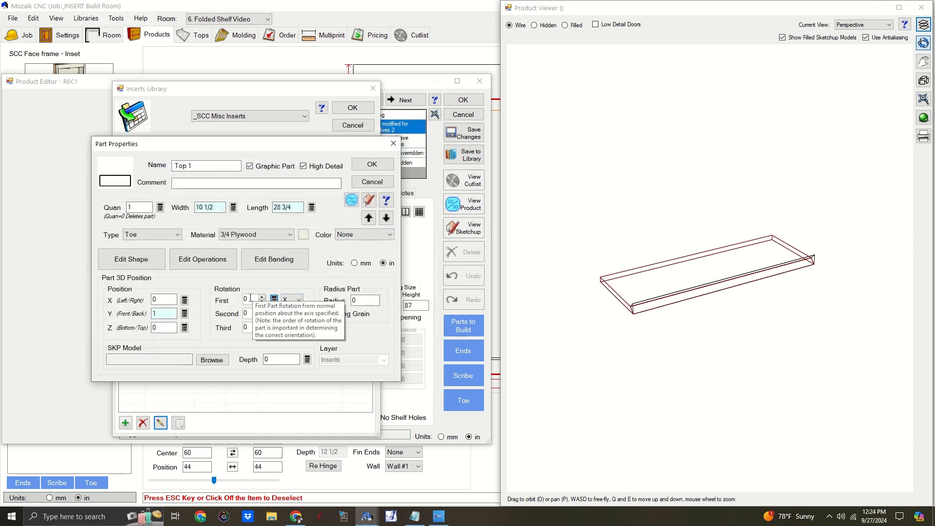
click(273, 300)
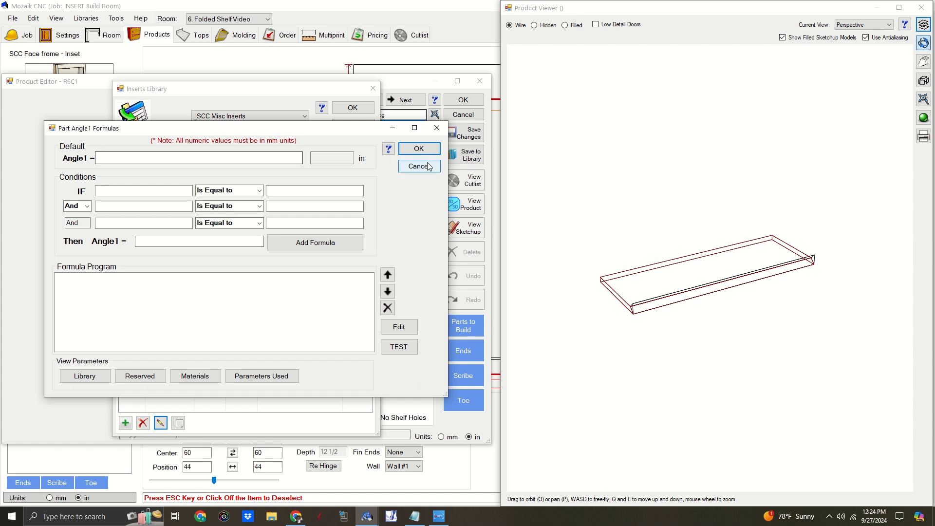
click(419, 167)
Step: Rotate Top 1 by 180 degrees about Y and position it by formulas, with Z as SH and X resolving to 28 3/4
click(248, 313)
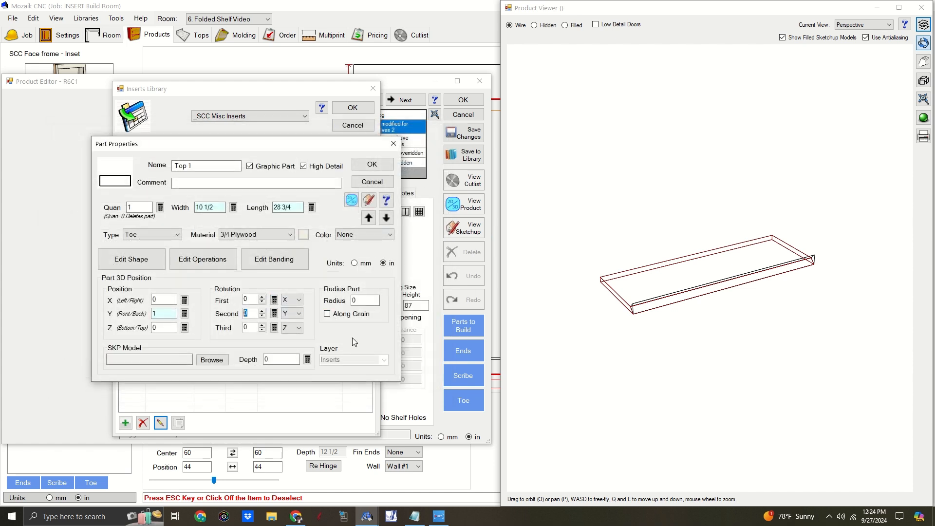
text(180)
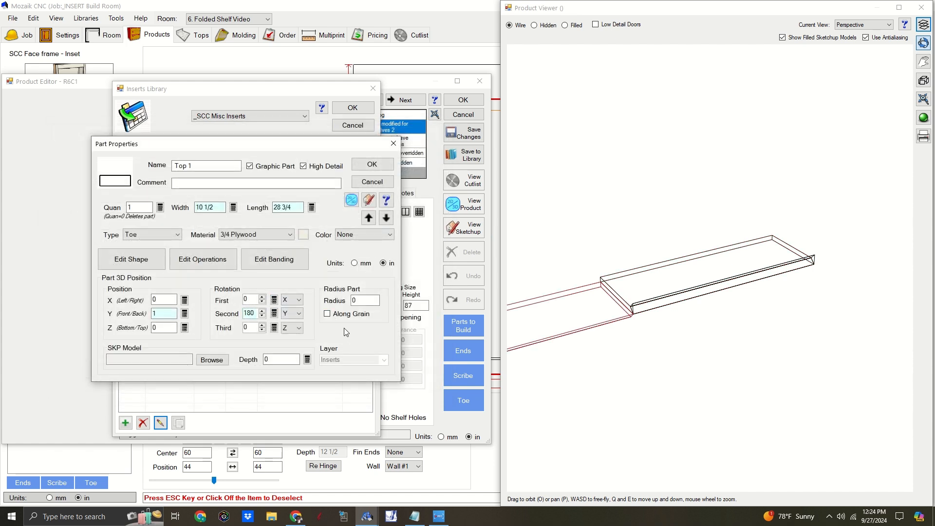
click(185, 328)
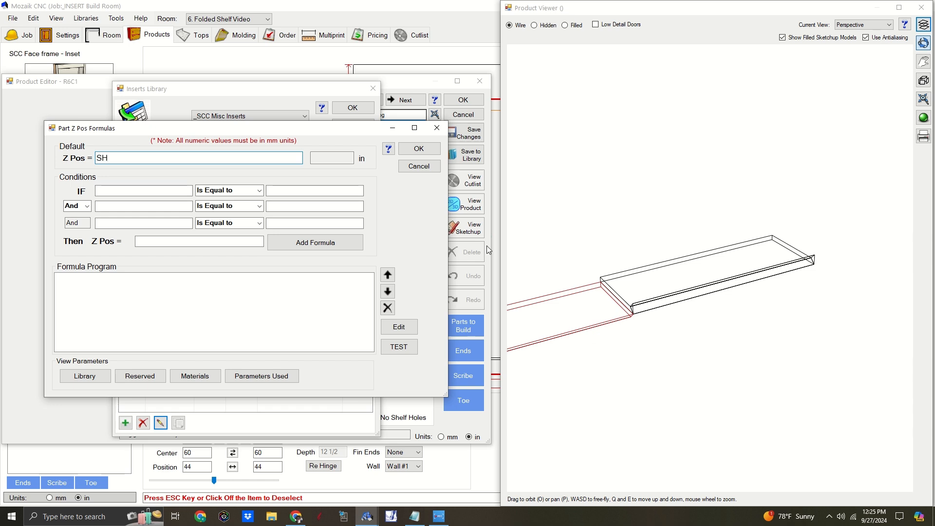
click(399, 347)
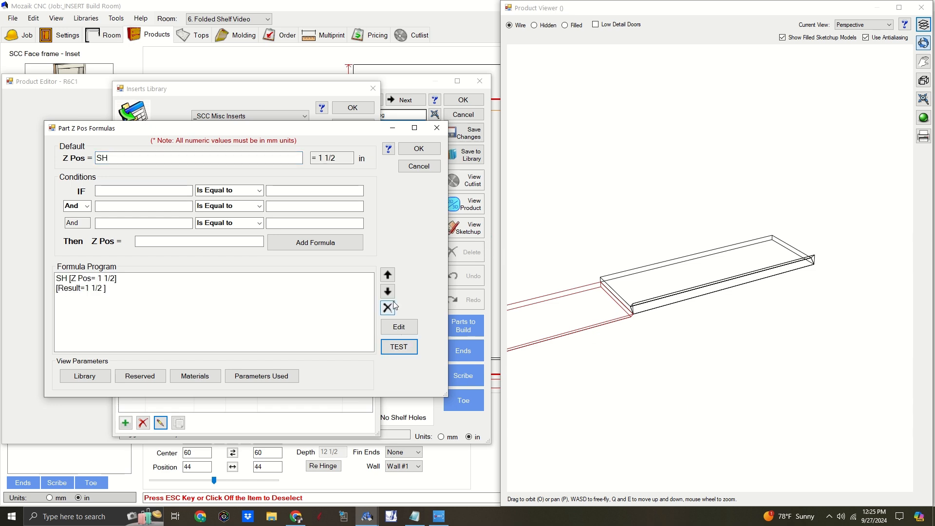
click(420, 150)
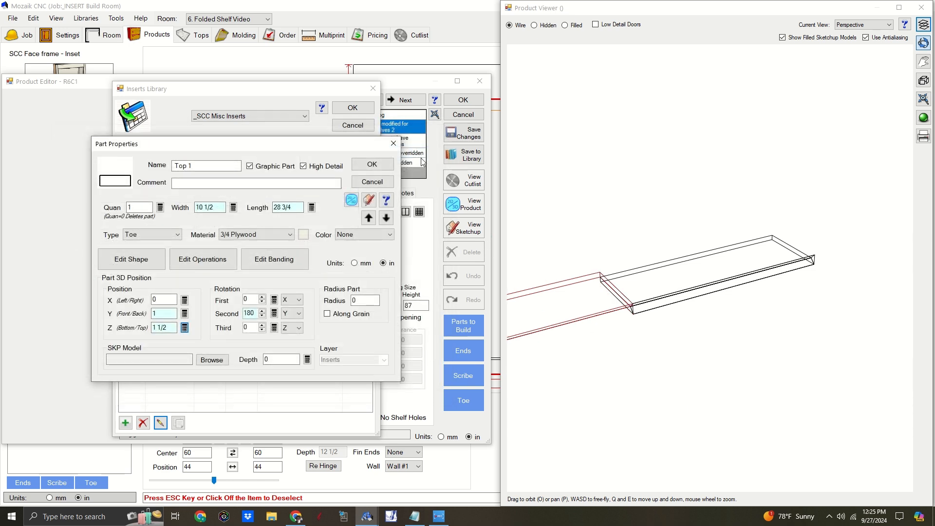
click(185, 300)
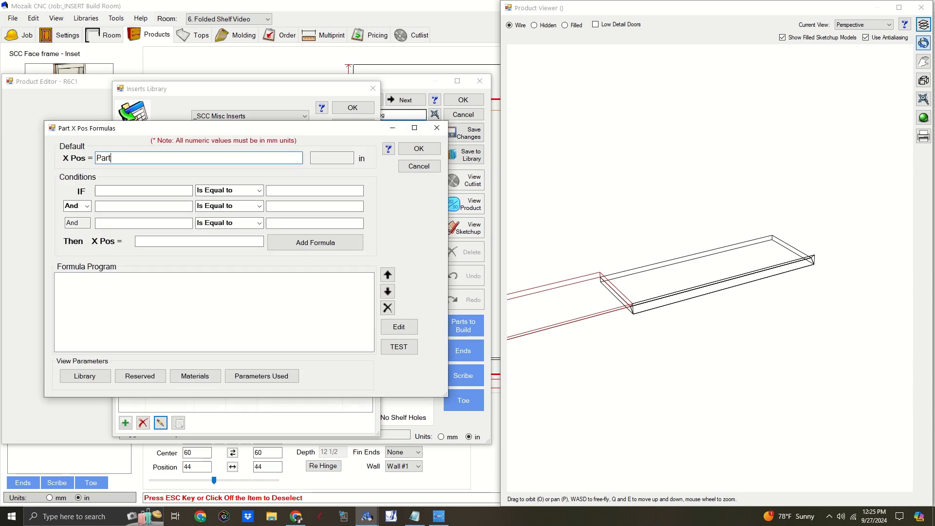
click(419, 148)
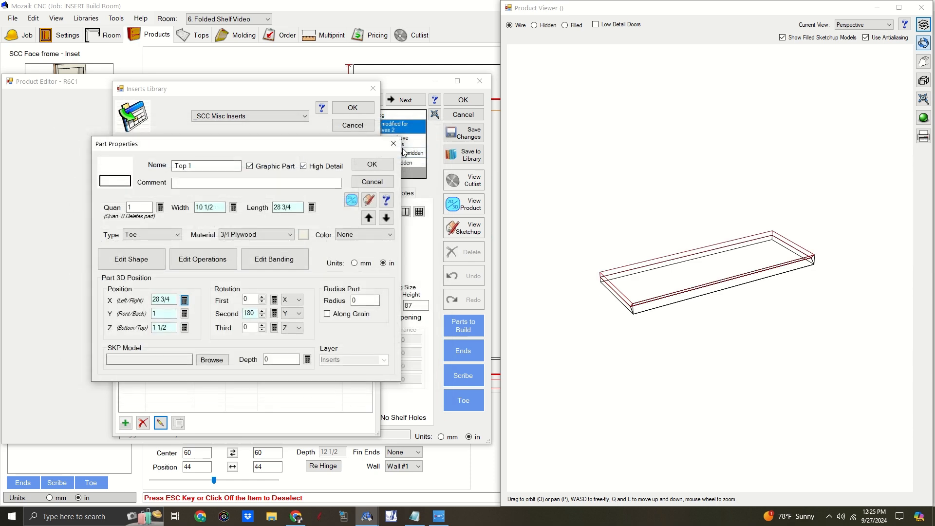
Step: Show the product viewer as Filled and set Top 1's material to NO CUT
click(565, 25)
drag(639, 230, 564, 302)
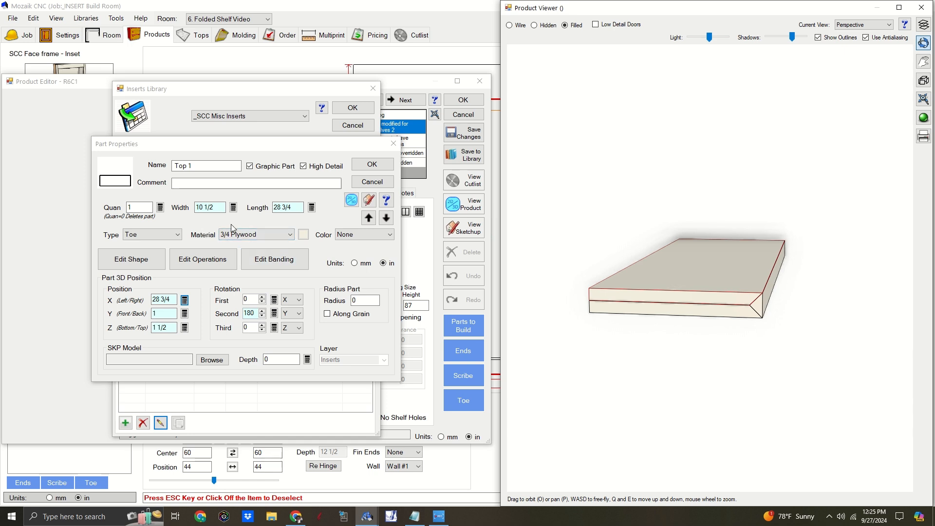
click(271, 233)
scroll(267, 438, down, 3)
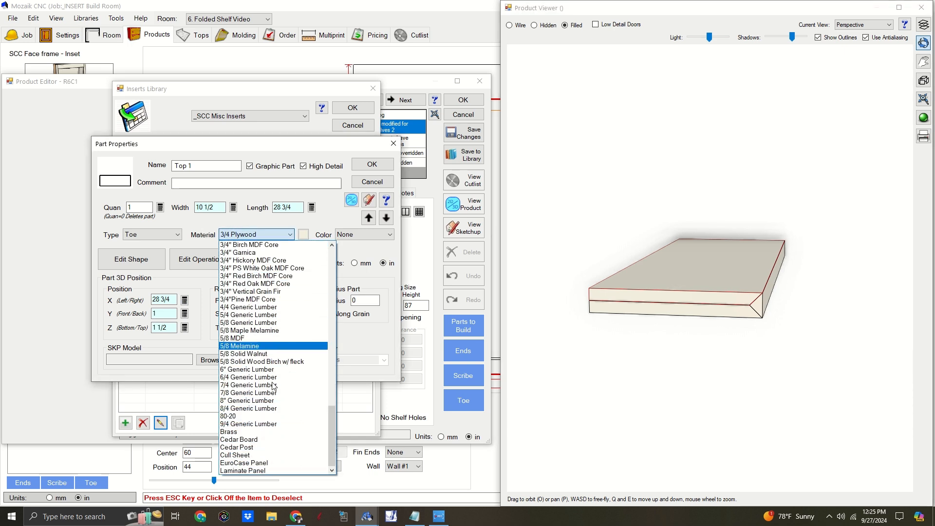
click(266, 463)
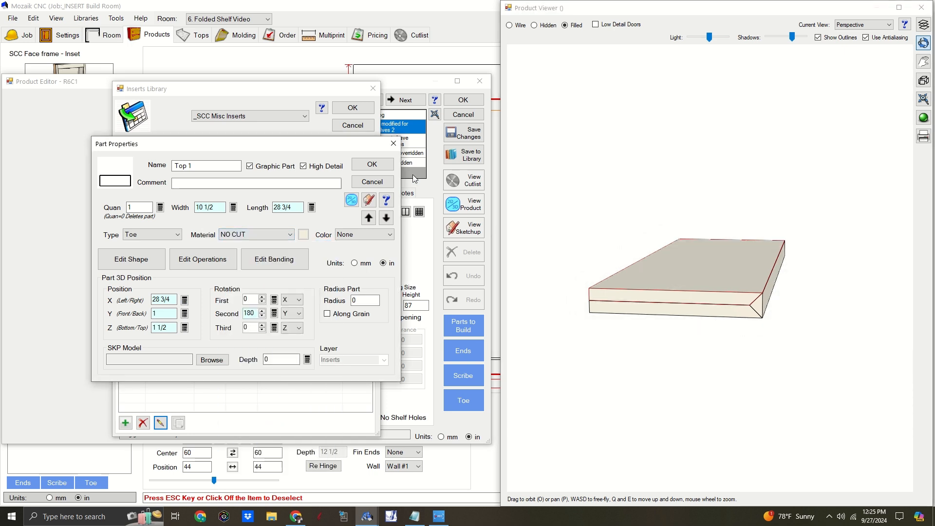
click(372, 166)
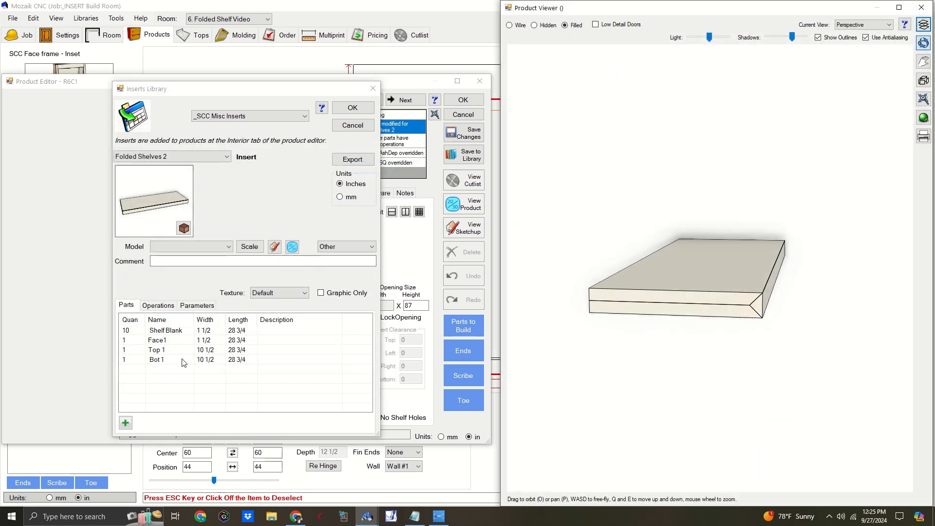
Step: Set the material of the Bot 1 part to NO CUT
click(162, 423)
click(259, 235)
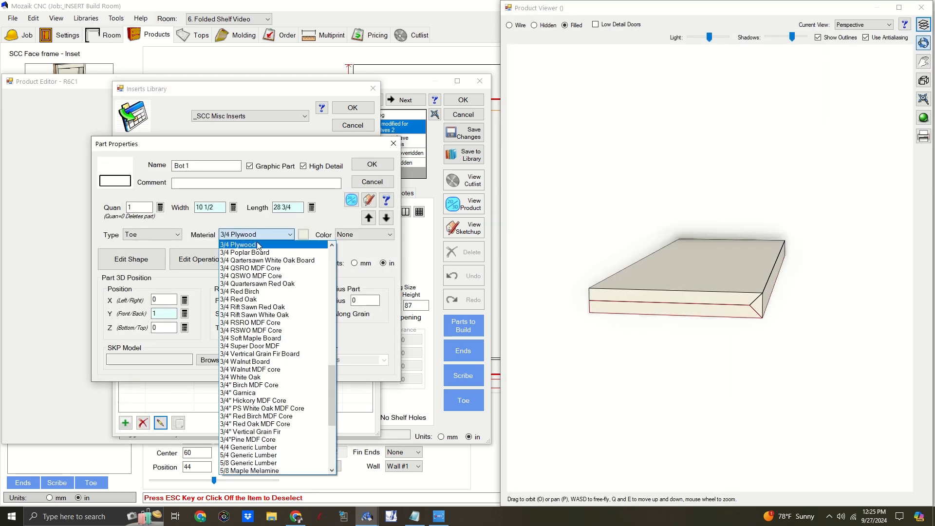
scroll(257, 423, down, 2)
click(258, 451)
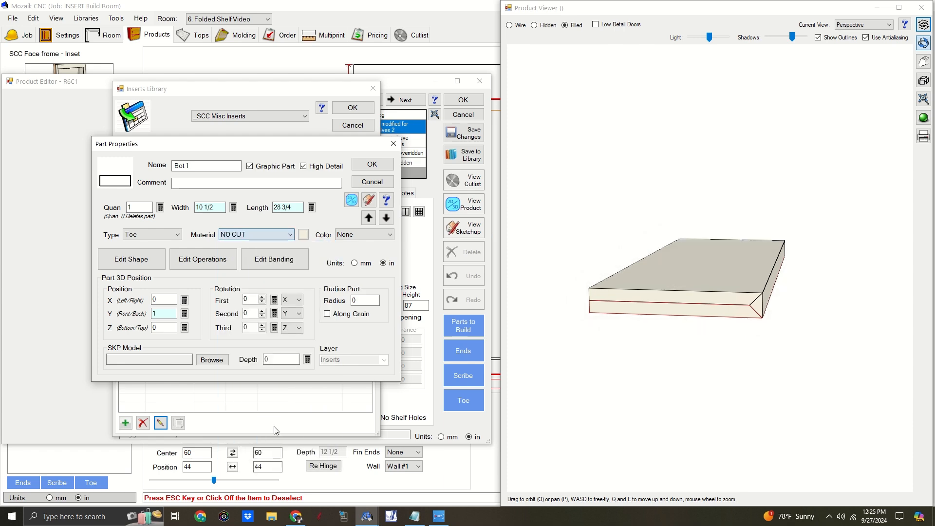
click(372, 164)
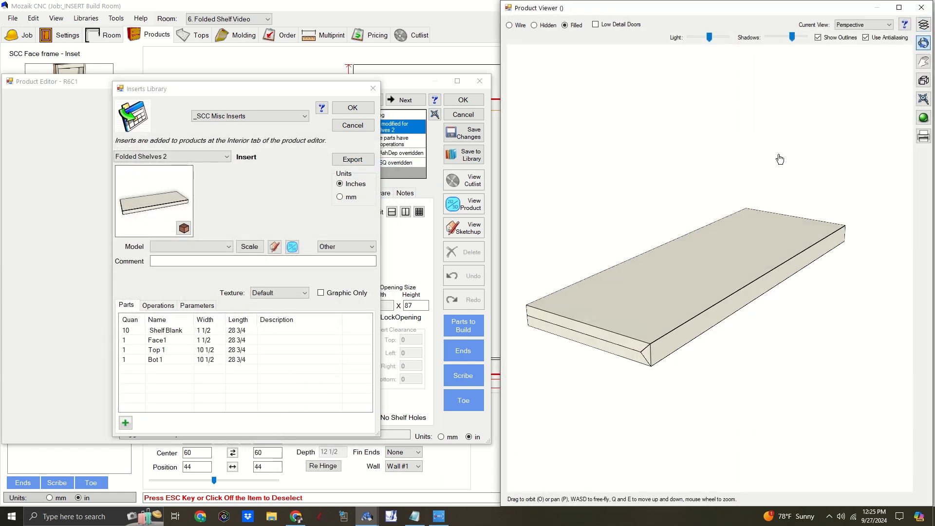
Step: Accept the insert edits, save the product changes, and check the shelf's end clearances against the cabinet sides in the Front view
click(162, 331)
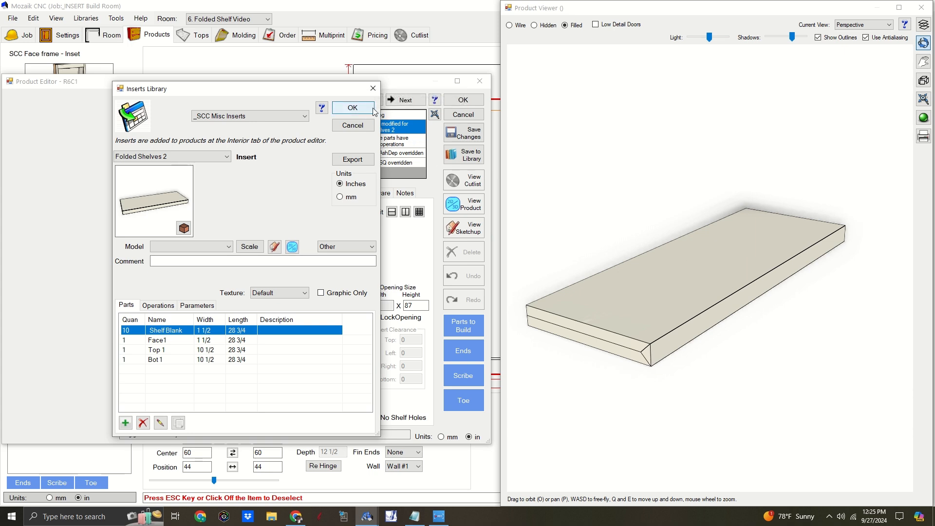
click(352, 107)
click(475, 138)
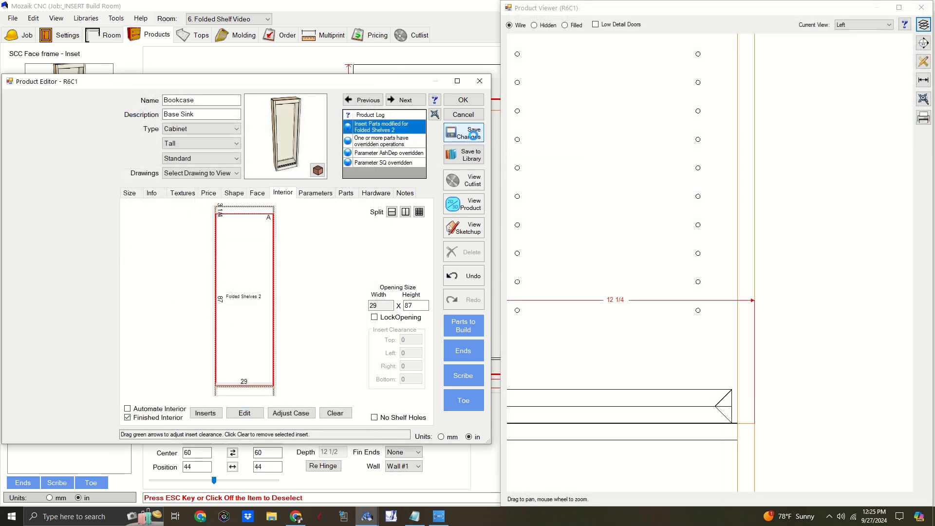
click(873, 30)
click(857, 39)
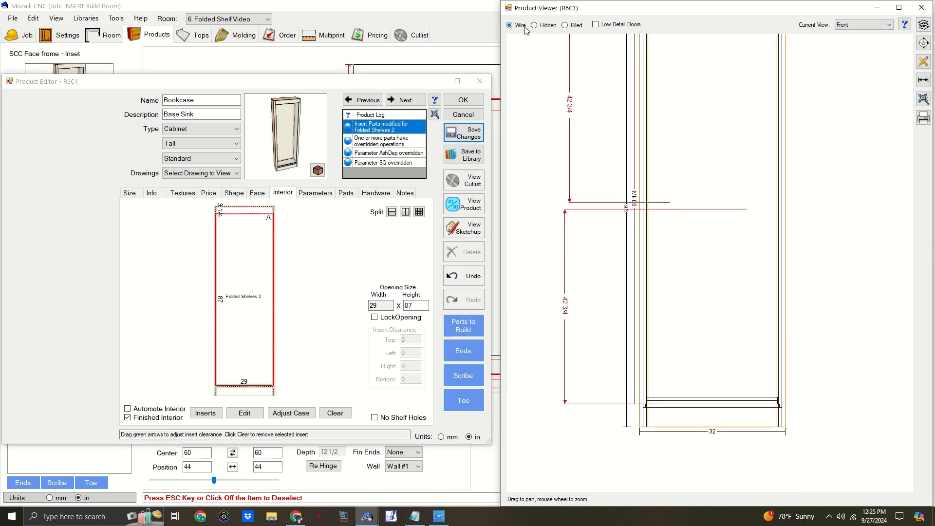
scroll(698, 419, up, 3)
scroll(699, 419, up, 2)
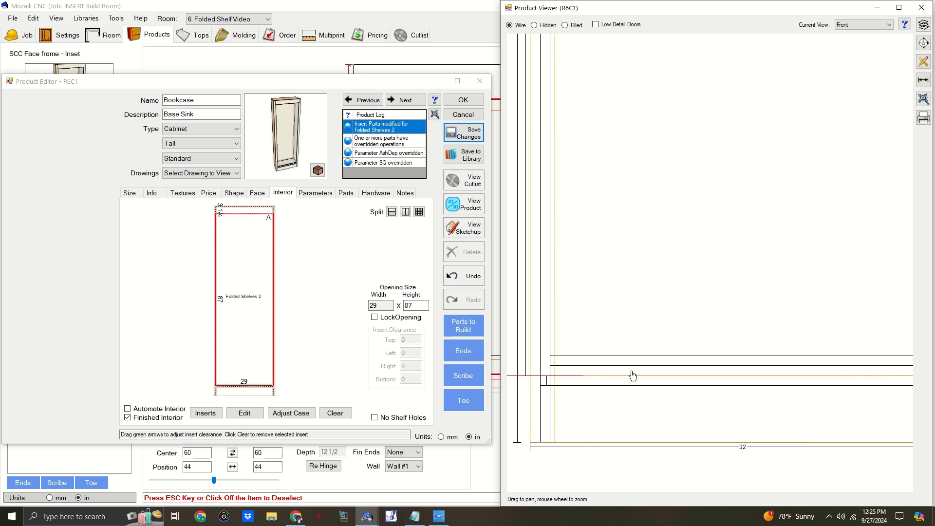
drag(553, 365, 770, 372)
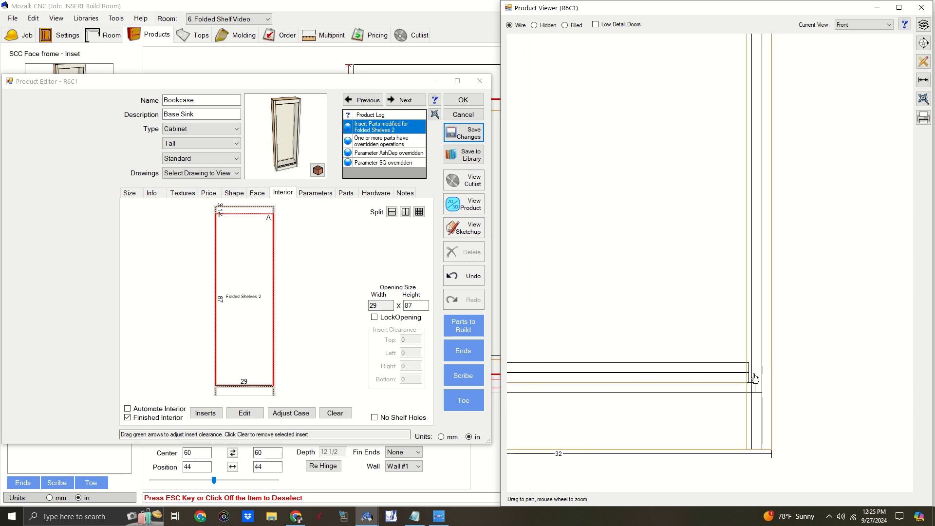
Step: Give the insert's Face1 part the X position formula (OpenW/2)-(PartL/2), test it and accept the part
click(245, 413)
click(170, 341)
click(161, 422)
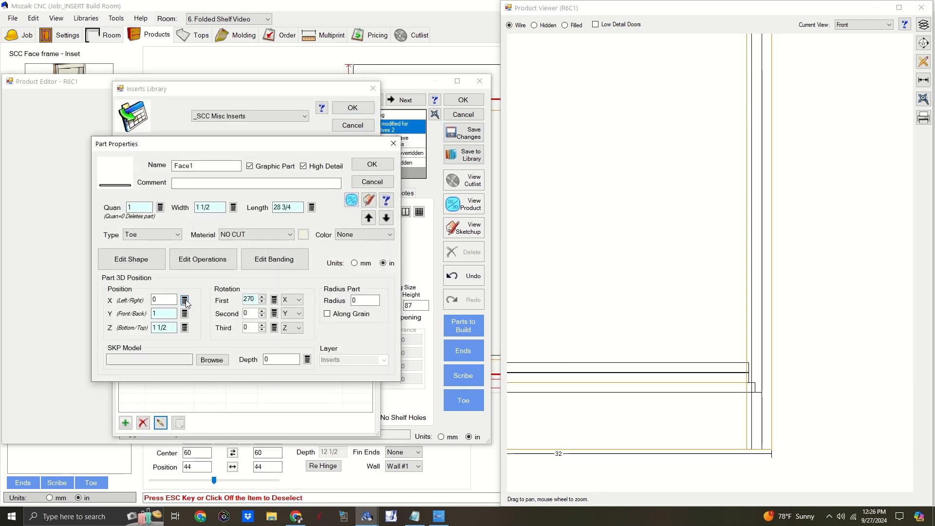
click(184, 300)
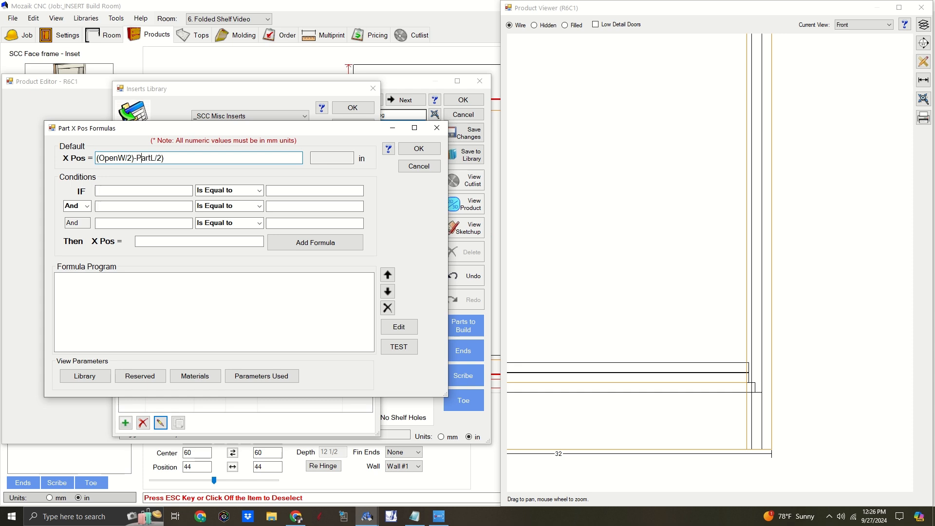
text(()
key(ctrl+a)
key(ctrl+c)
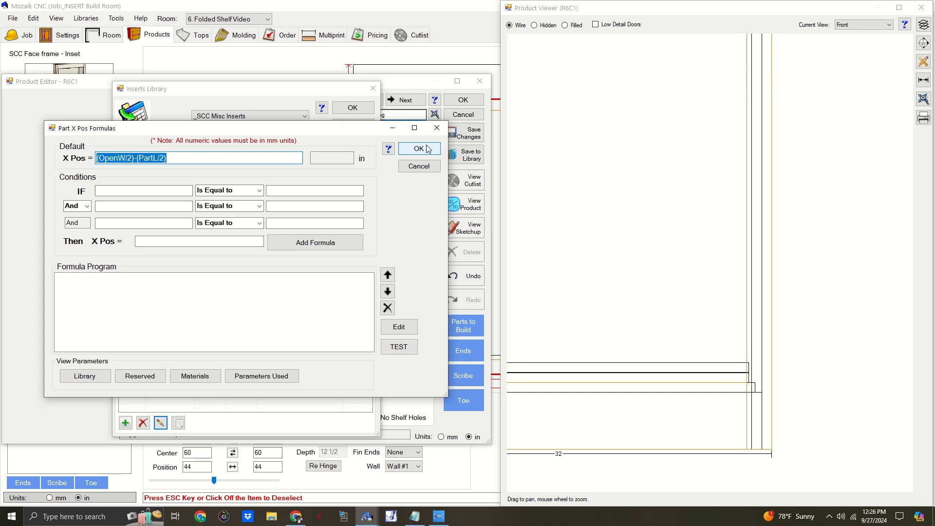
click(398, 347)
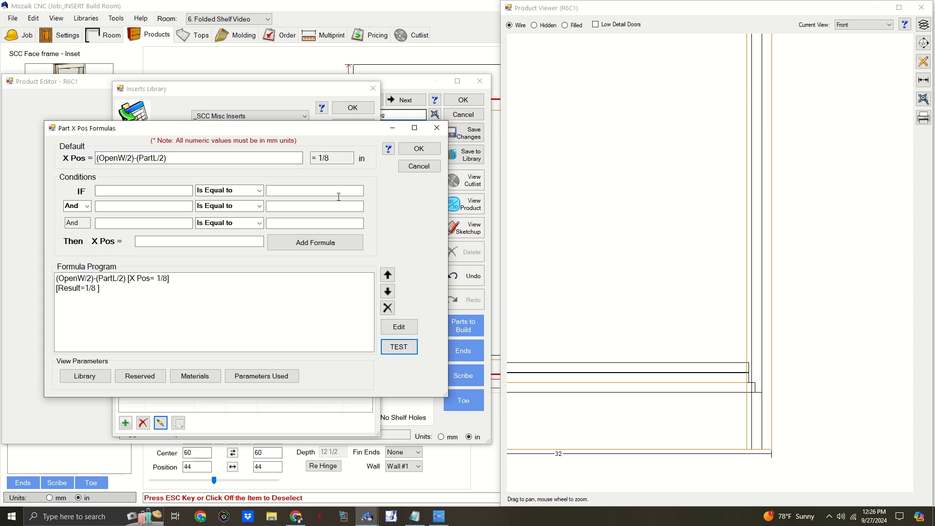
click(419, 149)
click(373, 165)
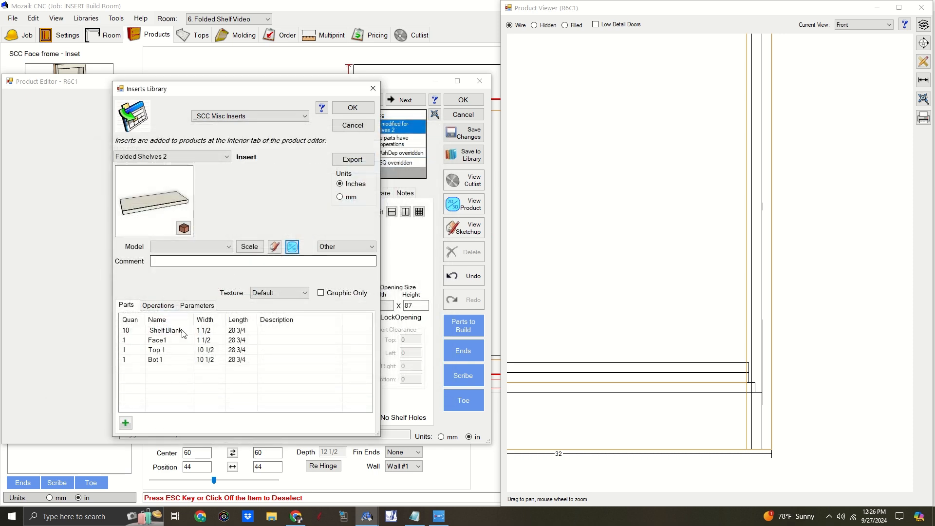
Step: Replace Top 1's X position formula with (OpenW/2)+(PartL/2), test it and accept the part
click(173, 350)
click(158, 426)
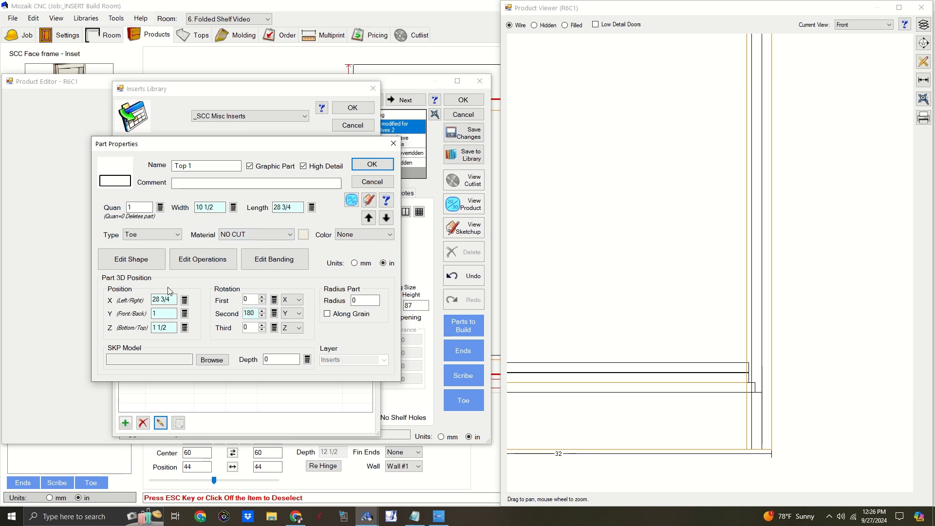
click(184, 300)
drag(178, 159, 4, 163)
key(ctrl+v)
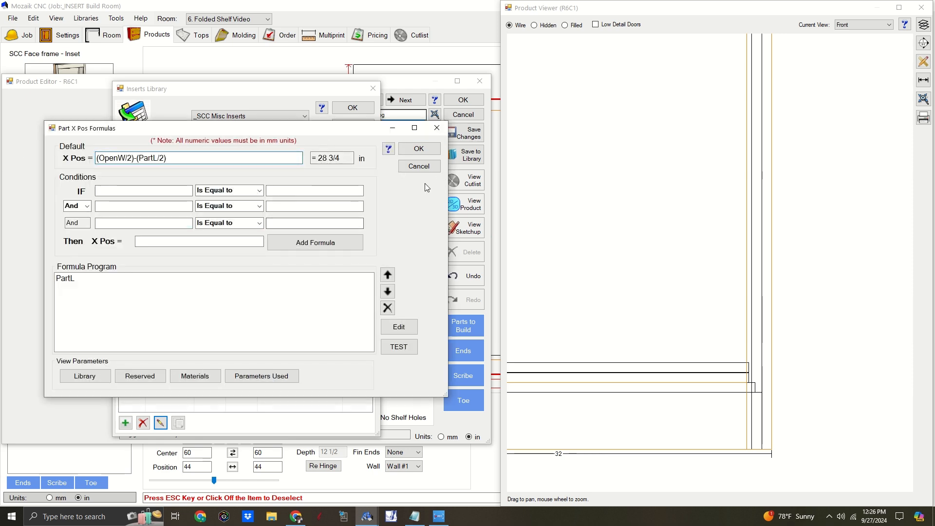
double_click(136, 158)
text(+)
click(399, 347)
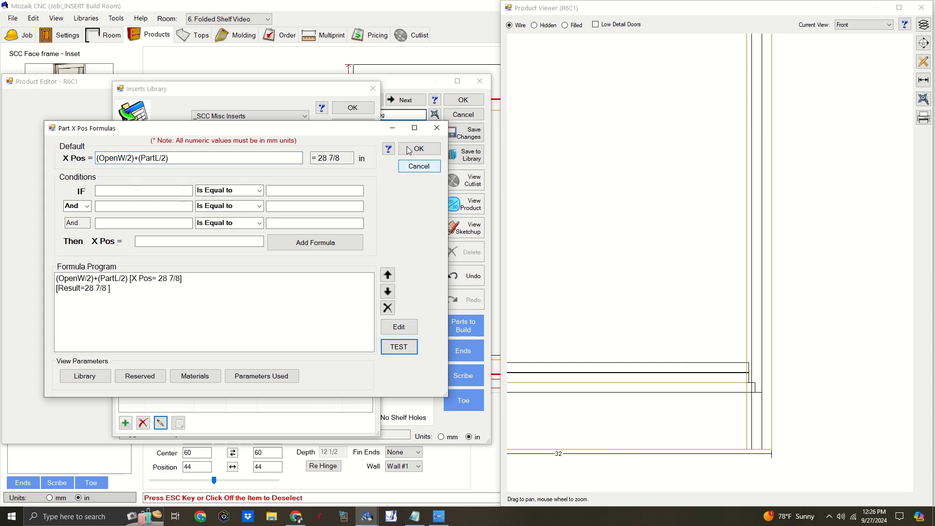
click(419, 149)
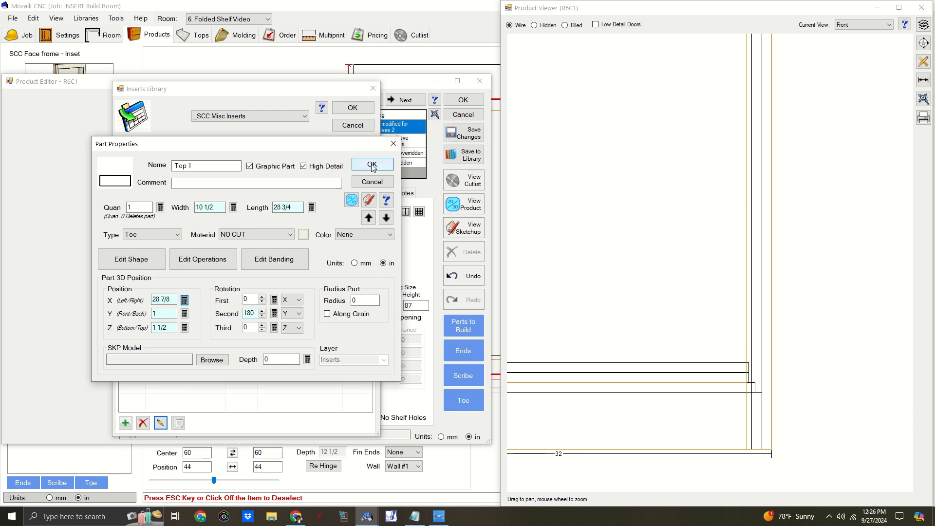
click(372, 166)
Step: View the insert in 3D and give Bot 1 the X position formula (OpenW/2)-(PartL/2)
click(292, 247)
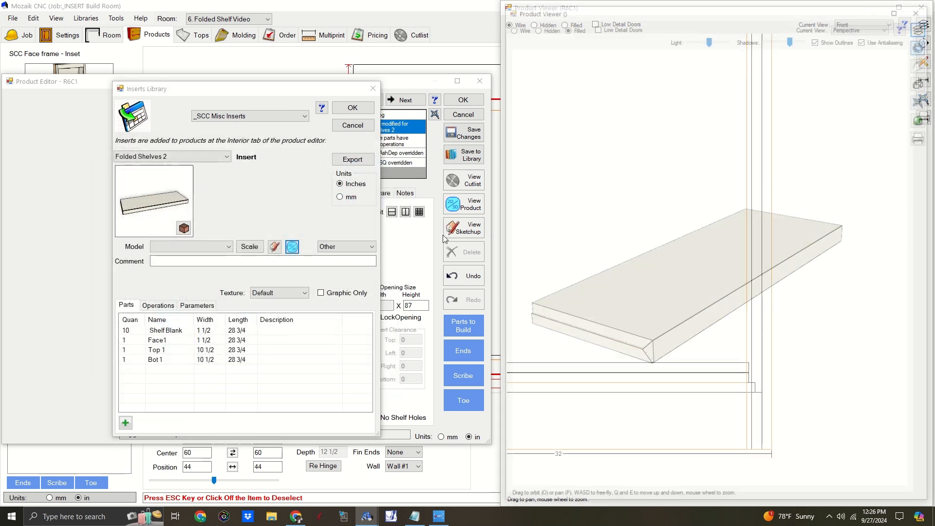
drag(604, 256, 548, 307)
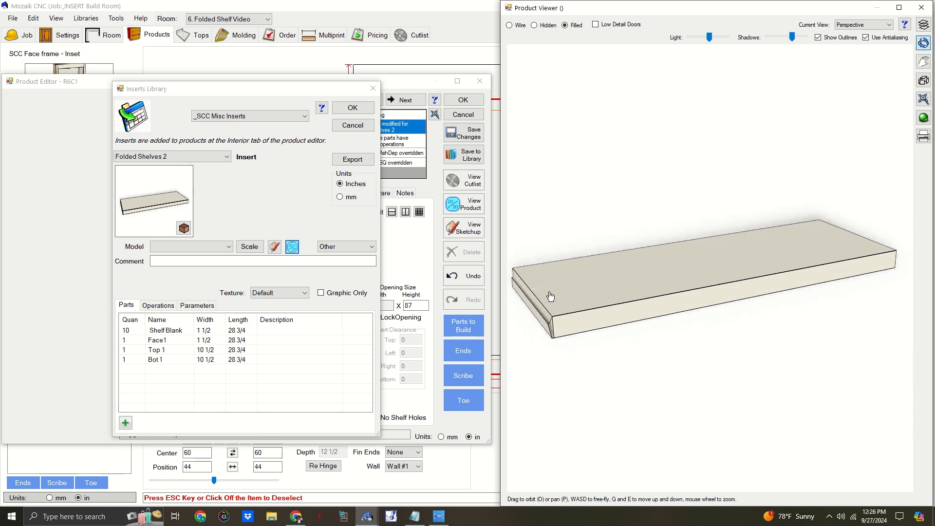
click(166, 362)
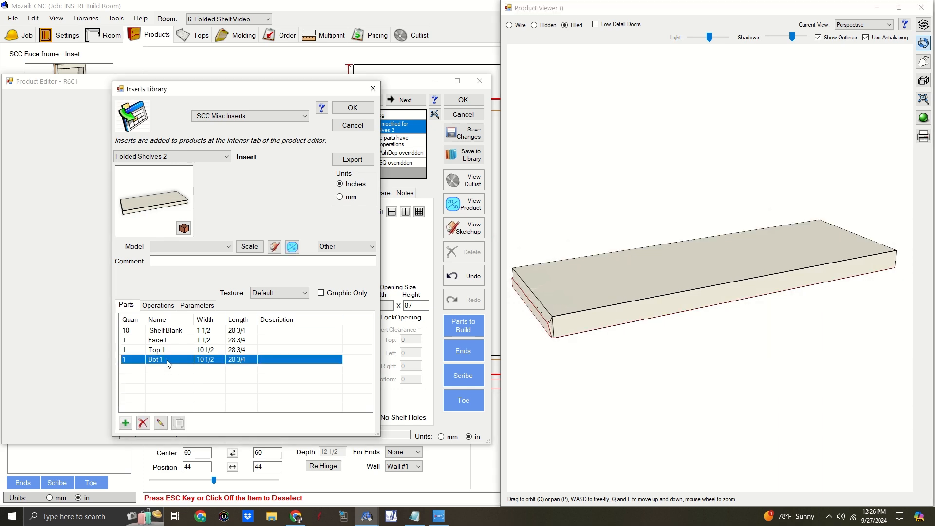
click(161, 423)
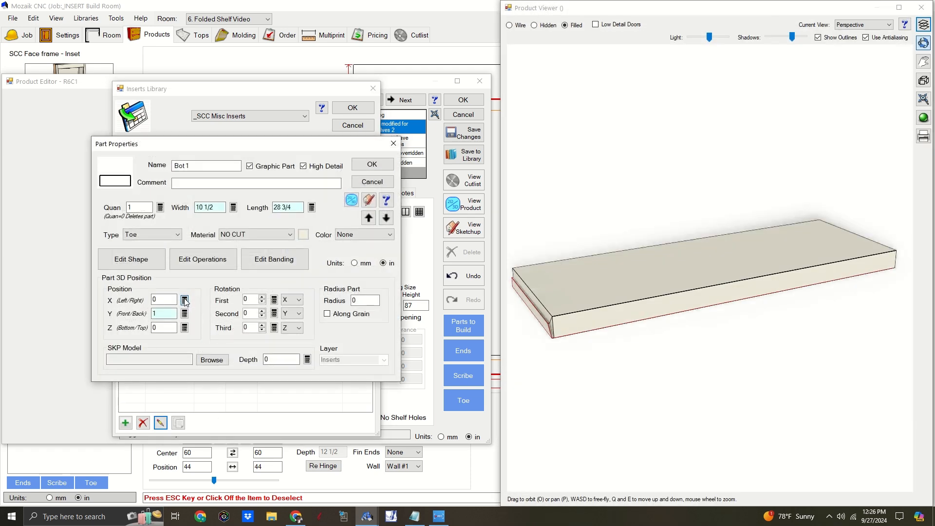
click(185, 301)
click(173, 158)
key(ctrl+v)
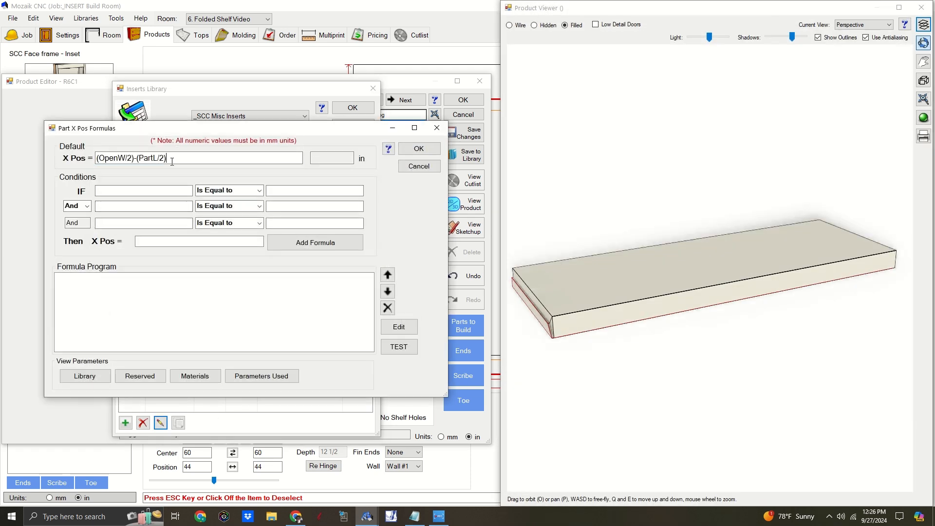
click(420, 148)
click(372, 164)
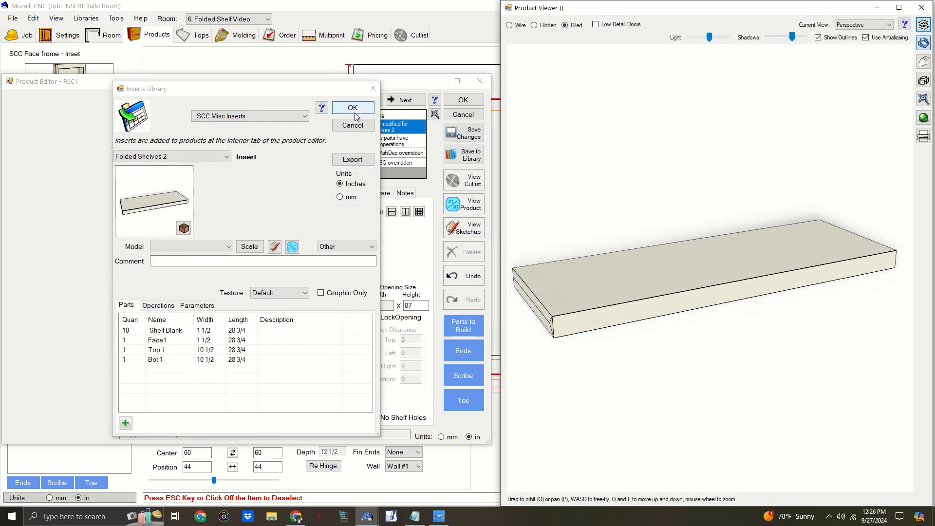
Step: Give the Shelf Blank part the X position formula (OpenW/2)-(PartL/2)
click(179, 331)
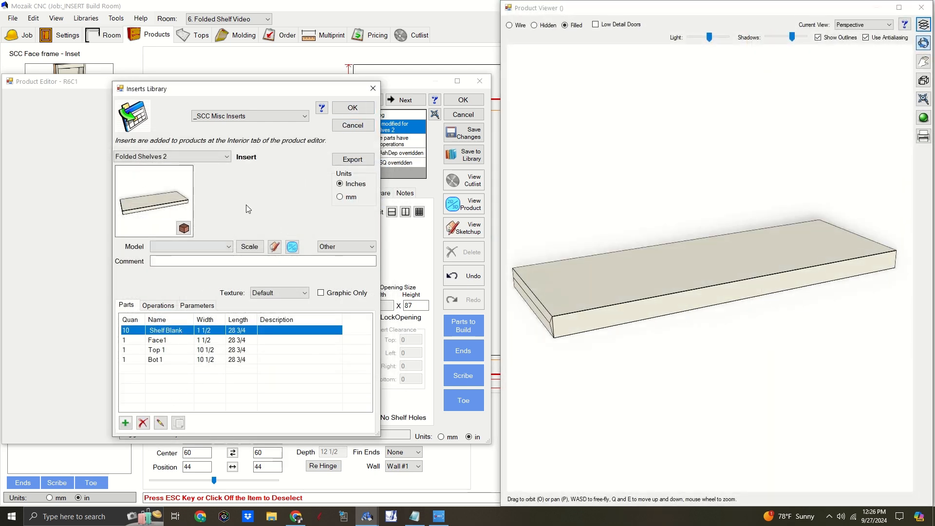
click(161, 423)
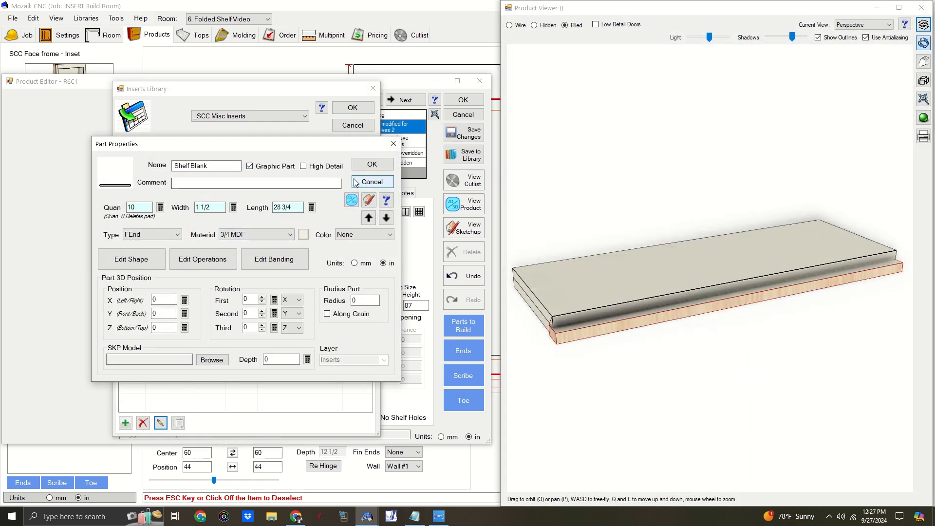
drag(621, 249, 613, 250)
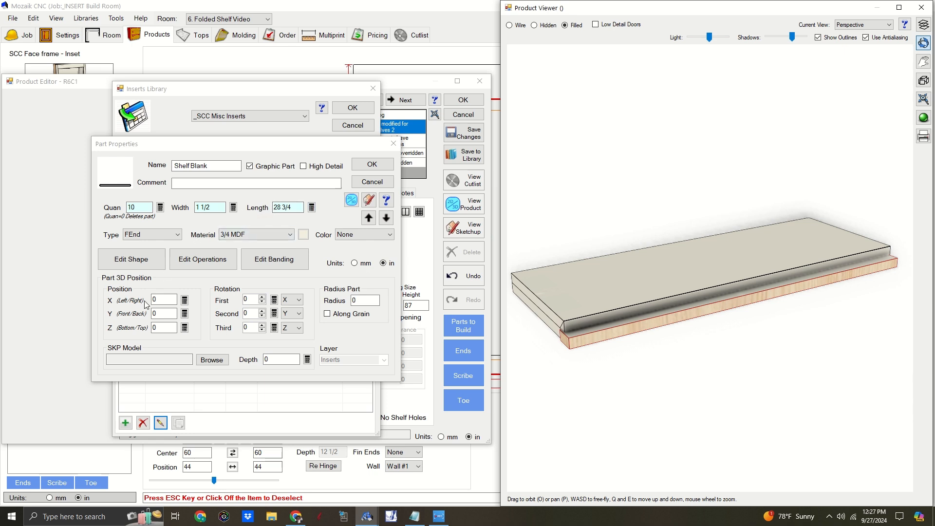
click(184, 301)
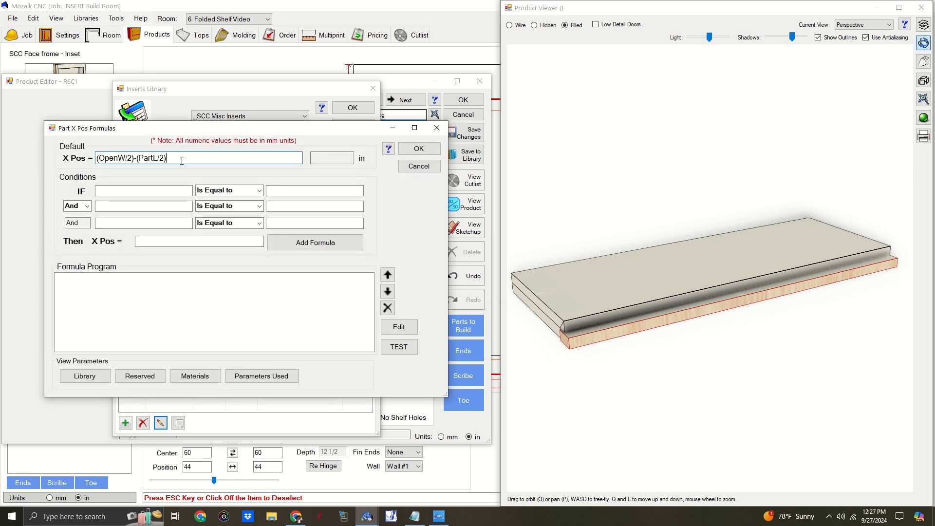
click(419, 148)
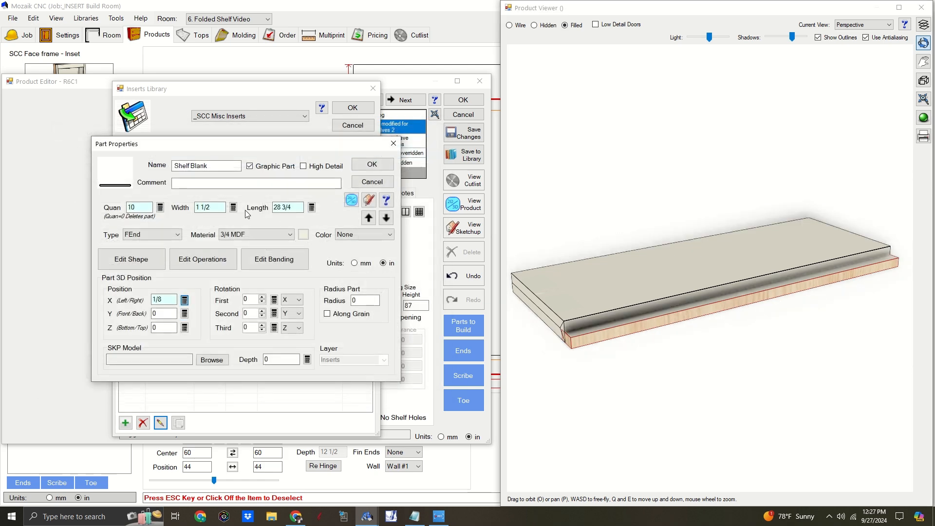
Step: Replace the Shelf Blank's width formula with ((OpenD-AshDep-Frame.th)*2)+SH, test it and accept it
click(233, 208)
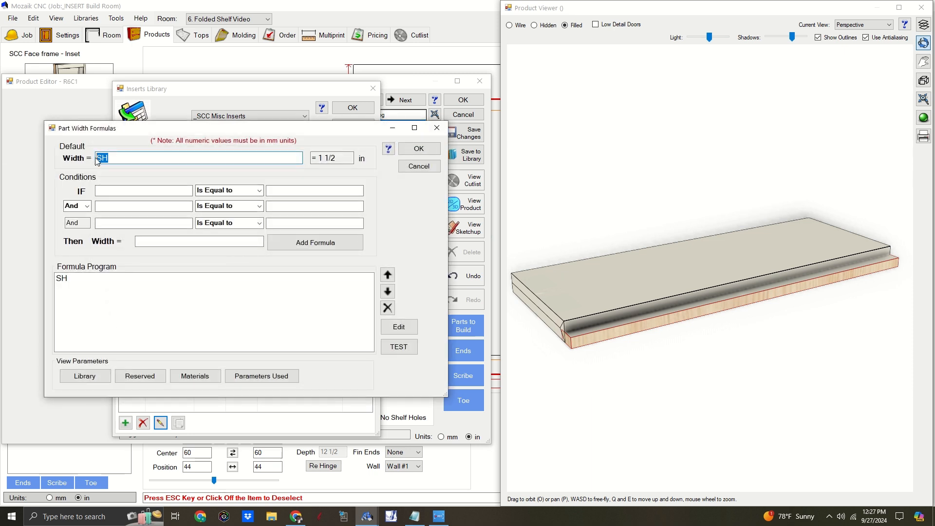
click(98, 158)
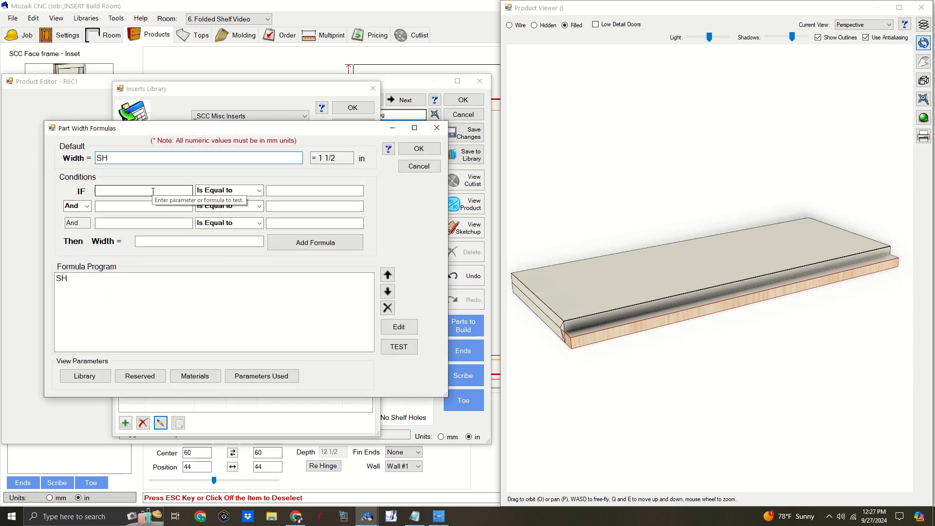
text(()
key(Left)
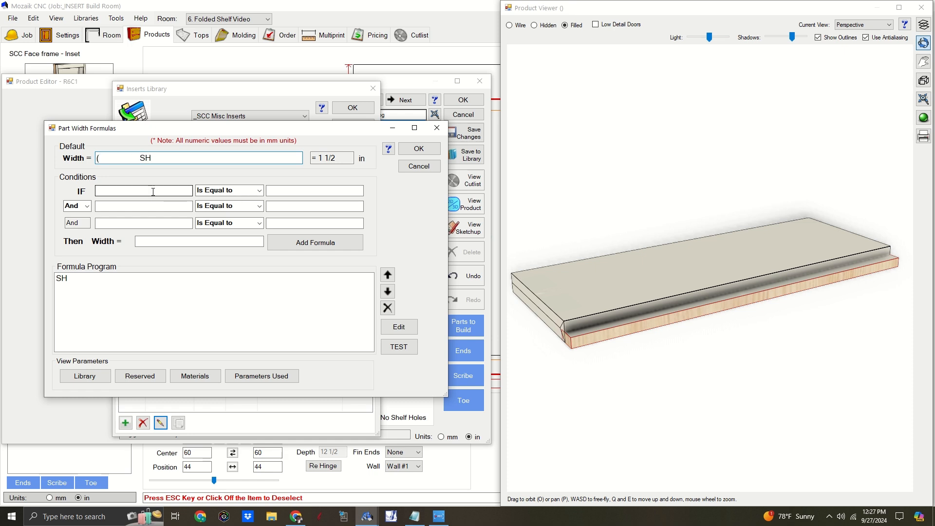
text(OpenD-AshDep-Frame.th)
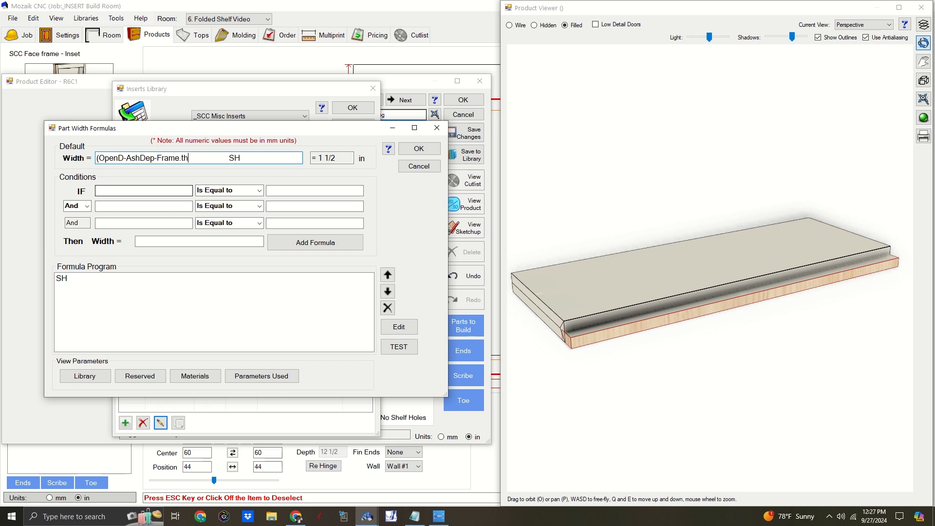
text())
text(*2)
text())
text(()
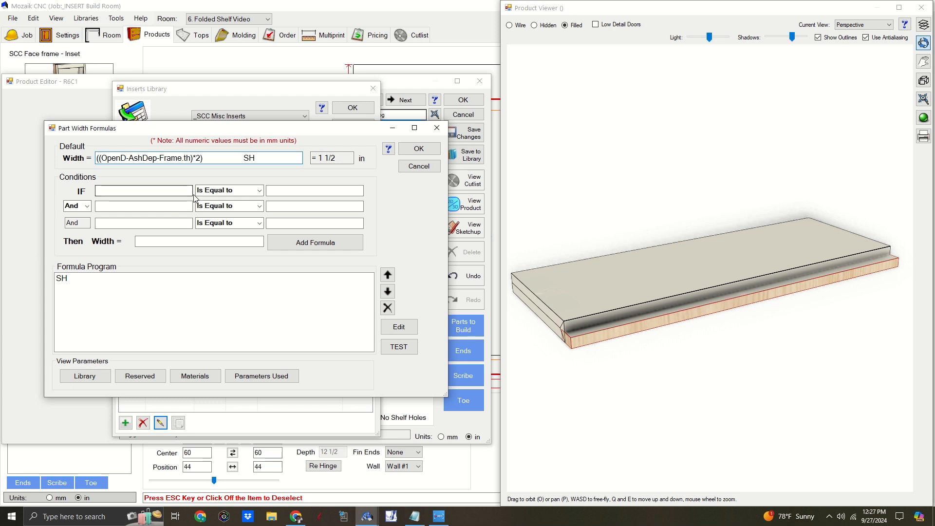
click(213, 160)
drag(212, 160, 242, 183)
key(BackSpace)
key(BackSpace)
text(+)
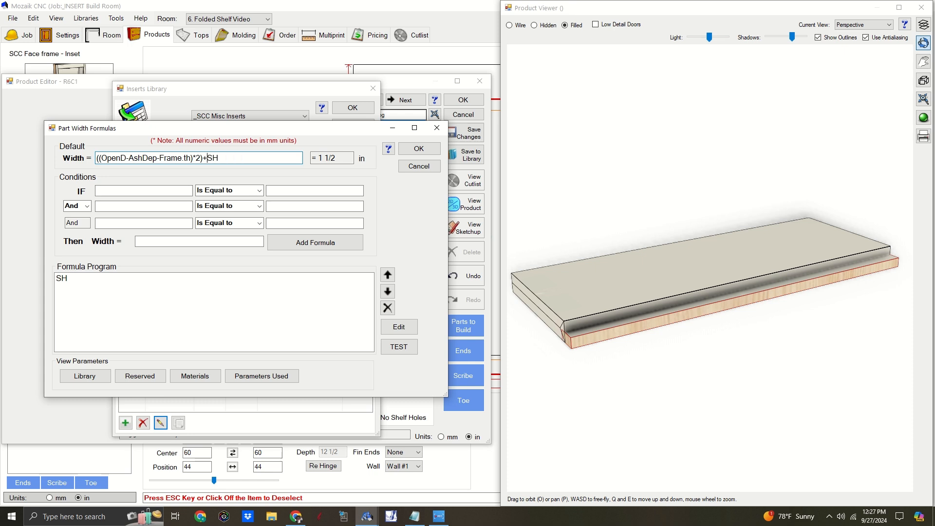
click(400, 347)
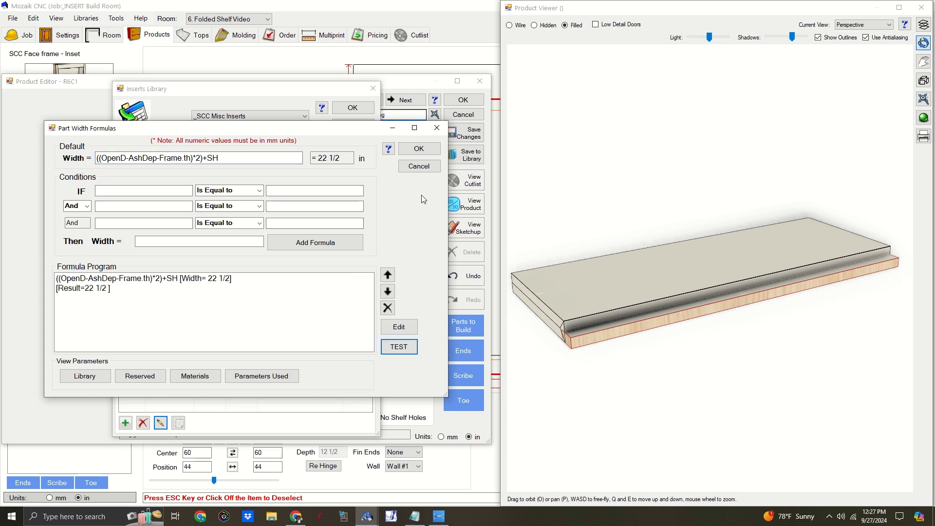
click(419, 149)
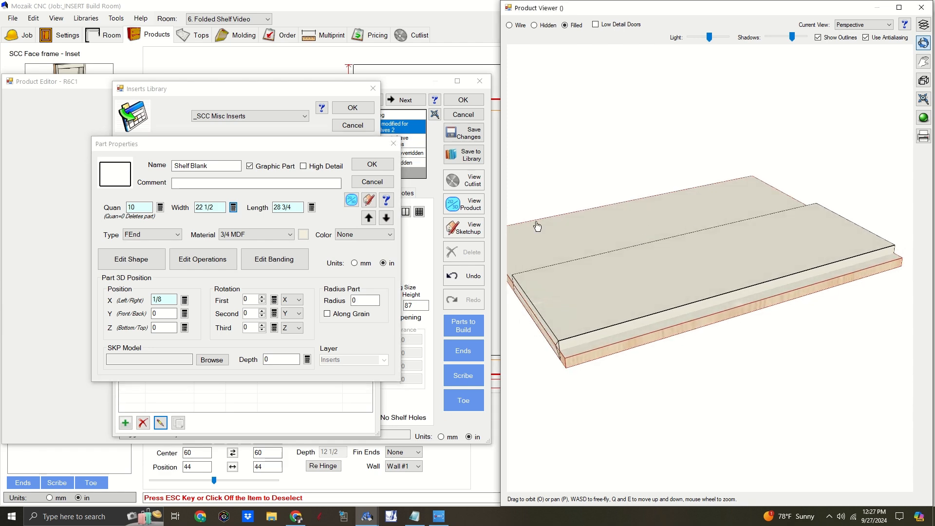
Step: Add an open tool path operation to the Shelf Blank and delete its fourth and third points
click(204, 263)
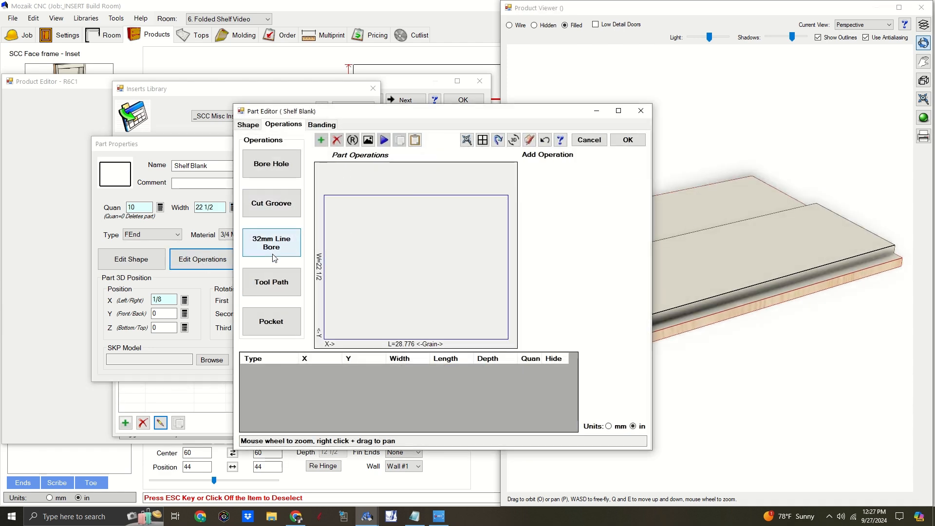
click(273, 284)
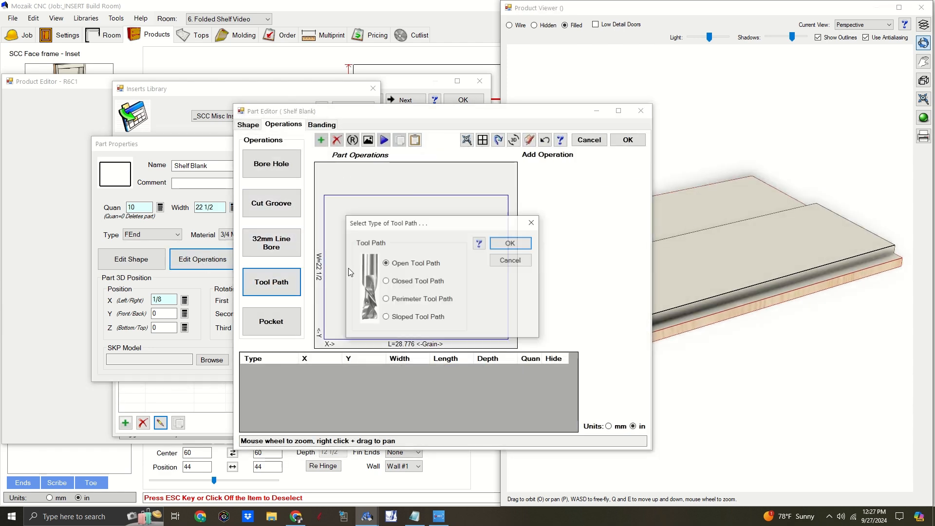
click(510, 249)
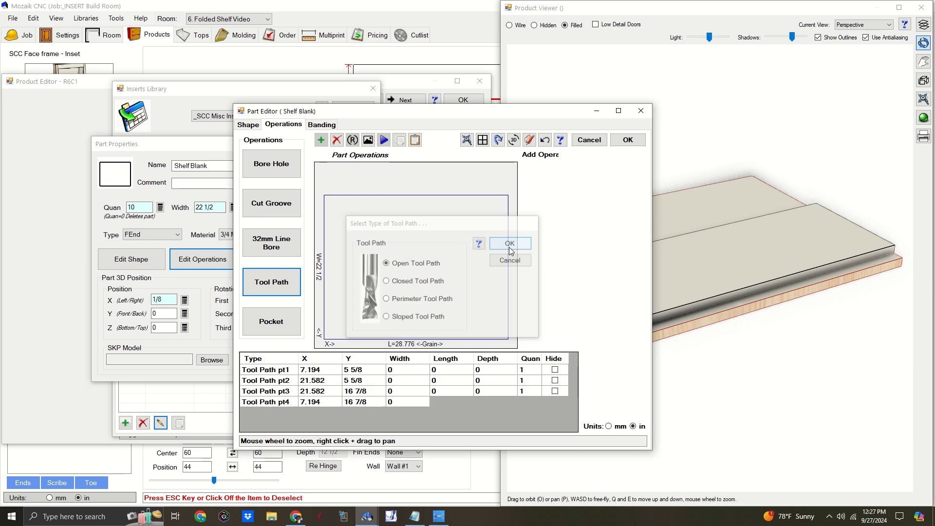
click(285, 403)
key(Delete)
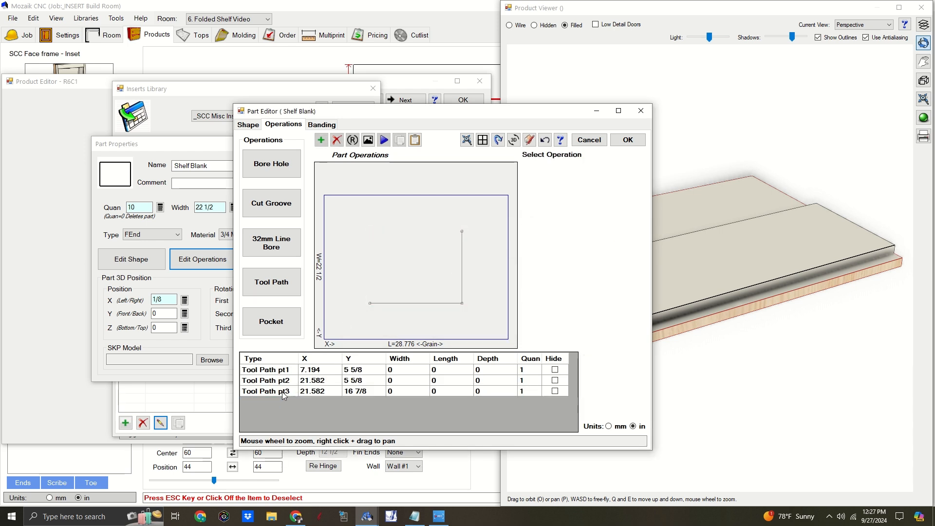
click(284, 391)
key(Delete)
Step: Give the tool path a depth formula that produces a 0.744 in deep cut
click(281, 375)
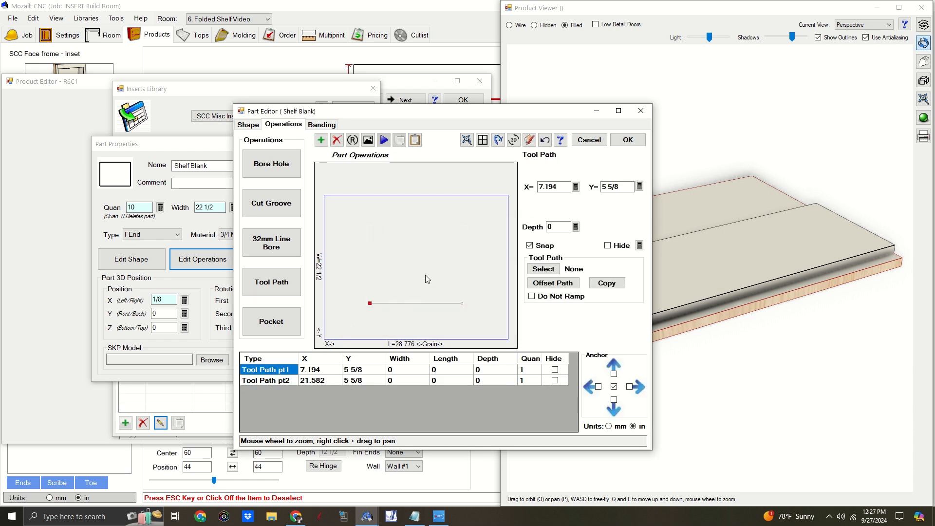
click(579, 229)
click(306, 174)
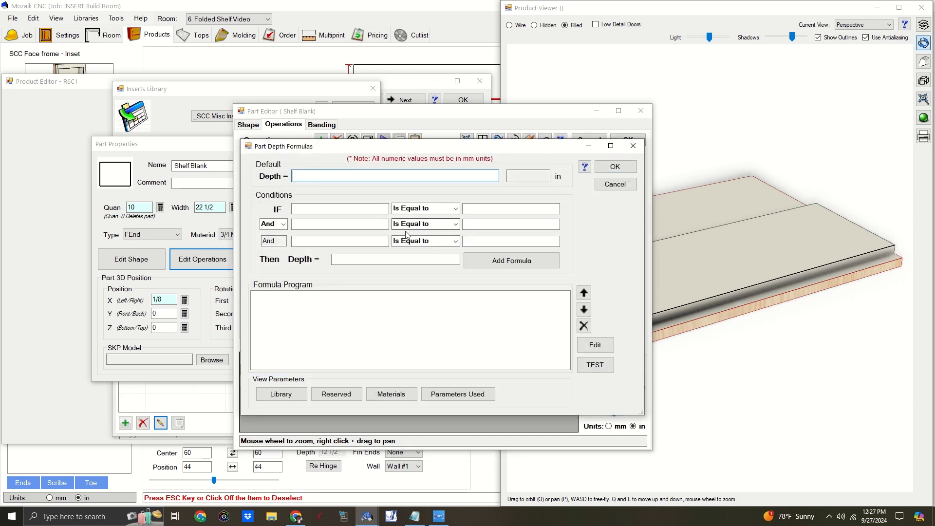
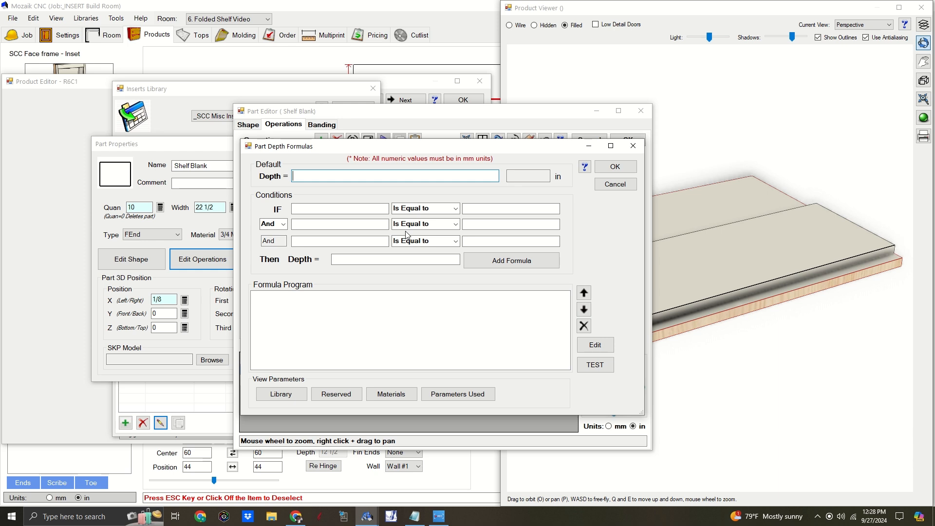
text(h)
drag(336, 177, 267, 177)
click(615, 167)
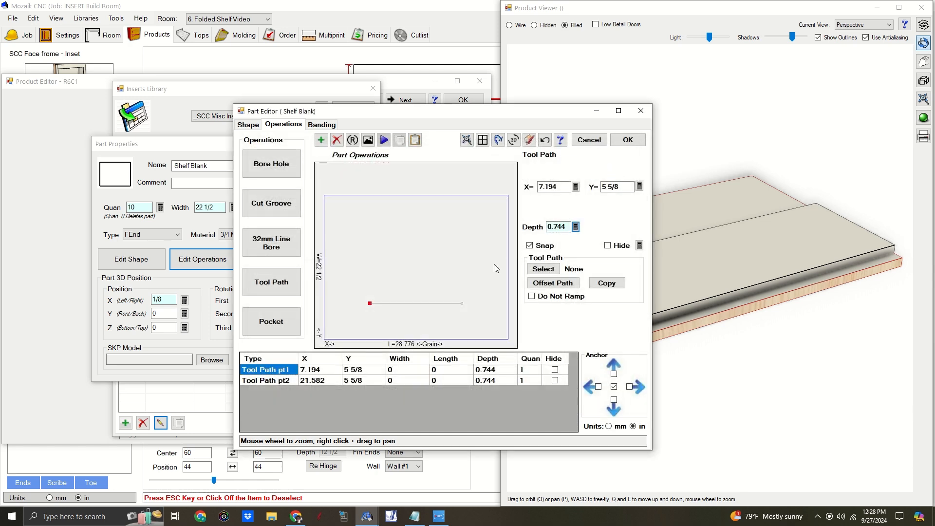
Step: Set the tool path's first point to X formula 0 and Y formula OpenD-Frame.th-AshDep
click(575, 187)
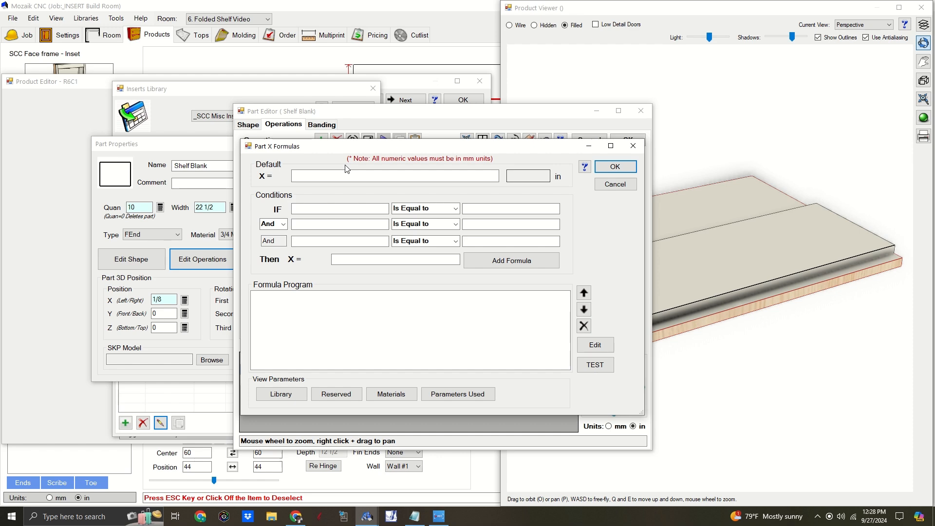
click(616, 166)
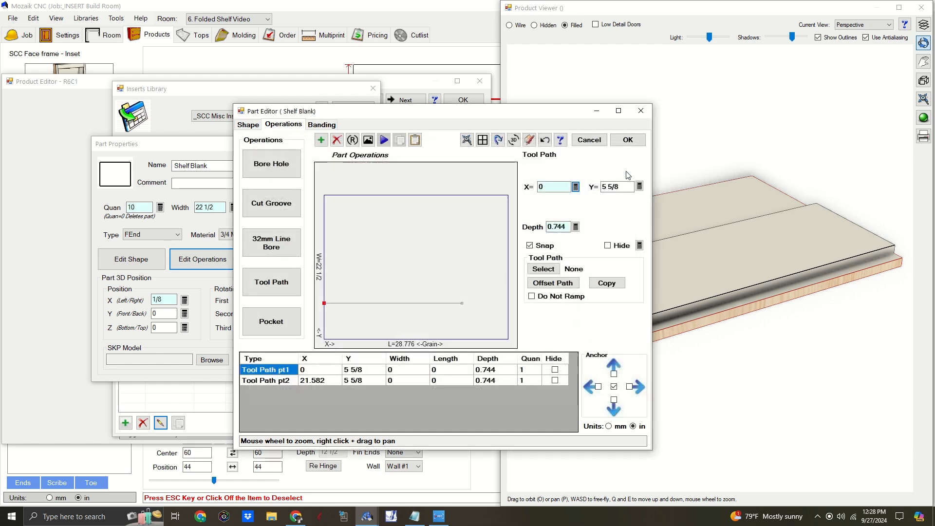
click(642, 187)
click(480, 176)
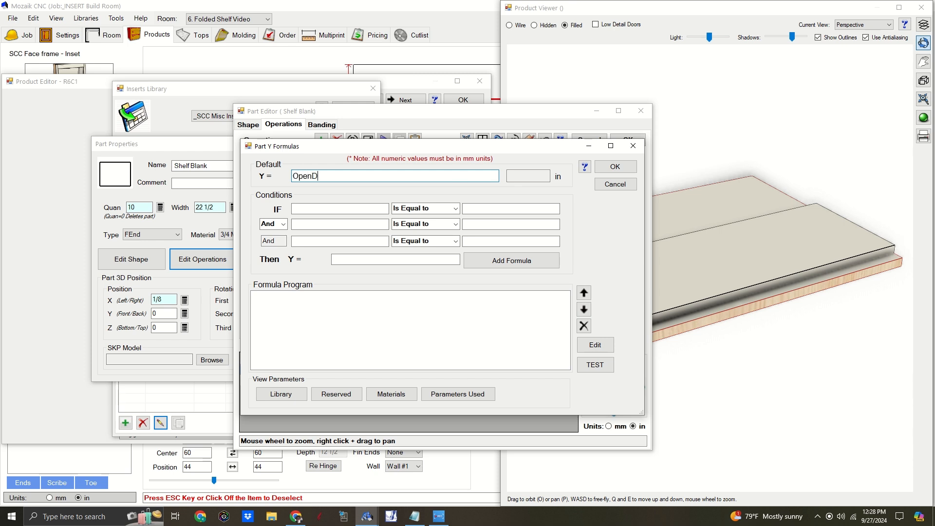
text(OpenD-Fram)
key(BackSpace)
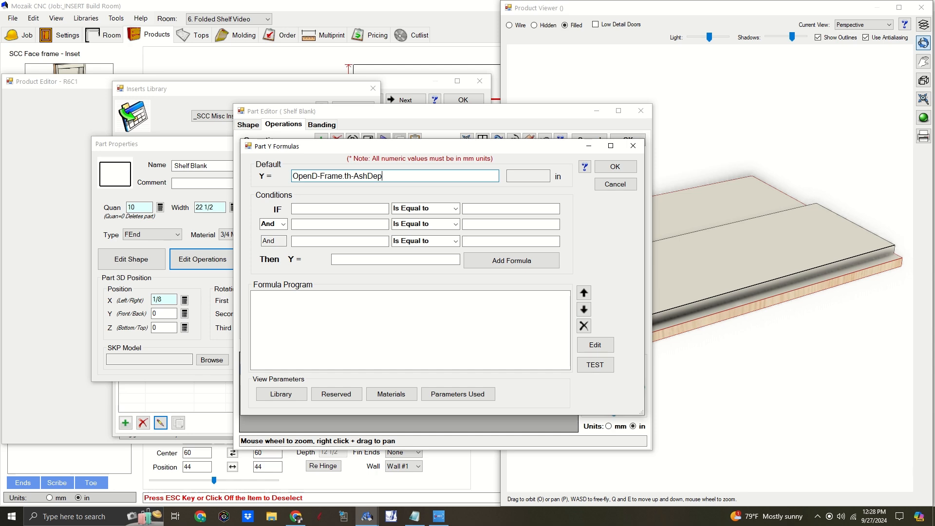
click(612, 166)
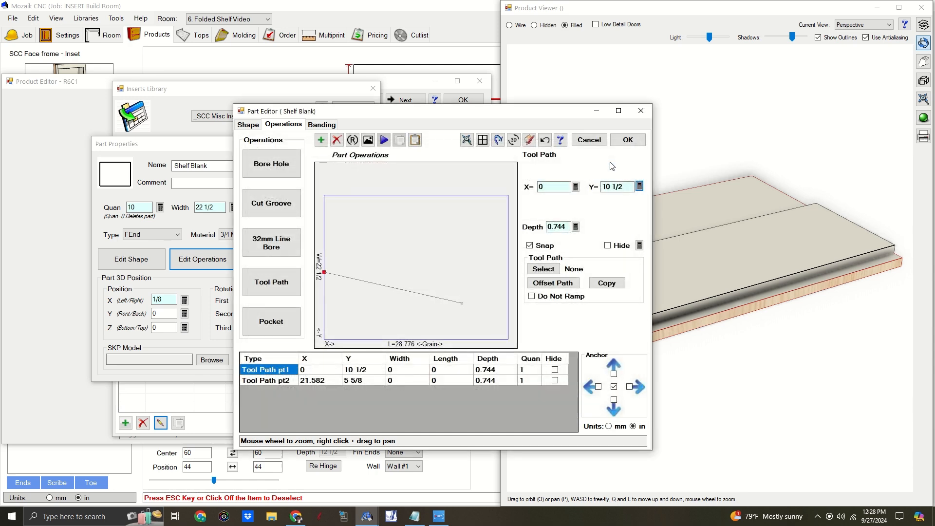
Step: Reuse the Y formula OpenD-Frame.th-AshDep for the tool path's second point and set that point's X formula to PartL
click(640, 186)
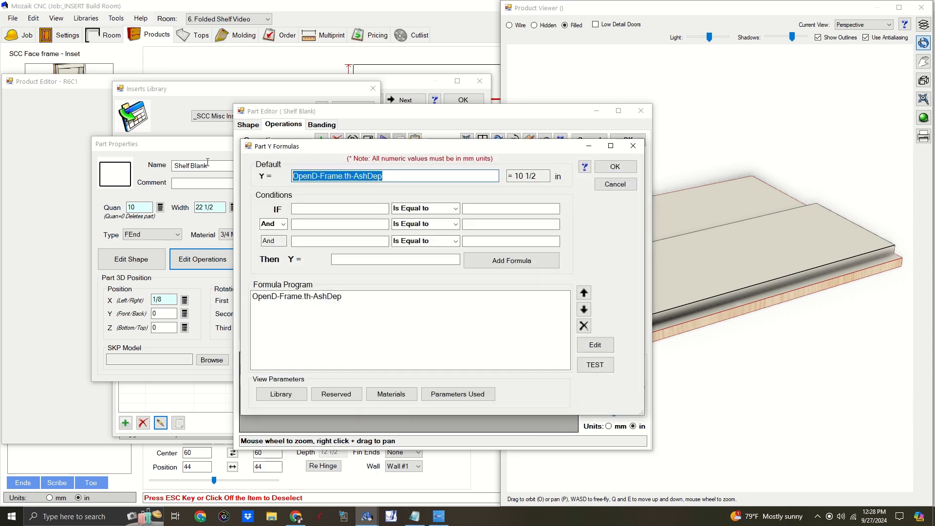
click(615, 167)
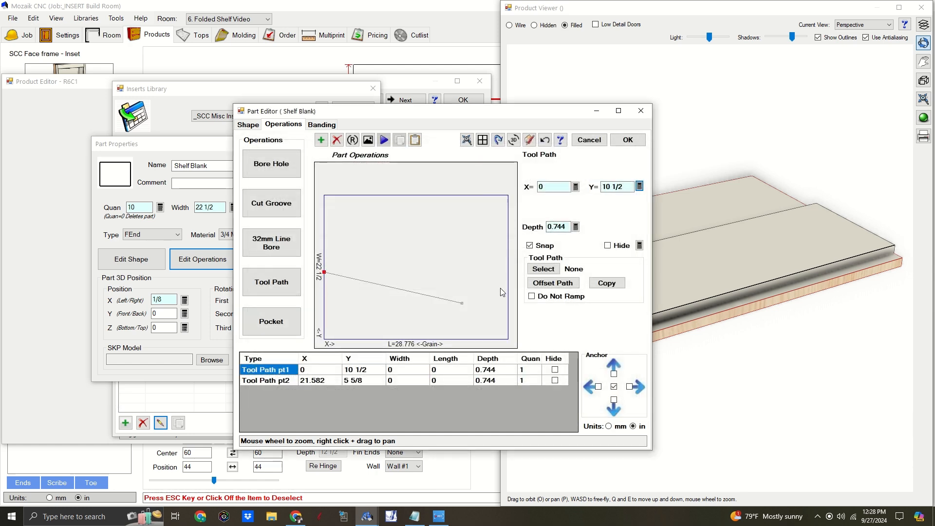
click(462, 304)
click(639, 186)
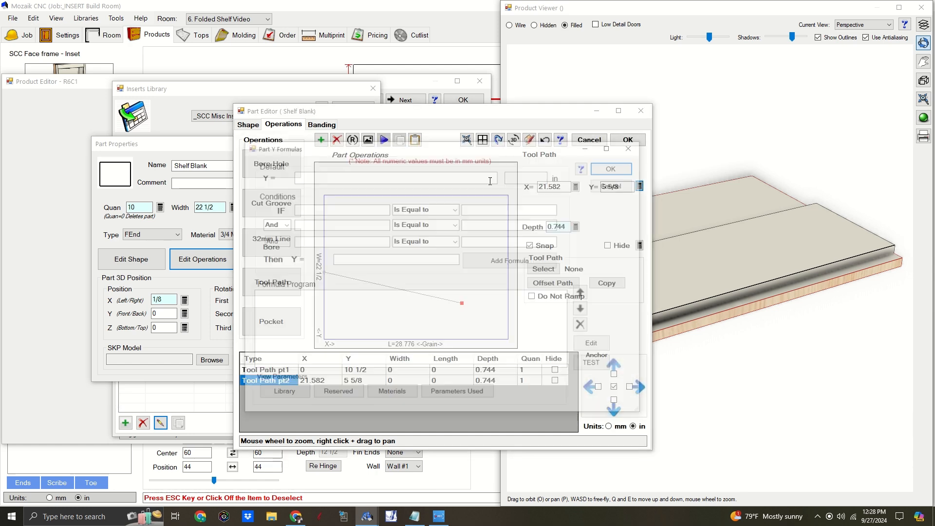
click(626, 170)
click(490, 179)
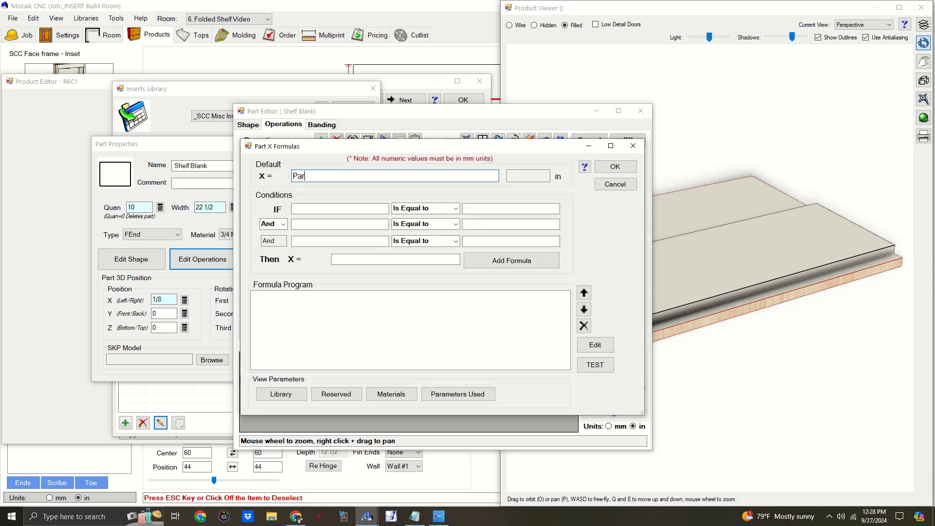
click(615, 167)
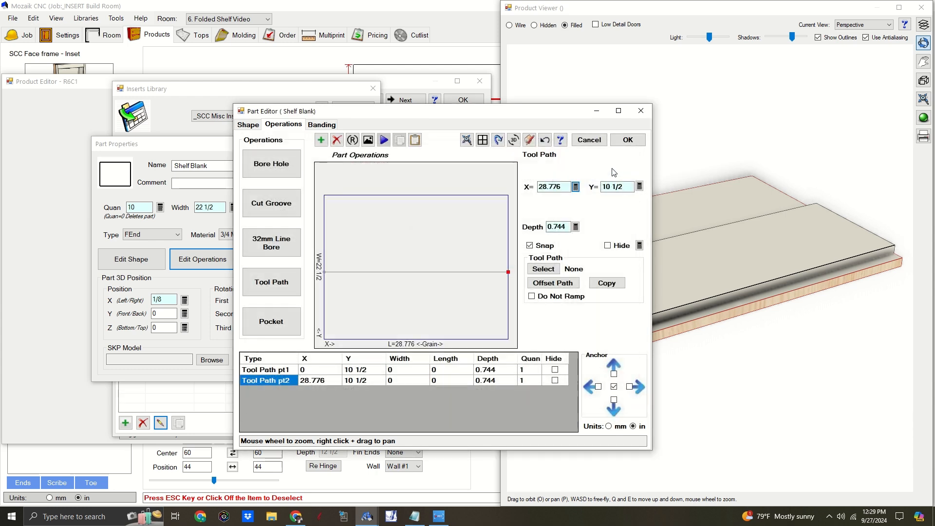
Step: Duplicate the two-point tool path on the Shelf Blank by copying and pasting it
scroll(363, 267, down, 1)
drag(325, 258, 491, 286)
click(400, 140)
click(415, 140)
Step: Set the duplicate tool path's first point to Y formula PartW-(OpenD-Frame.th-AshDep) and X formula PartL
click(286, 390)
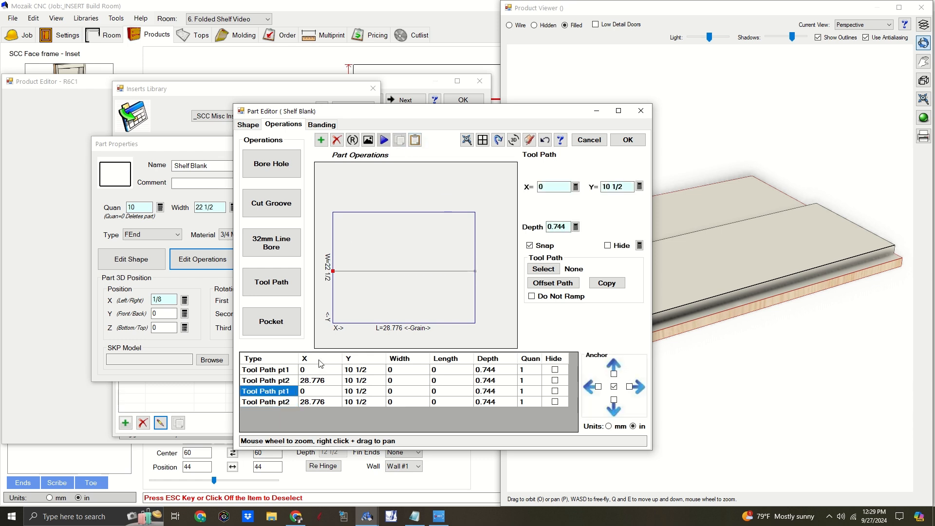
click(639, 187)
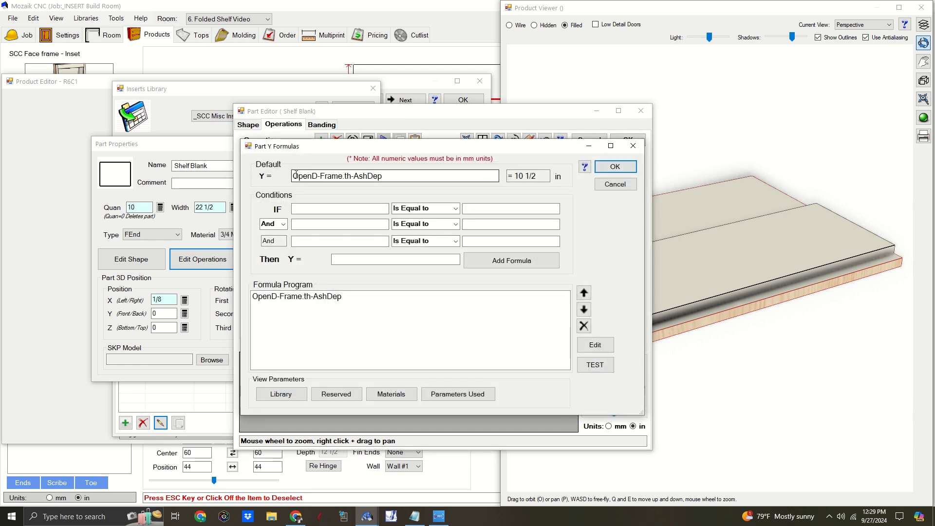
text(()
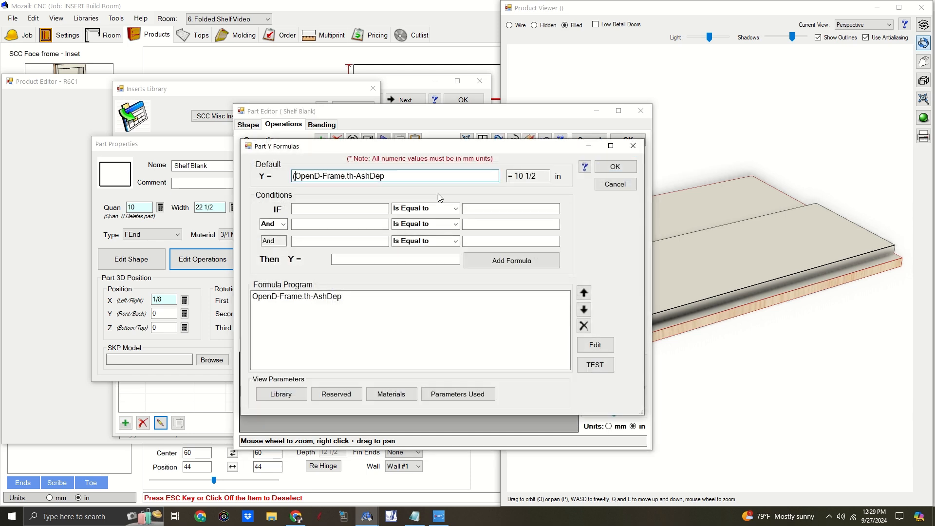
click(595, 365)
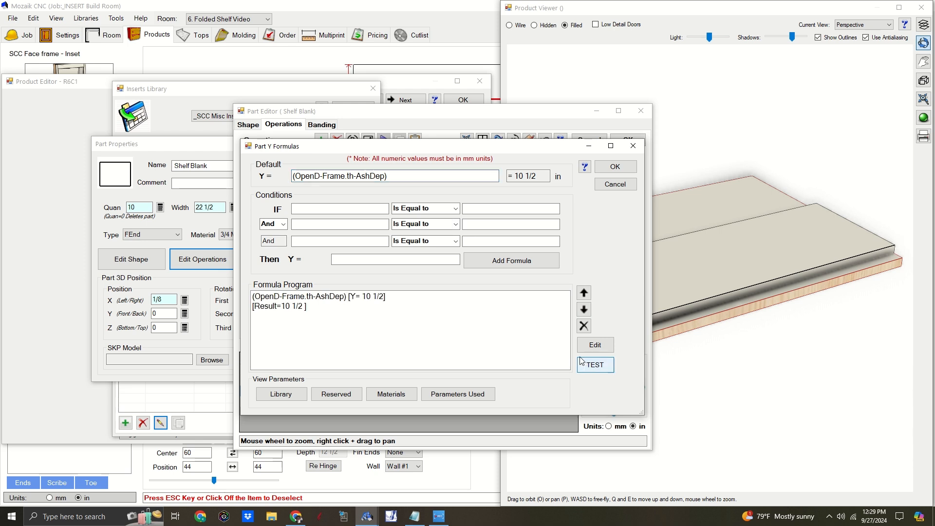
click(294, 175)
text(PartW-)
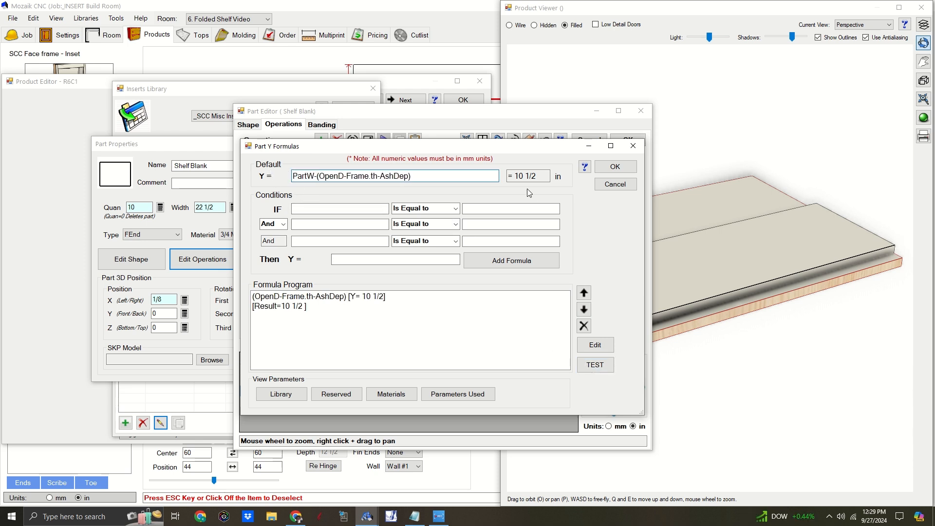
click(615, 167)
double_click(556, 188)
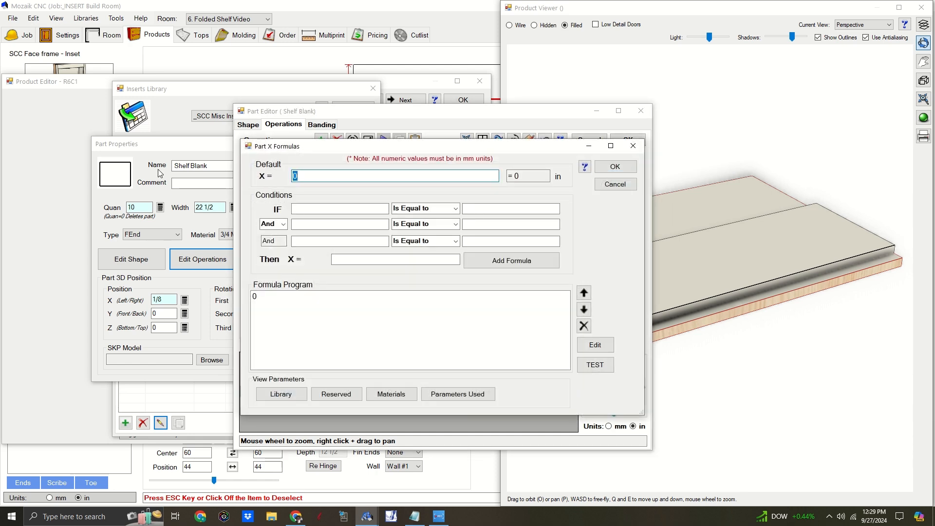
text(PartL)
click(617, 170)
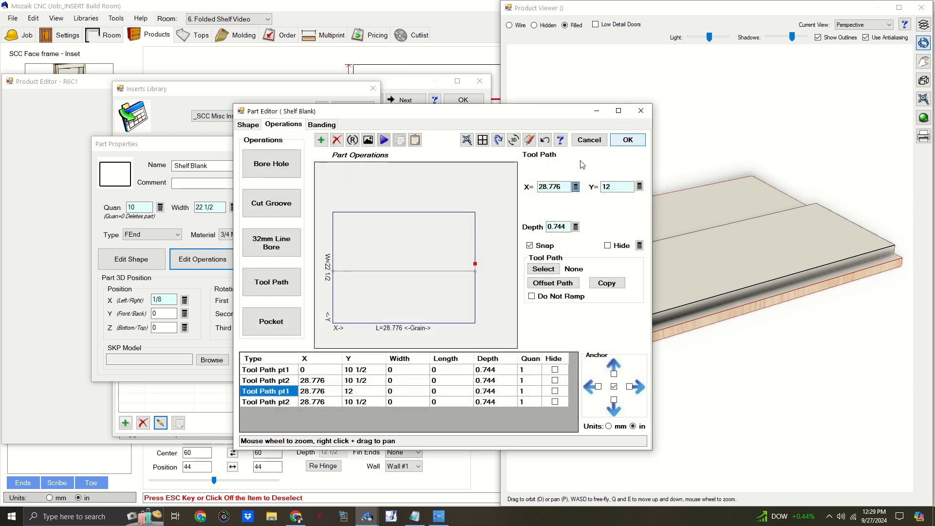
Step: Set the duplicate tool path's second point to X formula 0 and open its Y formula for editing
click(282, 403)
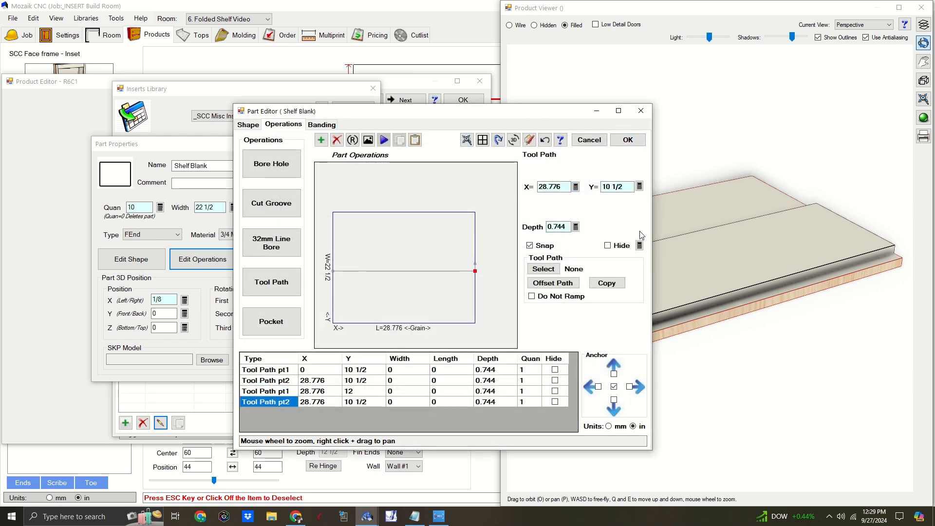
click(640, 186)
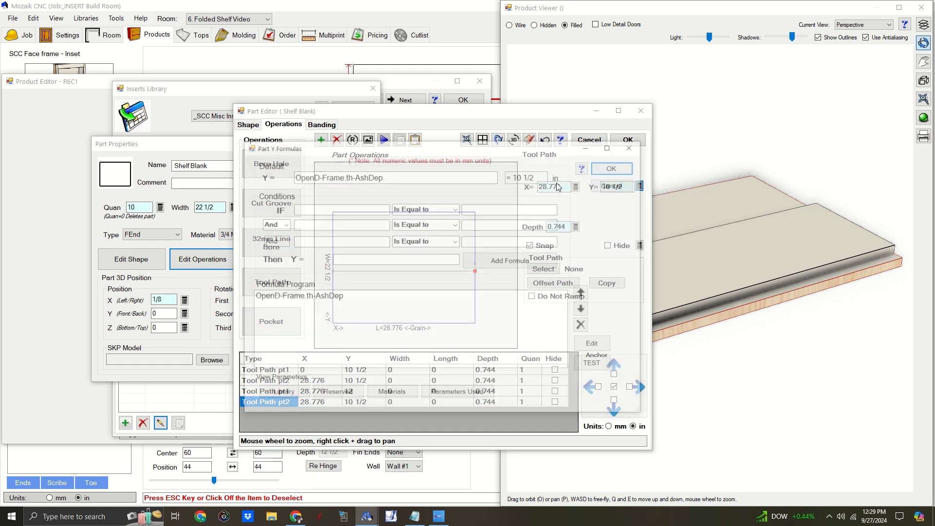
click(612, 185)
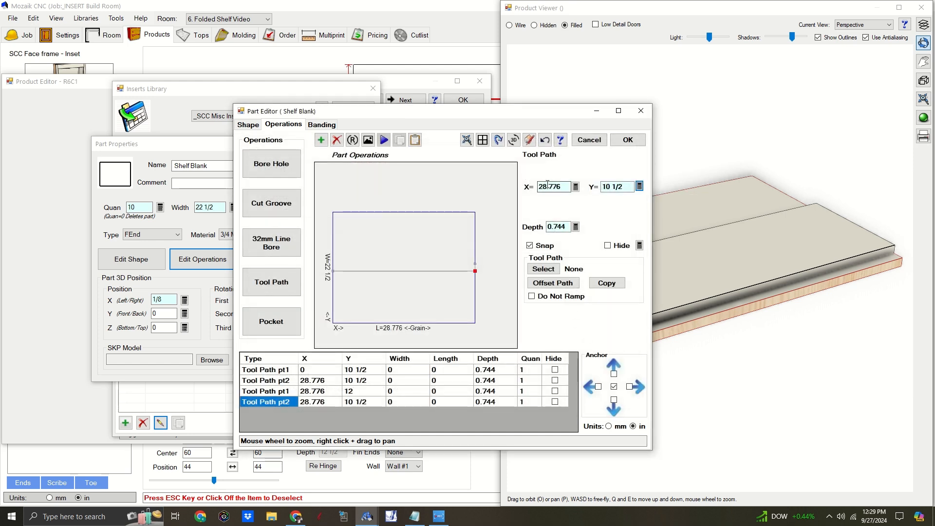
click(576, 187)
key(Tab)
text(0)
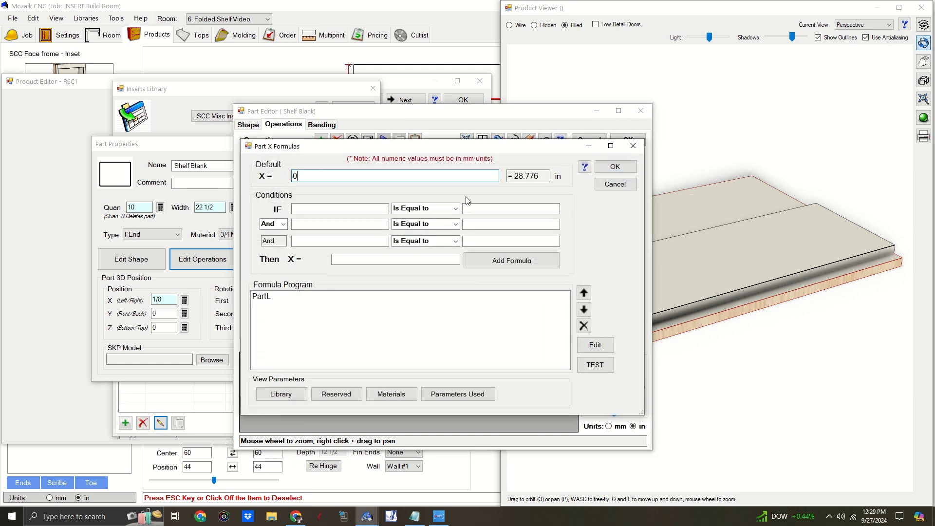
click(612, 167)
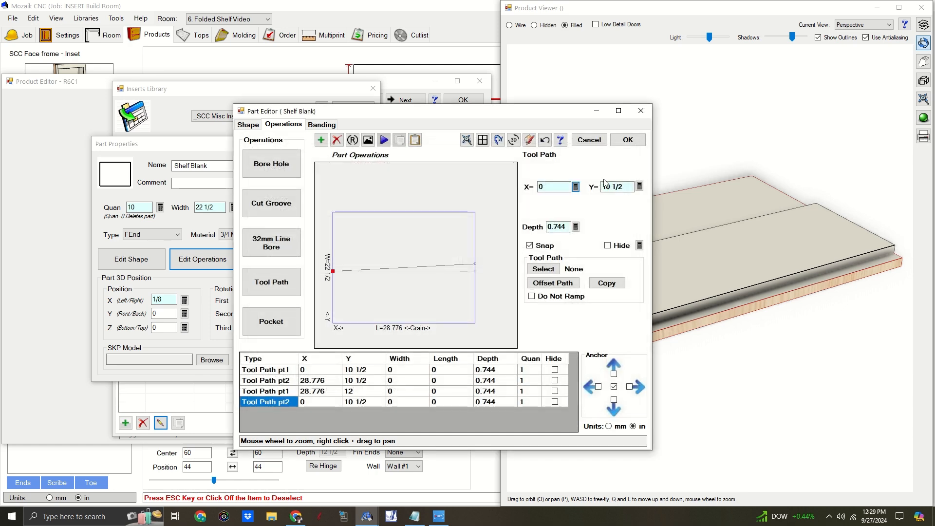
click(640, 186)
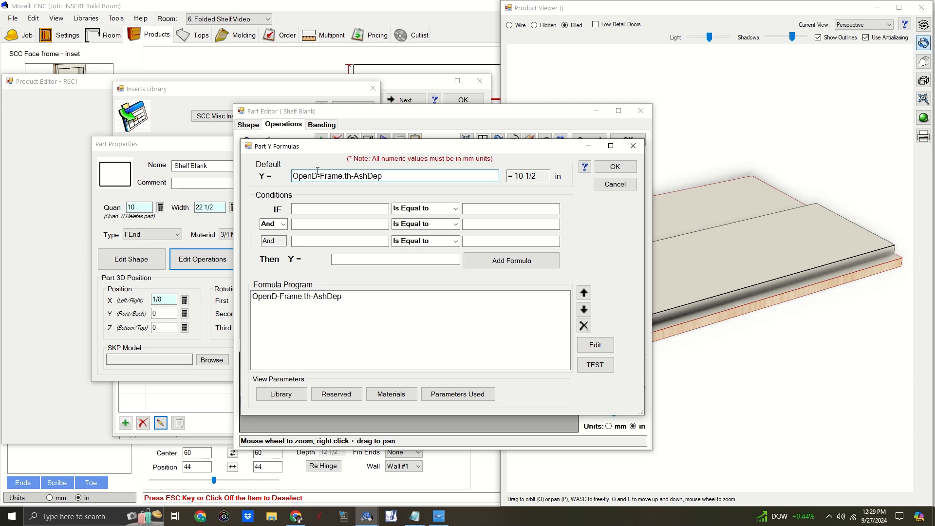
Step: Set the Y formula of the second tool path's end point to PartW-(OpenD-Frame.th-AshDep), test it, and inspect the part in 3D
text(()
text(PartW-)
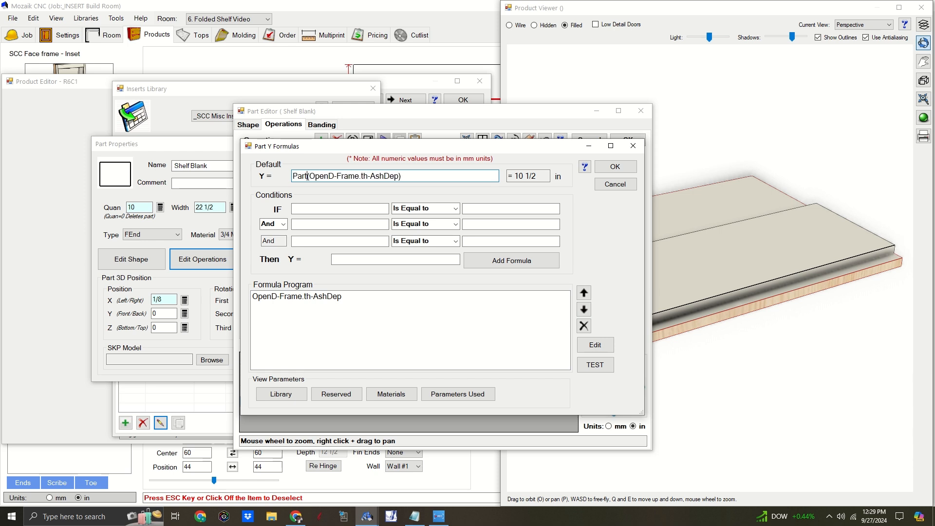
click(595, 365)
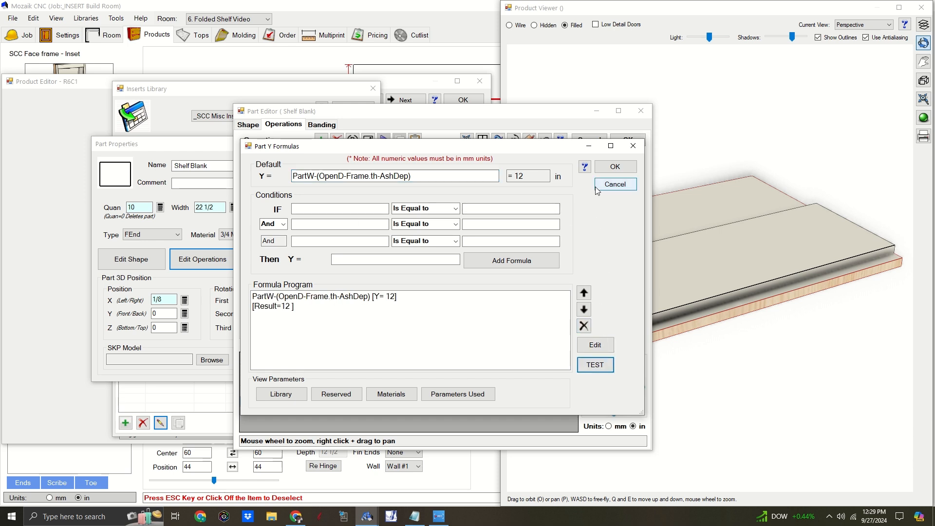
double_click(520, 176)
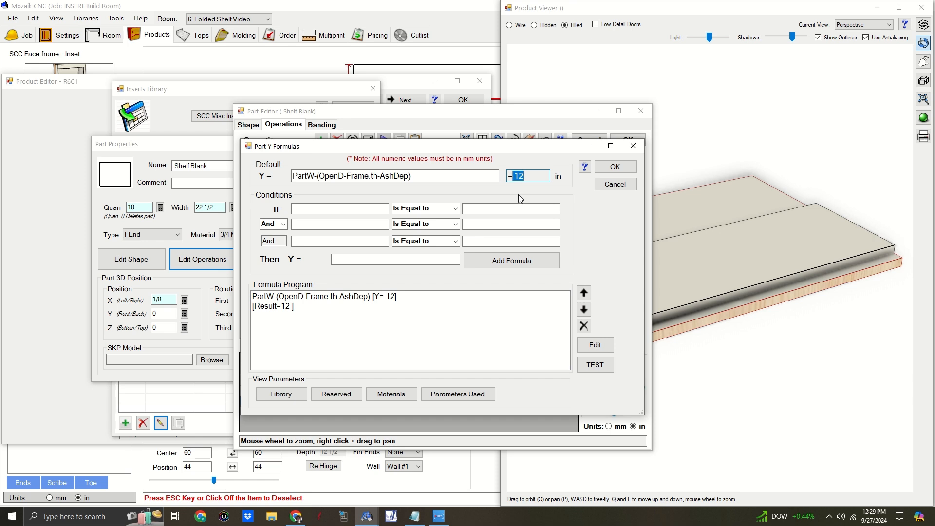
click(615, 167)
click(513, 140)
drag(439, 292, 531, 240)
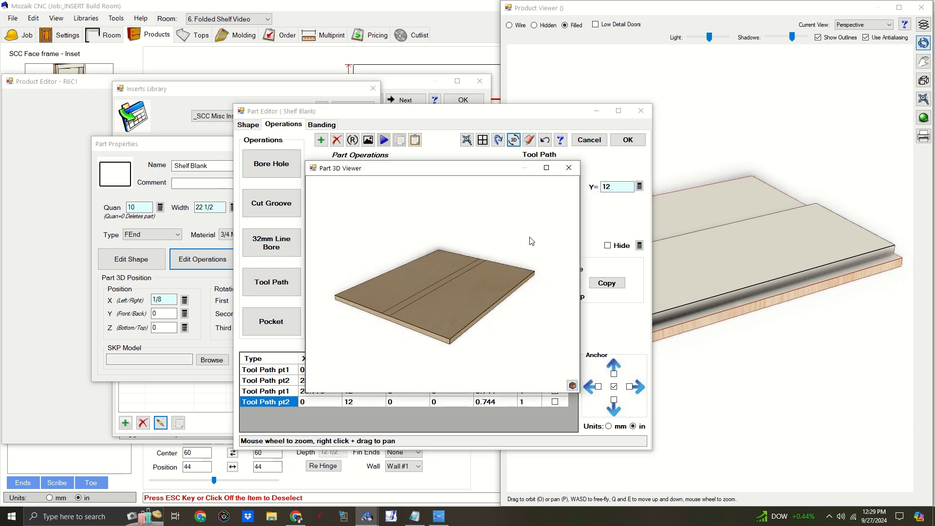
click(569, 168)
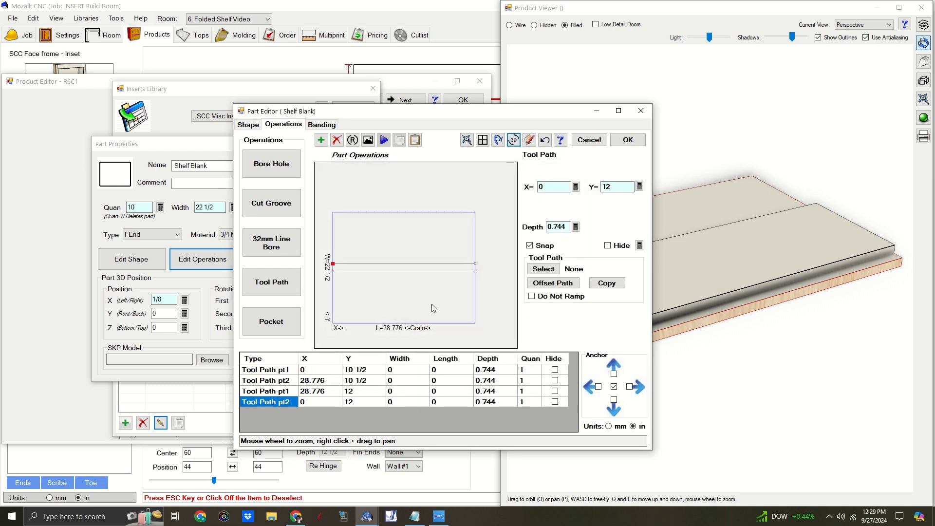
Step: Assign the 91 Degree tool with 2 5/8 diameter to both tool paths and inspect the resulting cuts in 3D
click(543, 269)
click(273, 305)
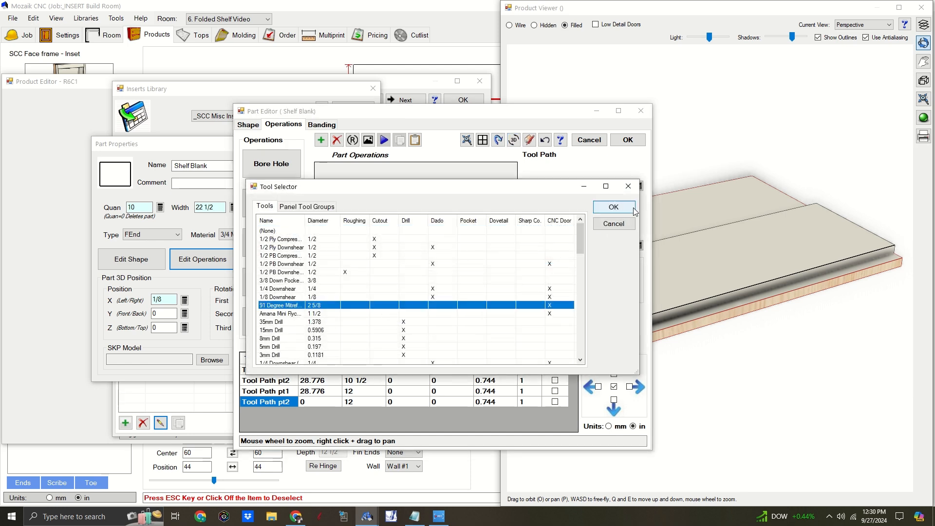
click(614, 207)
click(266, 373)
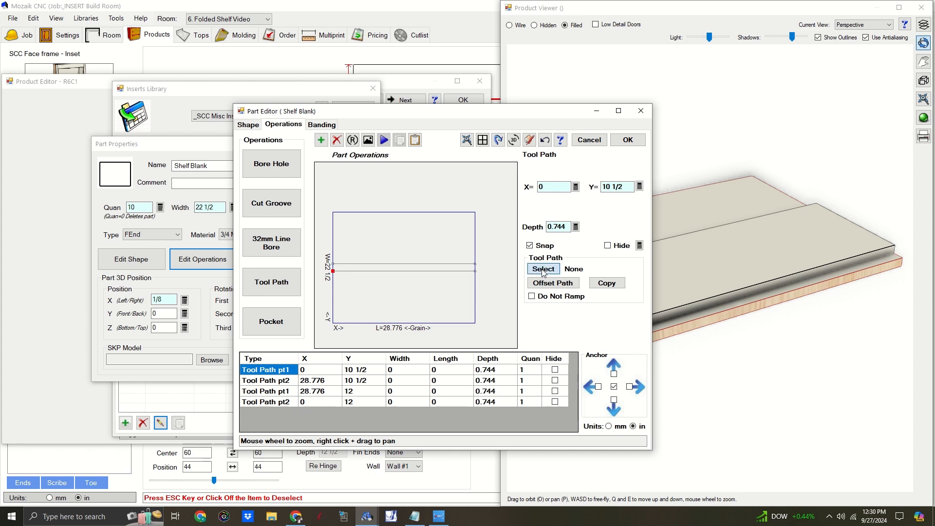
click(543, 269)
click(276, 305)
click(613, 207)
click(514, 140)
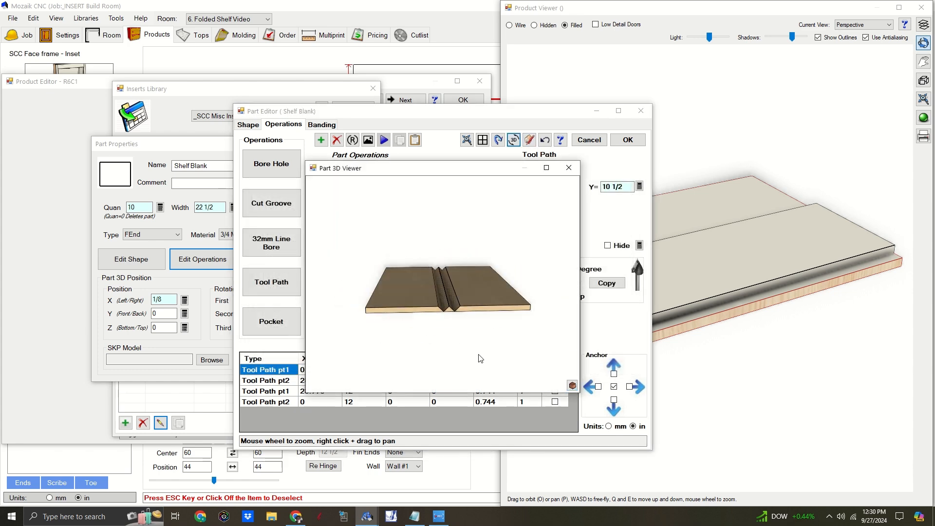
drag(465, 345, 463, 344)
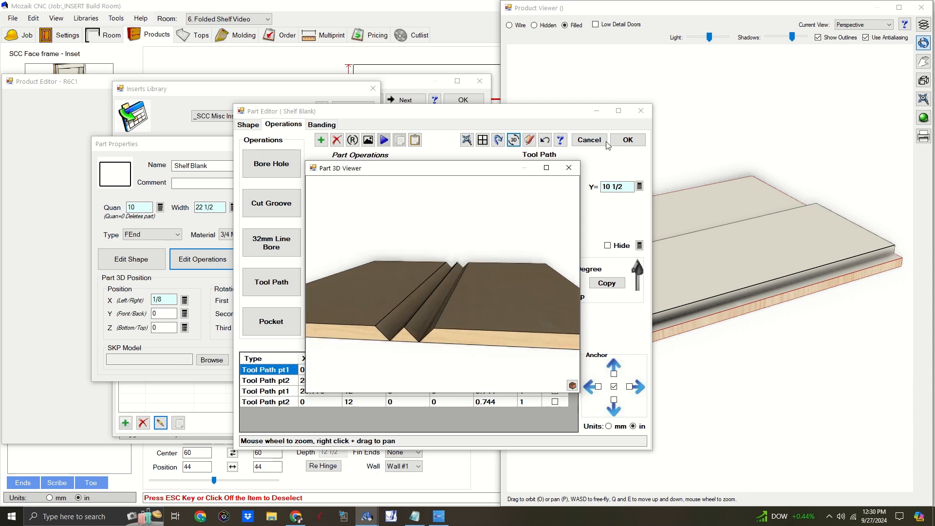
click(569, 168)
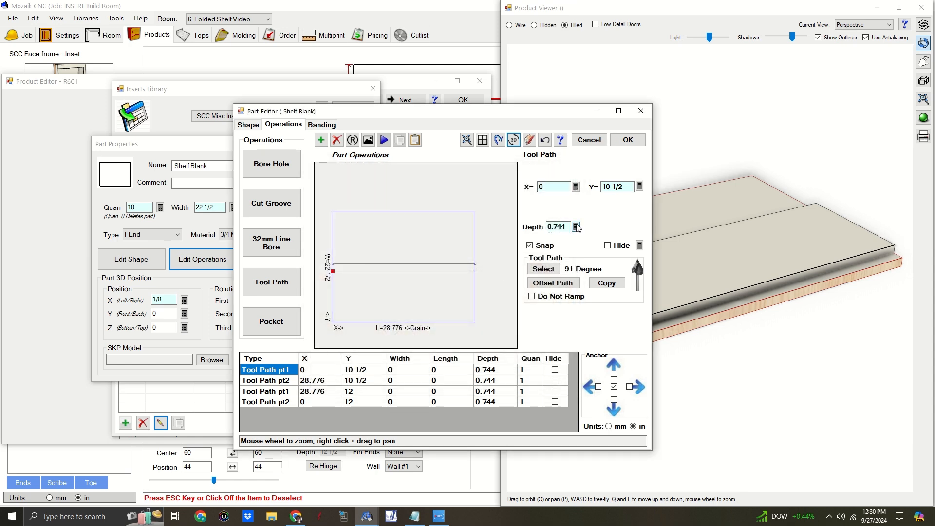
click(575, 227)
click(323, 177)
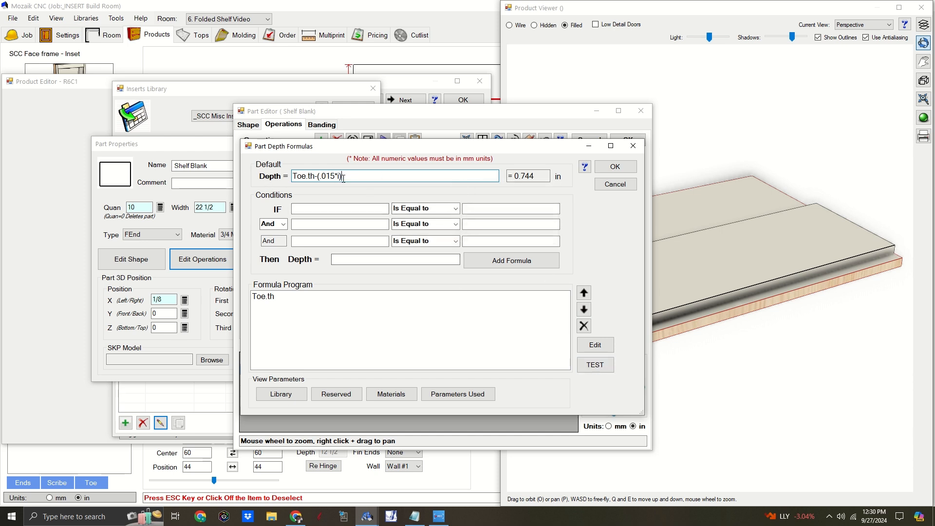
drag(343, 179, 292, 176)
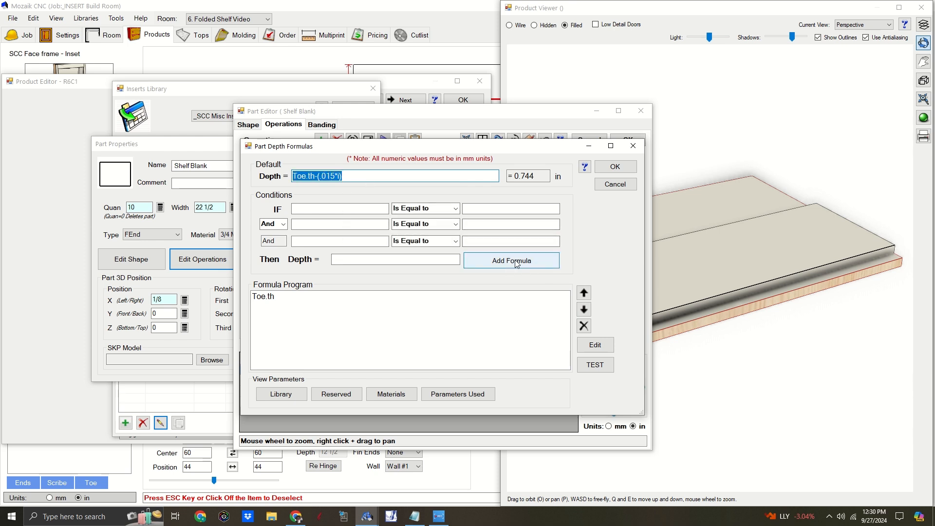
text(0)
key(BackSpace)
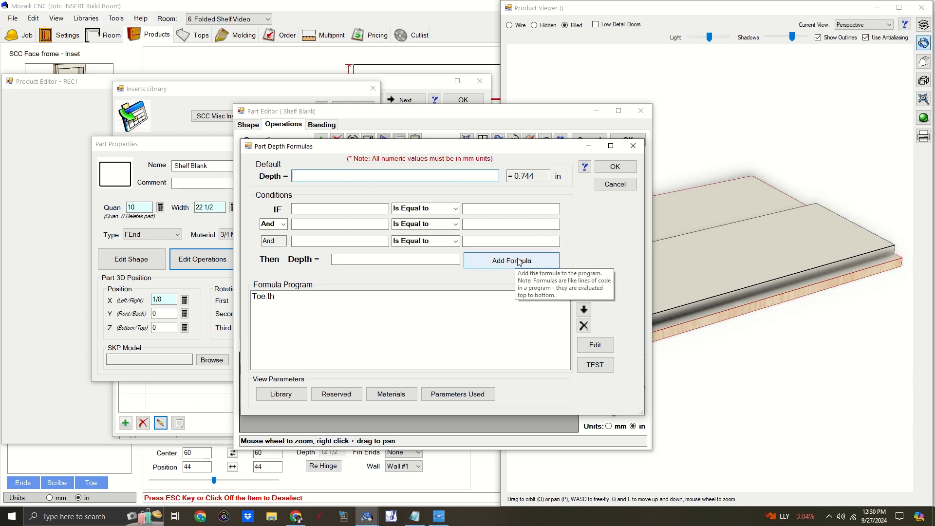
text(Toe.th)
click(616, 166)
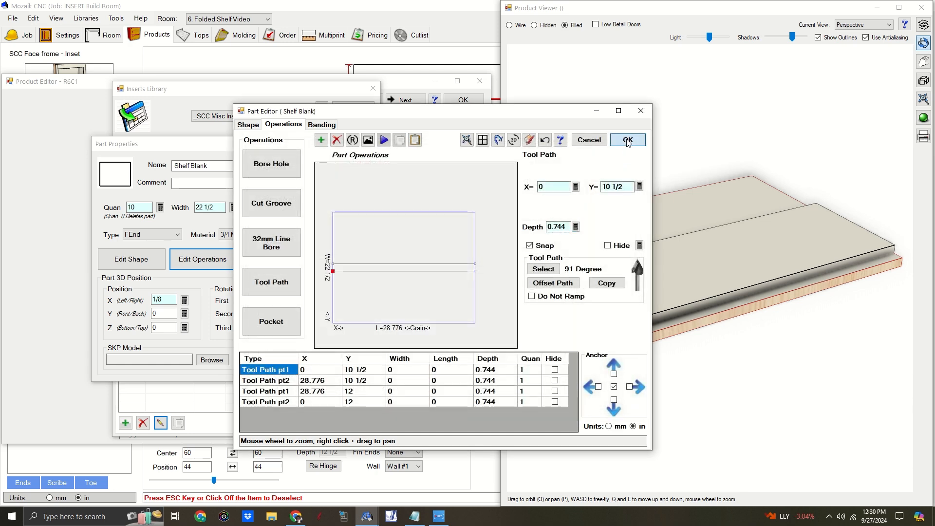
Step: Accept the Shelf Blank's operations and show the product as a wireframe in the Top view
click(628, 140)
click(883, 25)
click(877, 39)
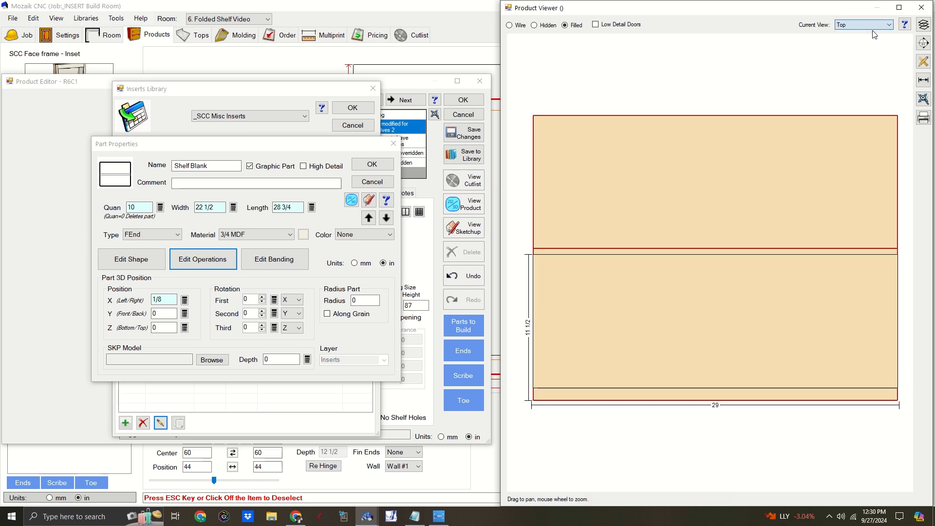
click(510, 25)
scroll(603, 159, down, 1)
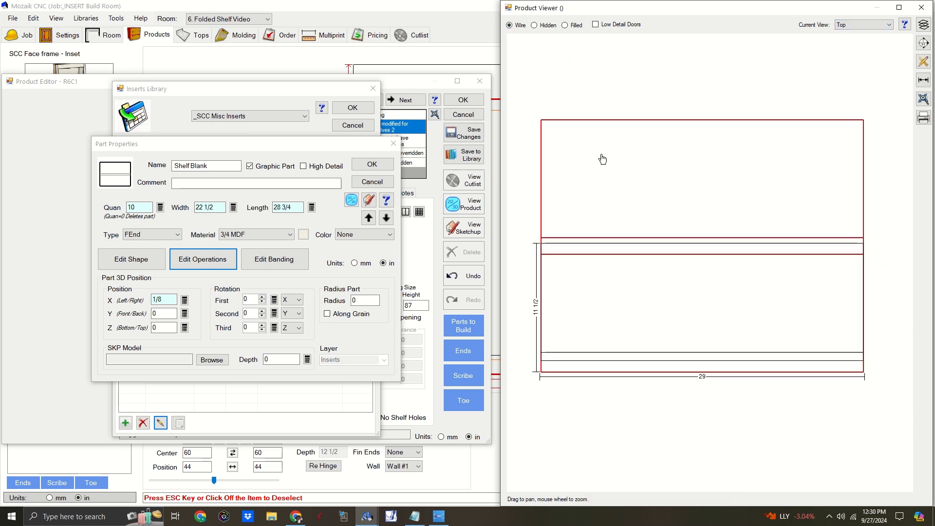
Step: Set the Shelf Blank's Y position formula to (PartW*-1)
click(184, 314)
click(135, 157)
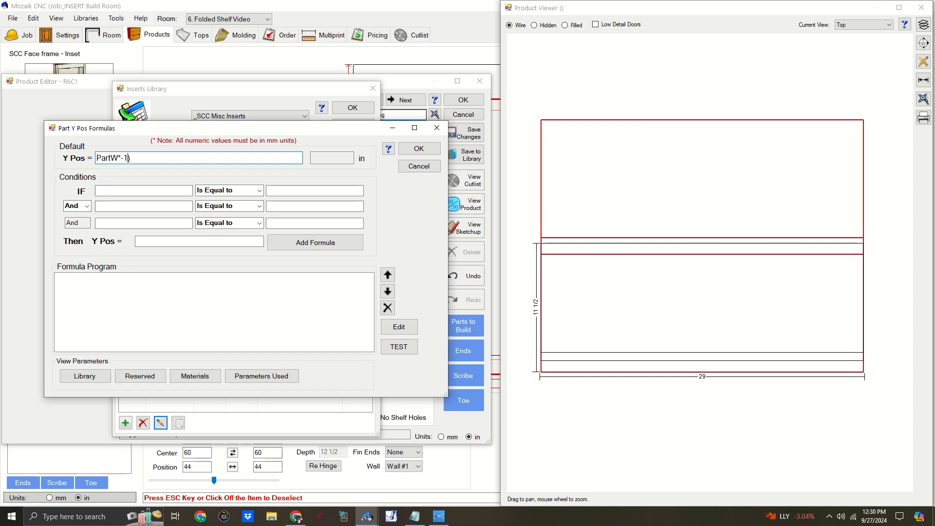
click(97, 158)
text(()
click(419, 148)
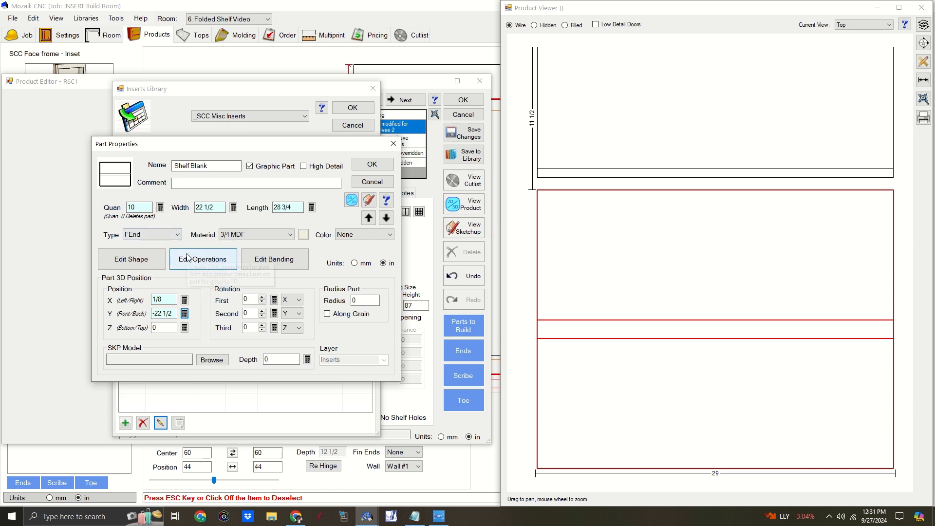
Step: Try (PartW*-1)+(OpenD-Frame.th-AshDep) as the Shelf Blank's Y position formula, test and apply it, and inspect the placement
click(184, 314)
click(160, 161)
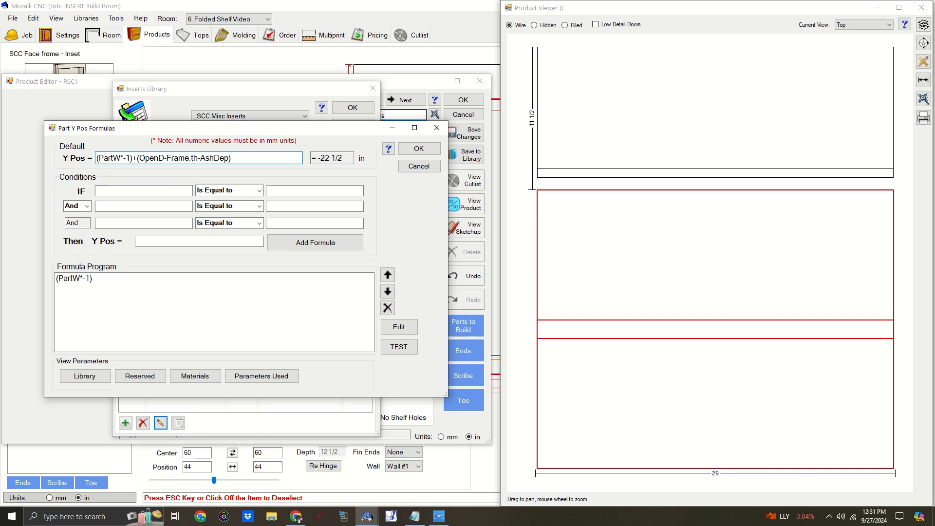
click(399, 347)
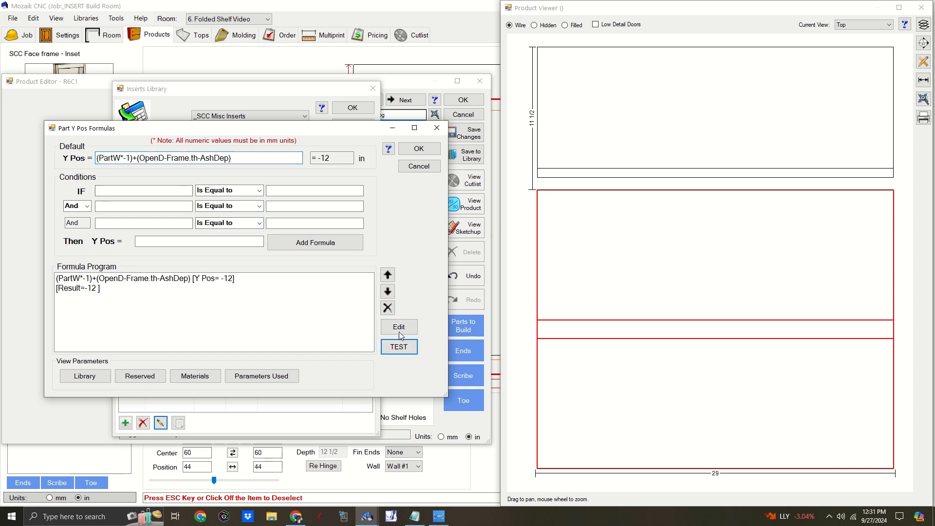
click(419, 149)
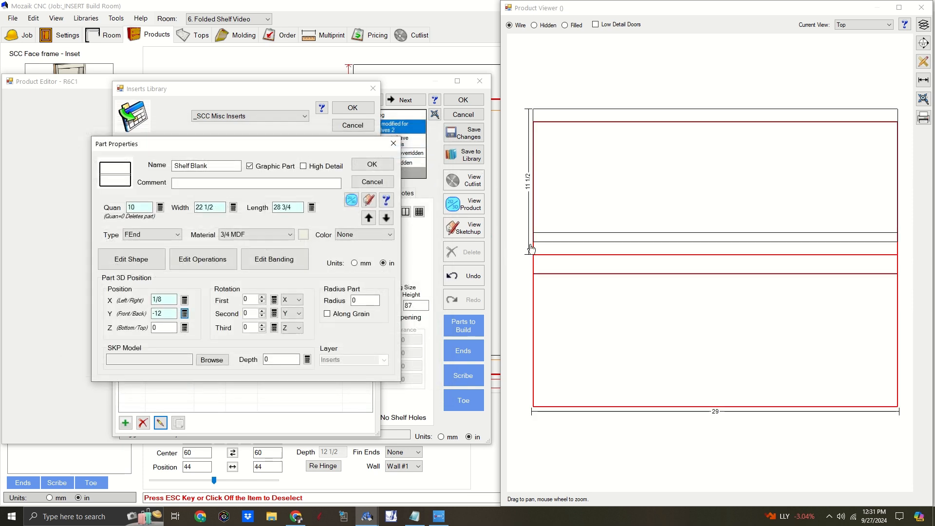
scroll(531, 250, up, 2)
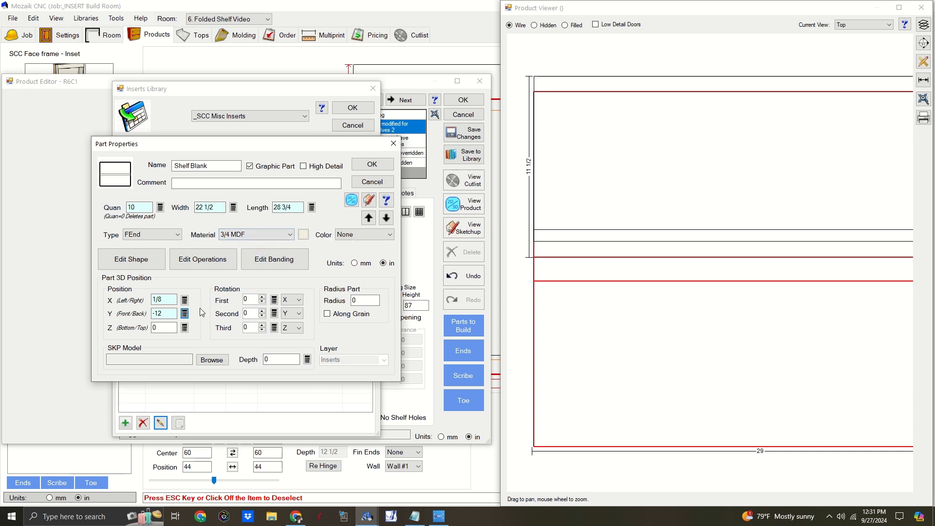
Step: Try (PartW*-1)+(OpenD+Frame.th+AshDep) as the Shelf Blank's Y position formula, then test and apply it
click(184, 313)
click(168, 158)
text(+(OpenD+Frame.th-AshDep)
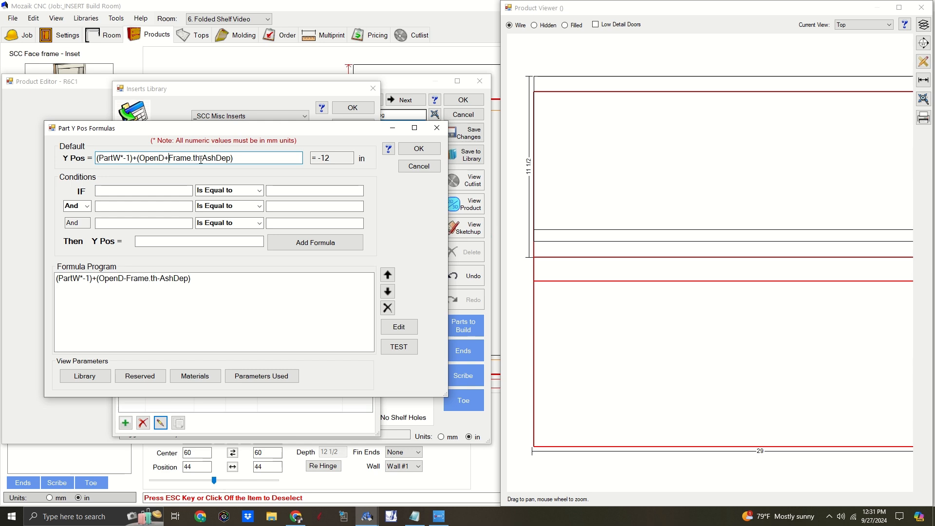
text(+)
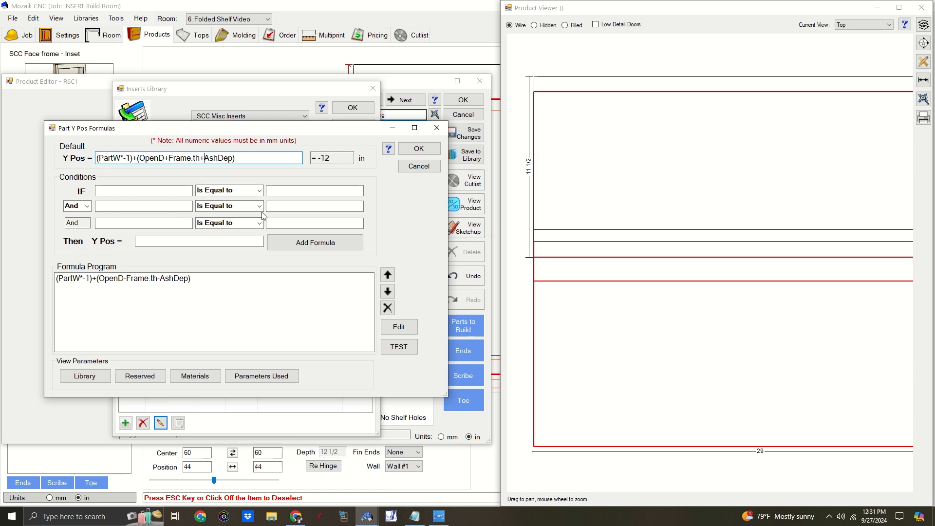
click(400, 346)
click(412, 150)
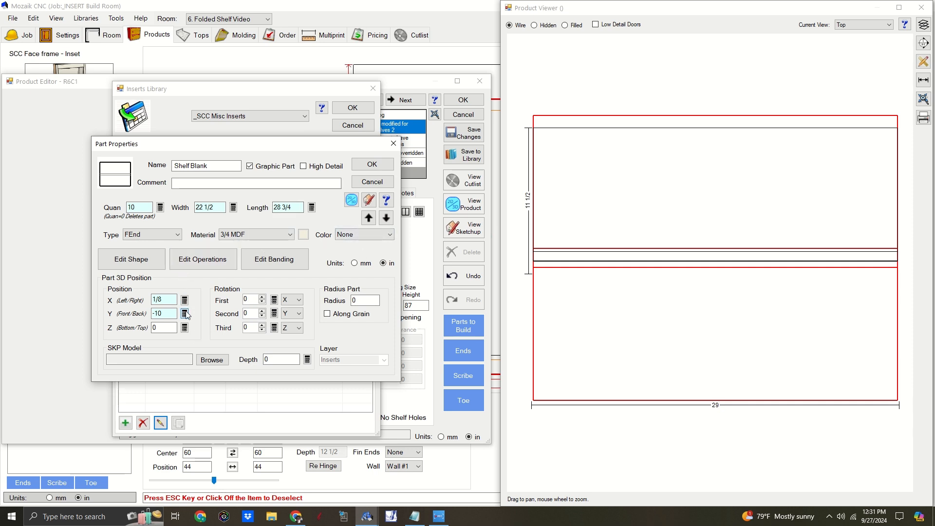
Step: Measure the front-to-back distance along the product's left edge, from the rear black outline to the black line near the cuts
click(924, 80)
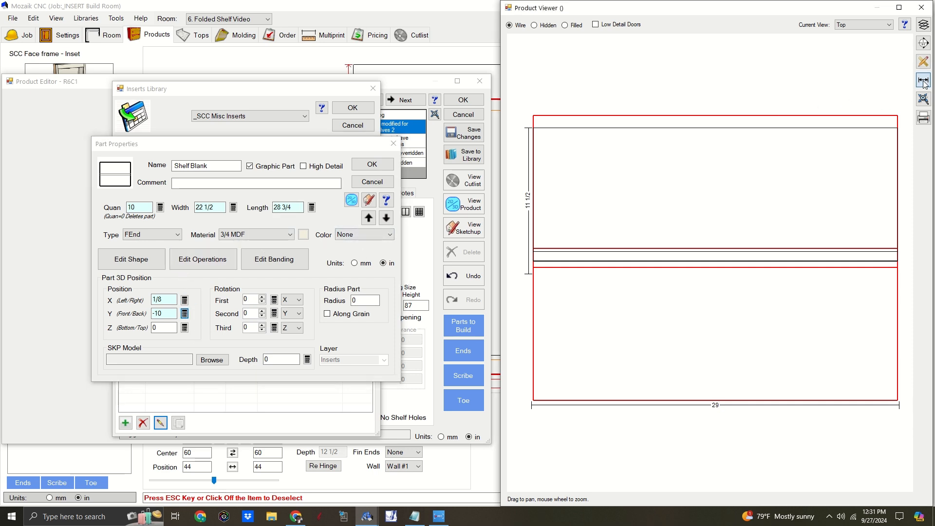
click(534, 128)
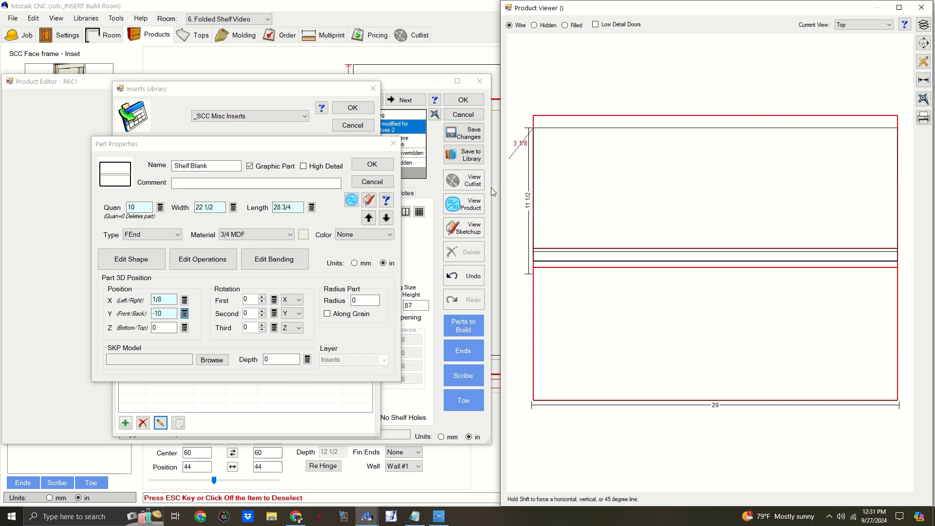
click(535, 266)
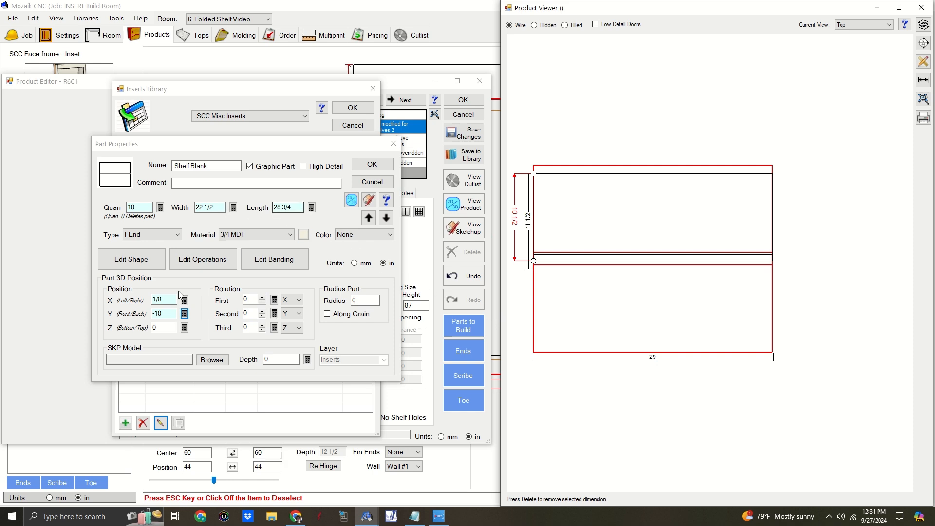
Step: Try (PartW*-1)+(OpenD+Frame.th-AshDep) as the Shelf Blank's Y position formula, then test and apply it
click(184, 314)
double_click(202, 158)
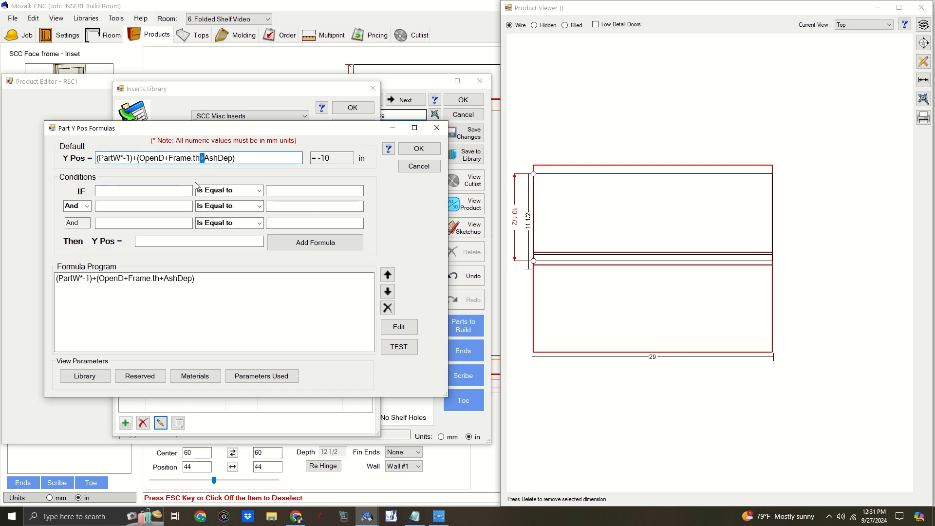
key(Delete)
click(402, 347)
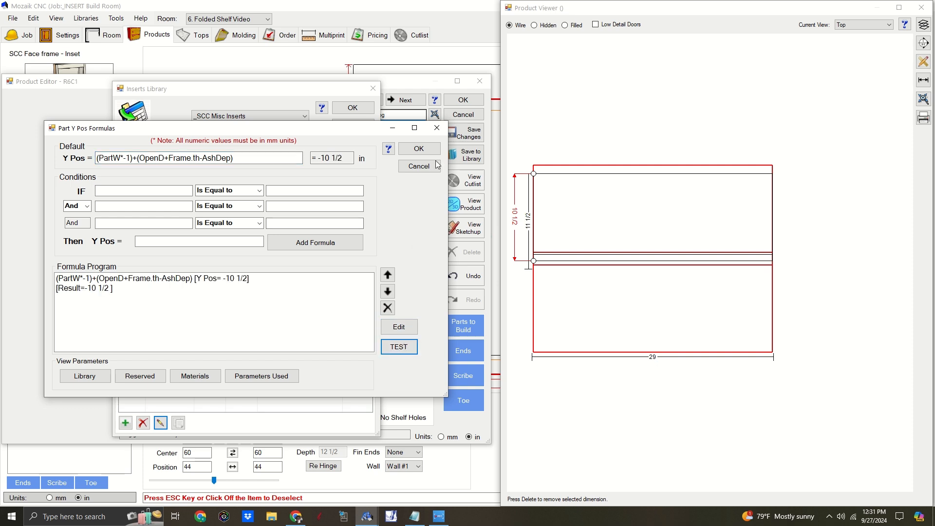
click(437, 150)
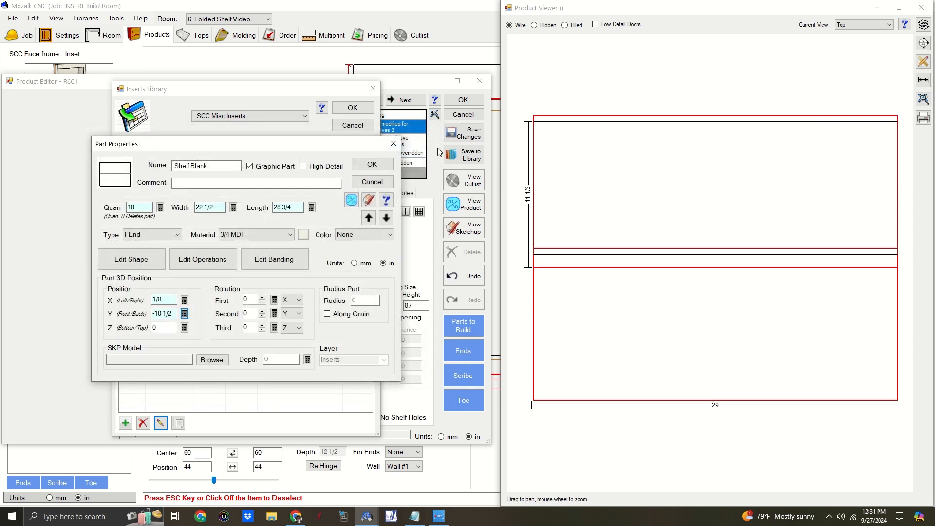
Step: Remove the added OpenD, Frame.th and AshDep terms so the Y position formula is only (PartW*-1), and apply it
click(184, 314)
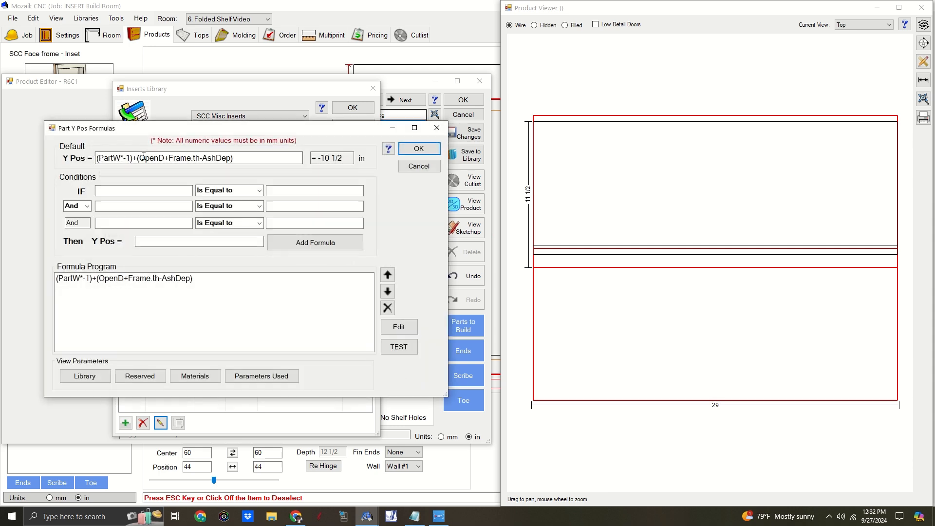
drag(133, 158, 238, 158)
key(Delete)
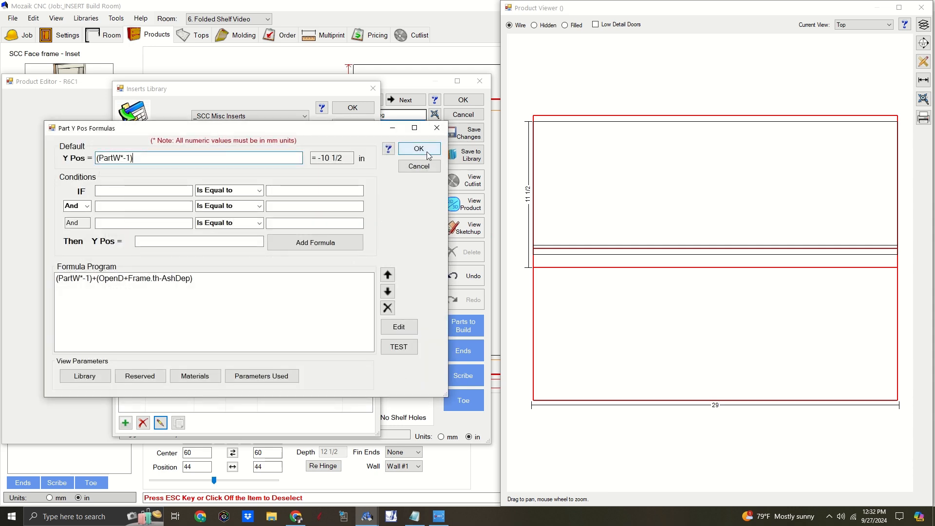
click(428, 154)
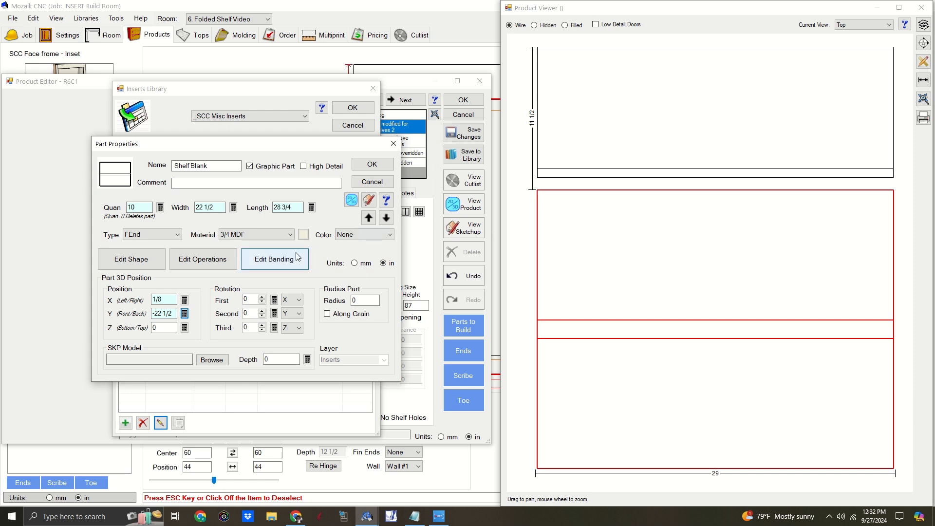
Step: Set the Shelf Blank's Y position formula to (PartW*-1)+Frame.th+AshDep and apply it
click(184, 313)
text(+Frame.th+AshDep)
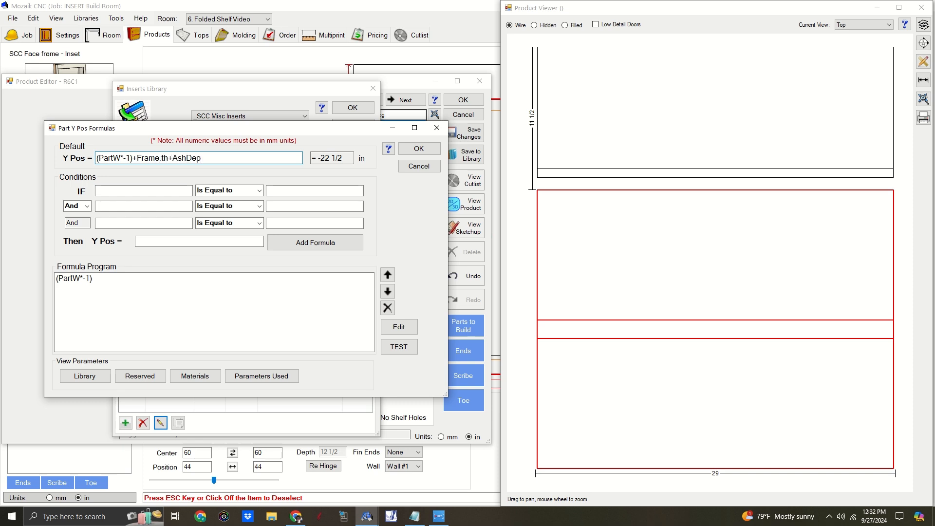
click(420, 152)
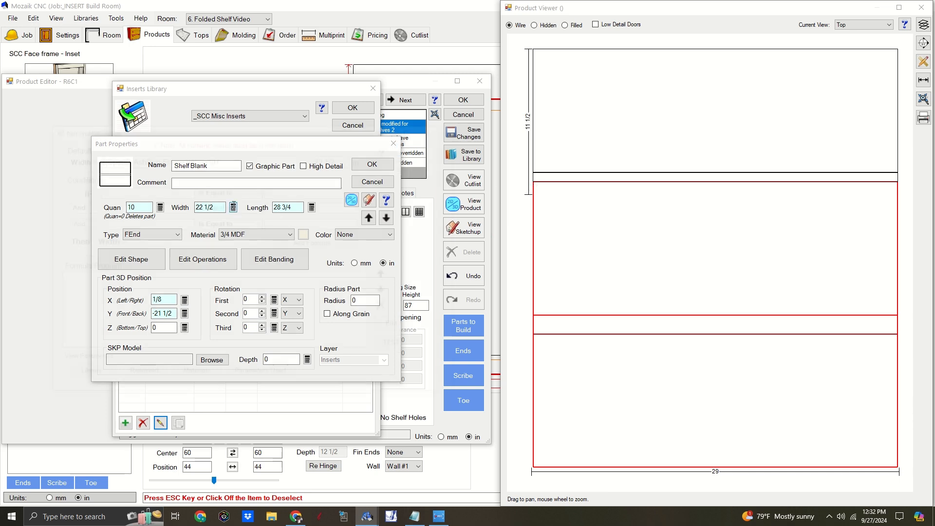
Step: Check the Shelf Blank's width formula, then extend the Y position formula to (PartW*-1)+Frame.th+AshDep+(OpenD-Frame.th-AshDep), test and apply it
click(234, 208)
click(408, 153)
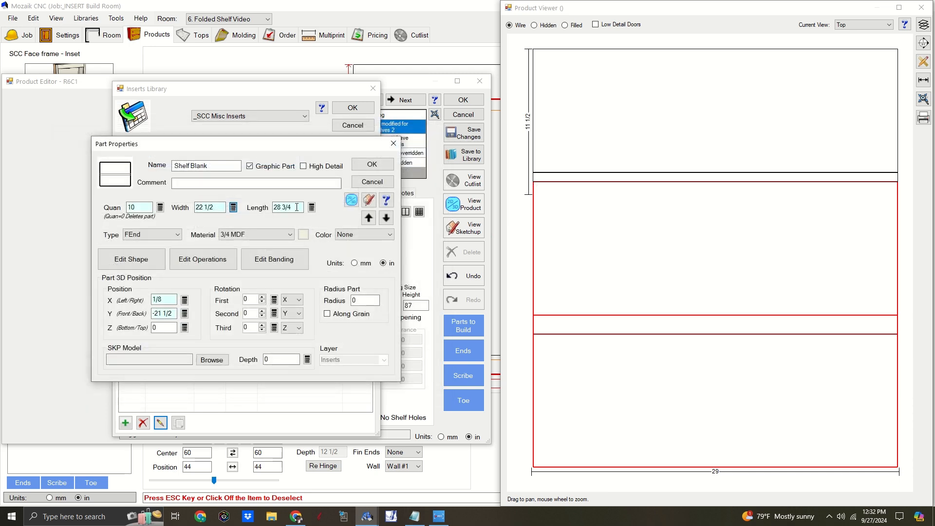
click(184, 315)
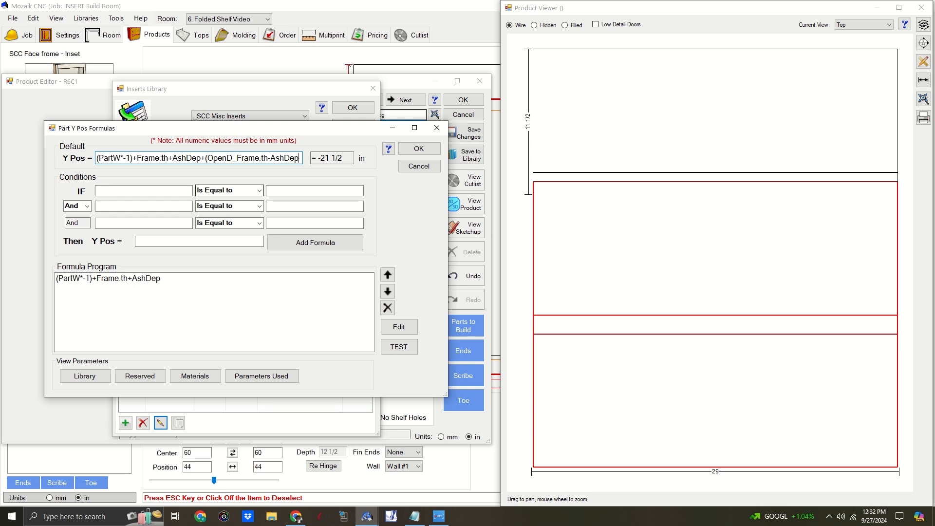
drag(233, 159, 236, 160)
text(-)
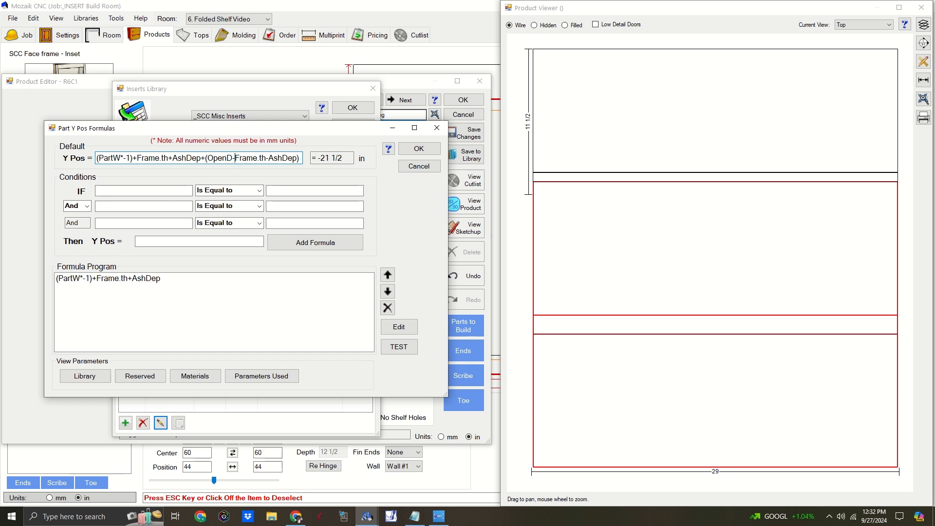
click(386, 332)
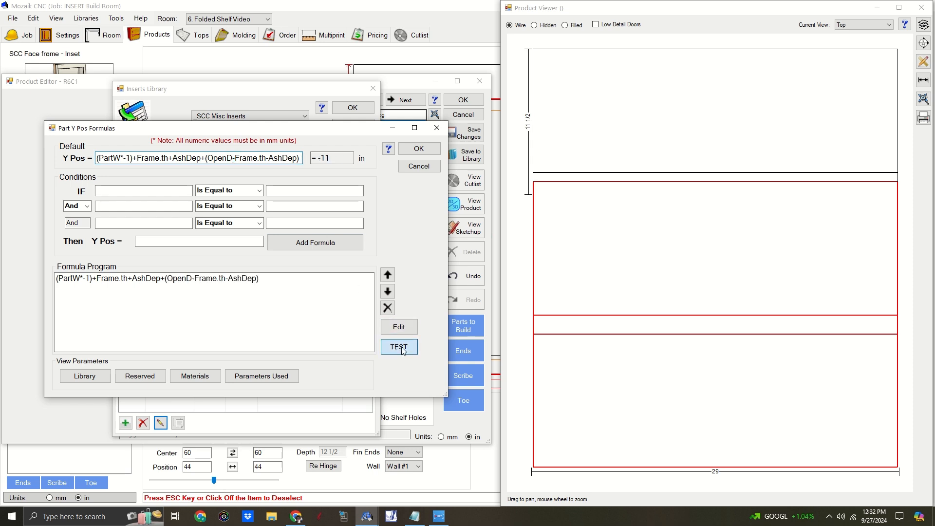
click(399, 347)
click(420, 150)
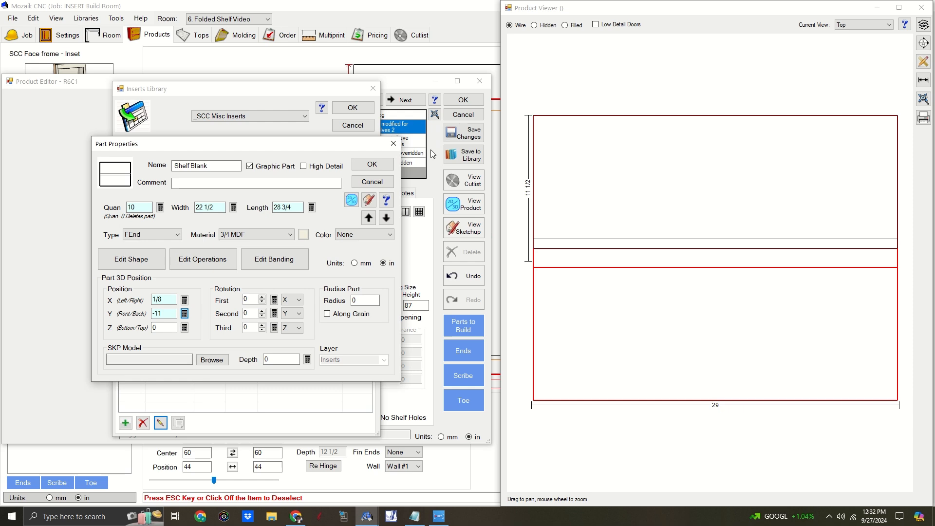
Step: Measure the front-to-back distance along the product's left edge, from the black front line to the red cut line just ahead
scroll(648, 236, down, 1)
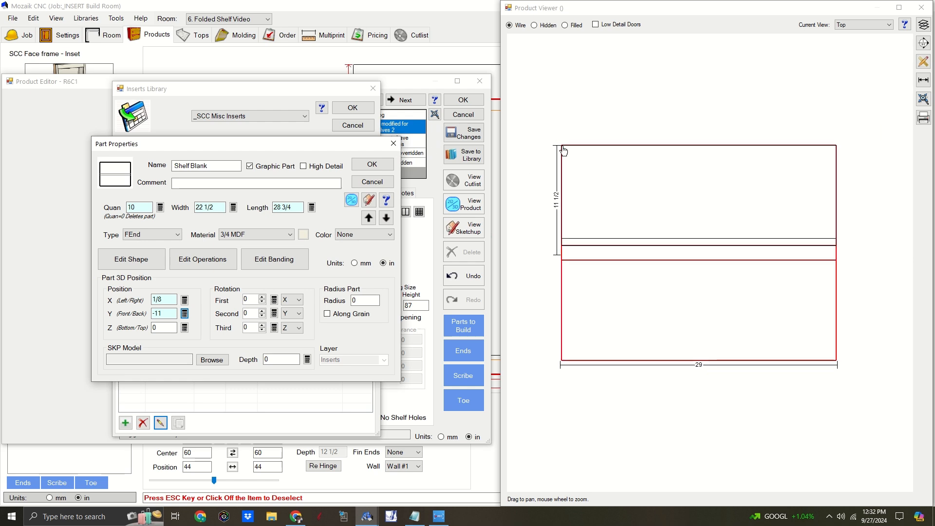
scroll(564, 244, up, 1)
scroll(564, 244, up, 1)
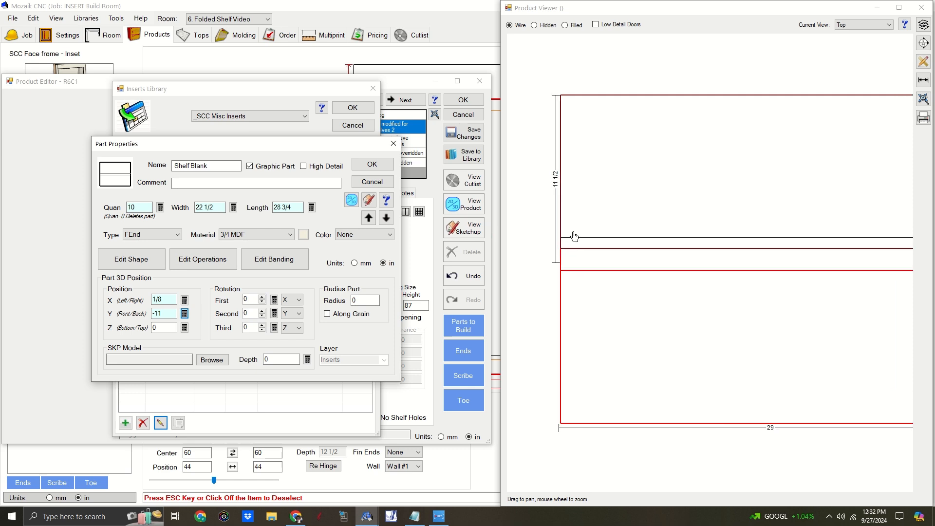
click(924, 80)
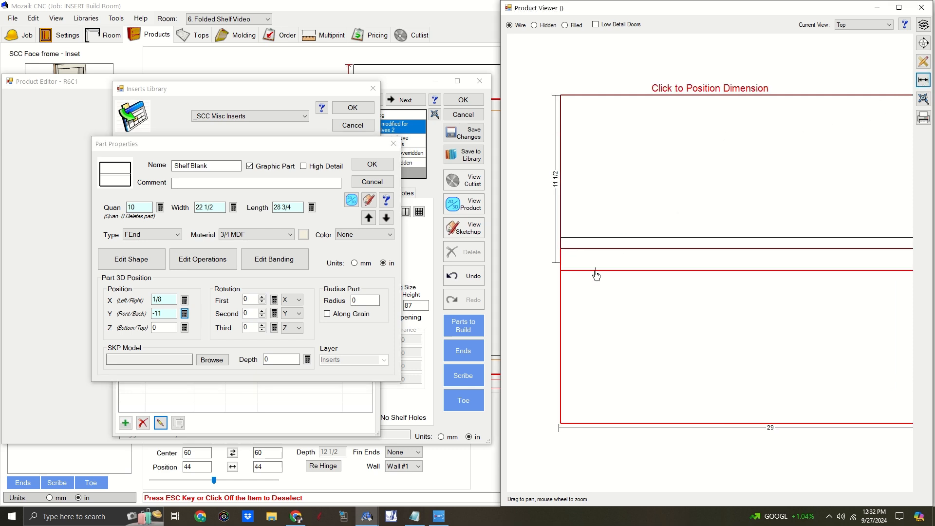
click(562, 269)
click(531, 261)
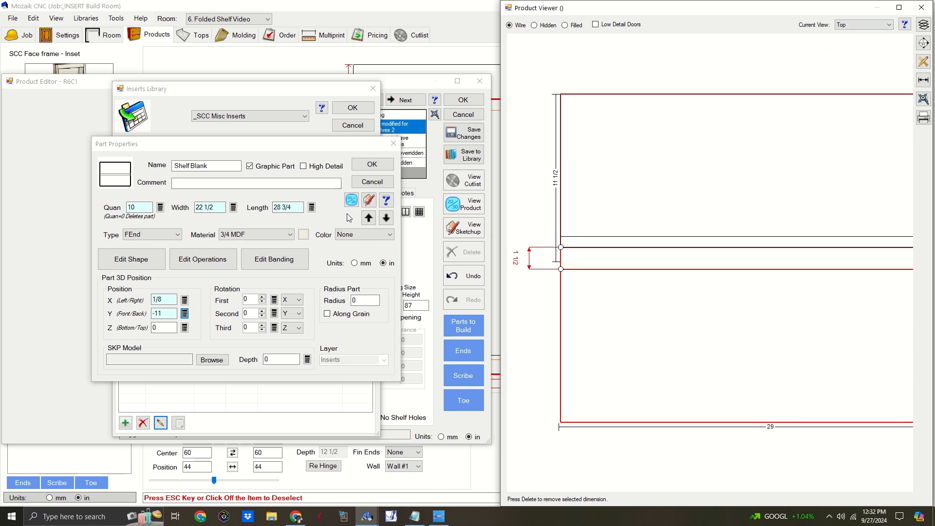
scroll(587, 251, down, 3)
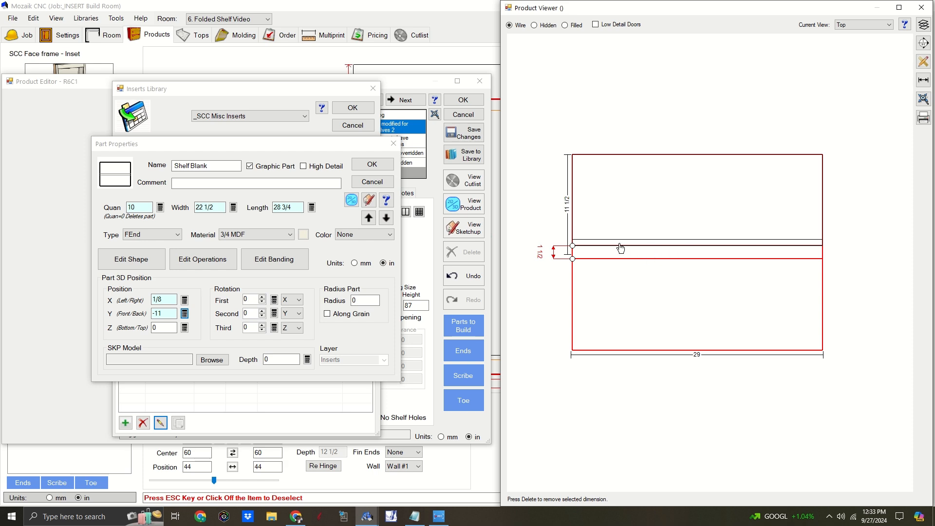
Step: Enable High Detail for the Shelf Blank and examine its miter cuts in a filled perspective view
click(864, 24)
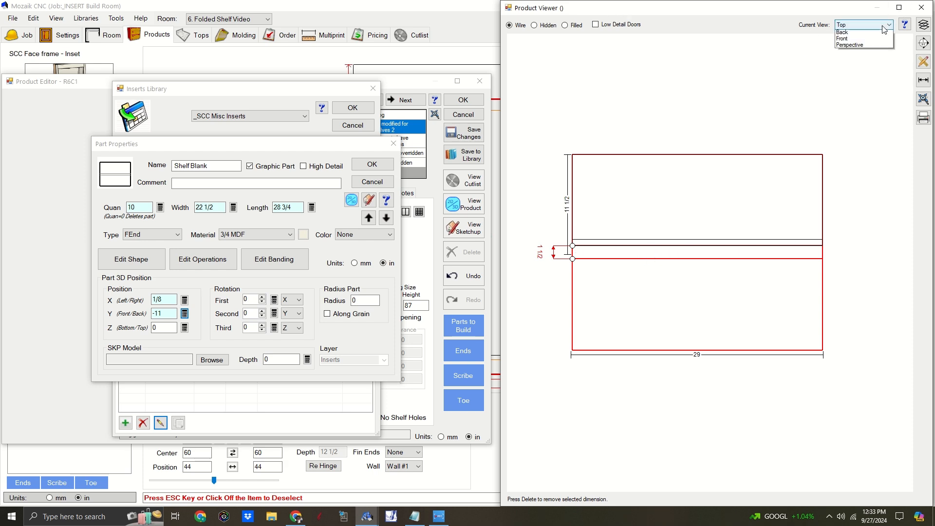
click(860, 70)
drag(586, 233, 555, 129)
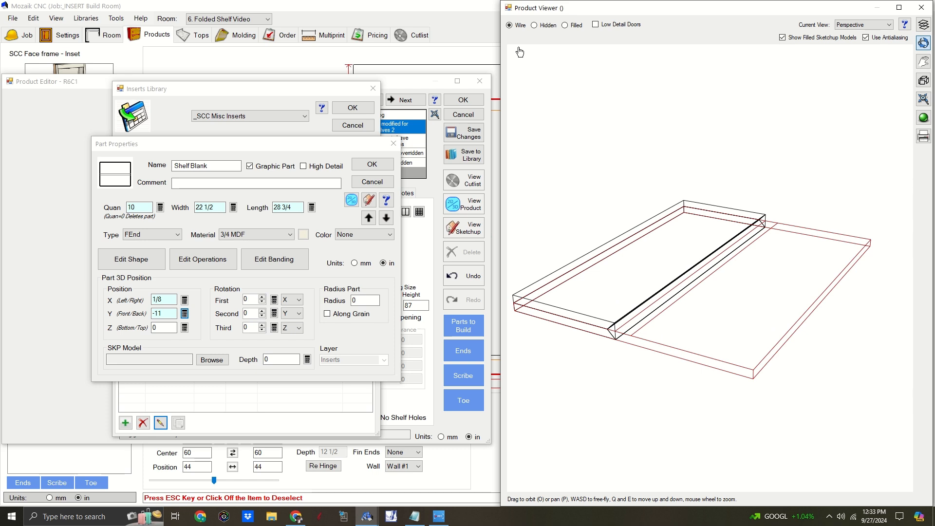
click(566, 25)
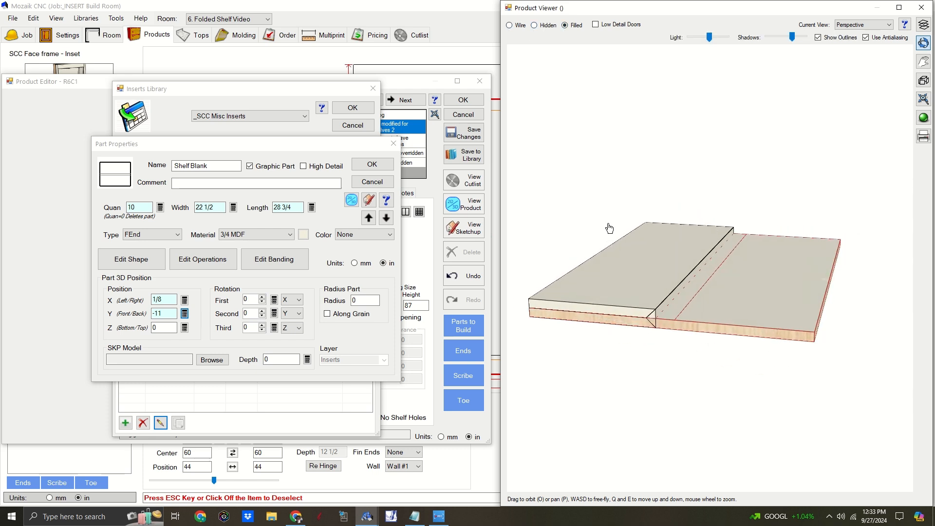
click(304, 166)
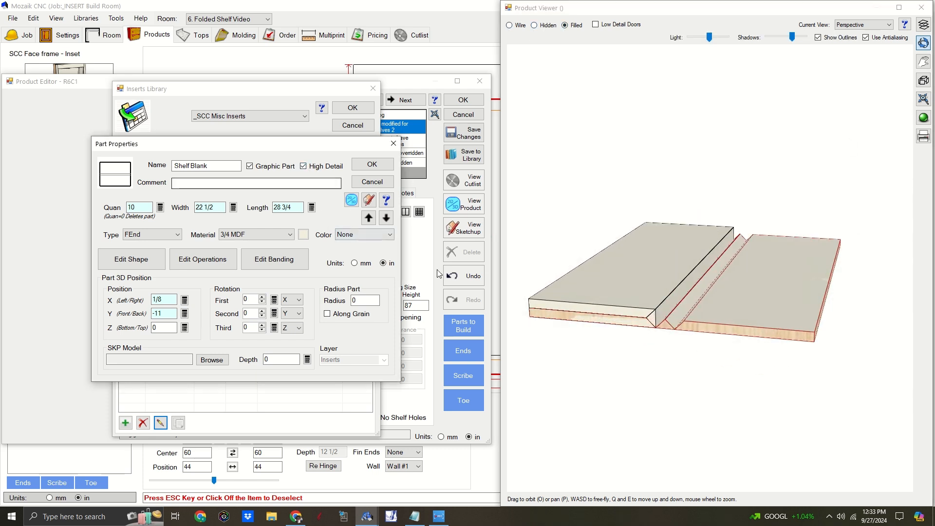
scroll(614, 341, up, 5)
drag(614, 339, 615, 336)
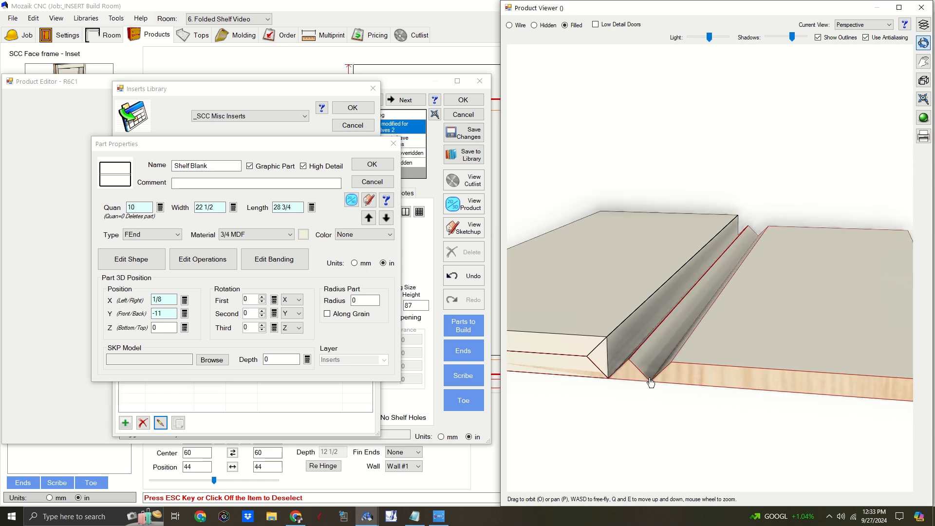
scroll(711, 397, down, 2)
scroll(711, 397, down, 1)
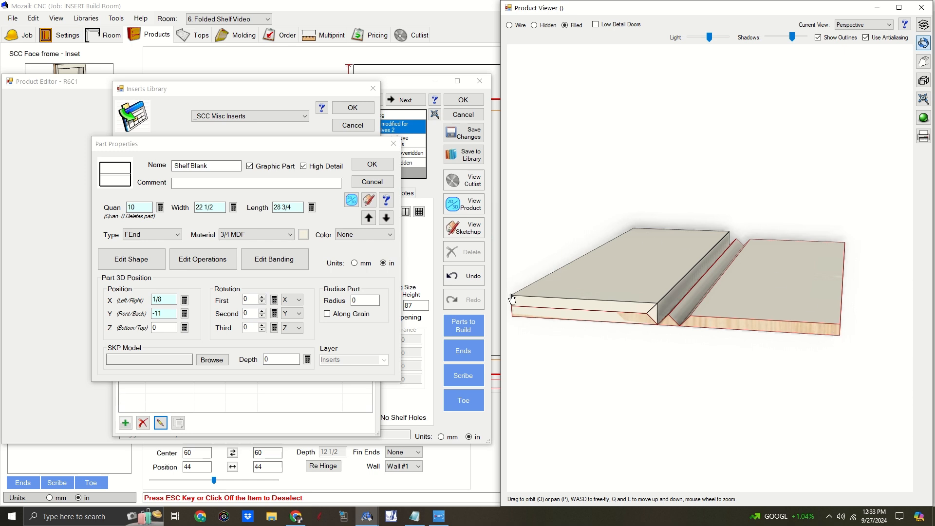
Step: Turn off Graphic Part for the Shelf Blank, then close the part, the insert and the bookcase product, accepting the product's changes
click(262, 170)
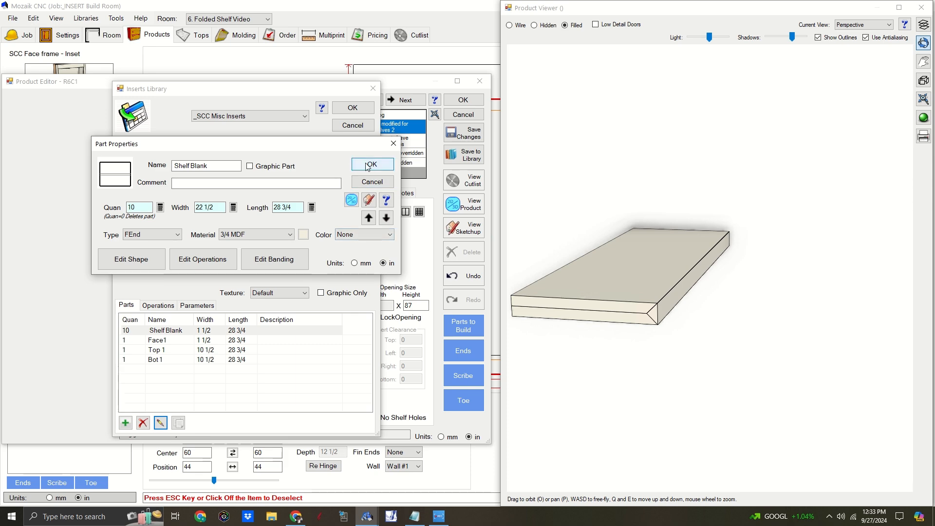
click(372, 164)
click(365, 130)
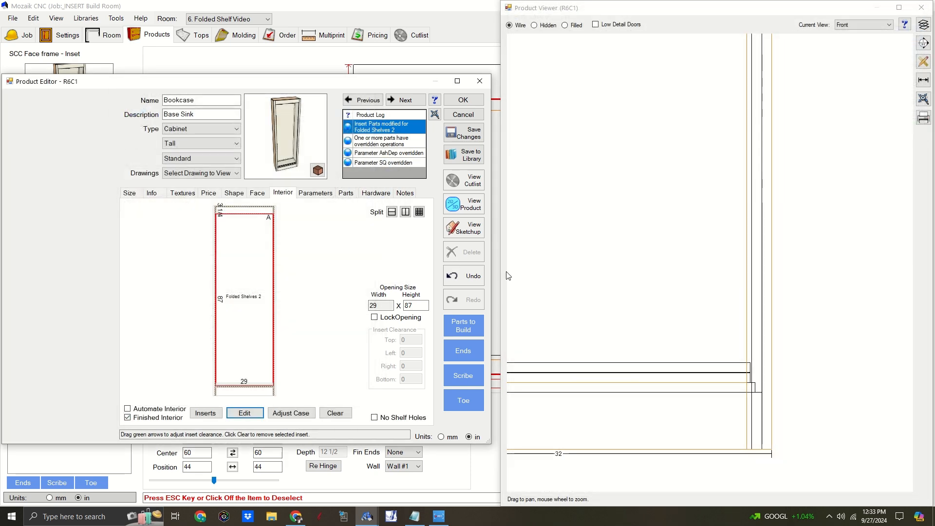
scroll(526, 277, down, 1)
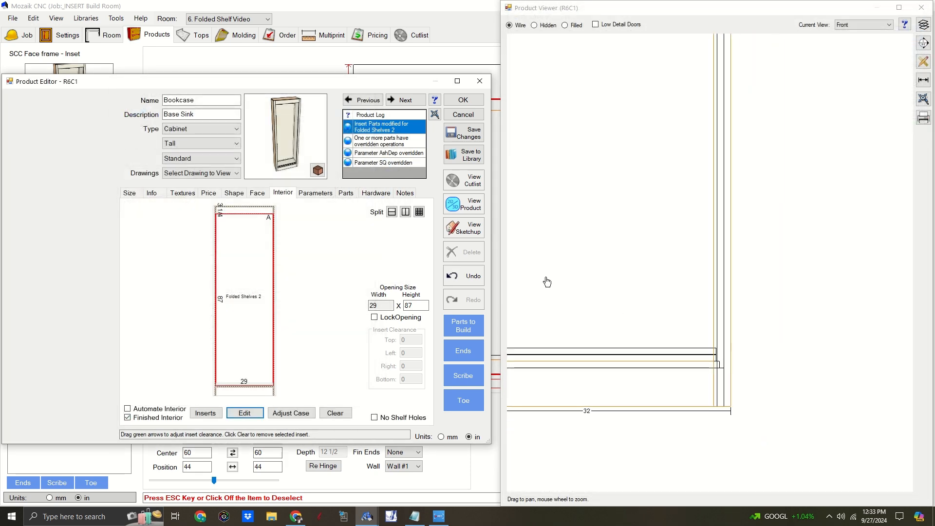
click(463, 100)
Step: Reopen the bookcase, view the product and review the Shelf Blank in its parts list, then close the editor
click(285, 142)
double_click(549, 160)
drag(531, 74, 307, 84)
click(463, 205)
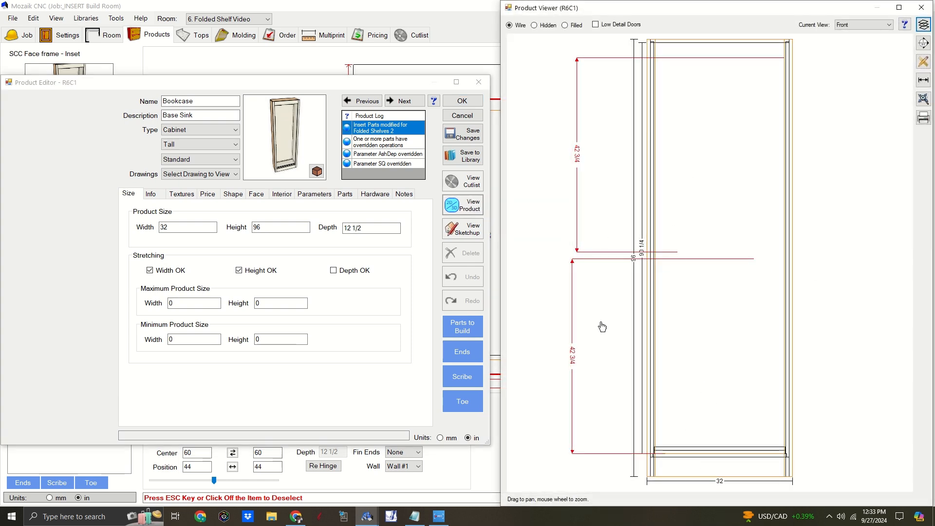
click(345, 193)
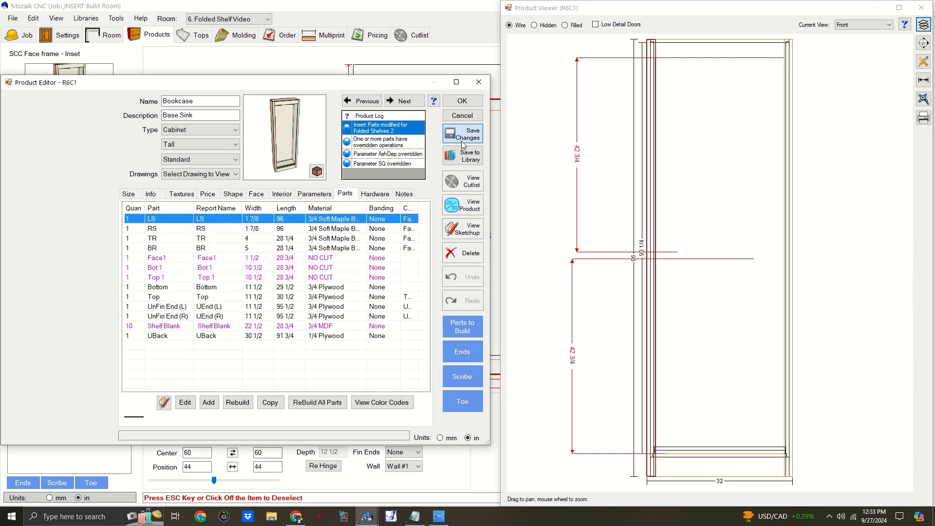
click(468, 102)
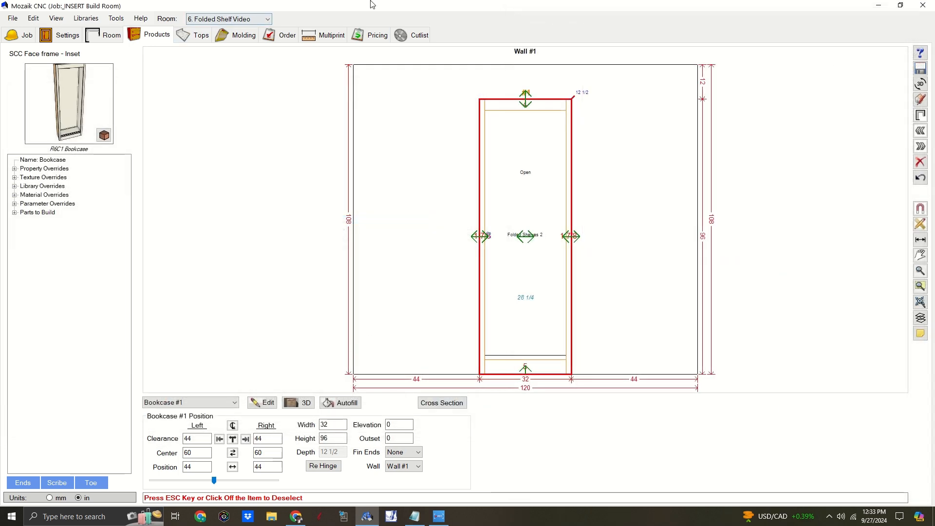
Step: Switch to the room 5. Folded Shelf and open the Folded Shelf insert in Bookcase #1's interior for editing
click(229, 19)
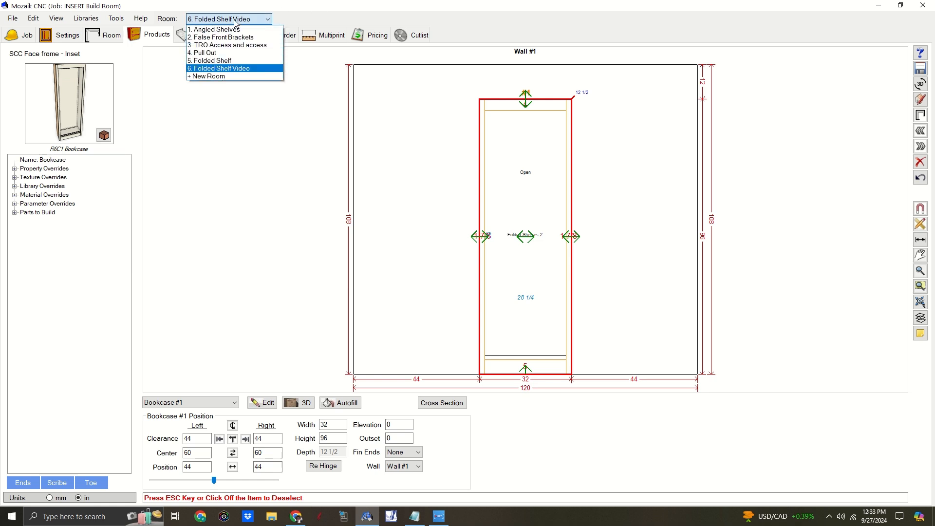
click(231, 60)
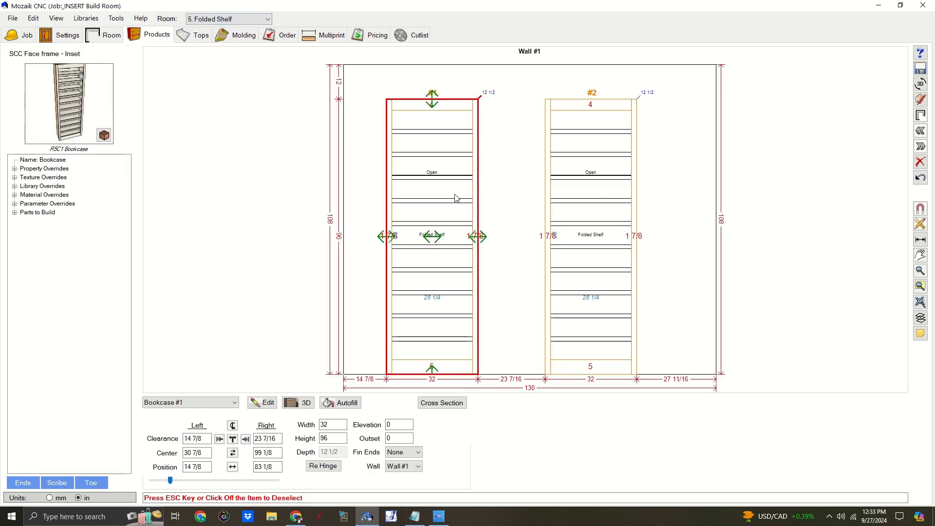
double_click(455, 197)
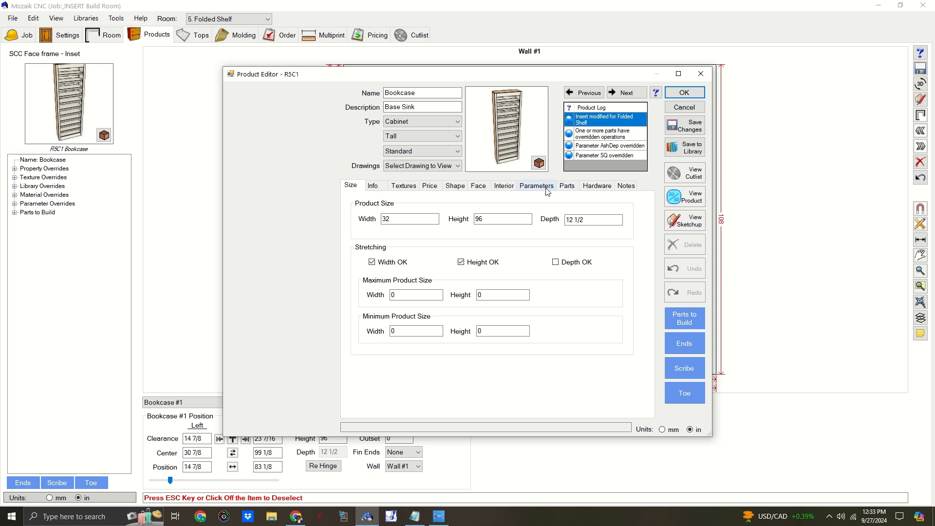
click(503, 186)
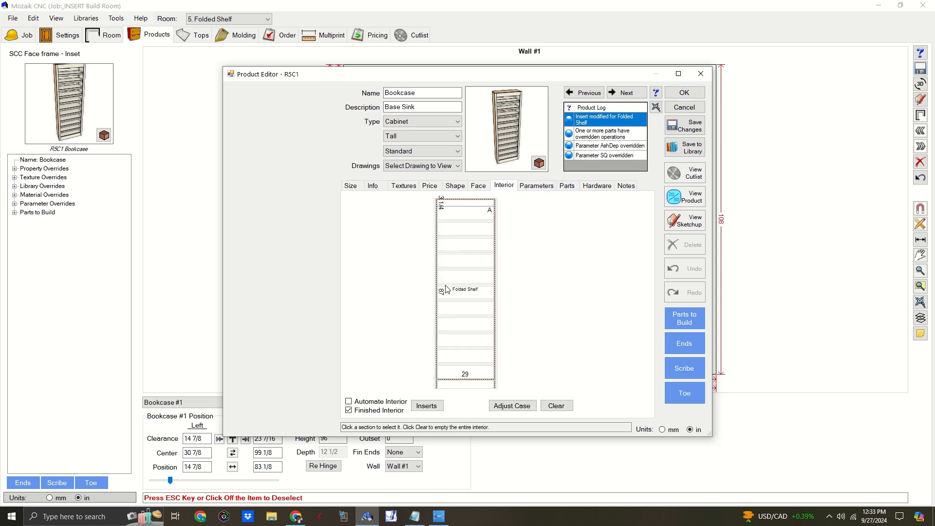
click(459, 406)
Step: Look through the Folded Shelf insert's parts list, checking the numbered parts from Face1 to Face6
scroll(399, 337, down, 2)
scroll(399, 334, up, 2)
click(399, 334)
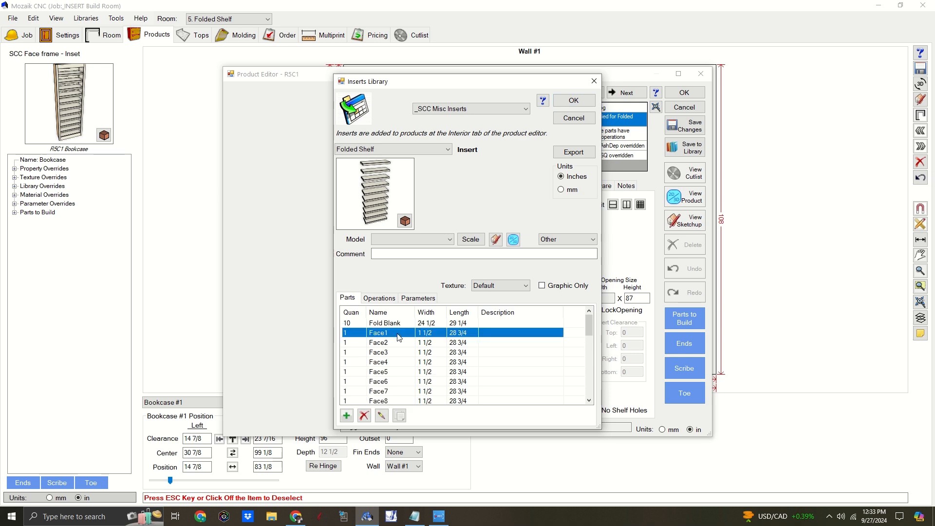
click(395, 342)
click(395, 352)
click(395, 362)
click(395, 372)
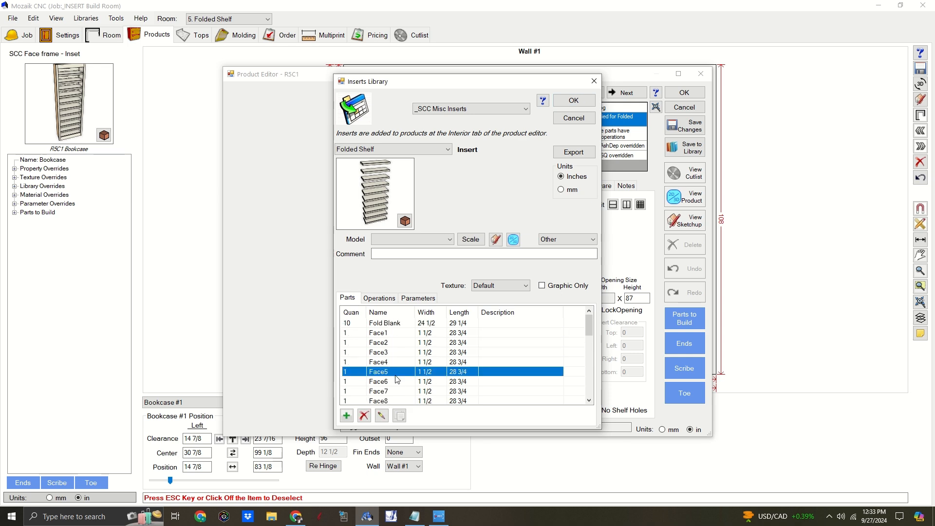
click(395, 383)
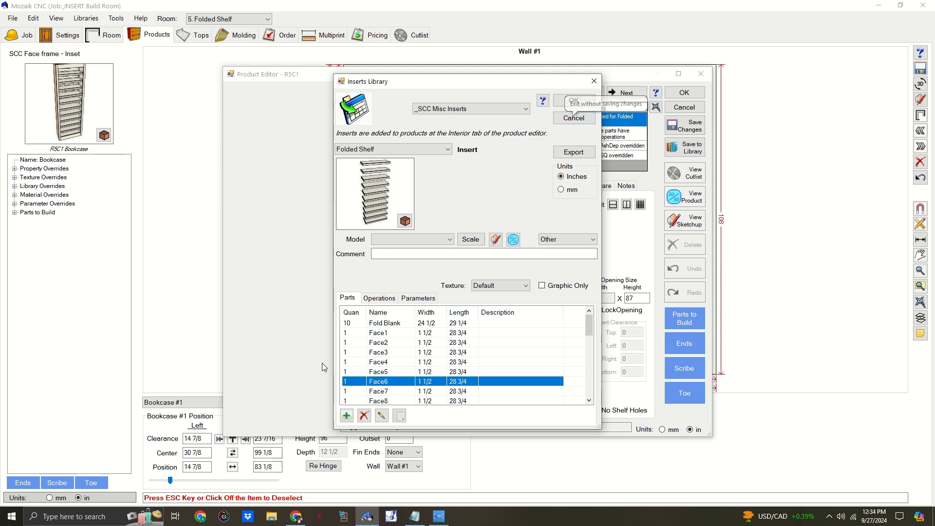
Step: Open the Folded Shelf insert's Face1 part and examine the condition in its quantity formula, cancelling without changes
click(383, 332)
click(382, 415)
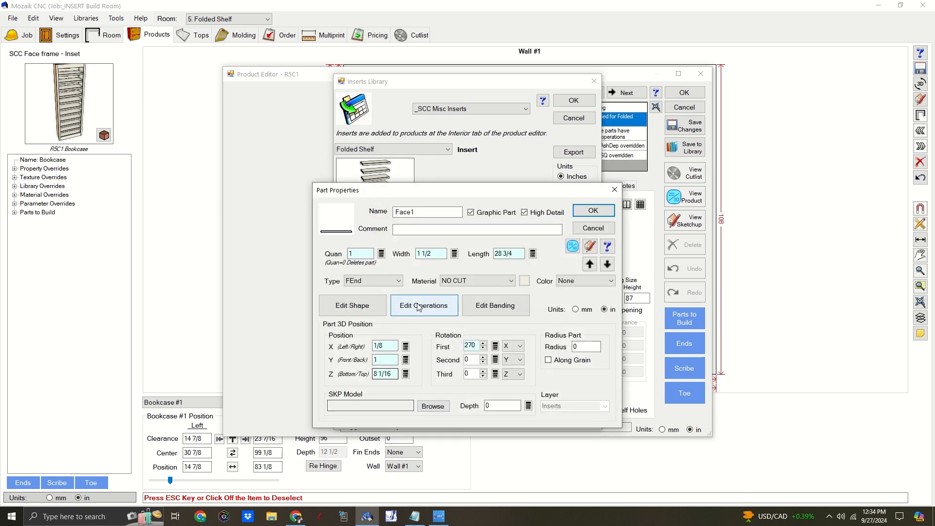
drag(410, 213, 417, 212)
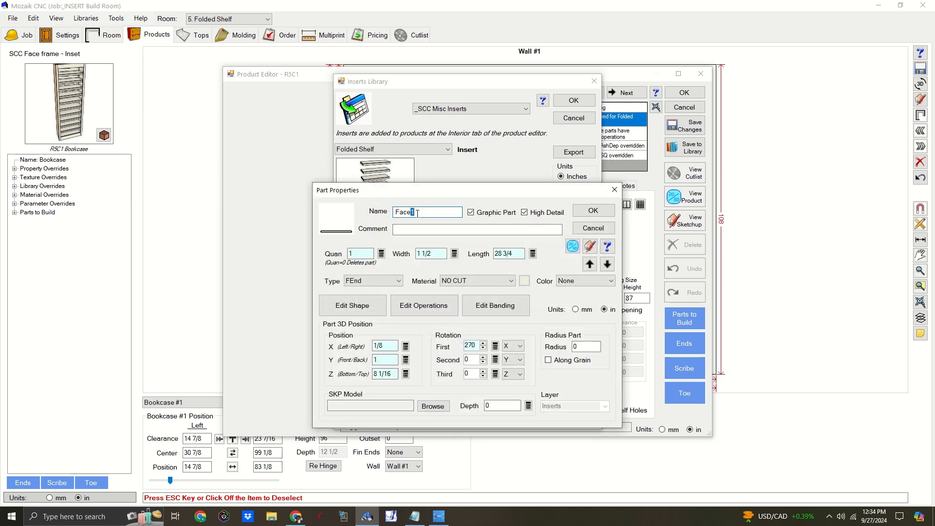
click(381, 254)
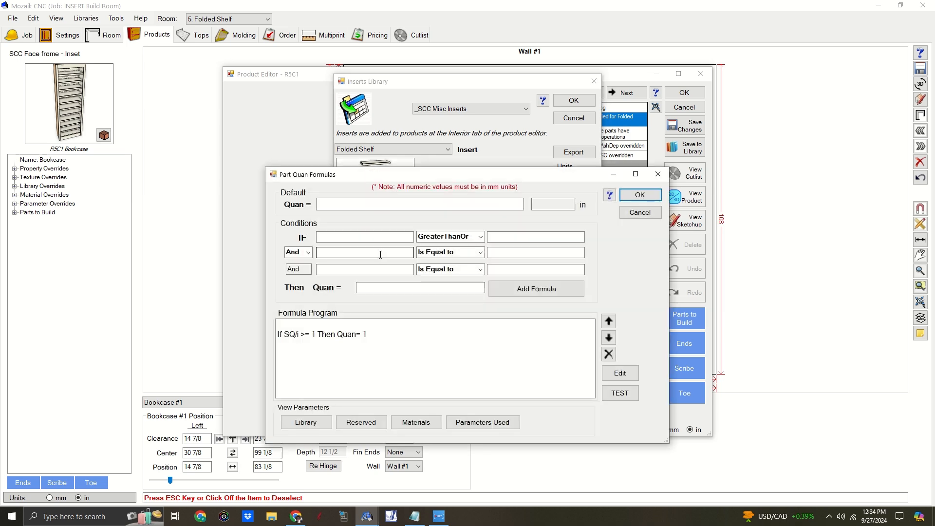
click(309, 336)
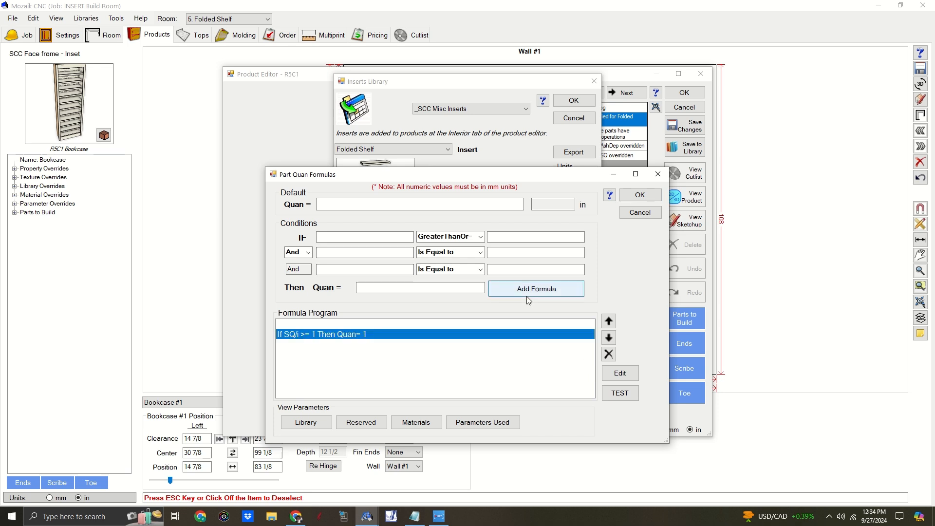
click(619, 373)
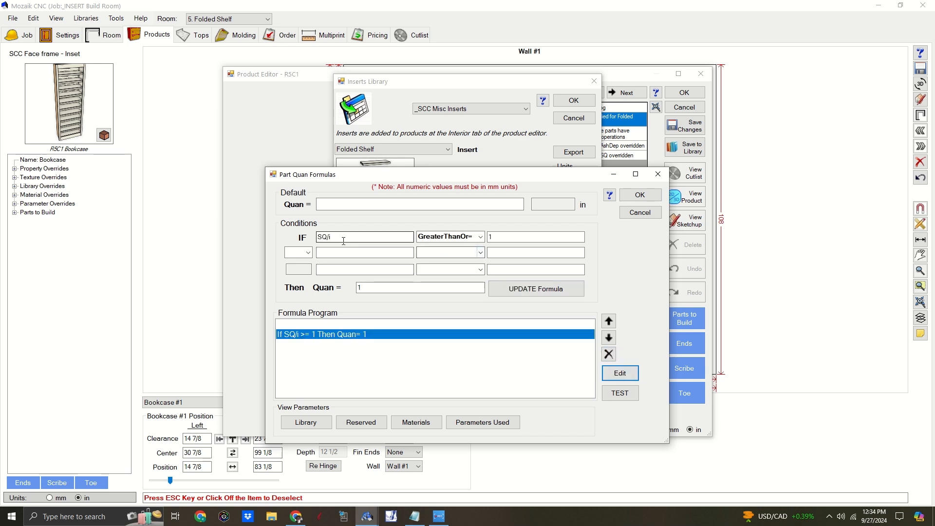
click(491, 237)
double_click(491, 237)
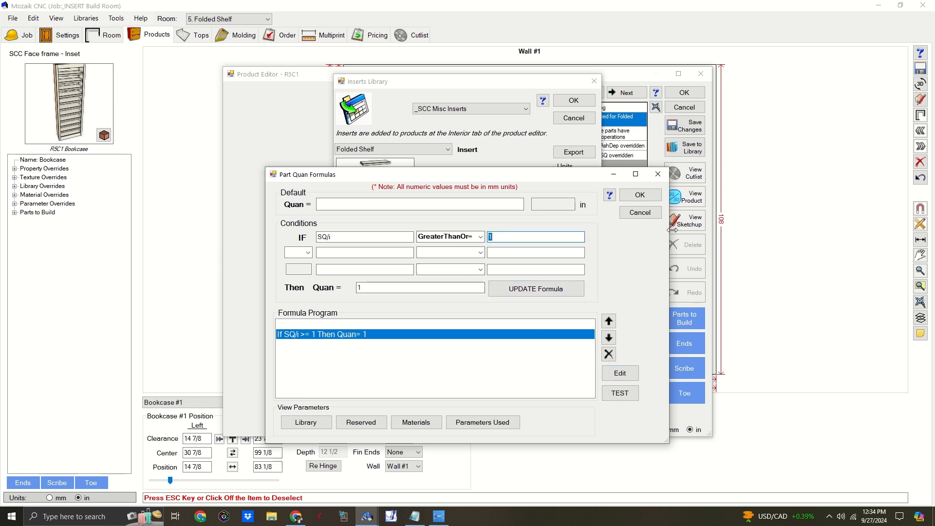
click(648, 212)
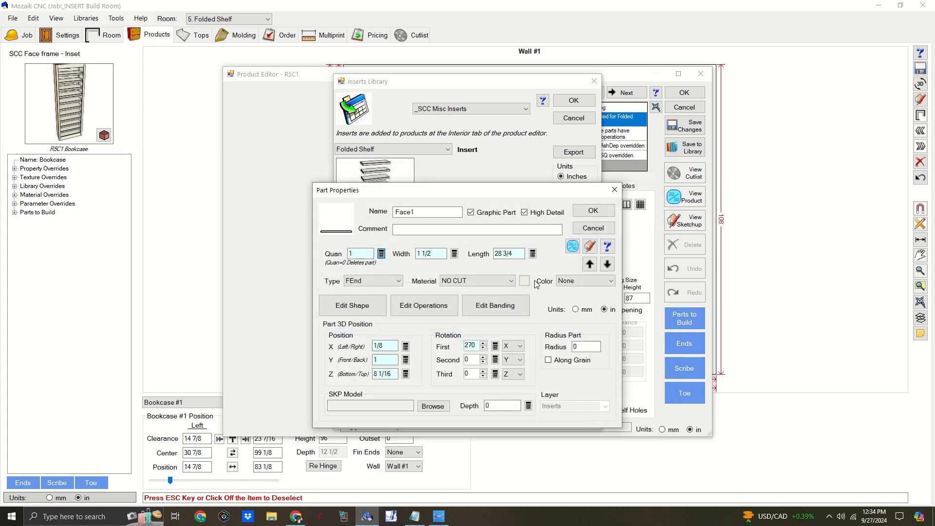
Step: Copy Face1's Z position formula, then cancel the part and insert dialogs and close the bookcase, saving its changes
click(406, 374)
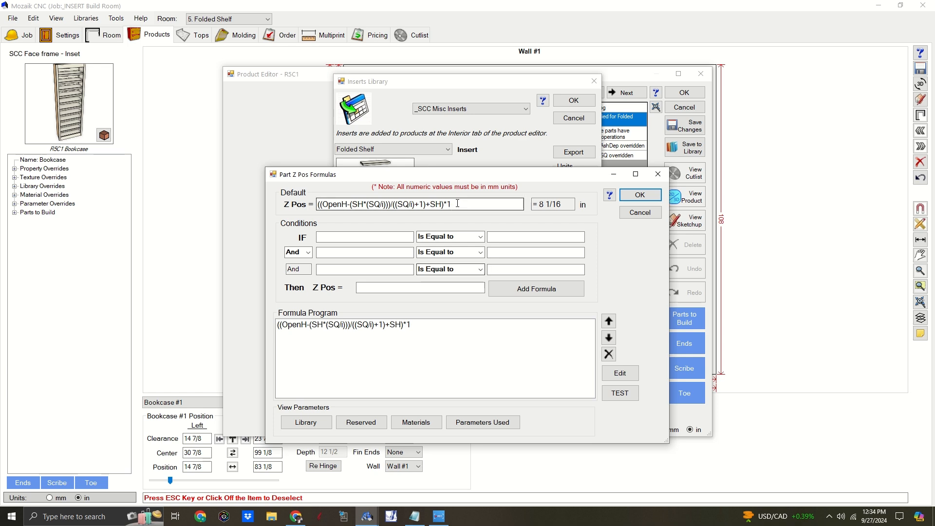
drag(457, 205, 259, 180)
drag(459, 203, 222, 181)
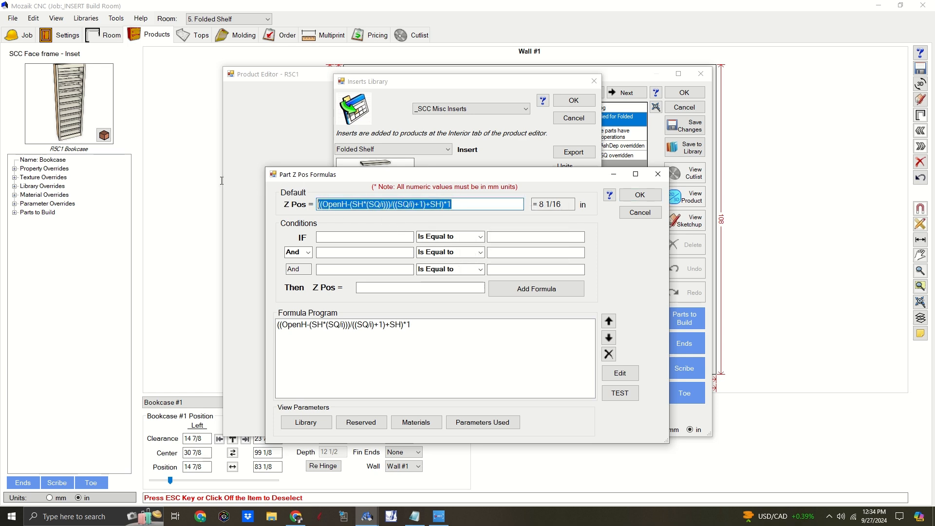
click(641, 214)
click(593, 227)
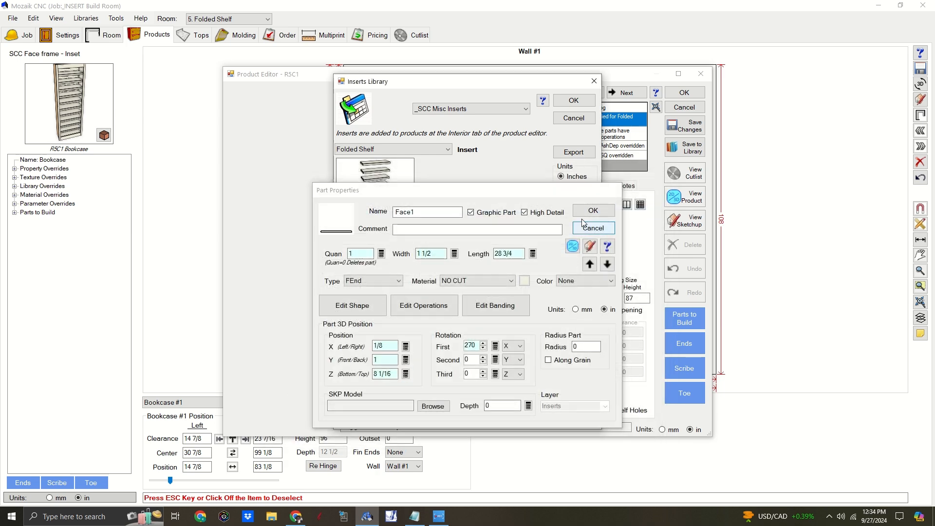
click(572, 119)
click(690, 127)
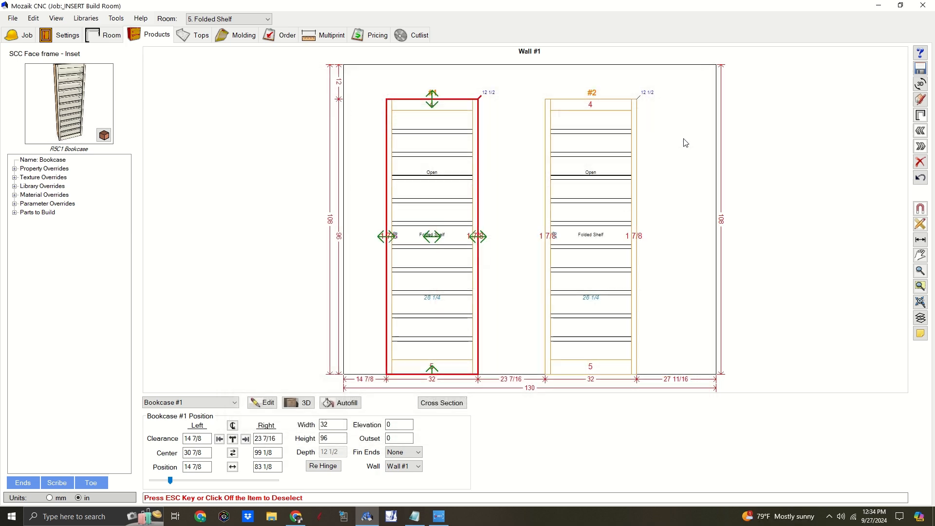
Step: Switch to the room 6. Folded Shelf Video and open the bookcase's Folded Shelves 2 interior insert for editing
click(244, 18)
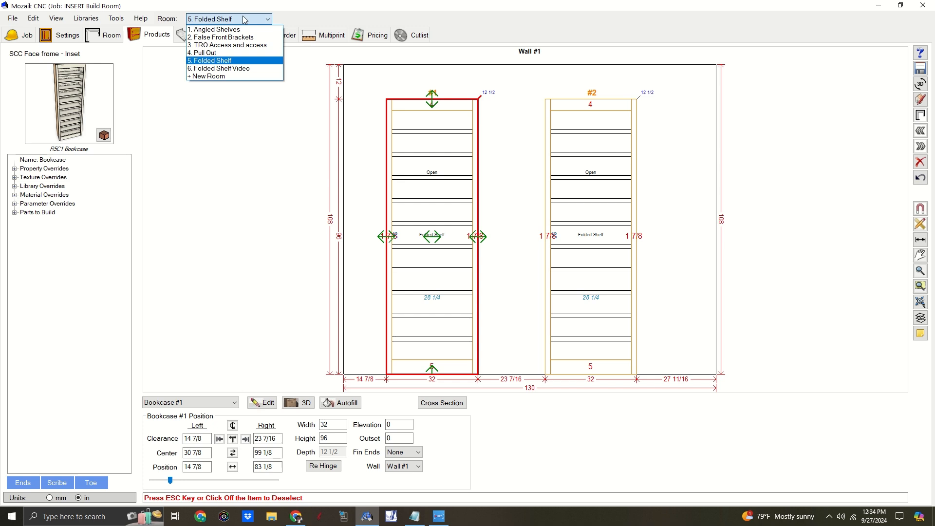
click(229, 69)
double_click(552, 172)
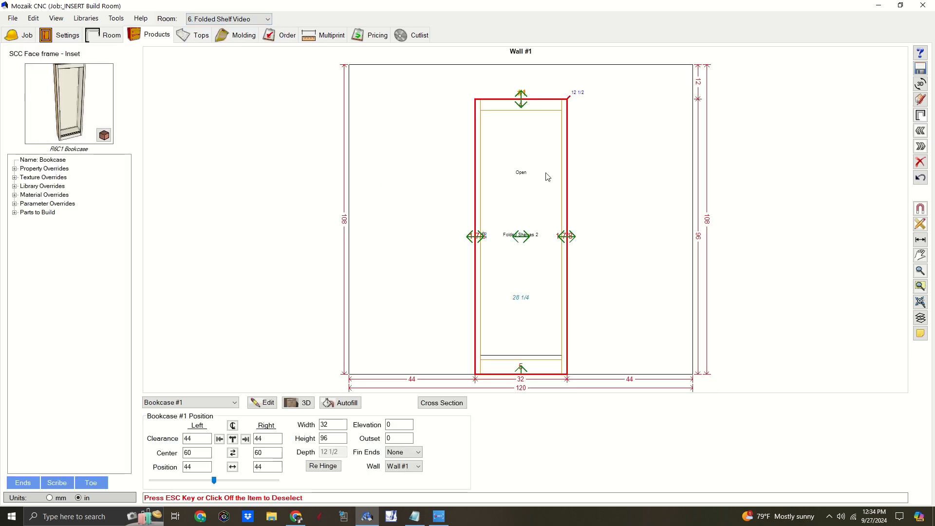
double_click(533, 234)
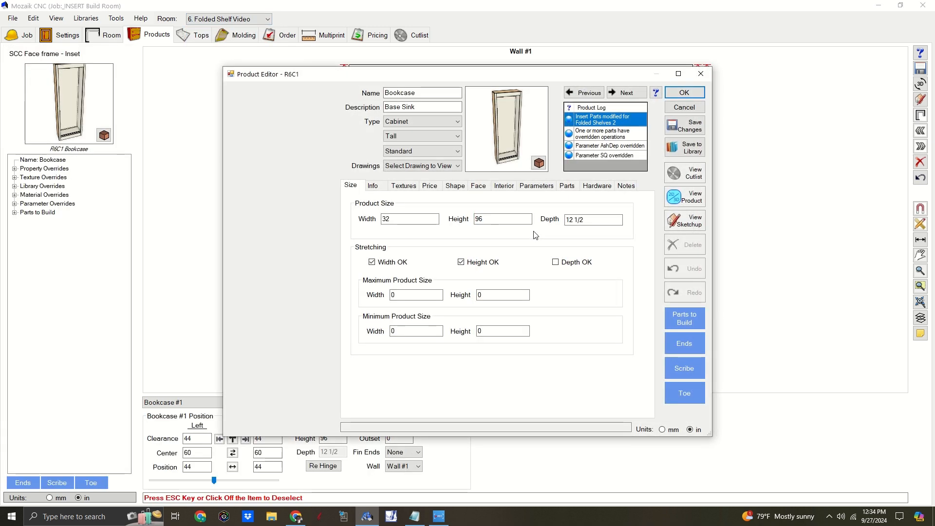
click(504, 185)
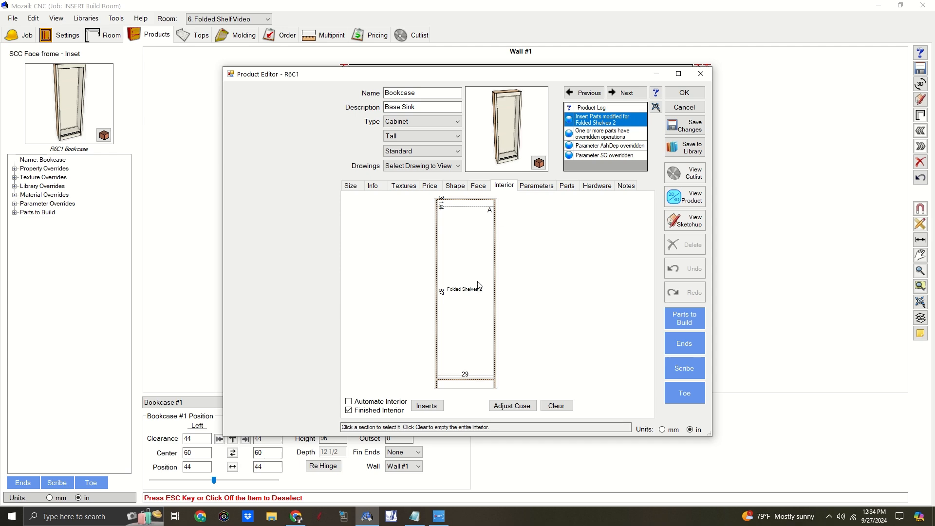
click(479, 285)
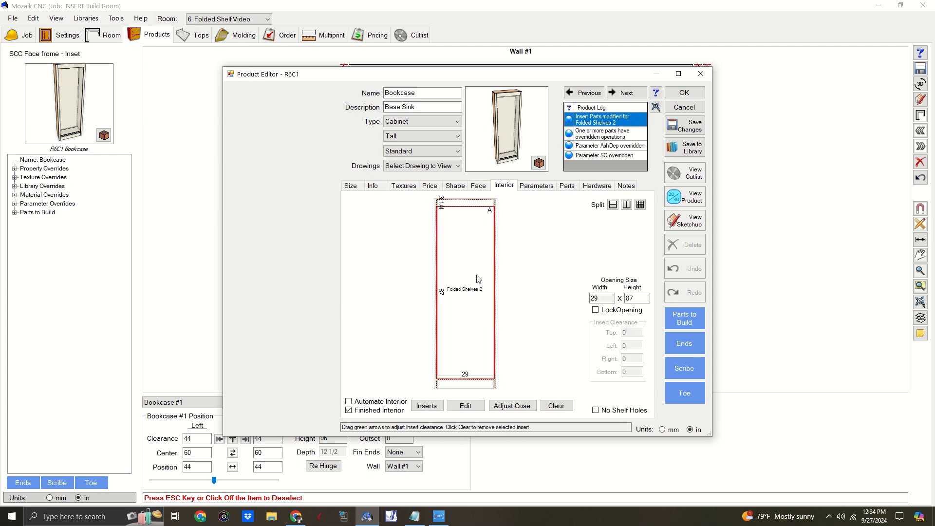
click(468, 407)
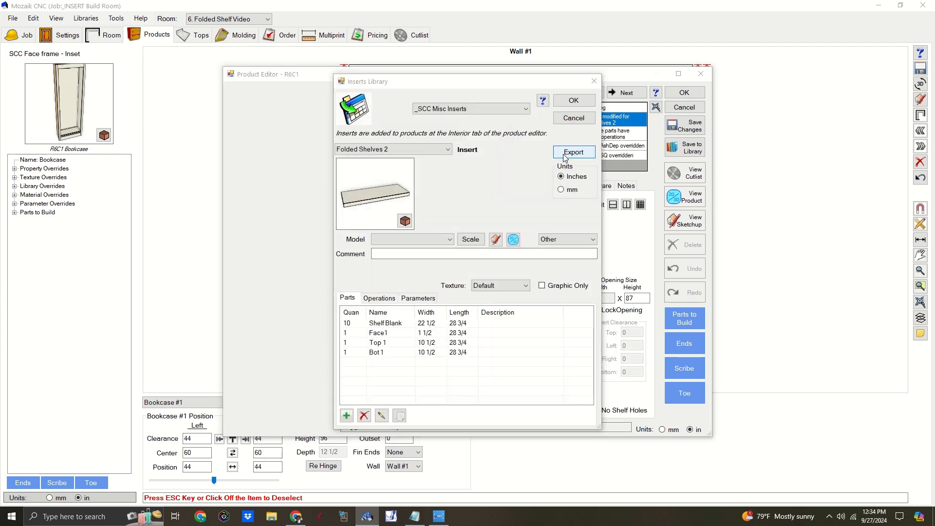
Step: Export the insert to the Desktop as Folded Shelves 2.exp
click(565, 152)
drag(456, 322, 396, 329)
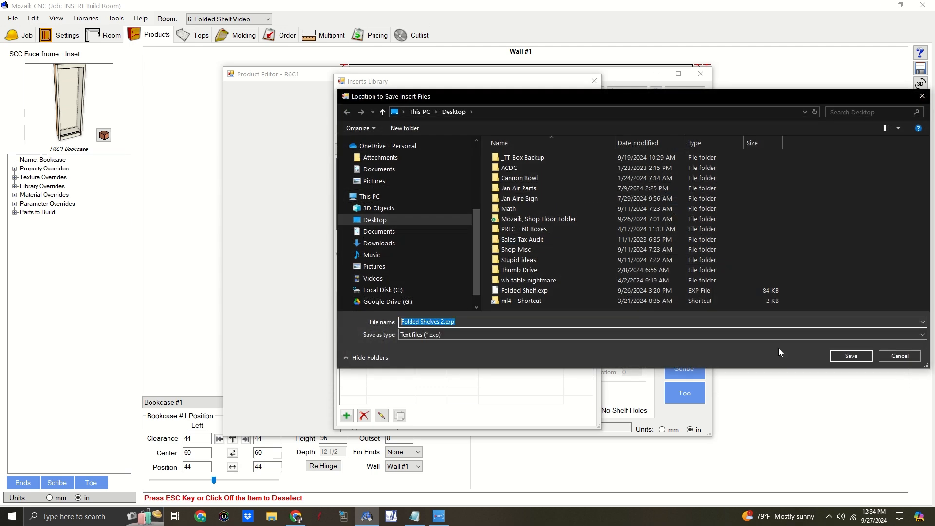
click(853, 357)
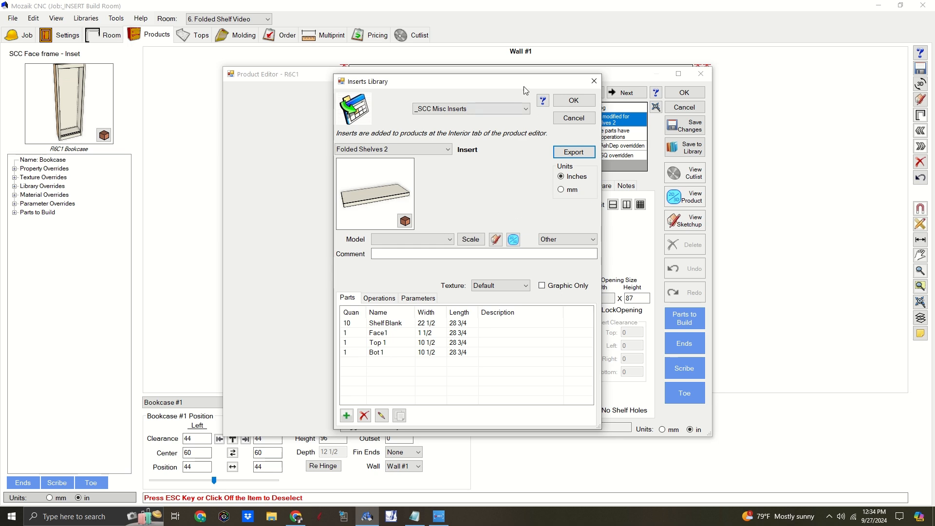
Step: Accept the Folded Shelves 2 insert, view the product and look at the bookcase's parts list
click(566, 103)
drag(583, 78, 364, 93)
click(470, 213)
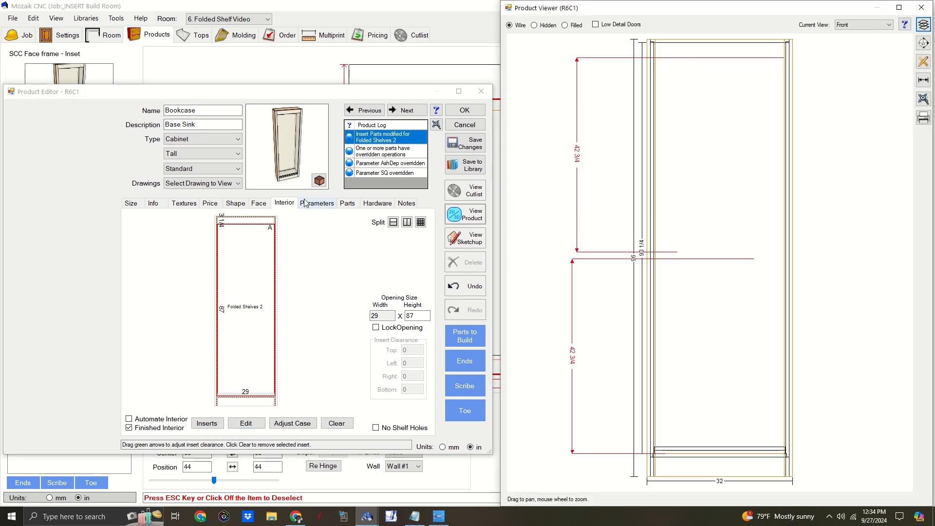
click(348, 203)
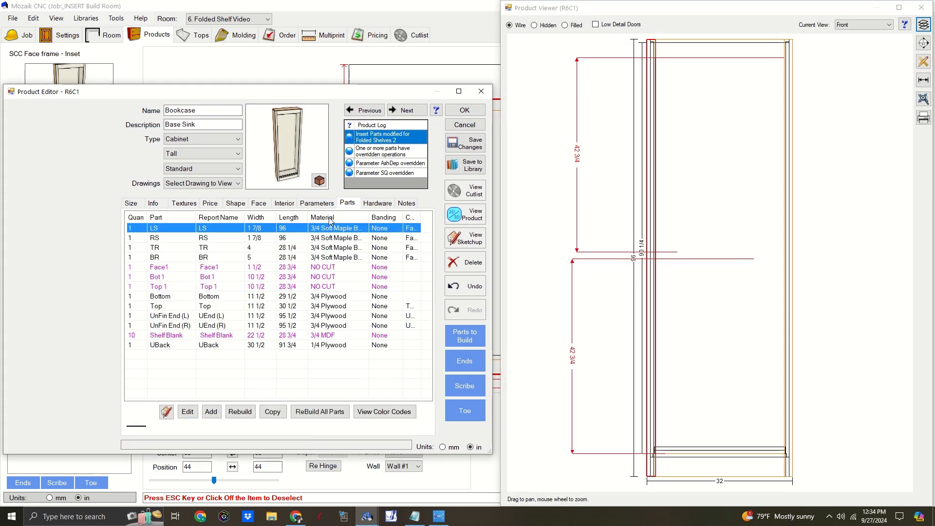
click(281, 203)
click(257, 344)
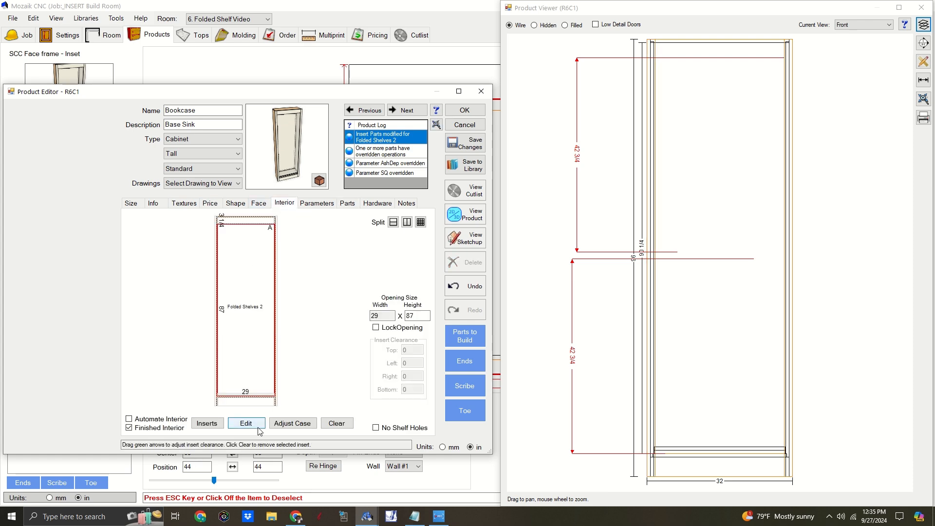
click(258, 428)
drag(219, 91, 308, 94)
click(304, 344)
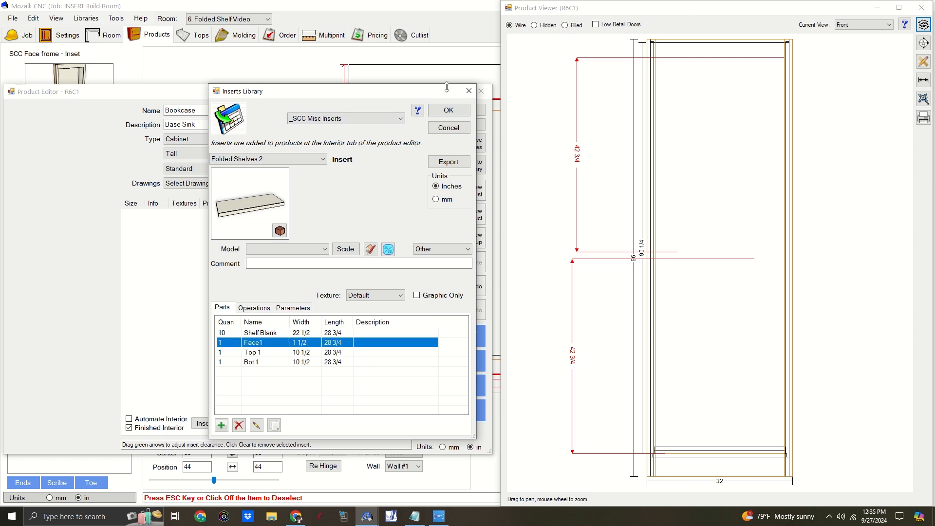
click(454, 123)
Step: Show the product view filled and dimension the full height of the opening between the top and bottom rails, placed beside the cabinet
click(565, 25)
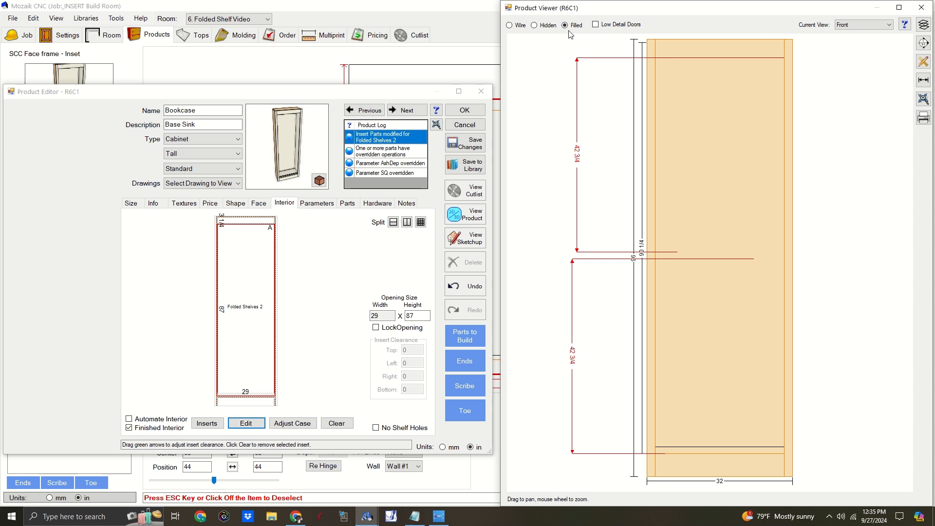
click(924, 80)
click(656, 59)
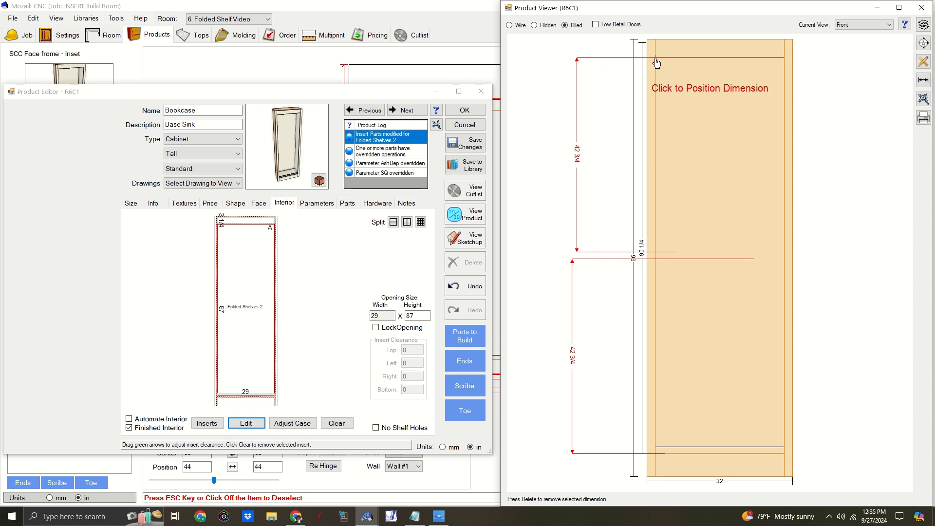
click(656, 454)
click(825, 237)
Step: Delete the two 42 3/4 dimensions beside the cabinet in the product view
click(579, 153)
key(Delete)
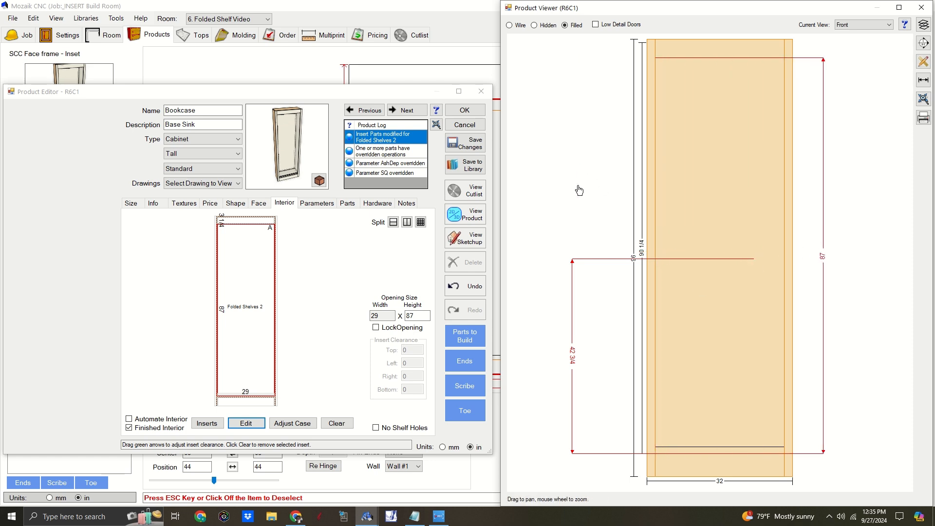
click(573, 341)
key(Delete)
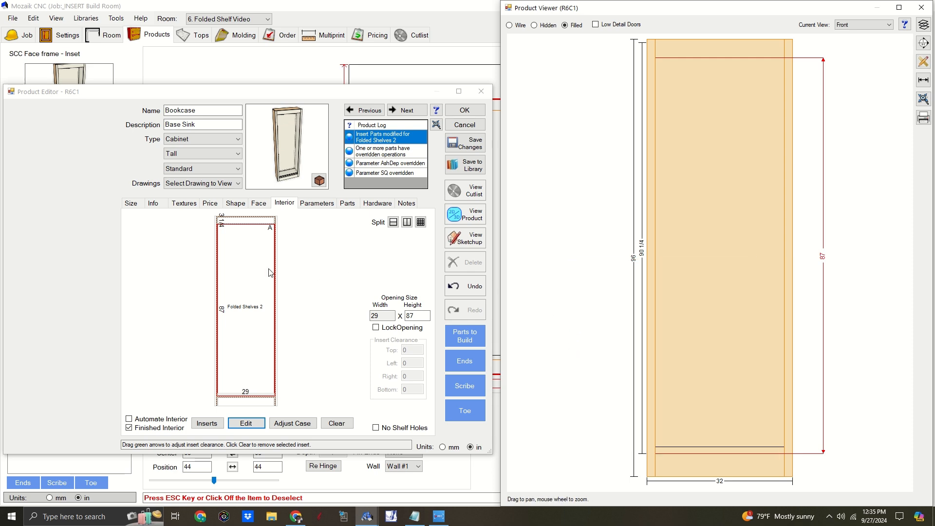
Step: Open Face1 in the Folded Shelves 2 insert and replace its default Z position formula with ((OpenH-(SH*(SQ/i)))/((SQ/i)+1)+SH)*1
click(257, 423)
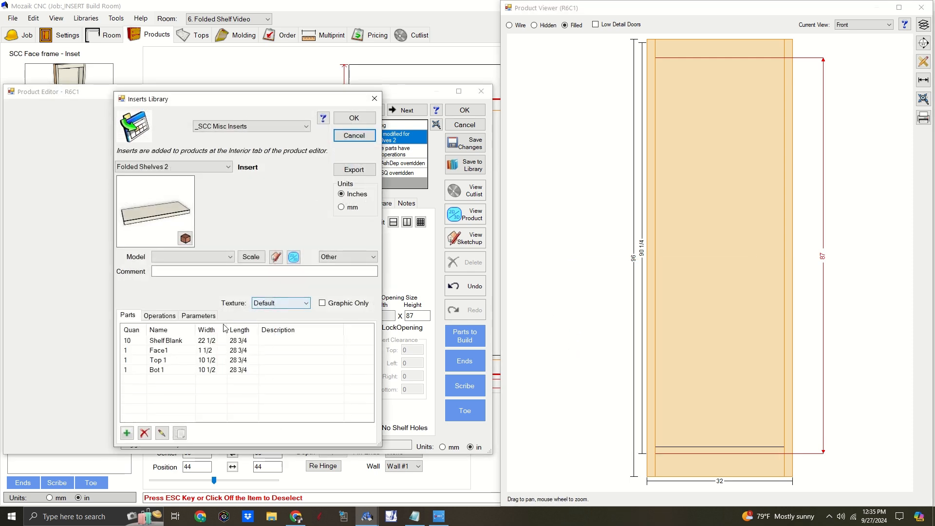
click(173, 352)
click(162, 434)
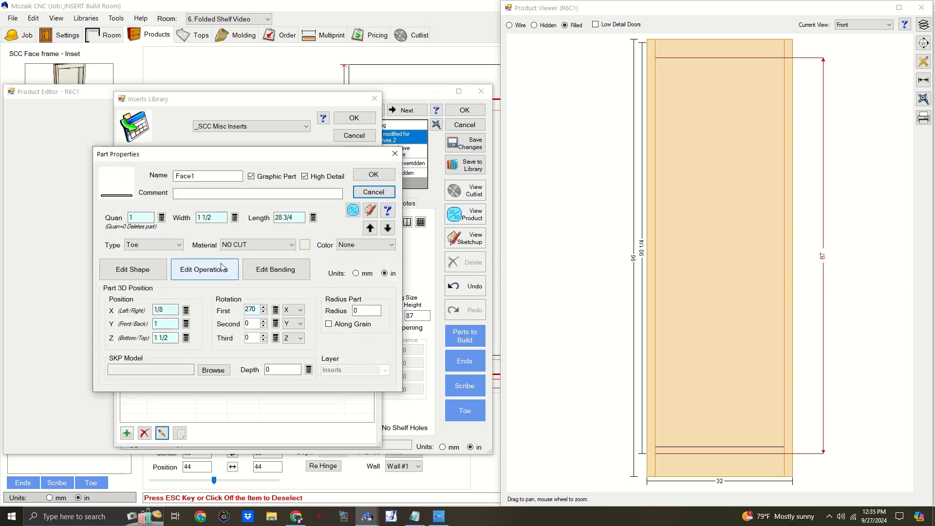
click(186, 338)
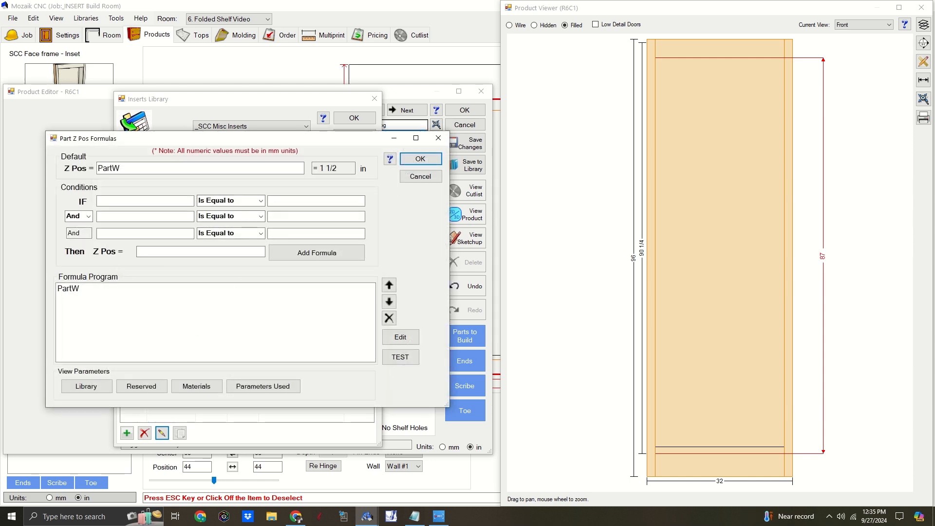
key(alt+Tab)
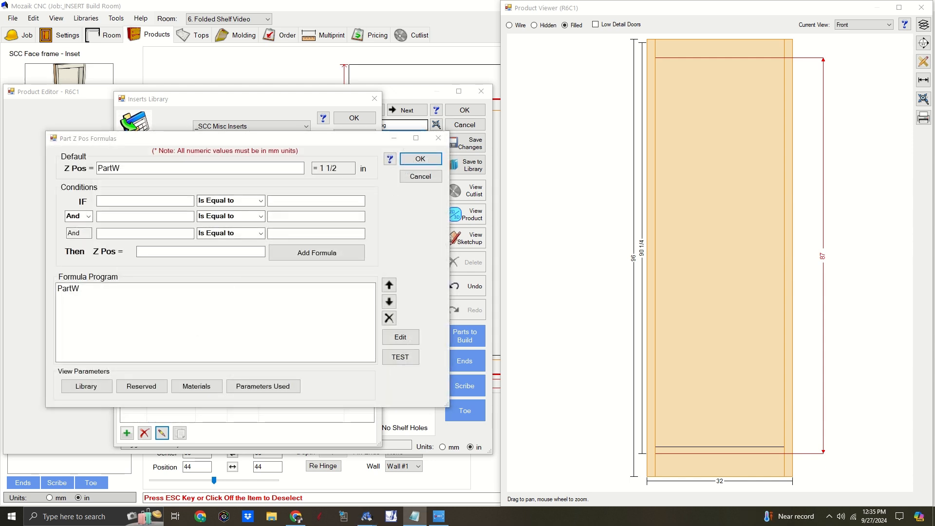
drag(121, 167, 51, 156)
text(((OpenH-(SH*(SQ/i)))/((SQ/i)+1)+SH)*1)
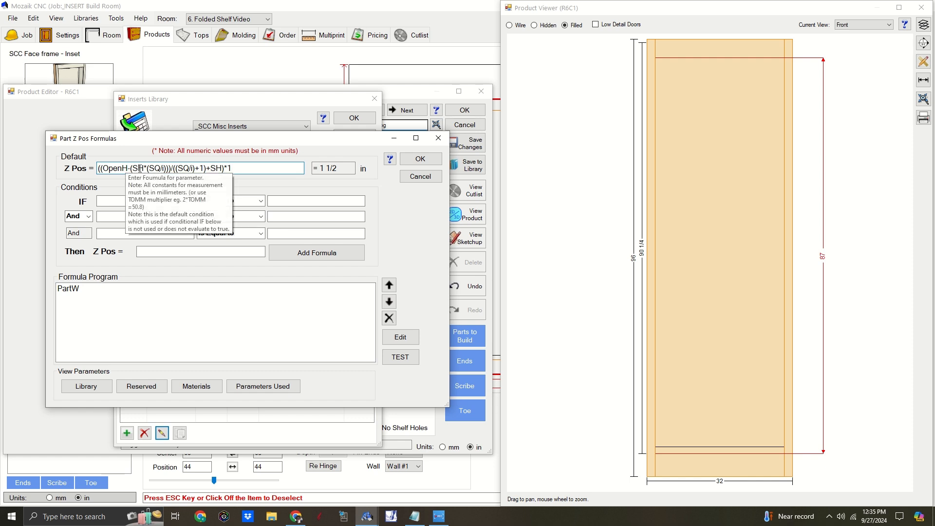
Step: Examine the terms of Face1's Z position formula: the OpenH expression, the (SQ/i)+1 divisor and the added SH
drag(150, 168, 56, 164)
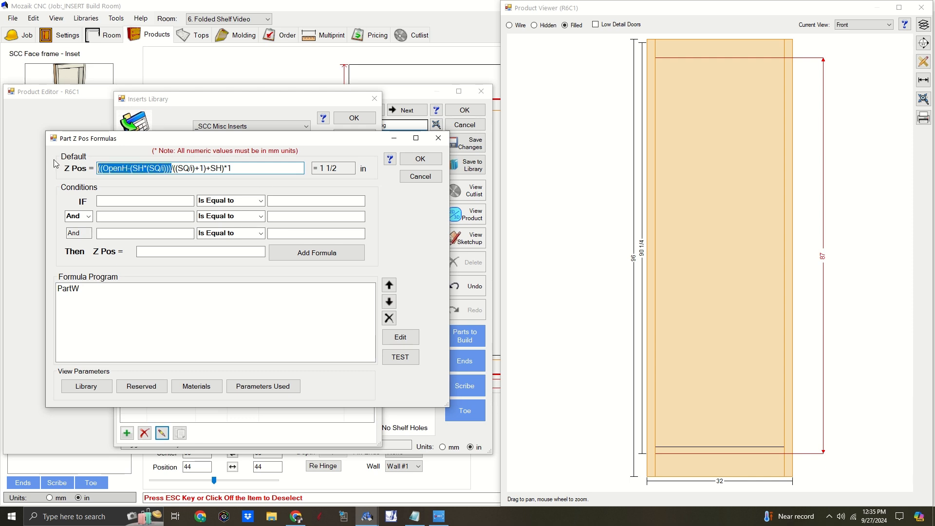
click(170, 168)
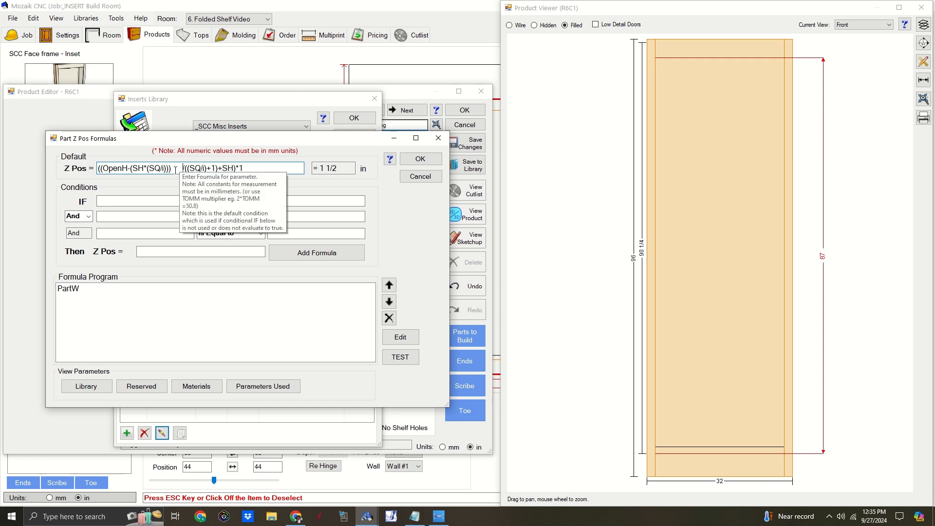
drag(172, 168, 6, 160)
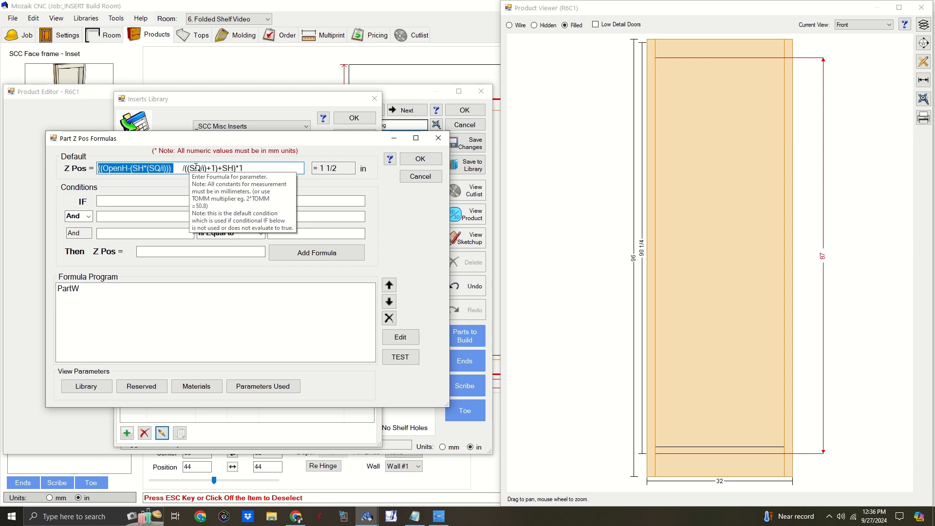
drag(190, 168, 217, 168)
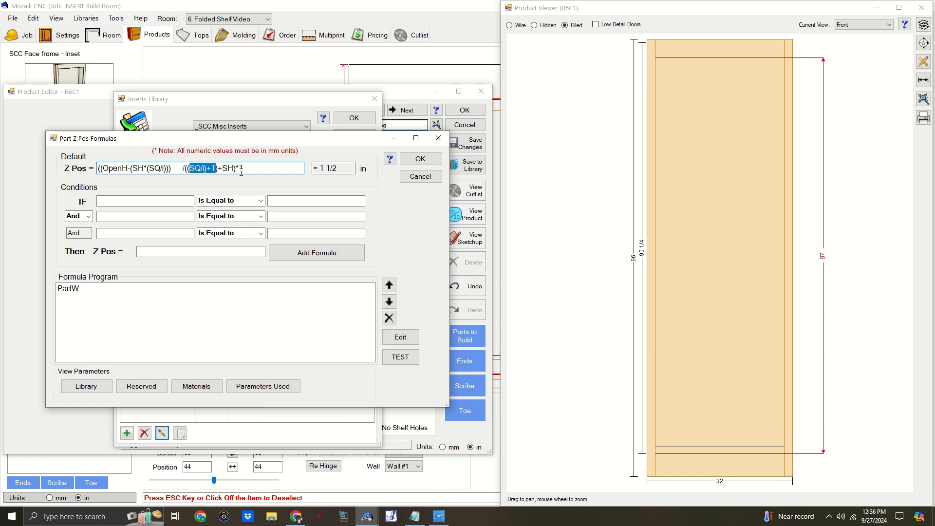
drag(220, 168, 426, 173)
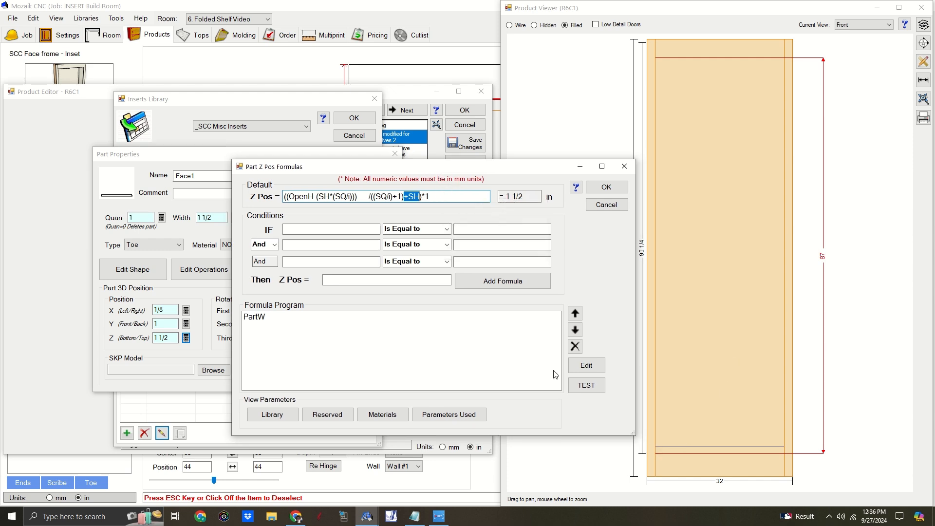
click(371, 196)
key(BackSpace)
key(BackSpace)
key(BackSpace)
key(BackSpace)
key(BackSpace)
Step: Accept Face1's Z position formula, show the insert in the product view and accept the part's properties
click(607, 188)
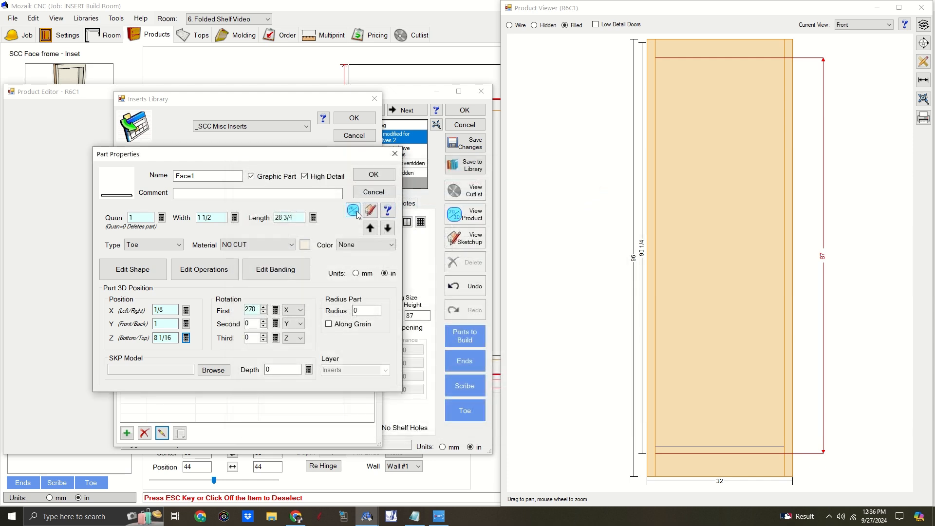
click(352, 210)
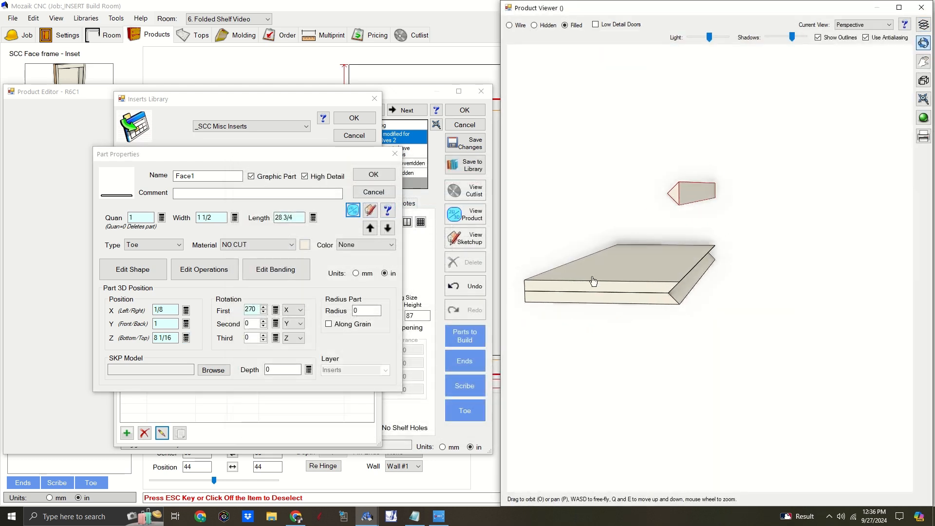
click(365, 174)
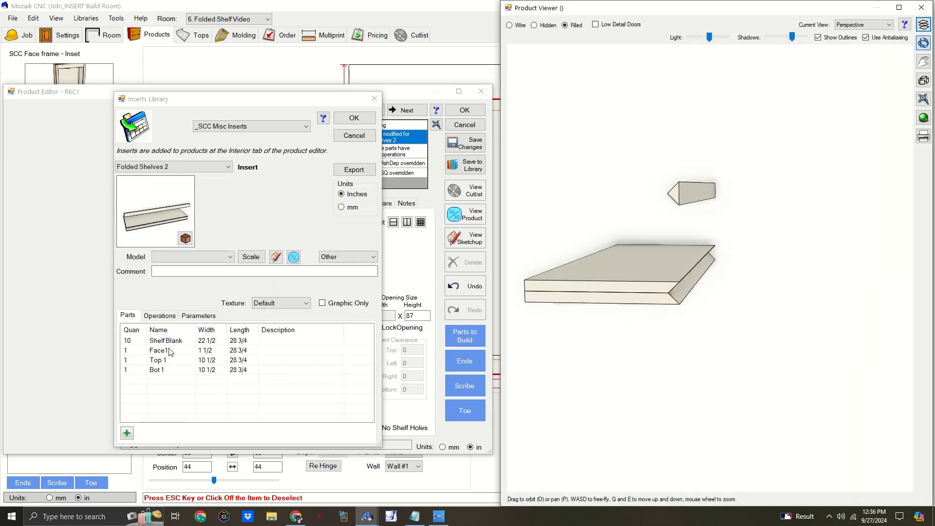
Step: Replace Top 1's default Z position formula with ((OpenH-(SH*(SQ/i)))/((SQ/i)+1)+SH)*1 and accept the part
click(171, 363)
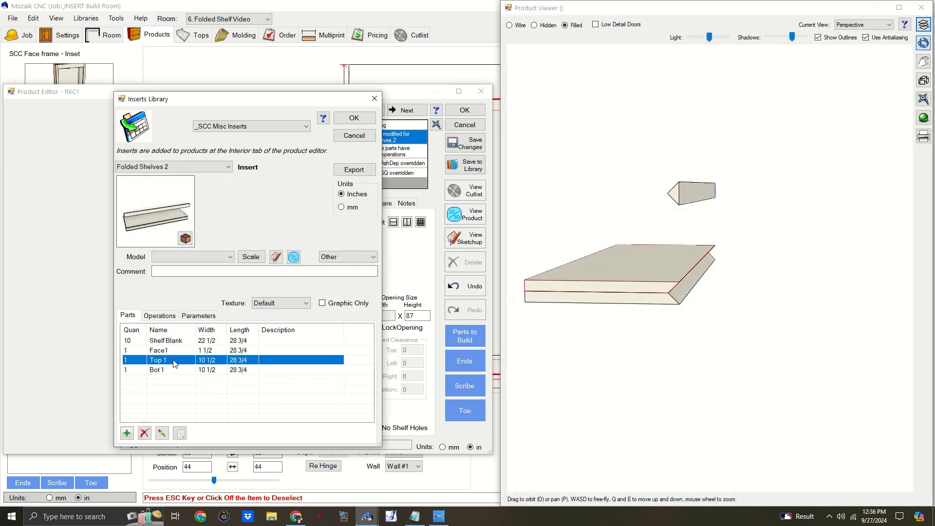
click(160, 434)
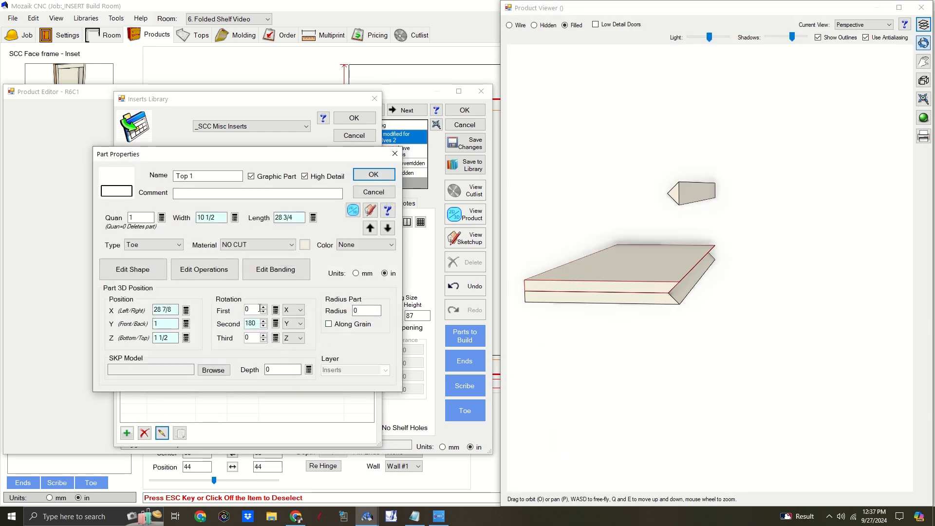
click(186, 337)
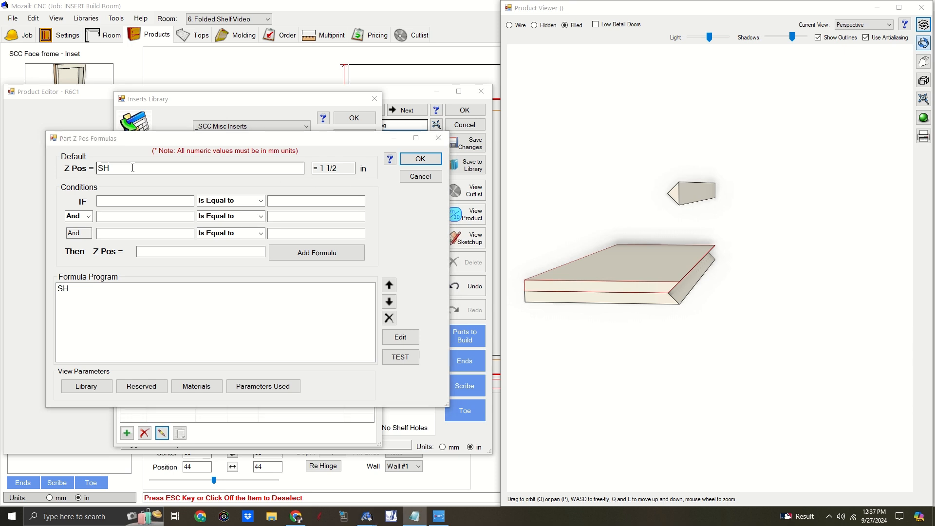
drag(132, 167, 2, 162)
text(((OpenH-(SH*(SQ/i)))/((SQ/i)+1)+SH)*1)
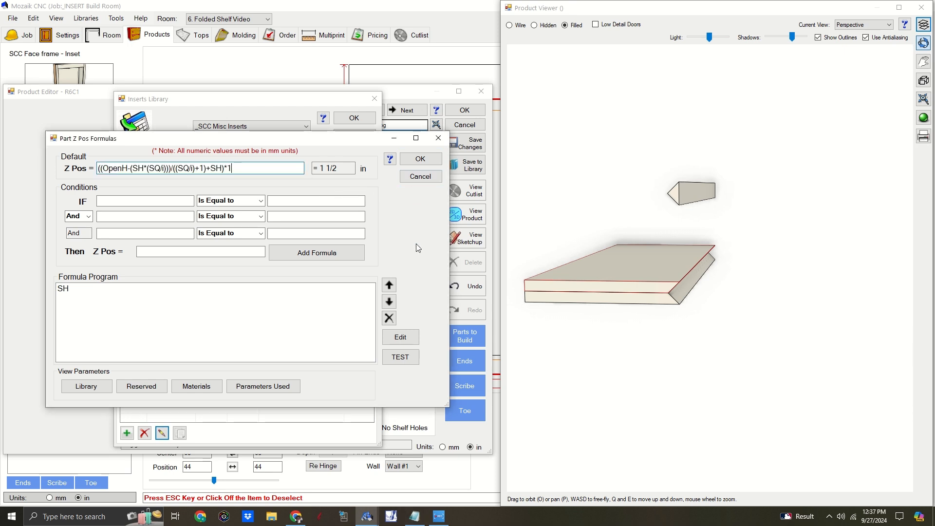
click(421, 159)
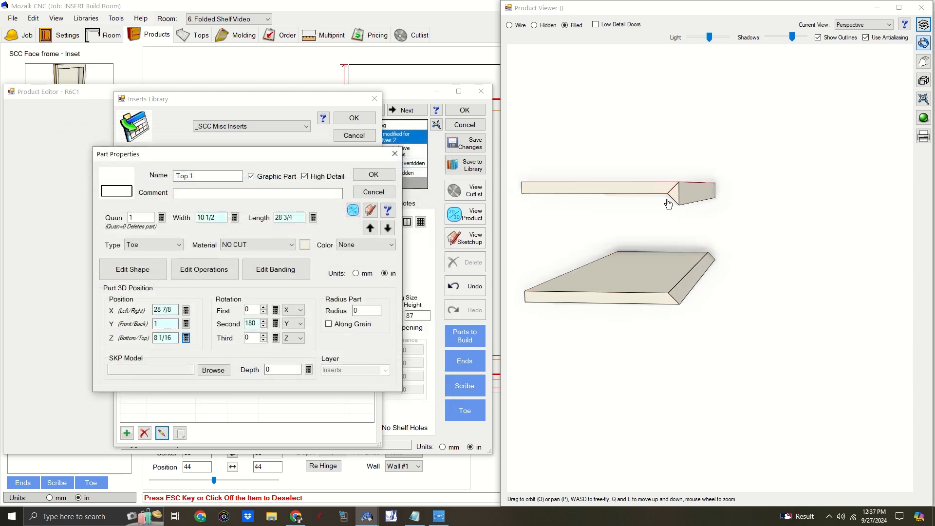
click(374, 175)
Step: Open the properties of the Bot 1 part in the Folded Shelves 2 insert
click(162, 372)
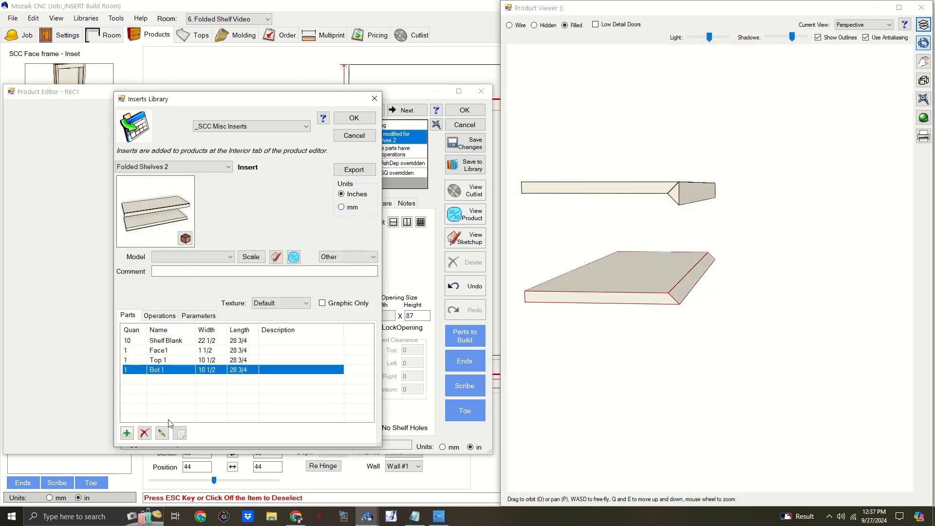
click(162, 433)
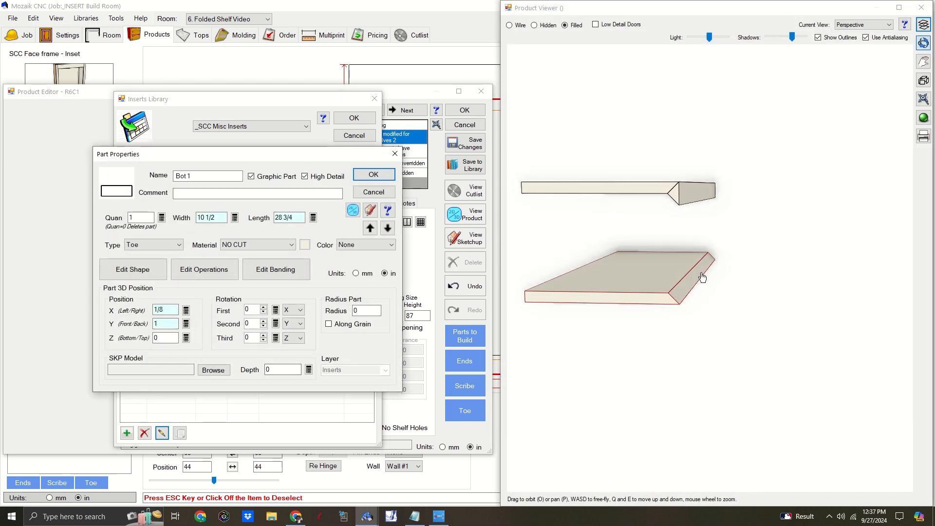
key(alt+Tab)
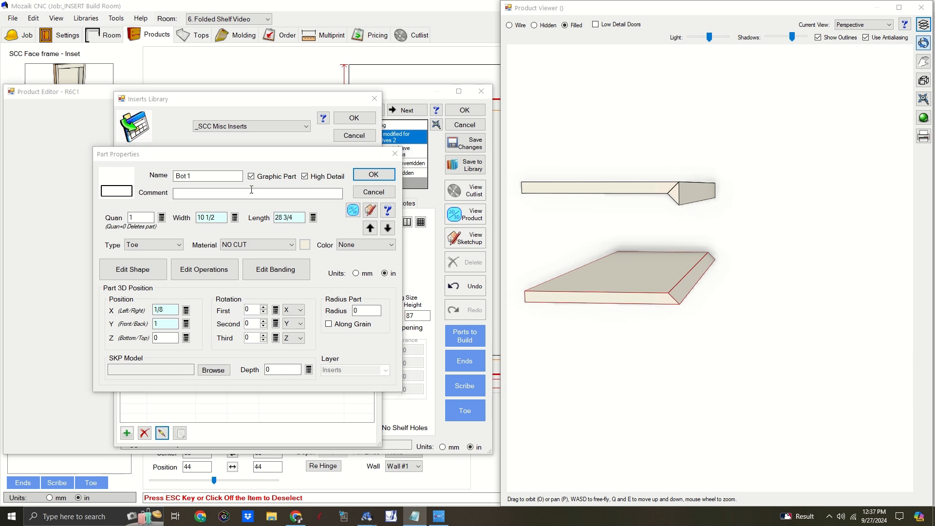
click(186, 324)
drag(175, 169, 31, 160)
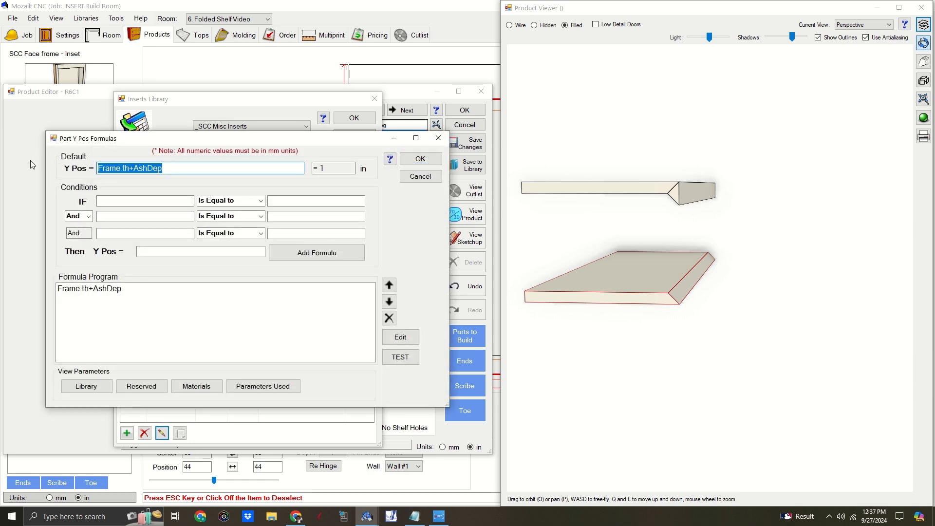
click(419, 179)
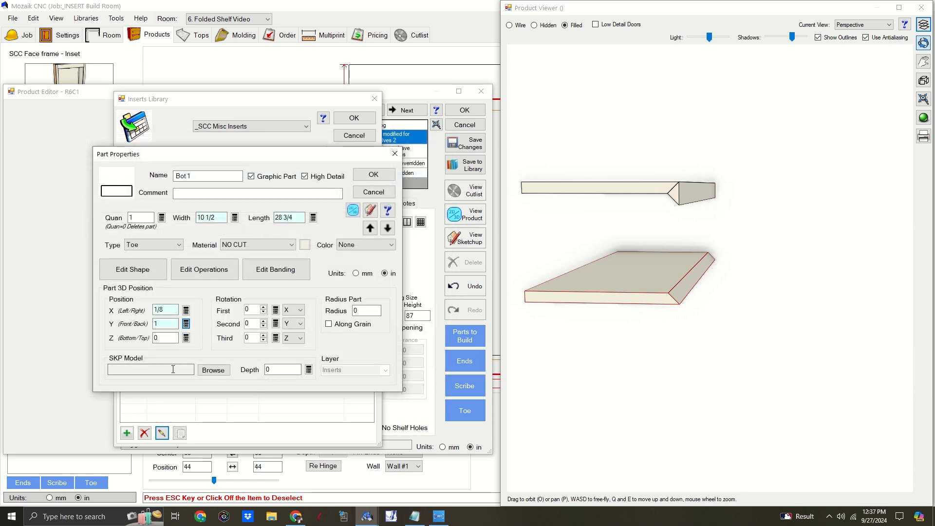
Step: Set Bot 1's default Z position formula to (((OpenH-(SH*(SQ/i)))/((SQ/i)+1)+SH)*1)-SH and accept the part
click(186, 338)
text((((OpenH-(SH*(SQ/i)))/((SQ/i)+1)+SH)*1)-SH)
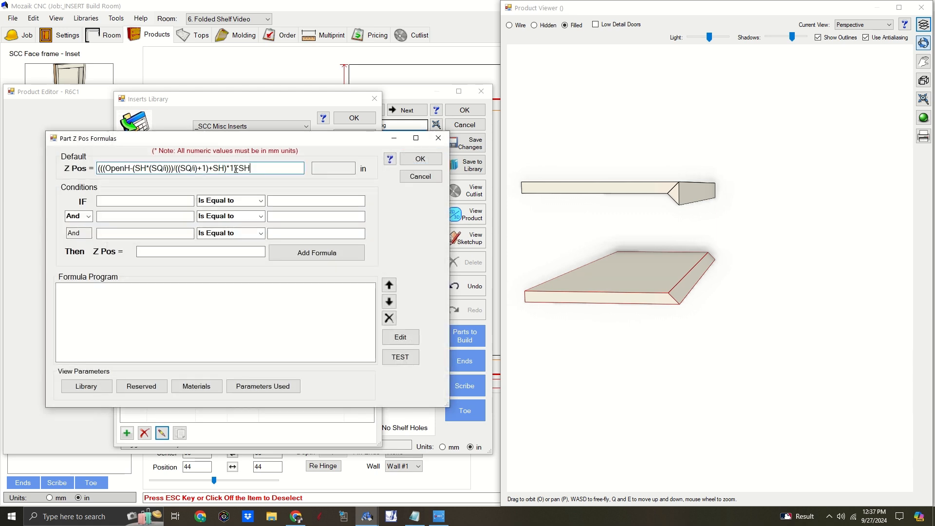
drag(236, 168, 61, 170)
key(Delete)
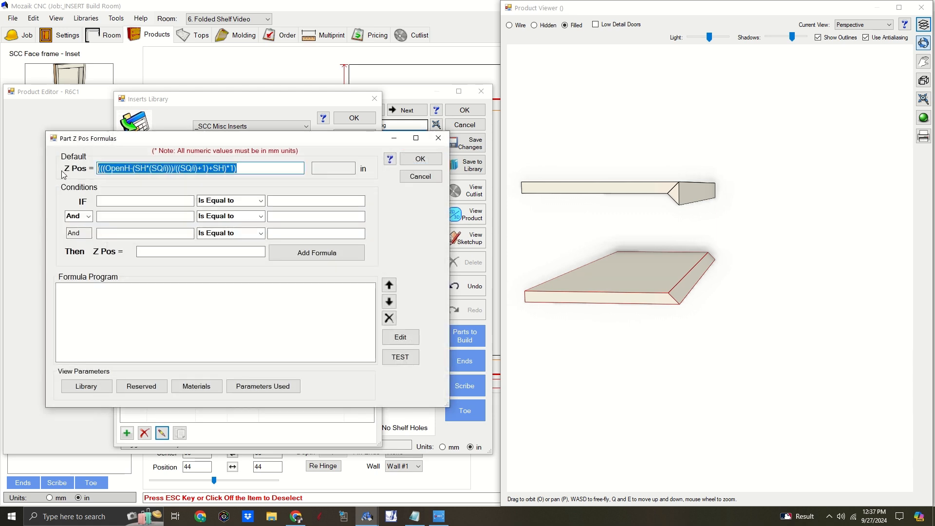
key(End)
text(-SH)
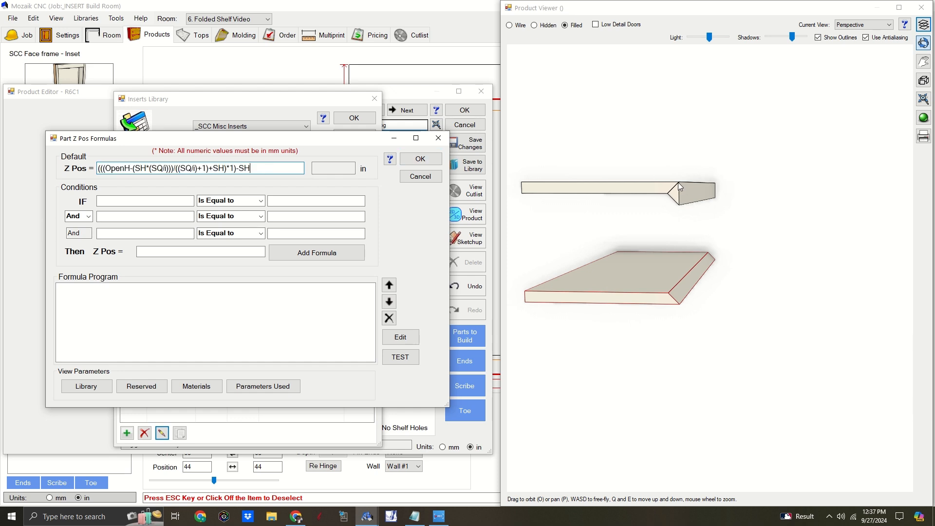
click(422, 160)
click(376, 176)
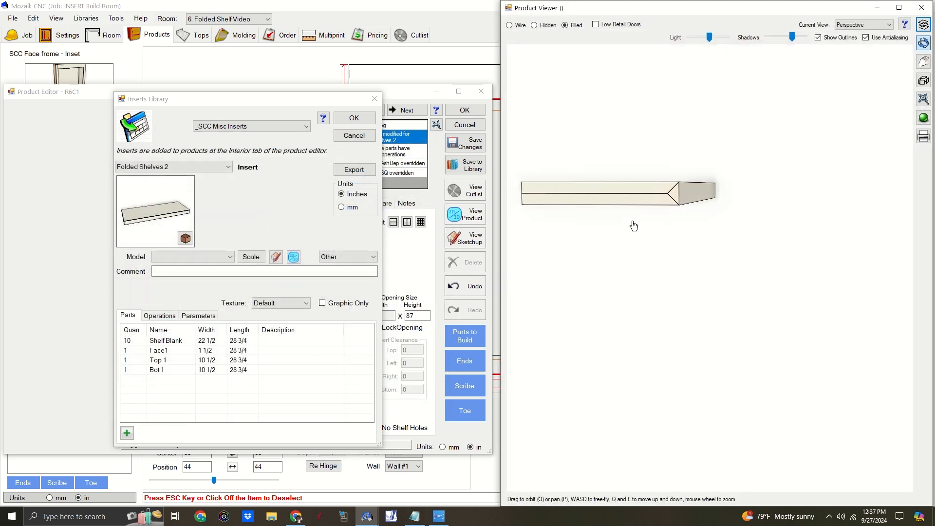
Step: Duplicate the Face1 part in the insert and rename the copy Face2
click(166, 351)
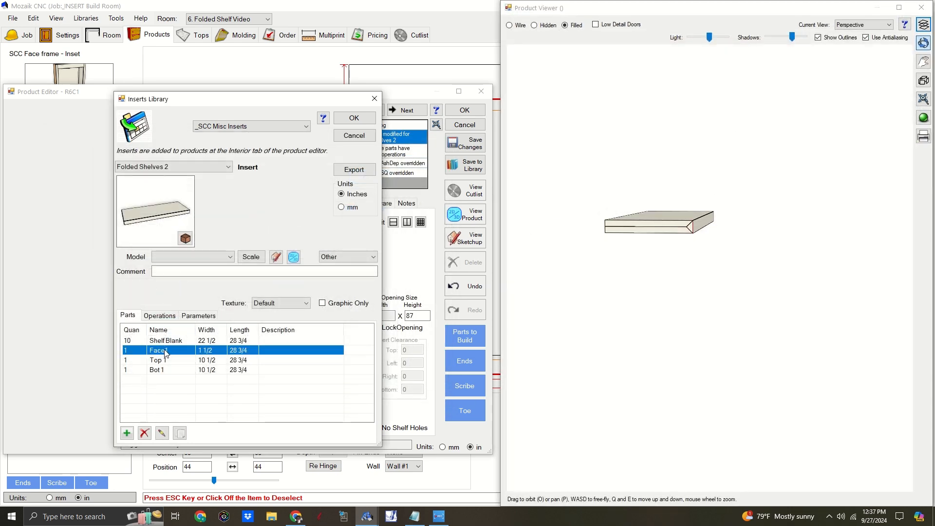
click(177, 433)
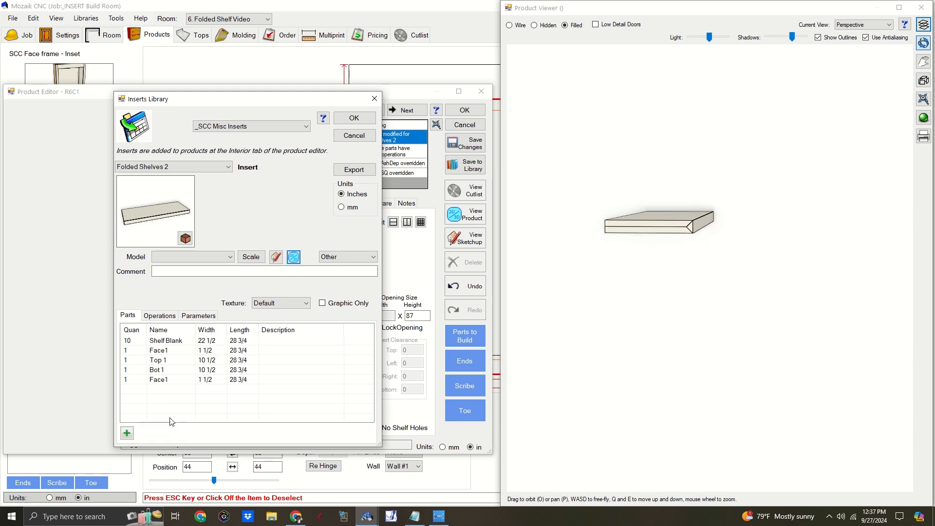
click(165, 381)
click(162, 433)
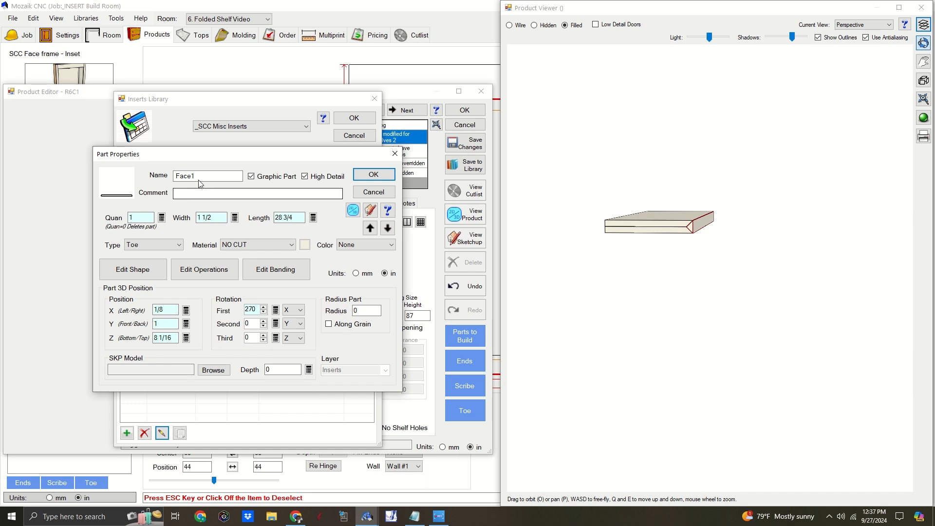
click(195, 176)
key(BackSpace)
text(2)
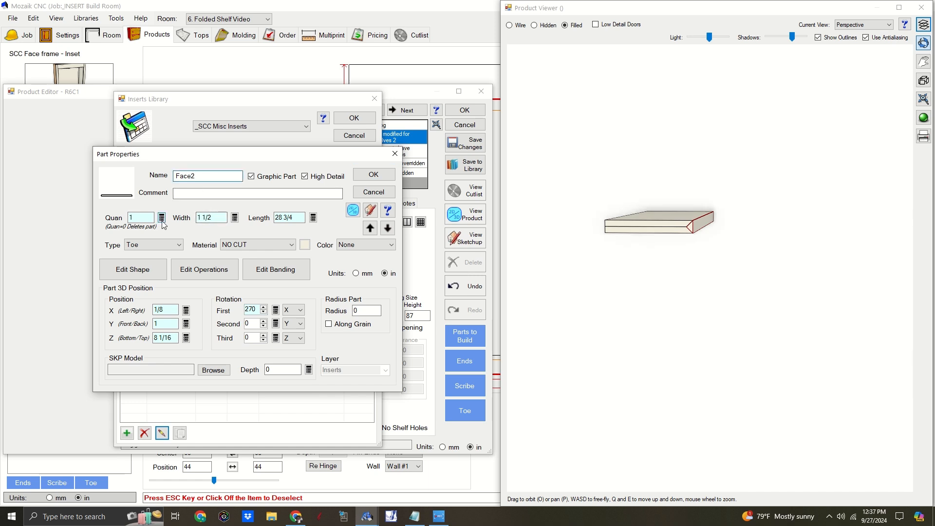
Step: Open Face2's quantity formulas and clear the existing default formula
click(161, 217)
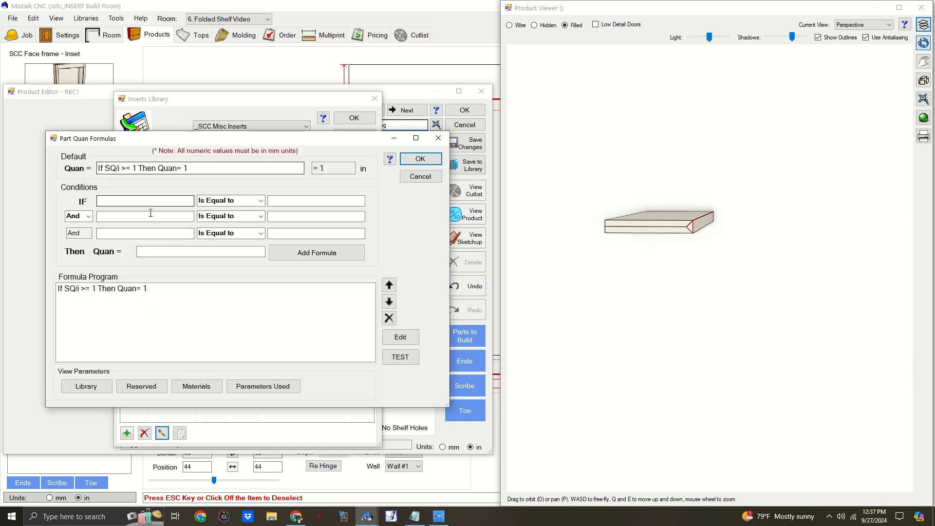
click(140, 289)
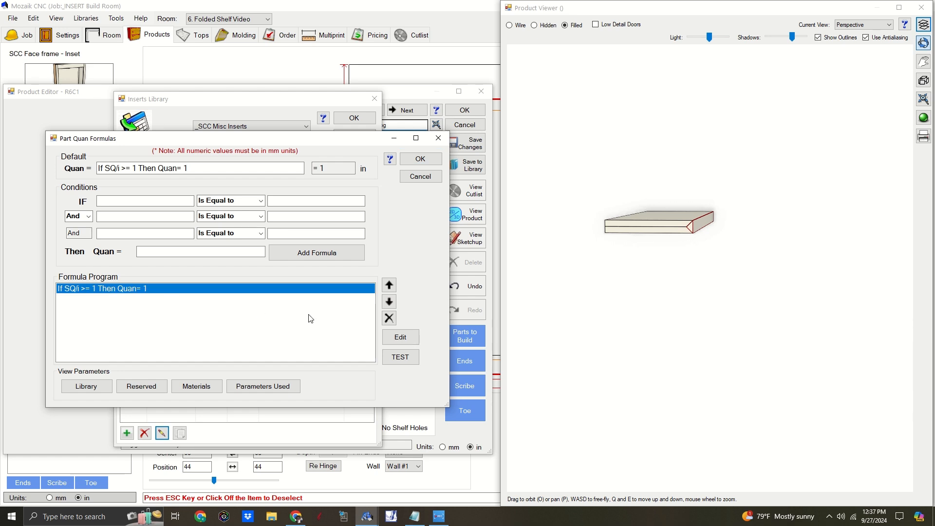
click(396, 337)
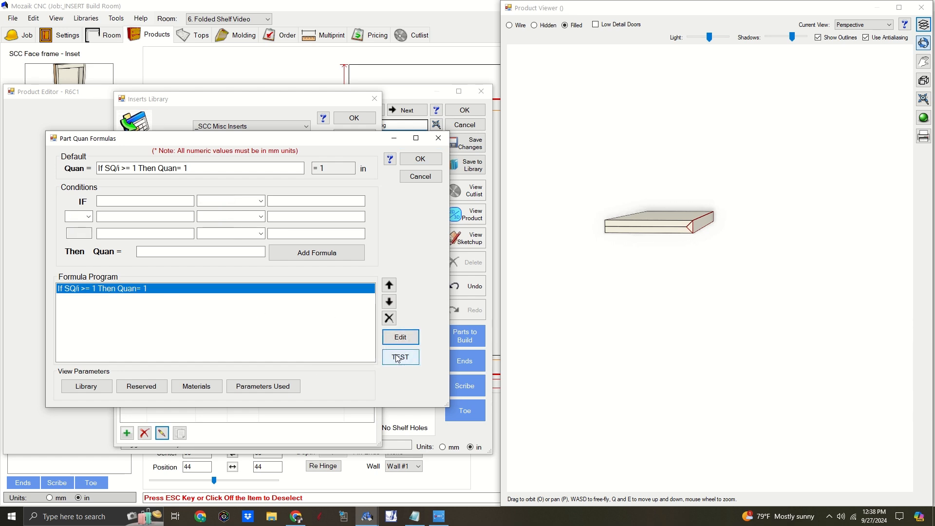
click(389, 321)
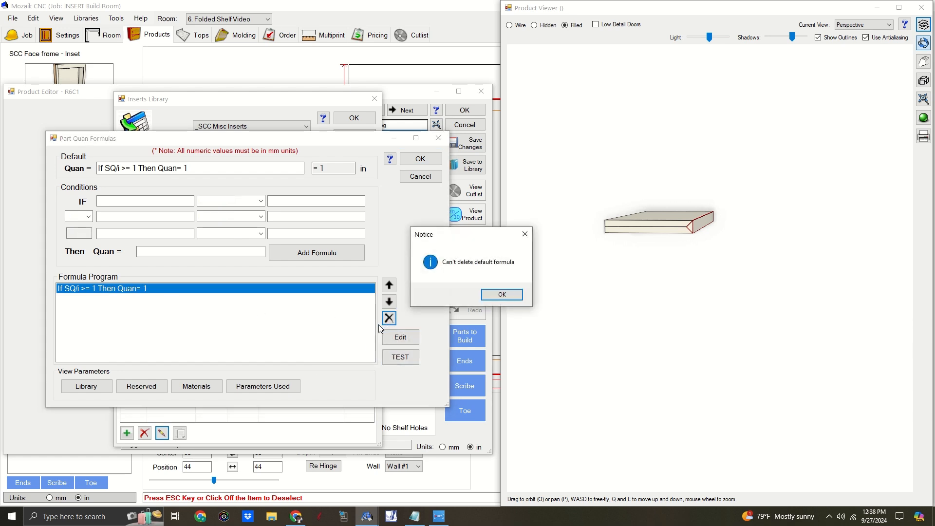
click(502, 294)
click(202, 167)
key(BackSpace)
drag(194, 167, 74, 171)
key(BackSpace)
Step: Add the formula If SQ/i >= 2 Then Quan= 1 to Face2's quantity, test it and accept it
click(115, 202)
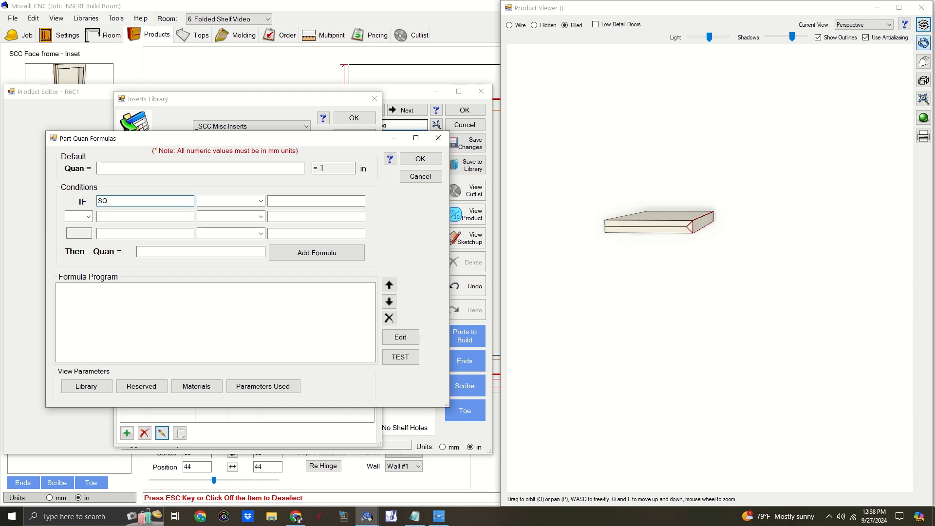
text(/i)
click(261, 201)
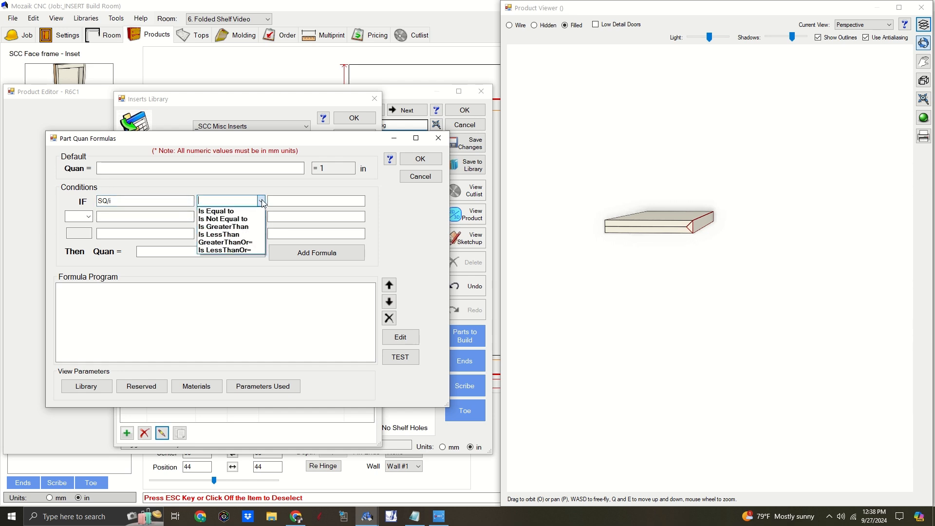
click(260, 242)
text(2)
click(239, 249)
click(314, 254)
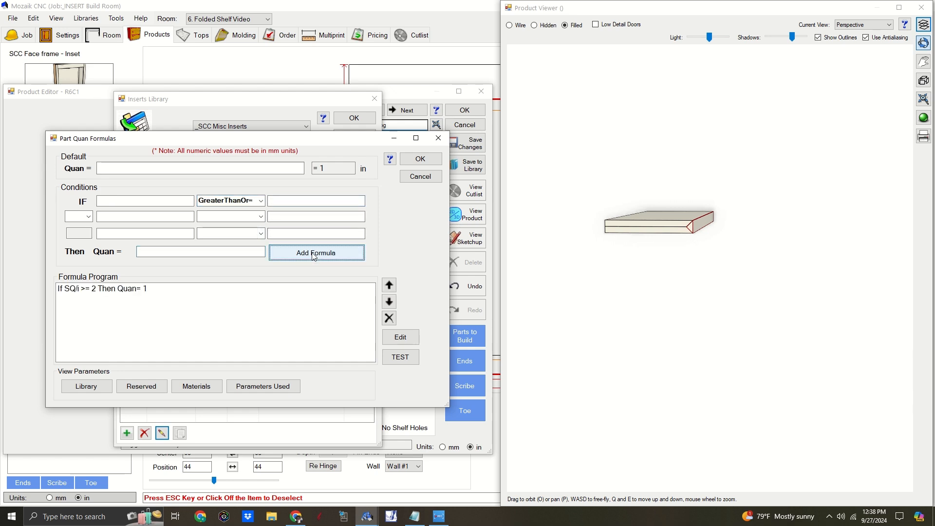
click(398, 357)
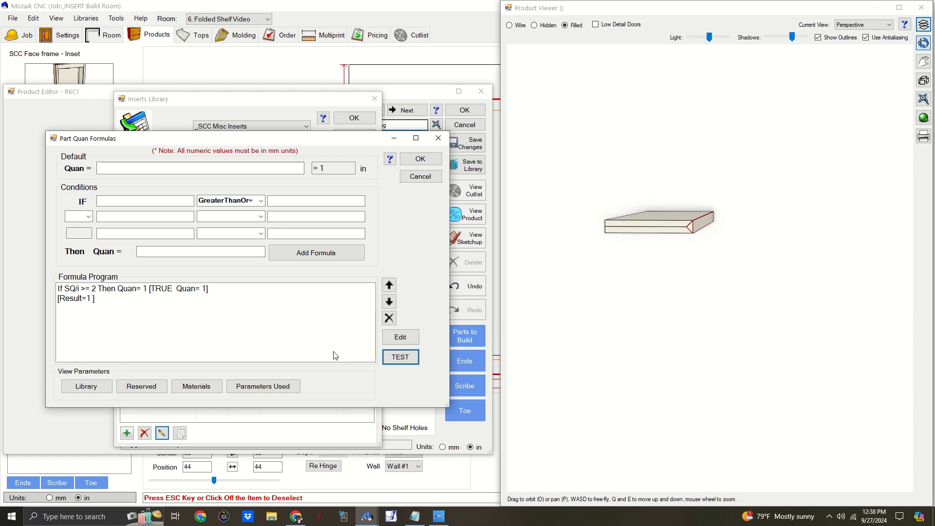
click(435, 161)
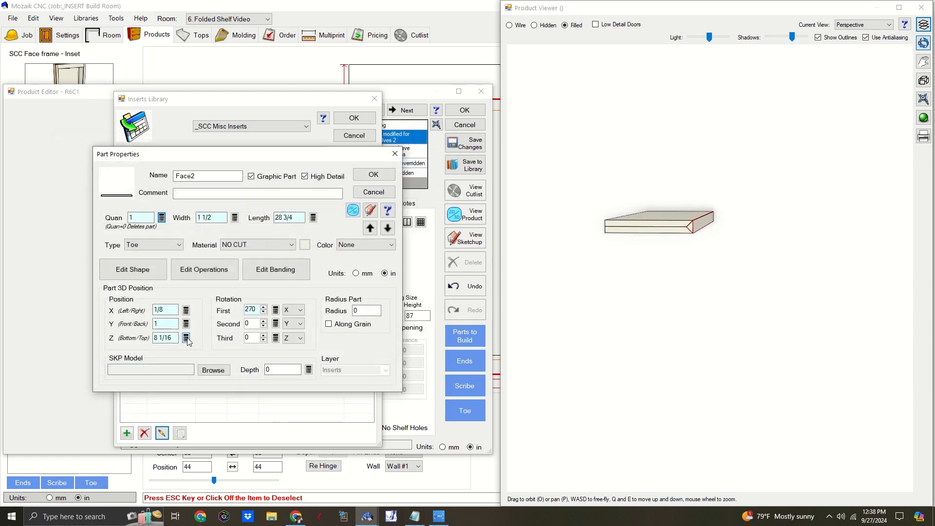
Step: Set Face2's default Z position formula to ((OpenH-(SH*(SQ/i)))/((SQ/i)+1)+SH)*2 and accept it
click(186, 338)
double_click(230, 168)
text(2)
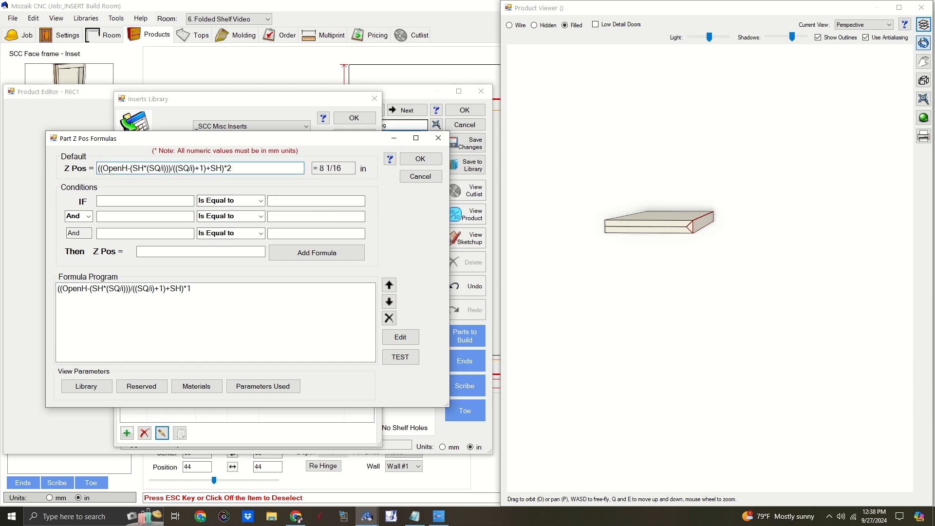
click(414, 160)
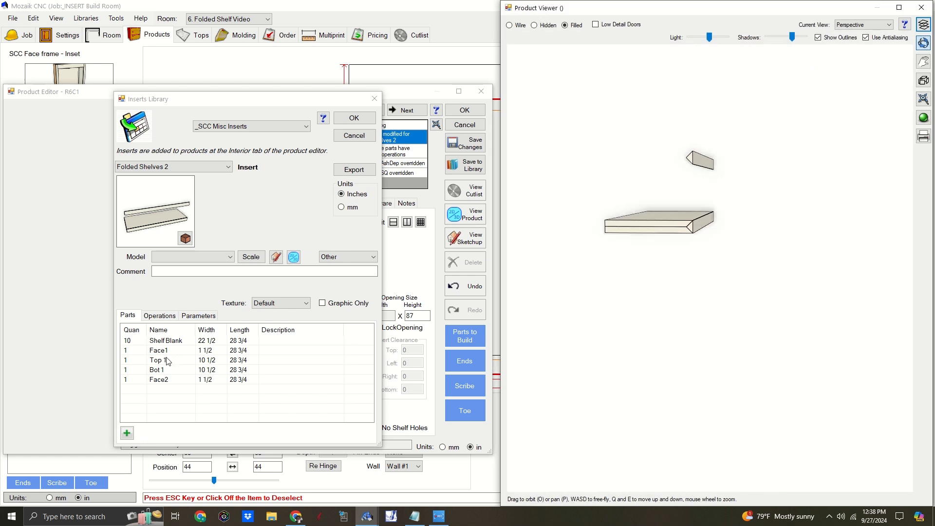
Step: Duplicate the Top 1 part in the insert and rename the copy Top 2
click(166, 373)
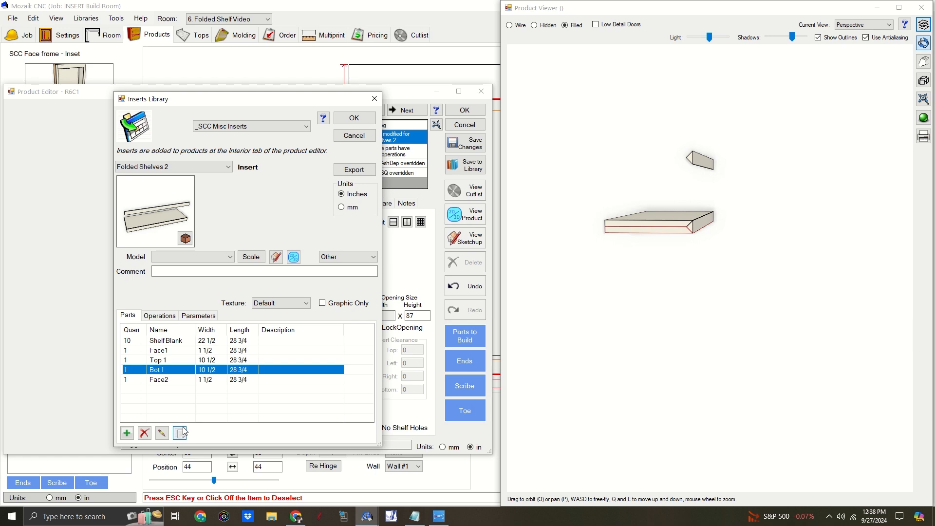
click(170, 361)
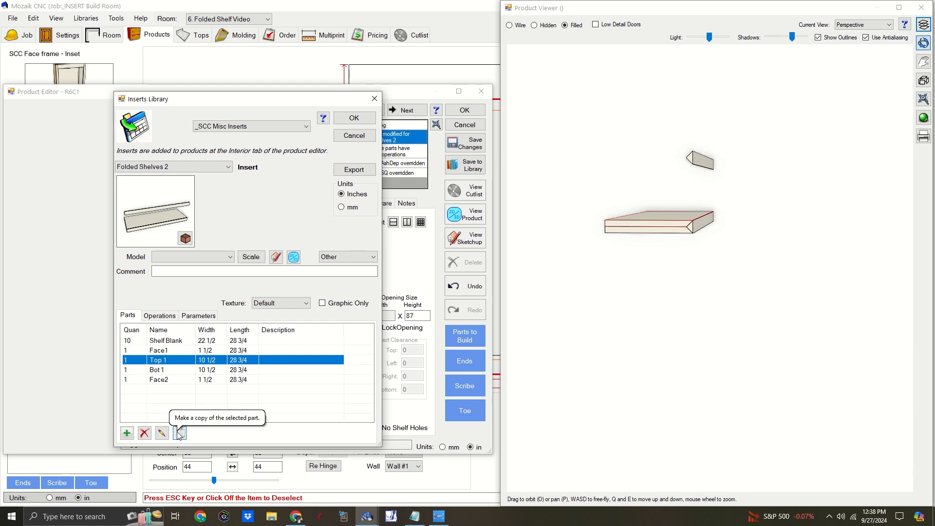
click(180, 434)
click(156, 390)
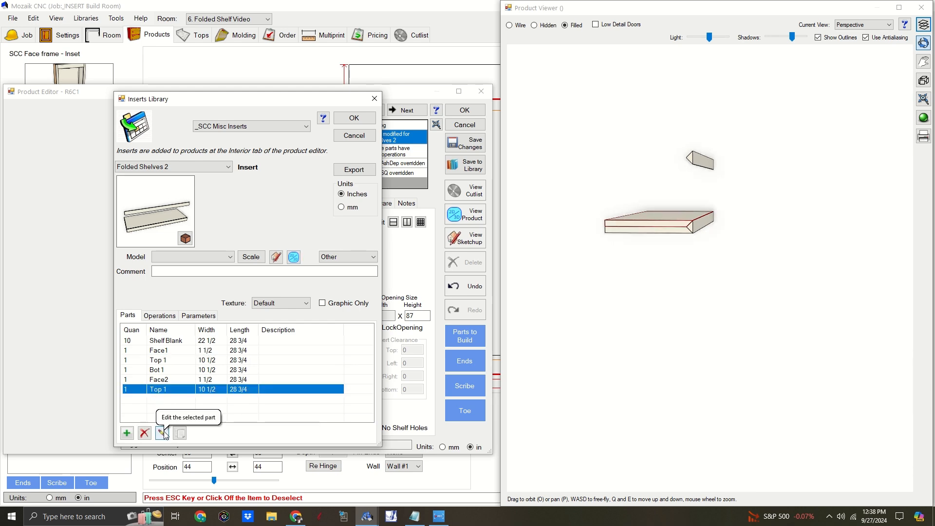
click(162, 433)
click(193, 176)
key(BackSpace)
text(2)
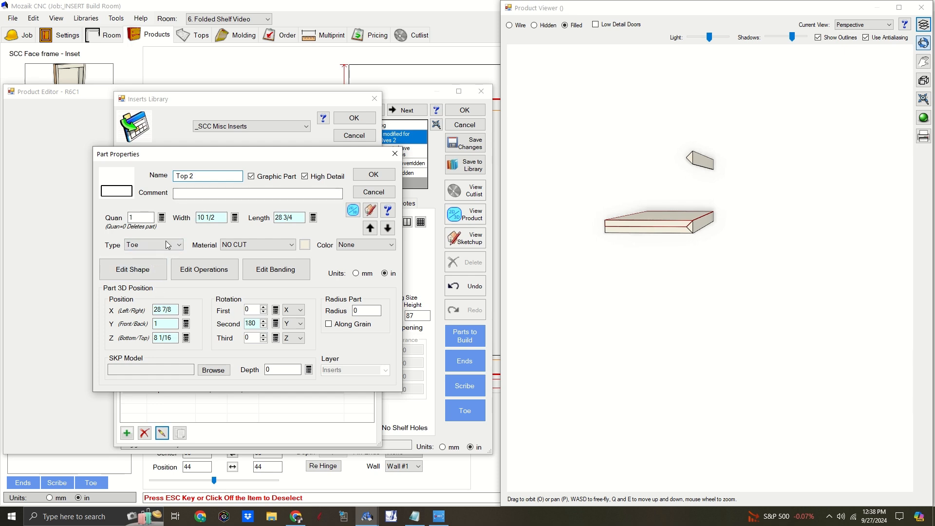
Step: Add the formula If SQ/i >= 2 Then Quan= 1 to Top 2's quantity, test it and accept it
click(161, 218)
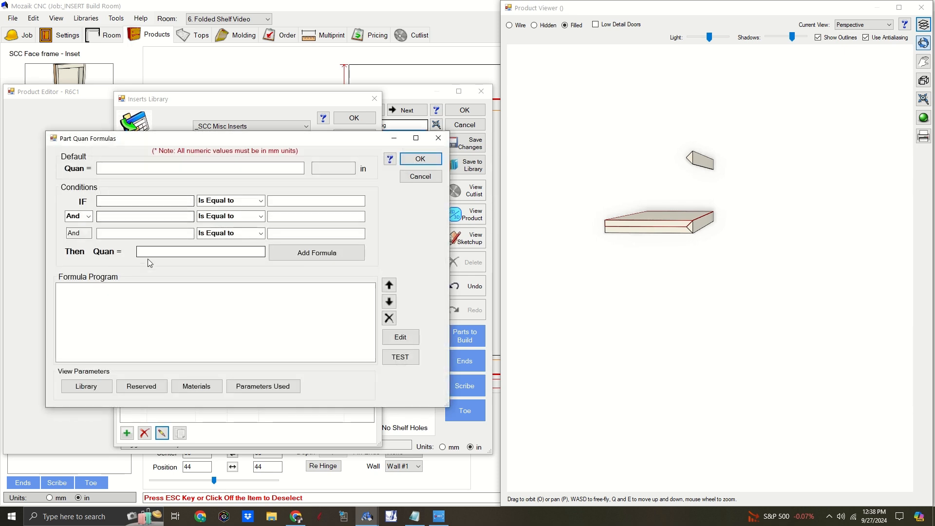
click(134, 201)
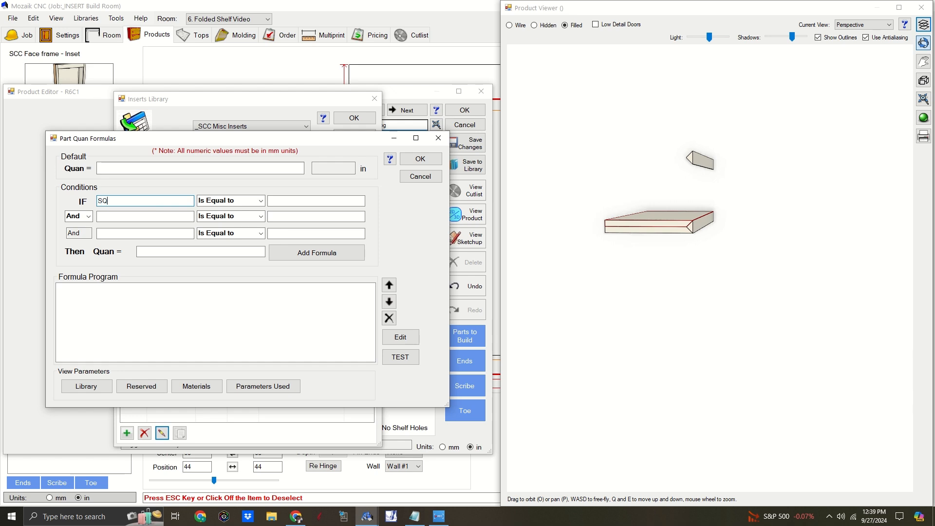
click(247, 202)
click(225, 242)
key(Tab)
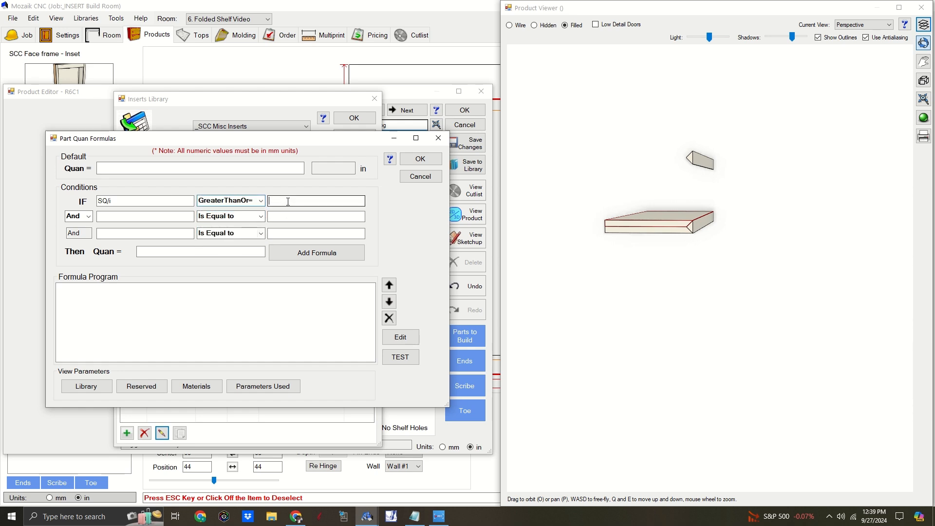
text(2)
click(247, 250)
text(1)
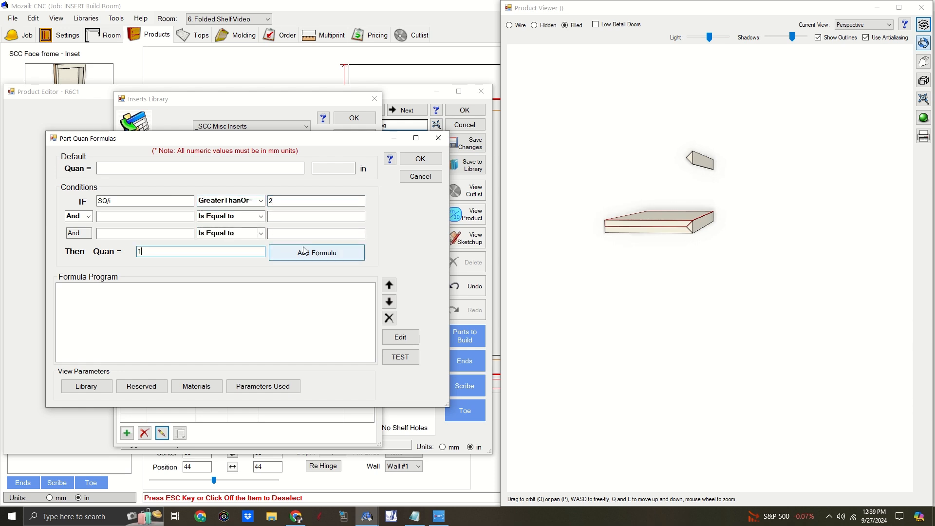
click(291, 251)
click(398, 357)
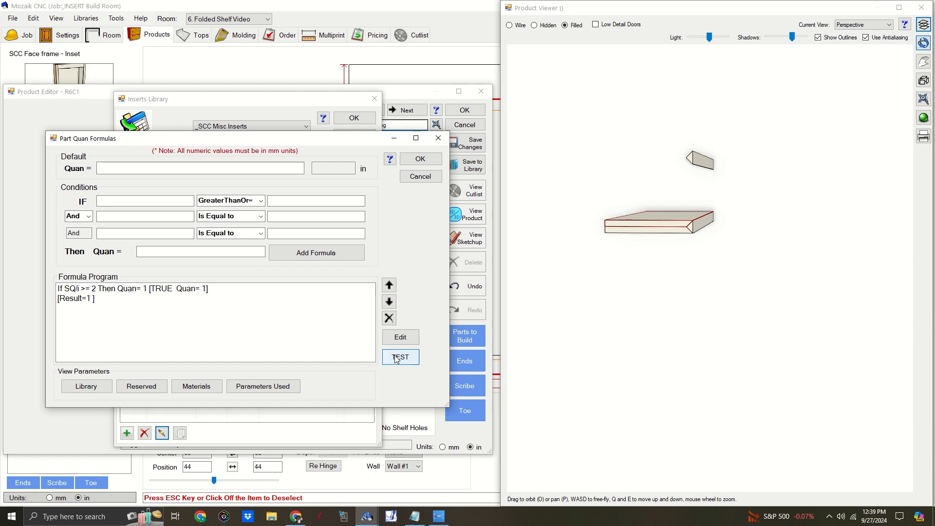
click(419, 159)
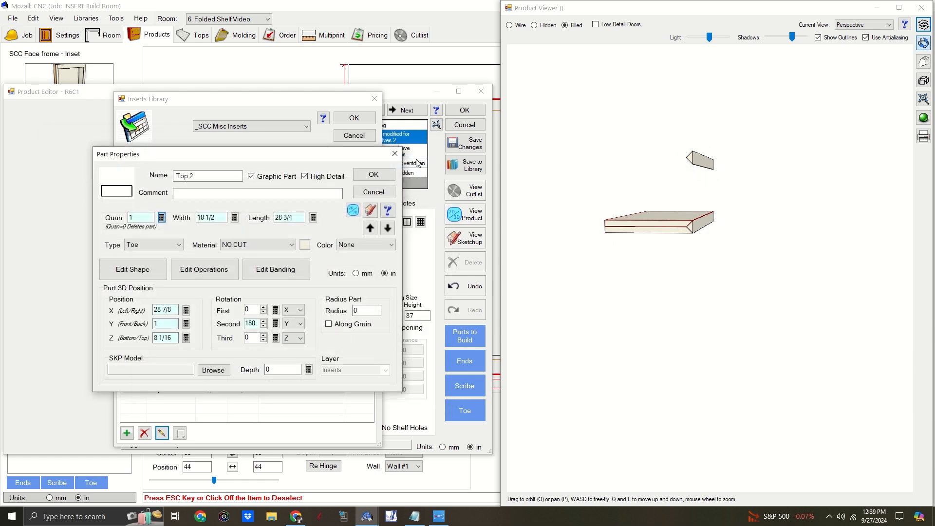
Step: Set Top 2's default Z position formula to ((OpenH-(SH*(SQ/i)))/((SQ/i)+1)+SH)*2 and accept the part
click(186, 337)
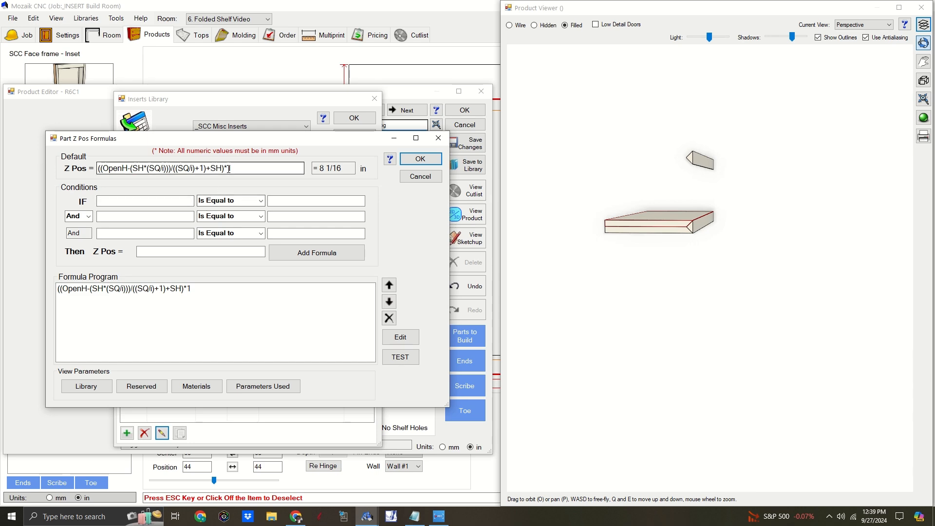
click(421, 159)
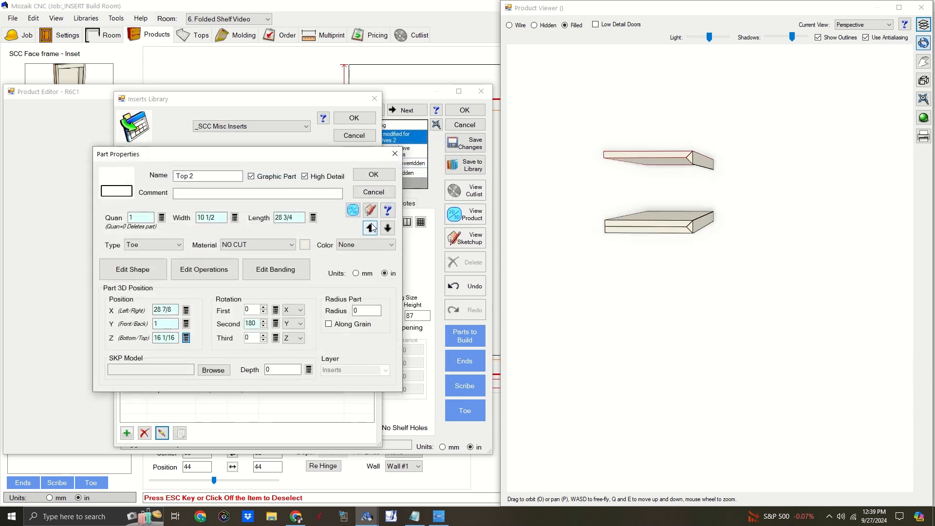
click(373, 174)
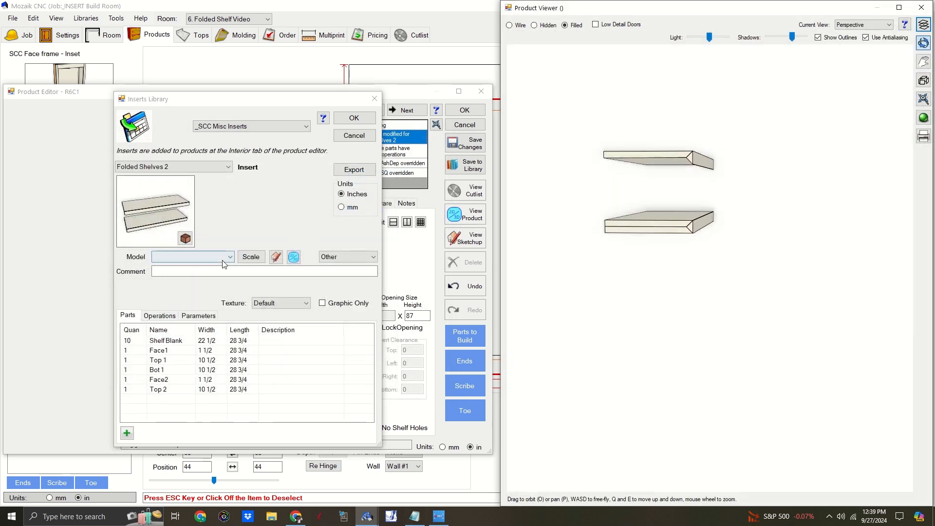
Step: Duplicate the Bot 1 part in the insert and rename the copy Bot 3
click(169, 380)
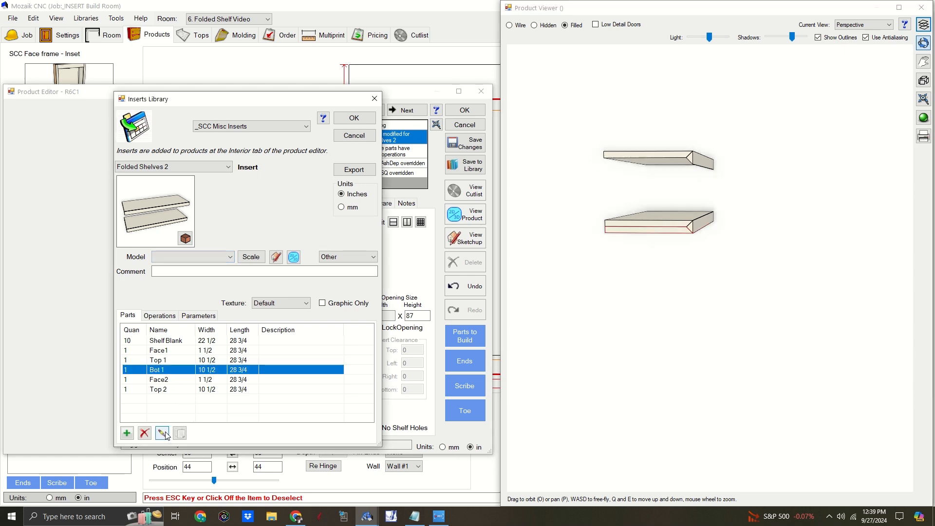
click(180, 430)
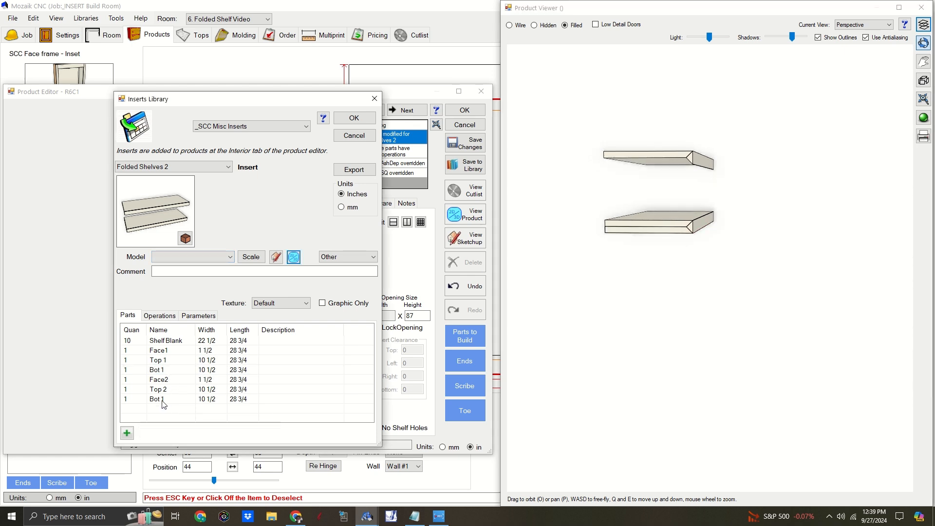
click(163, 399)
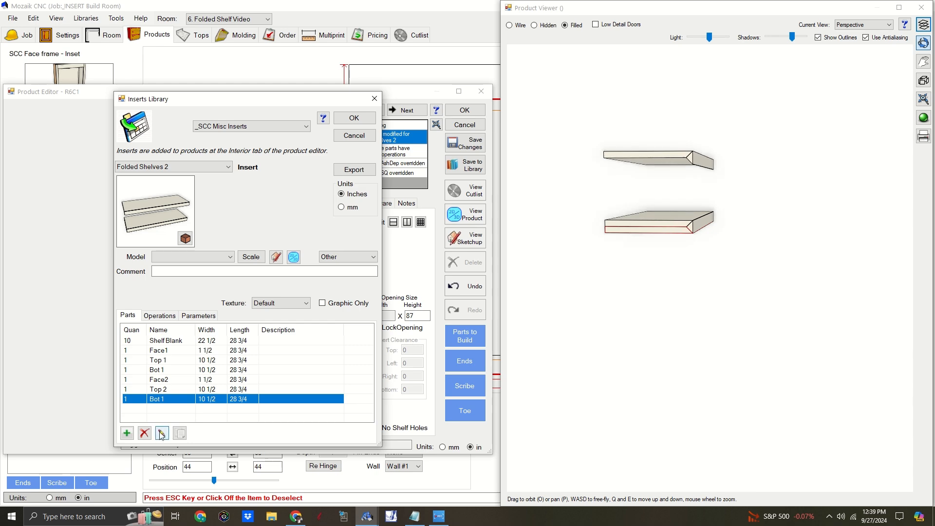
click(162, 433)
click(190, 177)
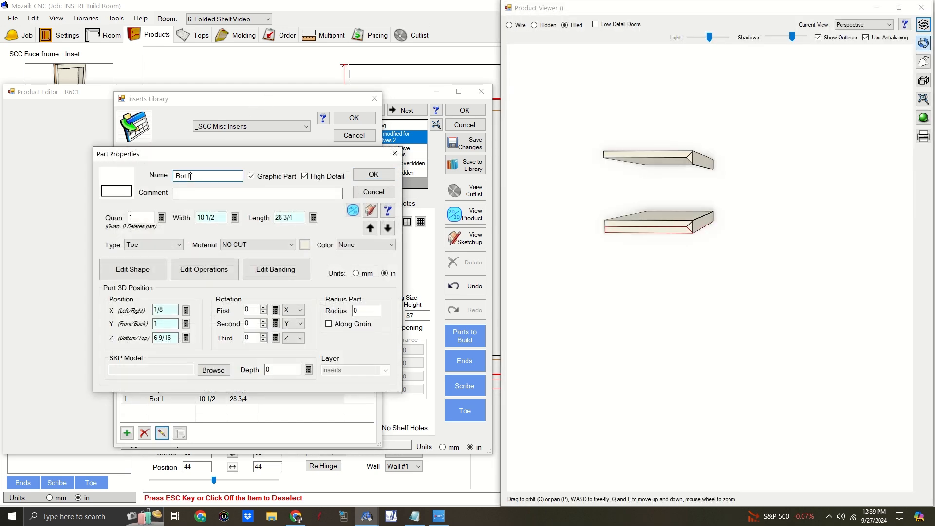
Step: Add the formula If SQ/i >= 2 Then Quan= 1 to Bot 3's quantity, test it and accept the part
click(161, 218)
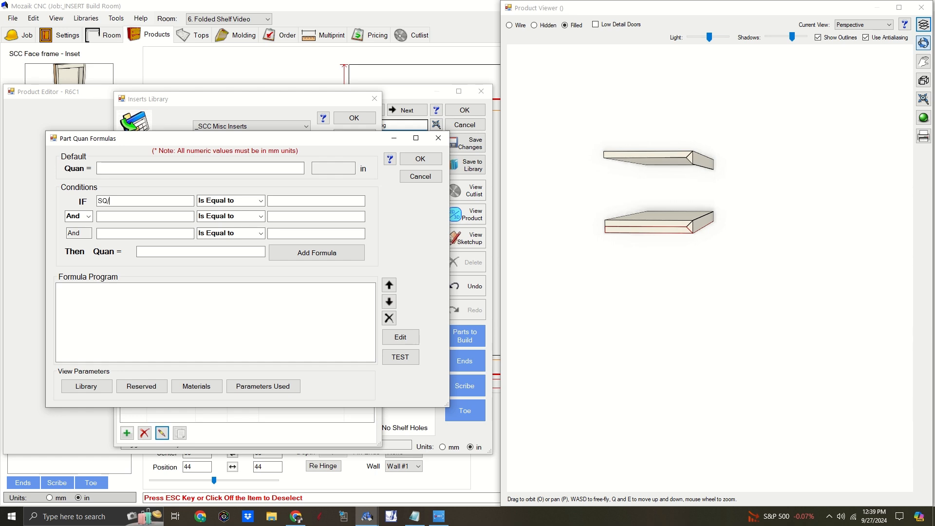
key(Tab)
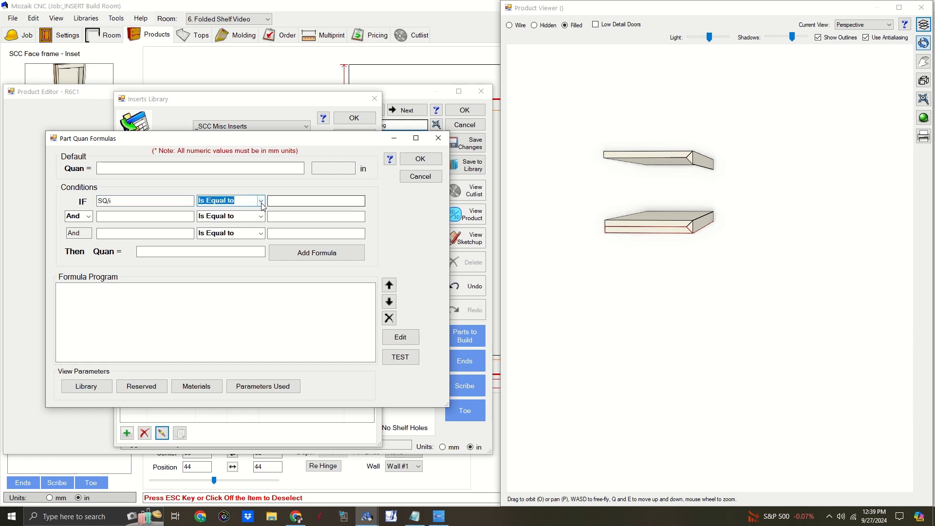
click(239, 203)
click(229, 242)
click(279, 202)
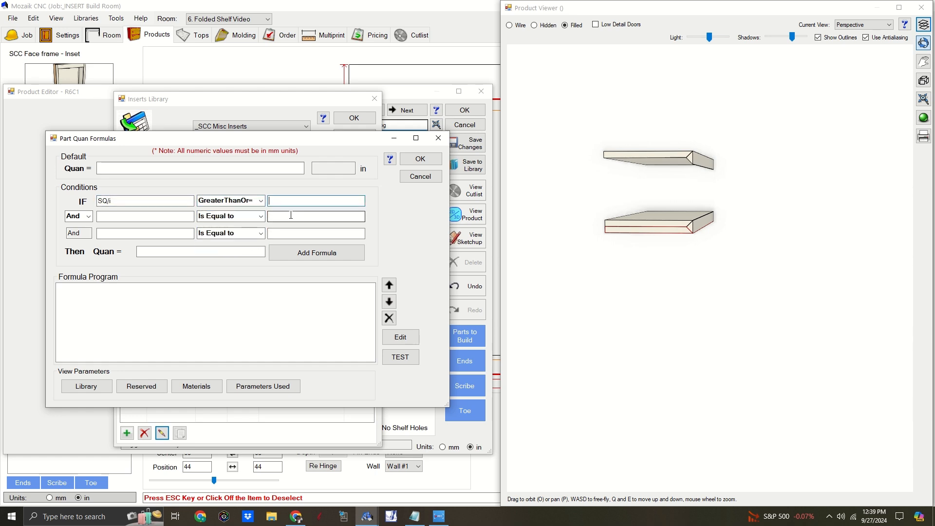
text(2)
click(219, 252)
text(1)
click(314, 252)
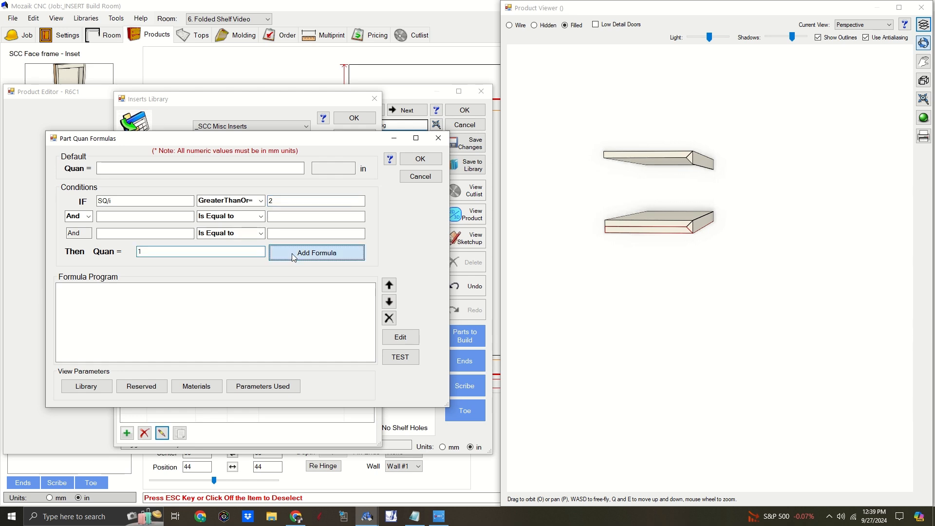
click(396, 357)
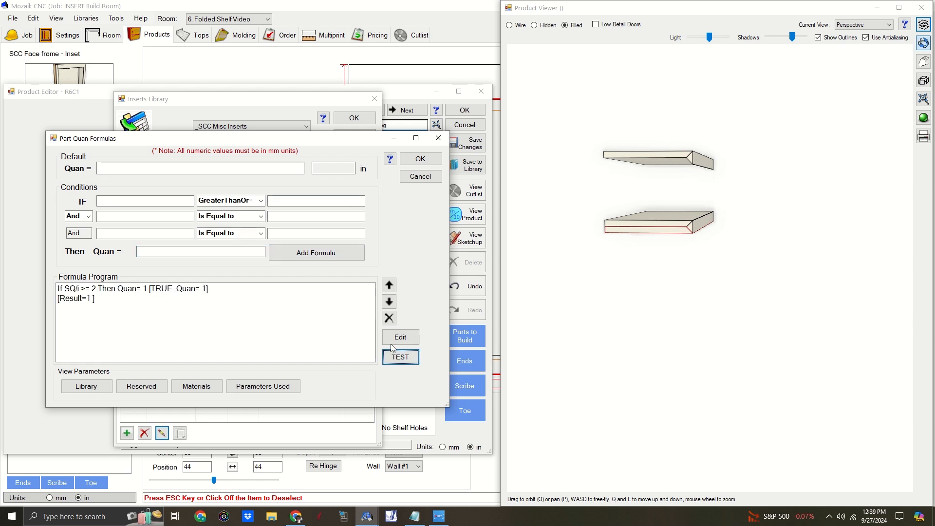
click(409, 160)
click(374, 176)
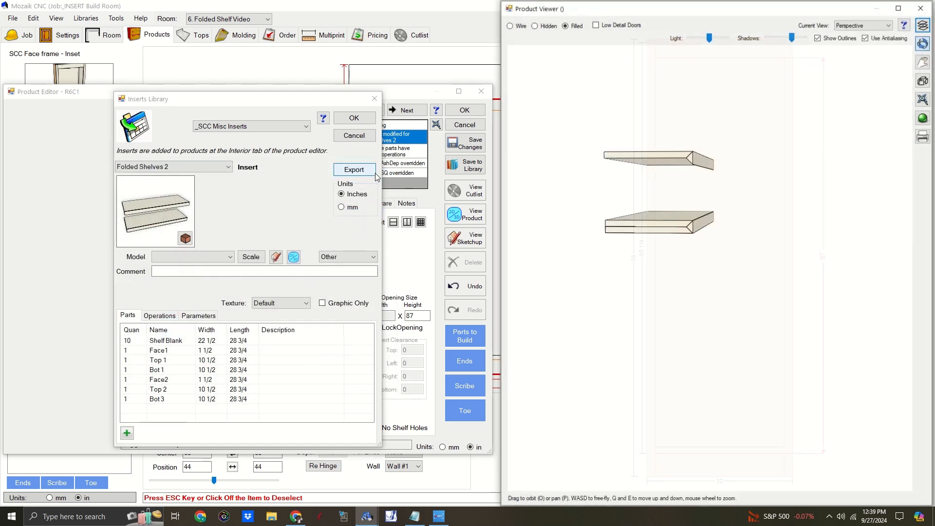
Step: Set Bot 3's default Z position formula to (((OpenH-(SH*(SQ/i)))/((SQ/i)+1)+SH)*2)-SH and accept the part
click(159, 400)
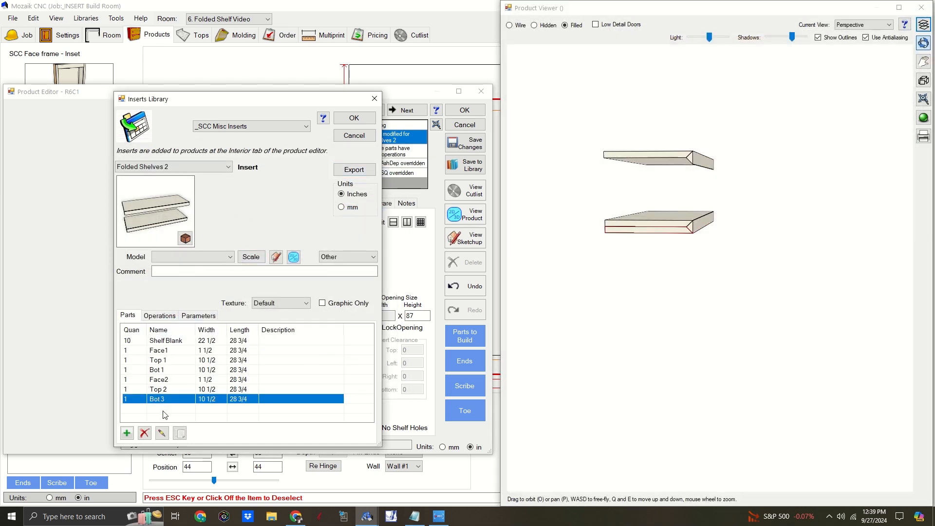
click(162, 433)
click(185, 338)
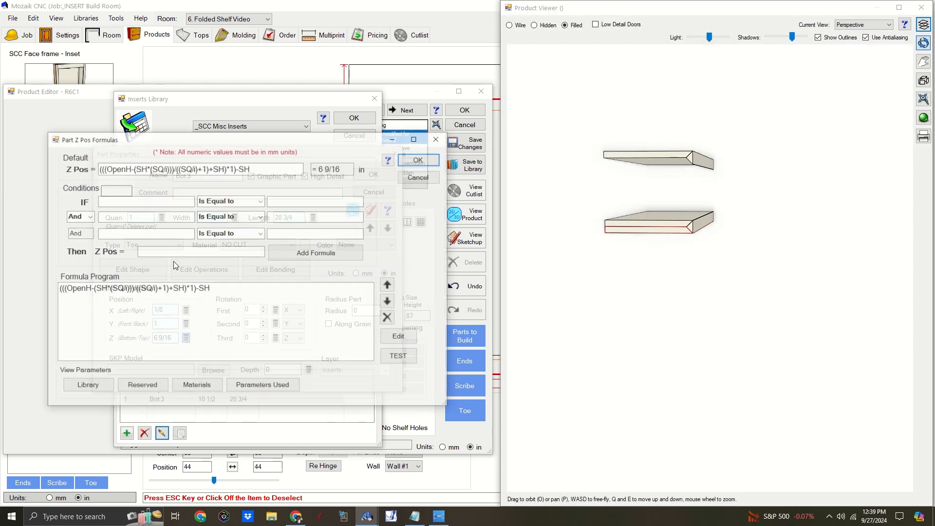
double_click(232, 168)
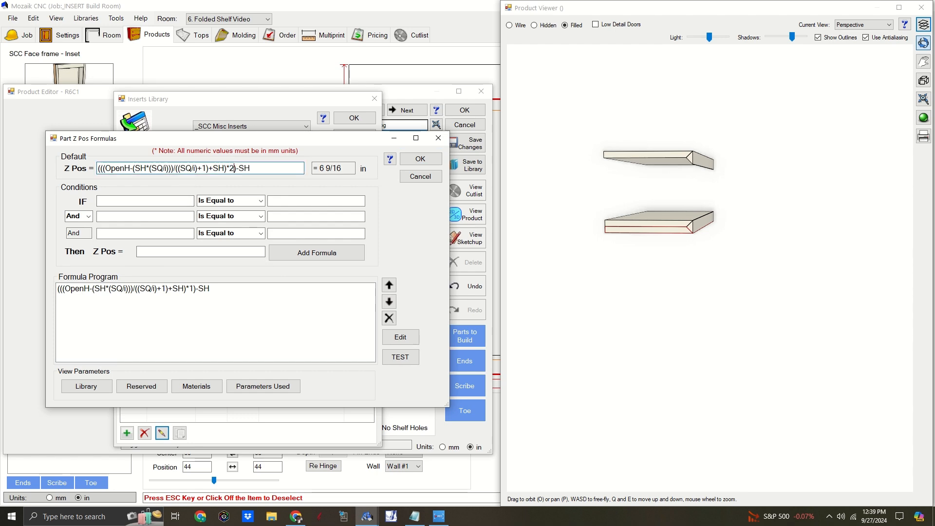
click(420, 161)
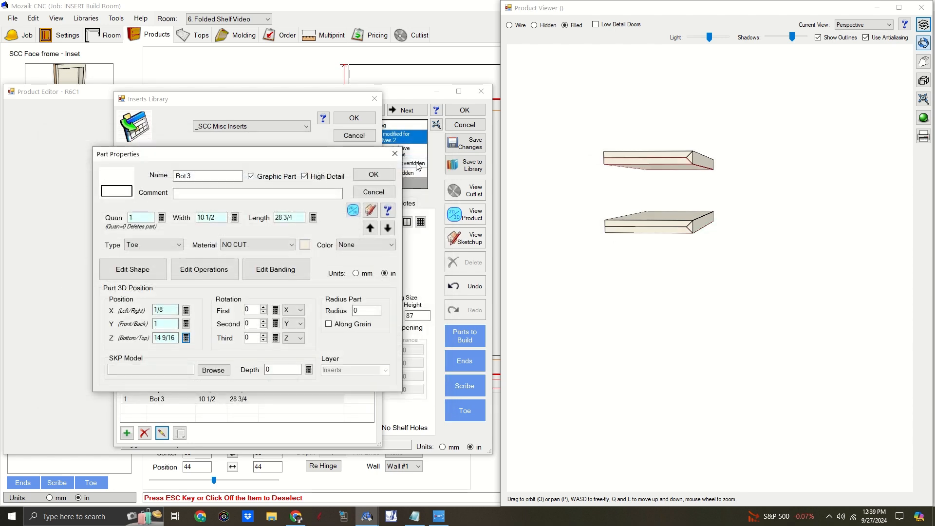
click(373, 174)
Step: Export the insert to the Desktop as Folded Shelves 2.exp, replacing the existing file, and accept the insert
drag(695, 244, 683, 247)
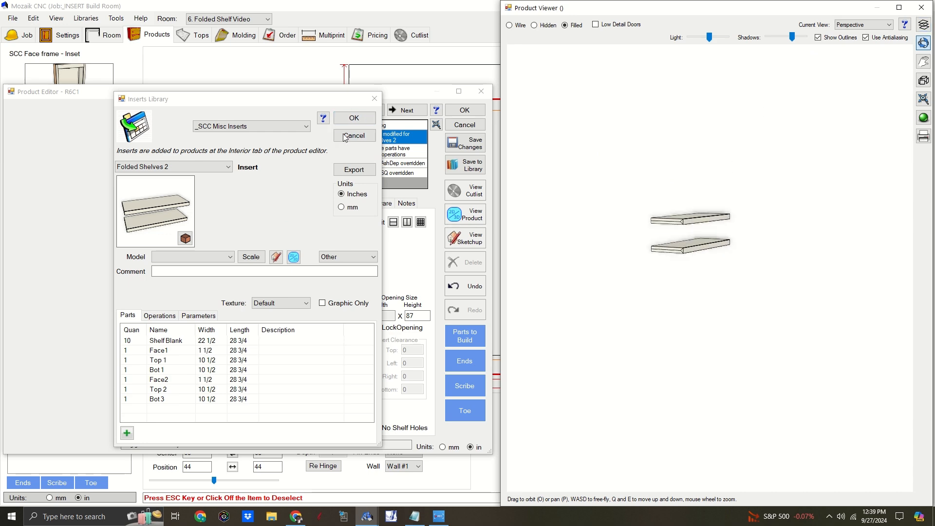
click(354, 169)
click(629, 373)
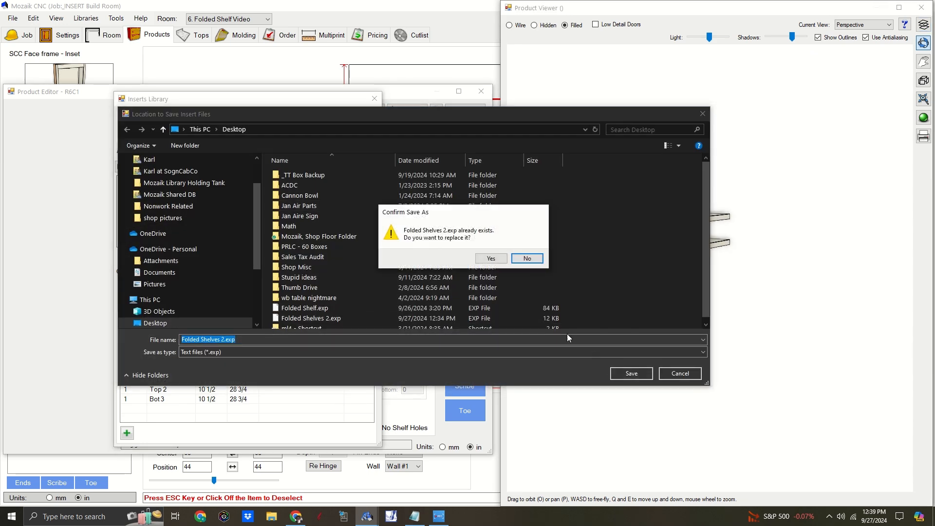
click(492, 258)
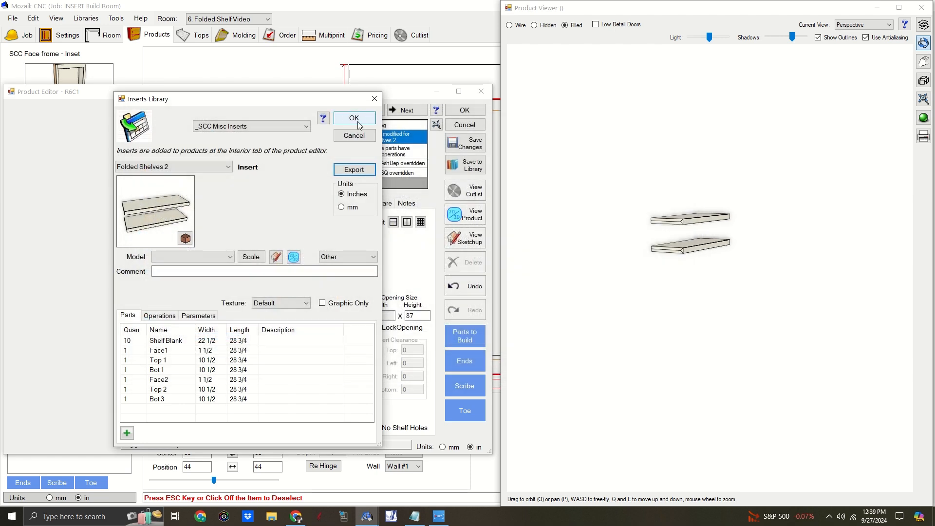
click(354, 118)
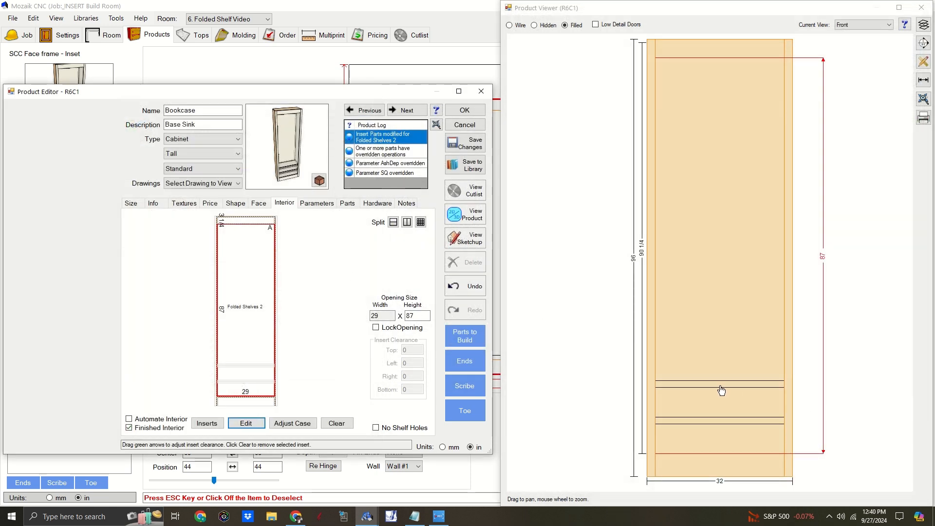
Step: Check the bookcase's parameter overrides and select the Folded Shelves 2 opening in its interior
click(317, 209)
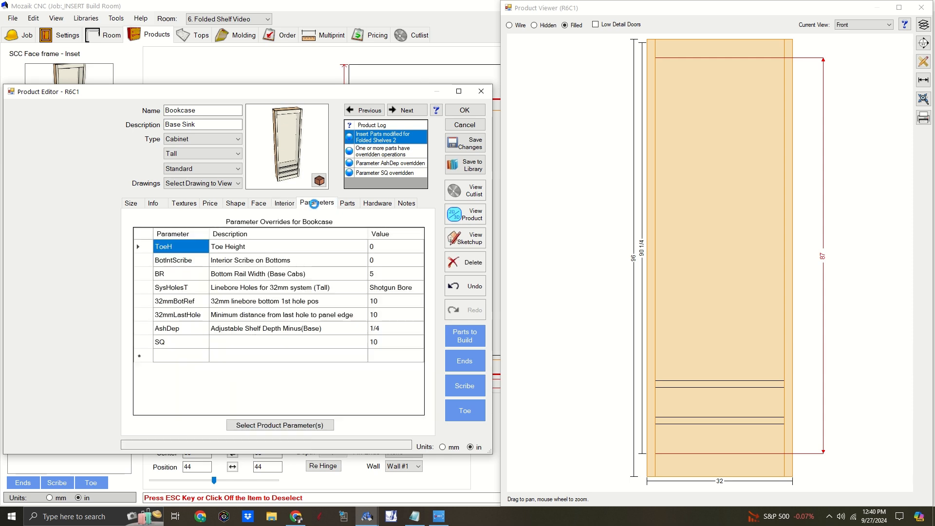
click(281, 205)
click(252, 299)
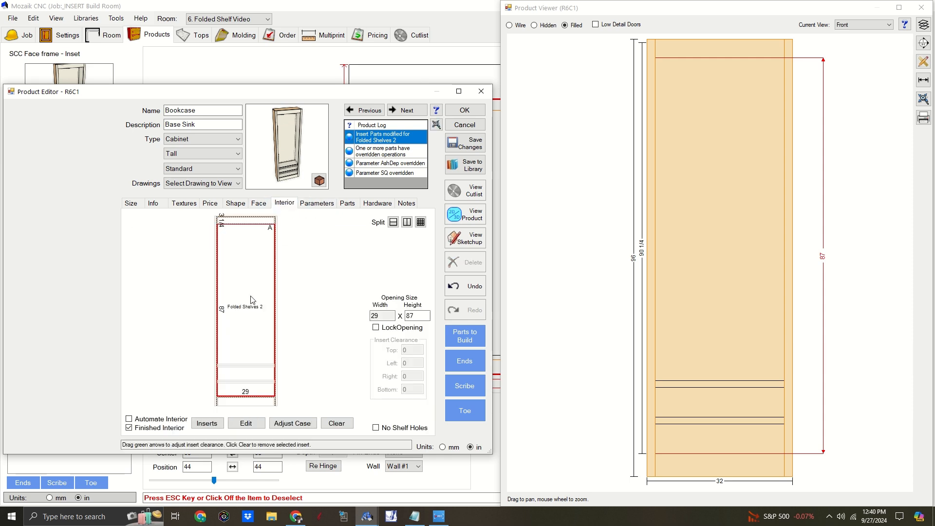
Step: Open the Folded Shelves 2 insert for editing and delete its SQ shelf quantity parameter
click(246, 423)
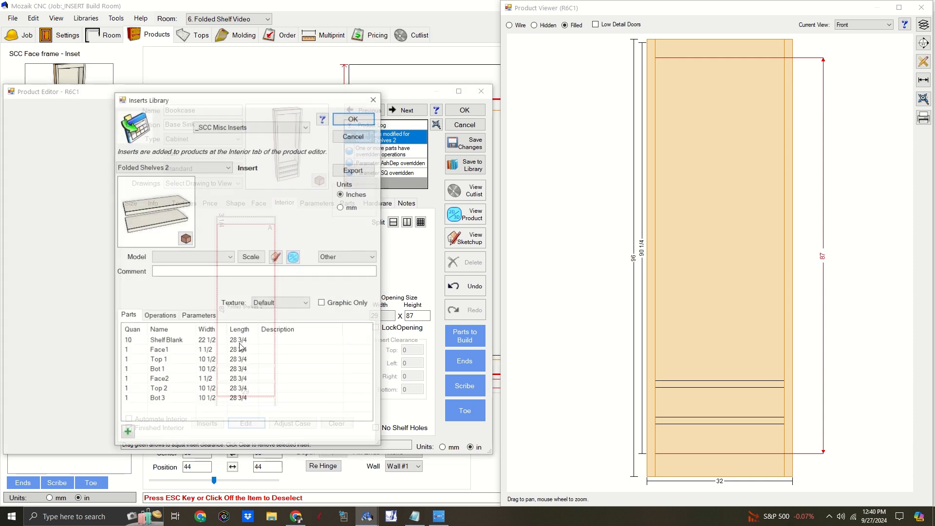
click(198, 316)
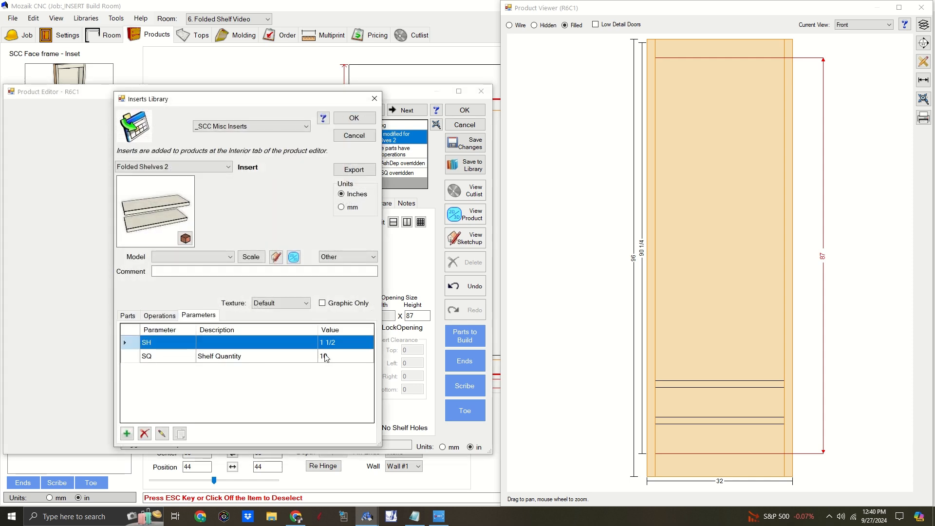
click(156, 359)
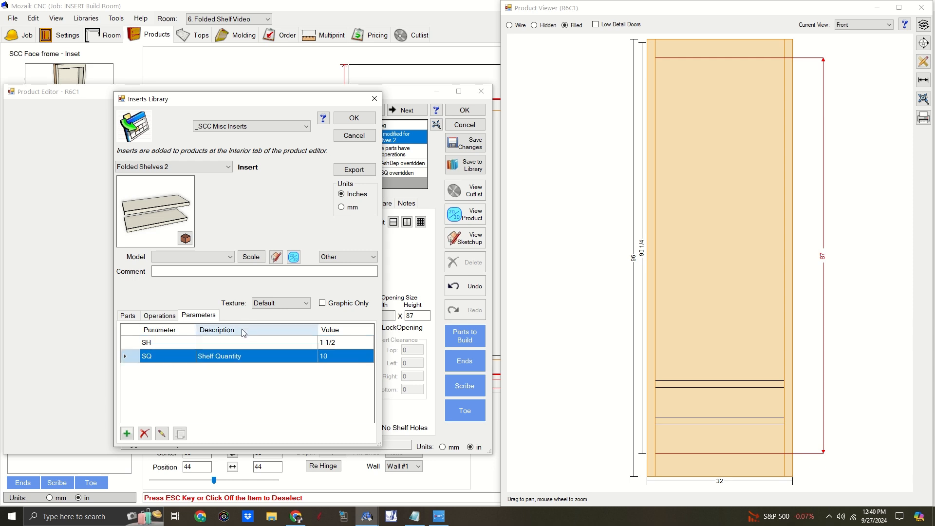
click(145, 434)
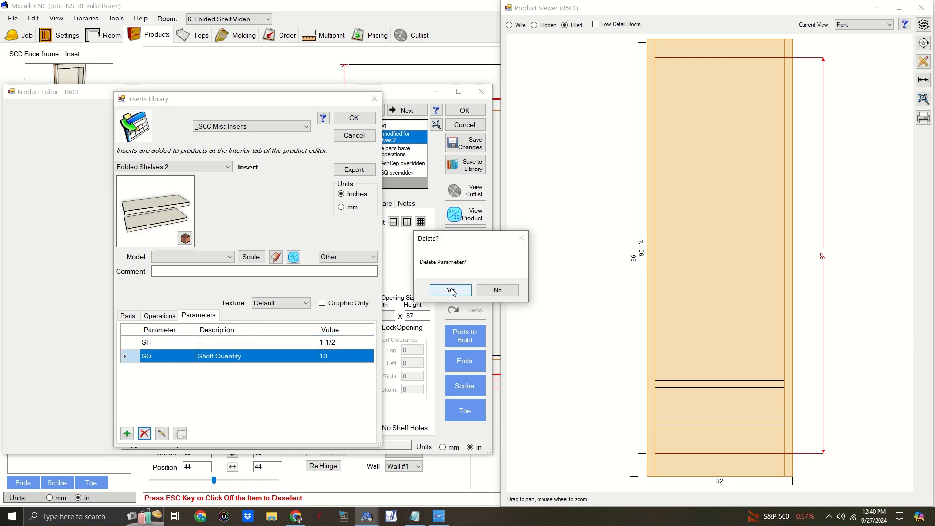
click(451, 291)
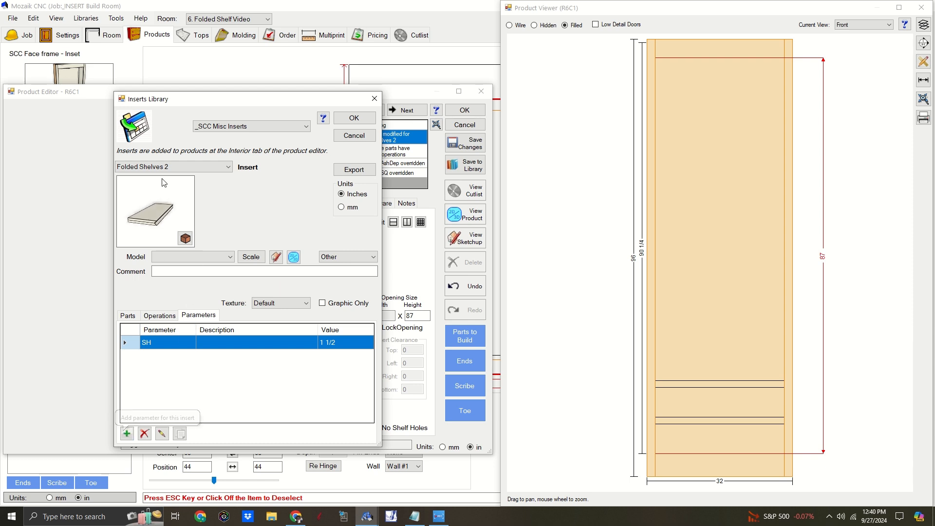
scroll(152, 232, up, 3)
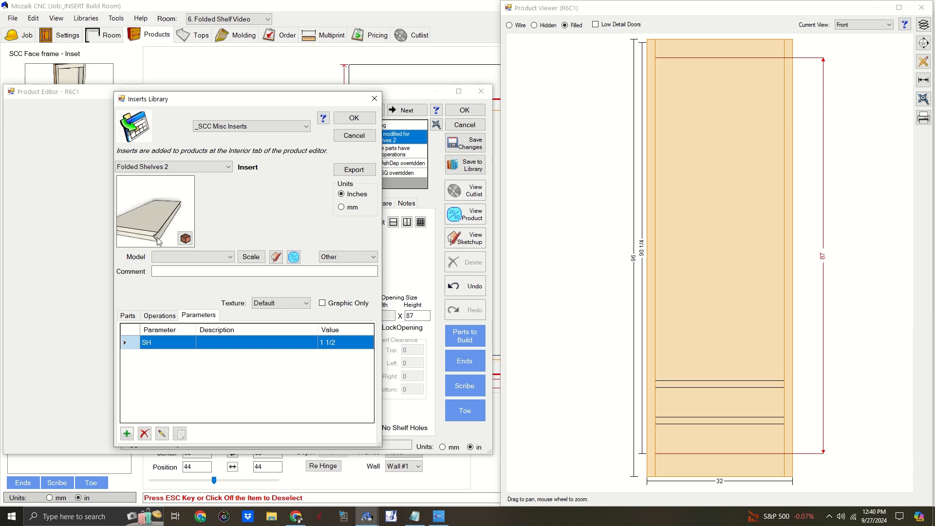
scroll(152, 229, down, 2)
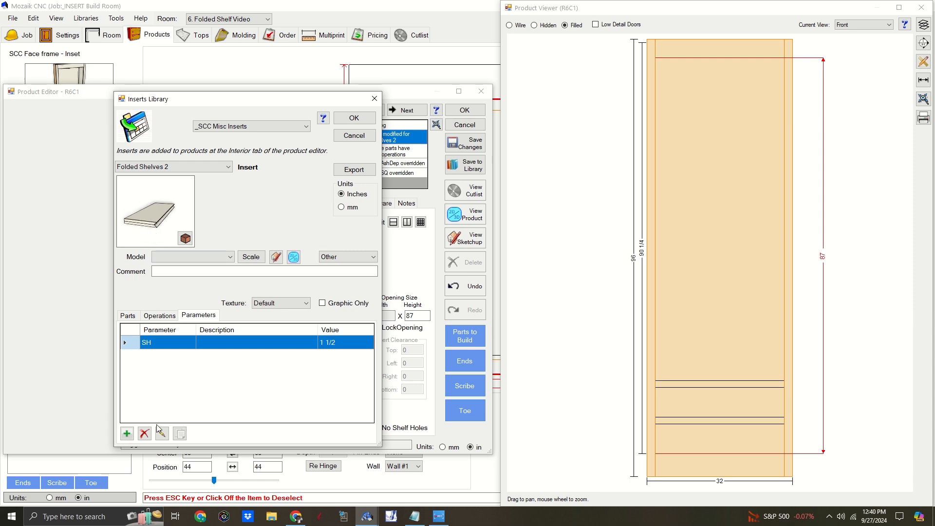
Step: Add a Number parameter named SQ to the insert with its maximum and minimum at 0
click(128, 434)
drag(173, 200, 74, 207)
text(SQ)
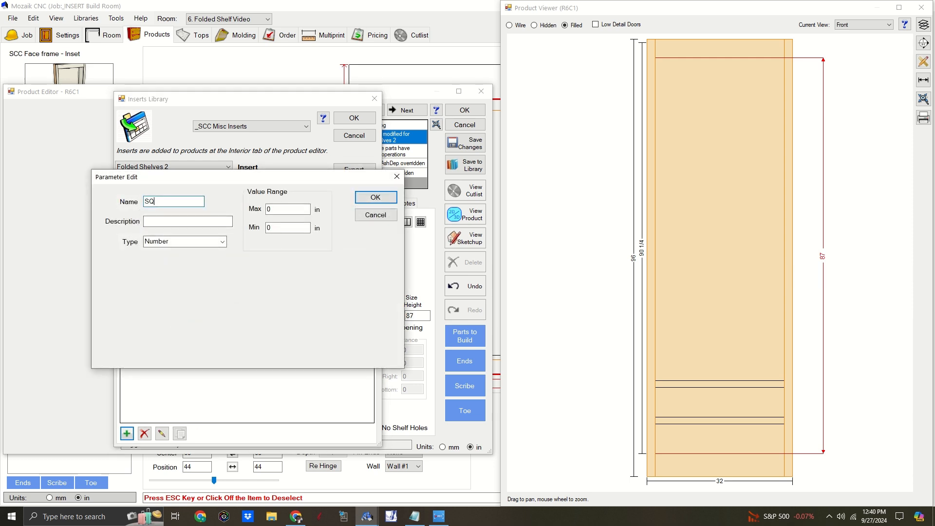
double_click(277, 210)
drag(278, 227, 228, 226)
text(00)
click(369, 200)
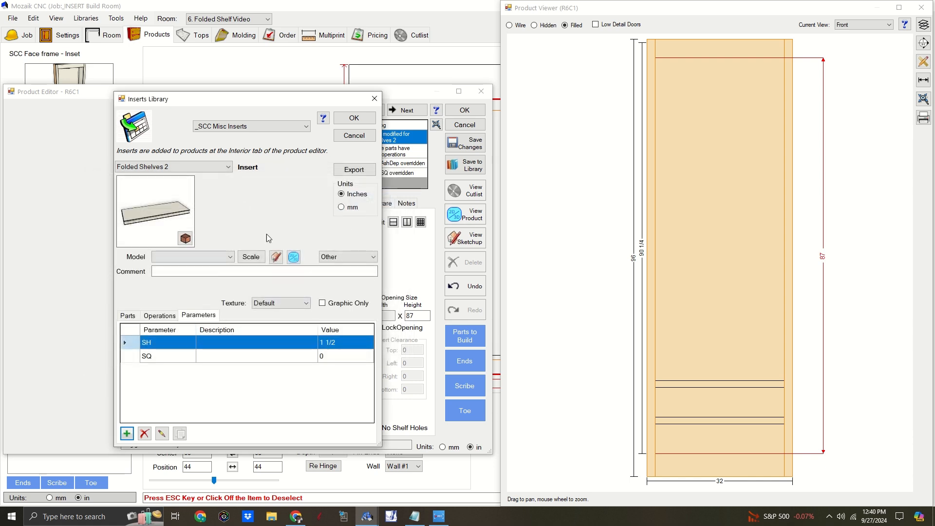
Step: Add the formula If SQ/i >= 1 Then Quan= 1 to Top 1's quantity, test it and accept the part
click(129, 316)
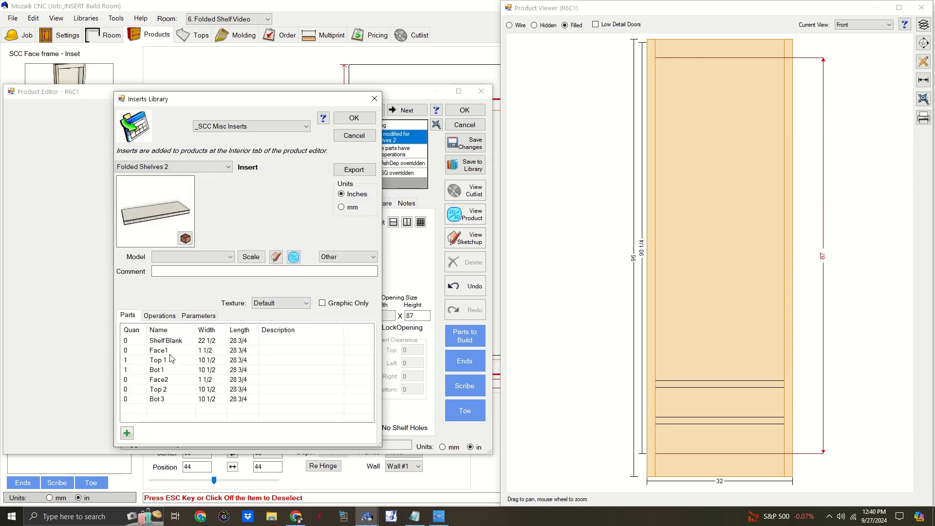
click(171, 359)
click(162, 433)
click(161, 218)
click(127, 201)
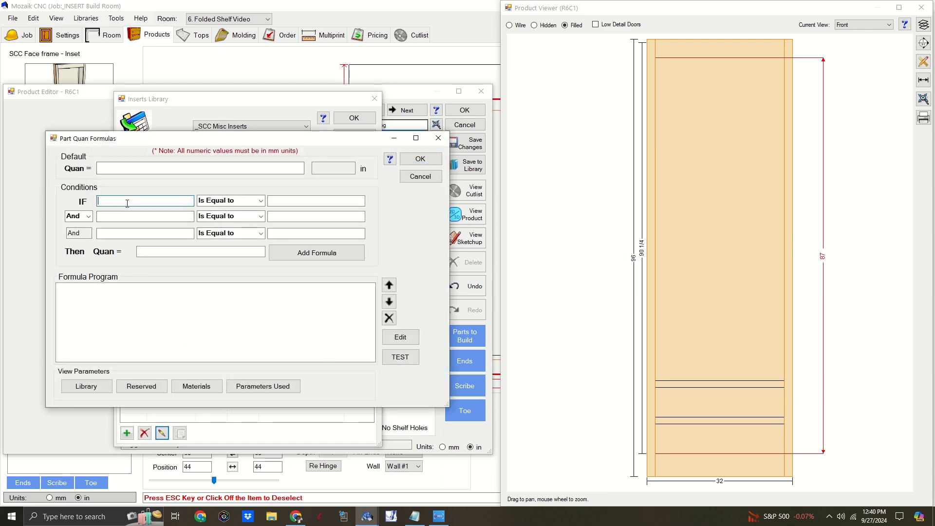
text(SQ/i)
key(Tab)
click(258, 201)
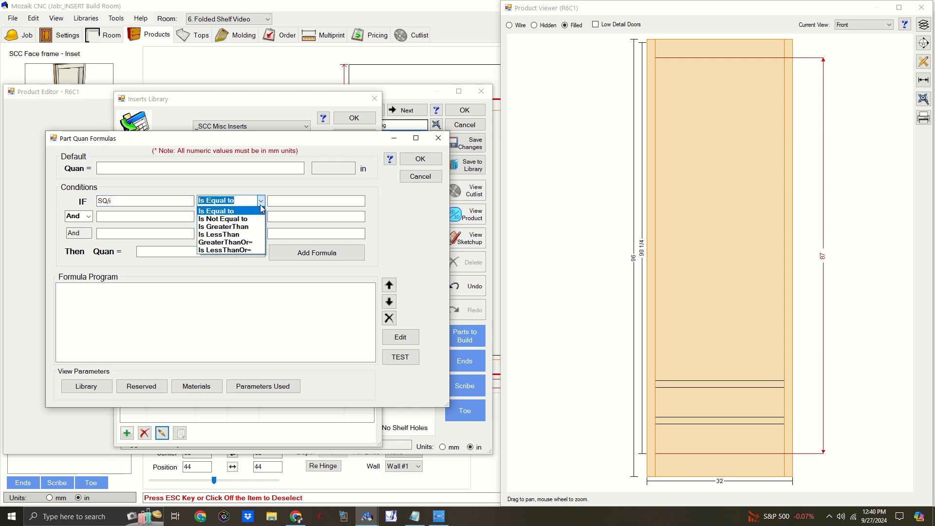
click(229, 244)
click(285, 206)
text(1)
click(225, 253)
text(1)
click(303, 253)
click(413, 360)
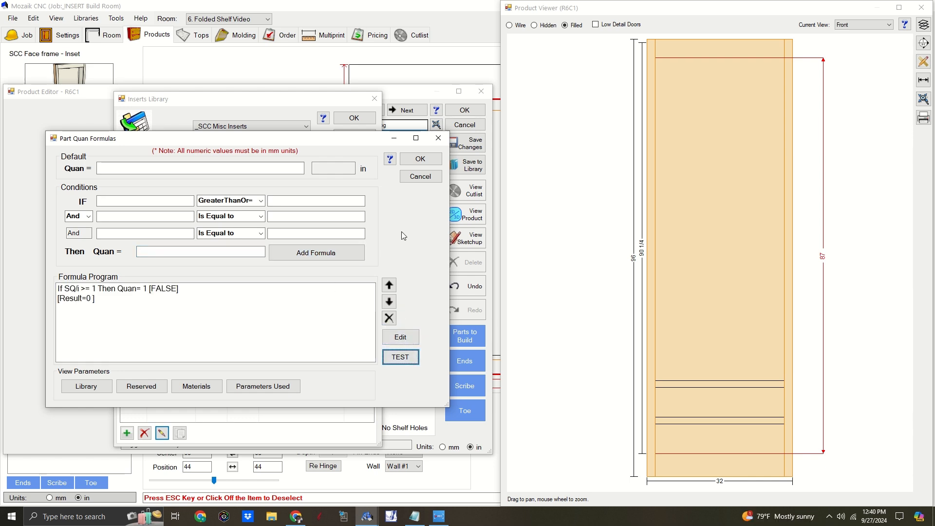
click(428, 165)
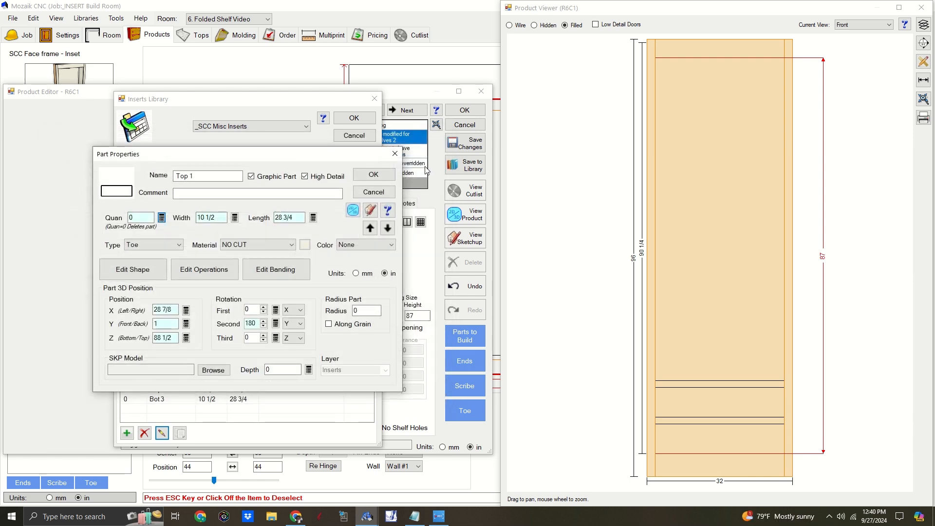
click(383, 175)
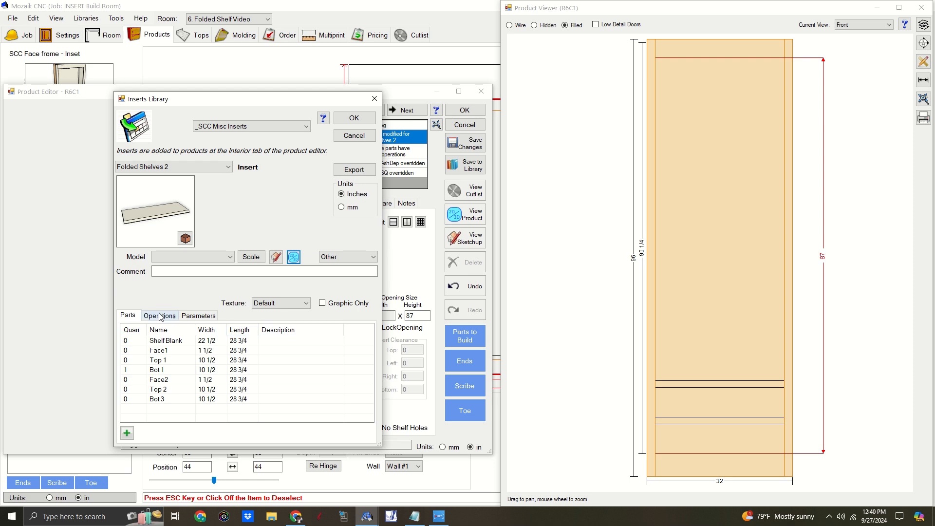
Step: Set the insert's SQ parameter value to 1
drag(152, 224, 179, 215)
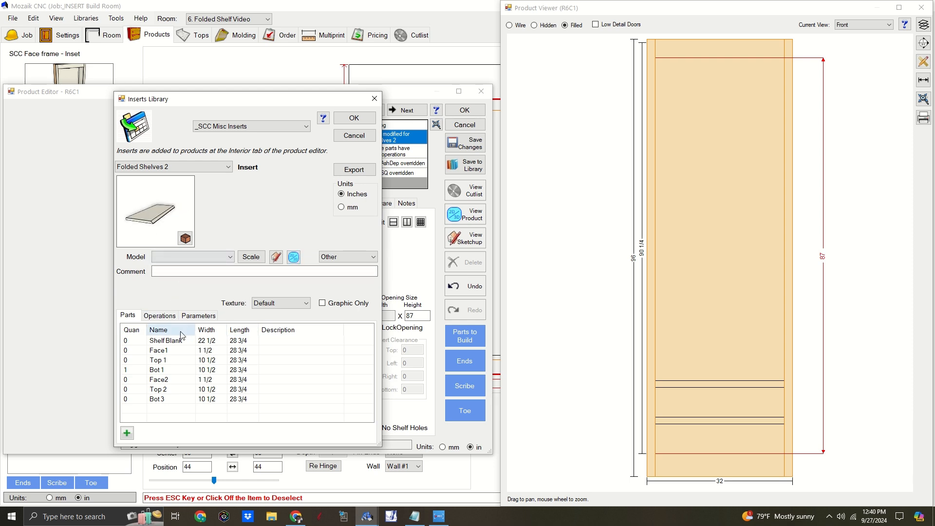
click(198, 316)
click(345, 356)
click(353, 356)
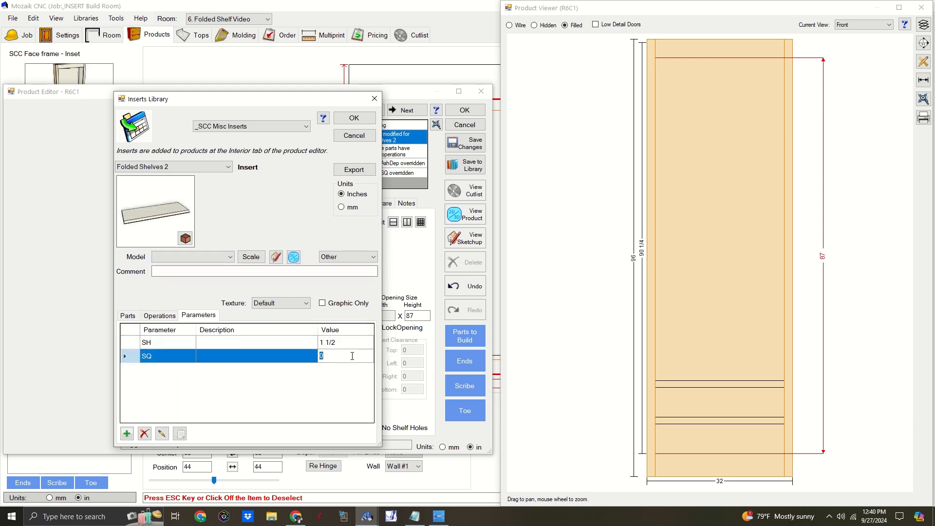
text(1)
key(Return)
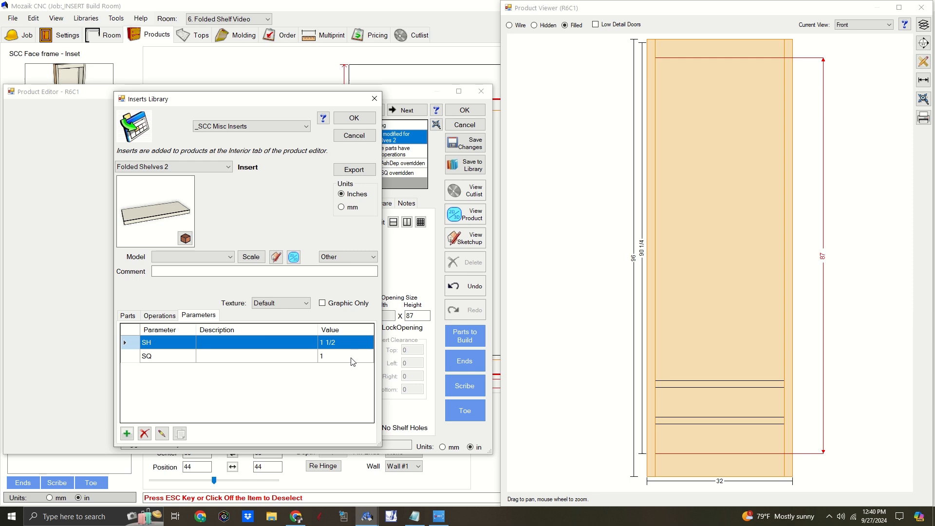
Step: Open the Bot 1 part and check its Z position formula without changing it
click(137, 316)
click(161, 371)
click(162, 433)
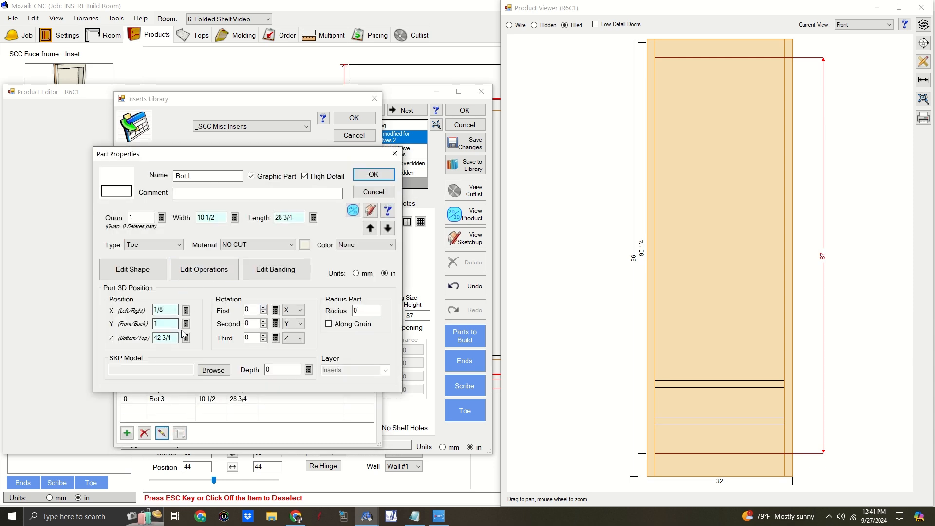
click(186, 338)
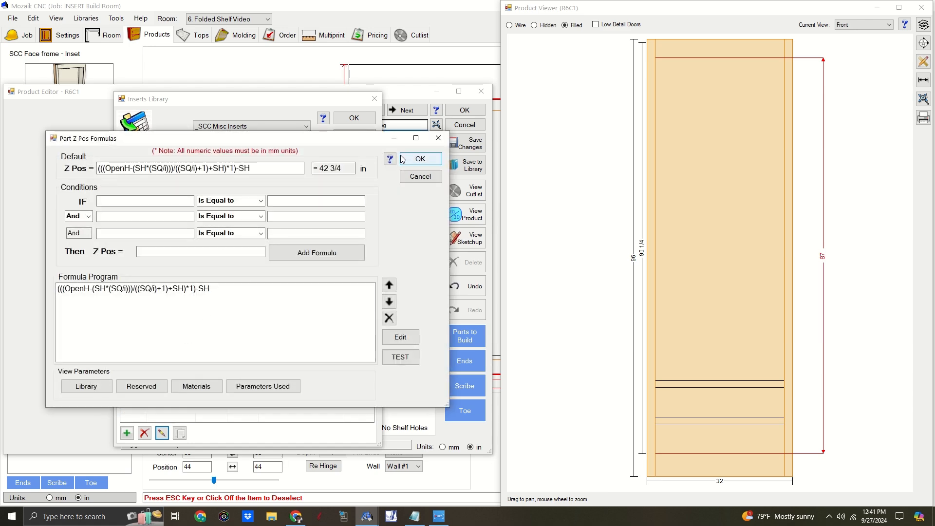
click(421, 177)
Step: Set Bot 1's default quantity to 1, add the formula If SQ/i >= 1 Then Quan= 1, test it and accept the formulas
click(162, 218)
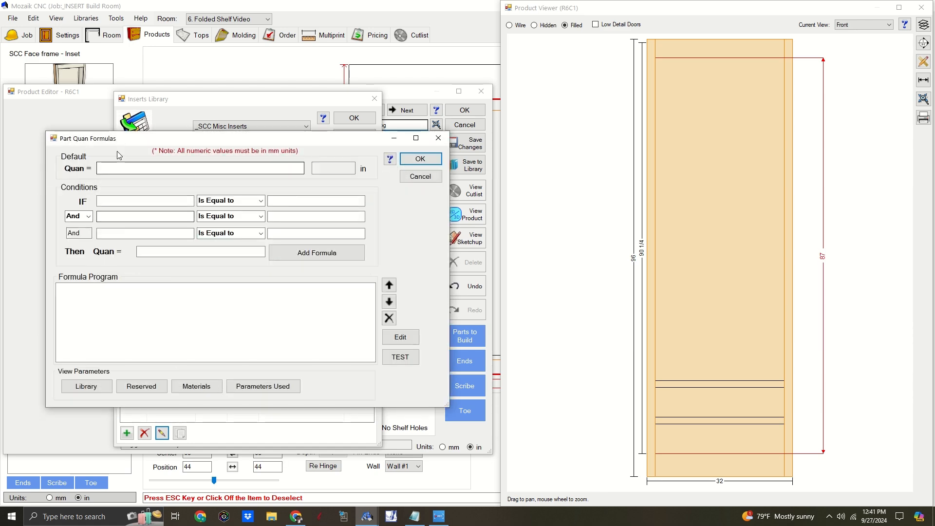
click(105, 199)
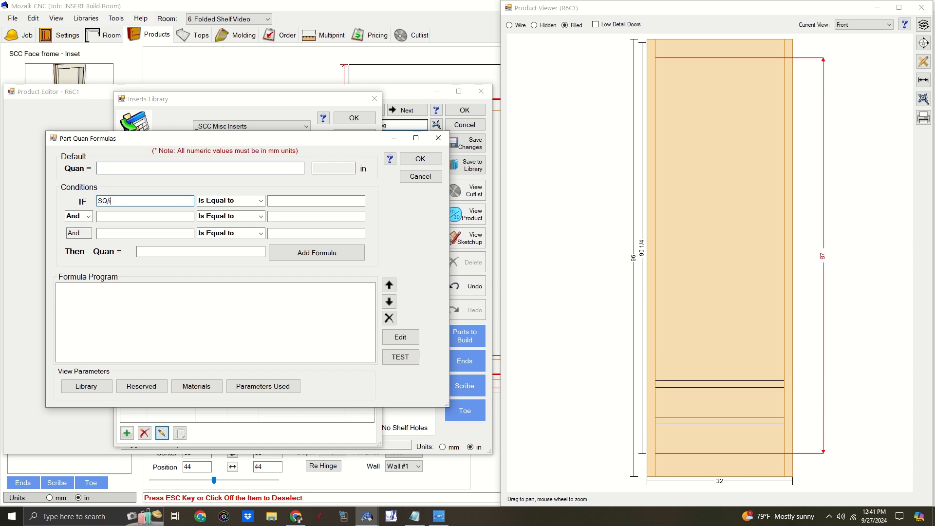
click(230, 200)
click(229, 236)
click(287, 203)
text(1)
click(217, 250)
text(1)
click(146, 166)
text(1)
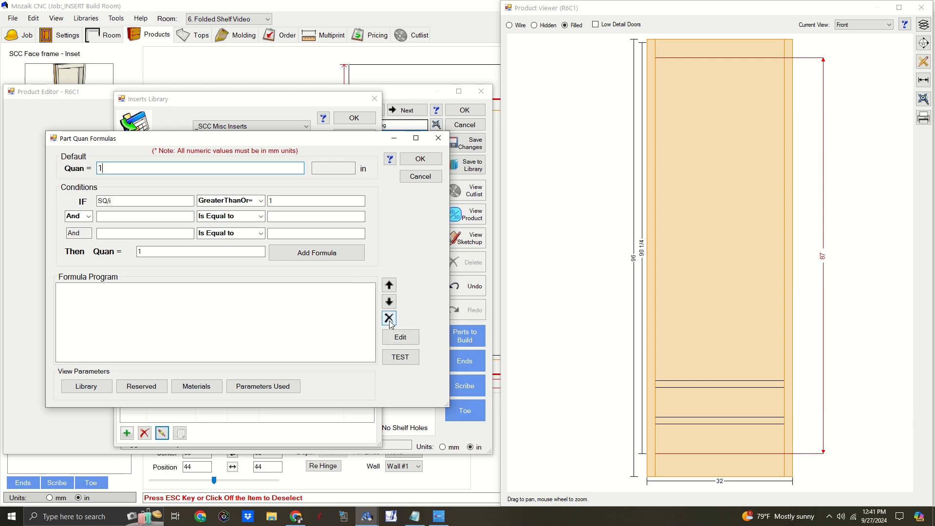
click(331, 253)
click(401, 357)
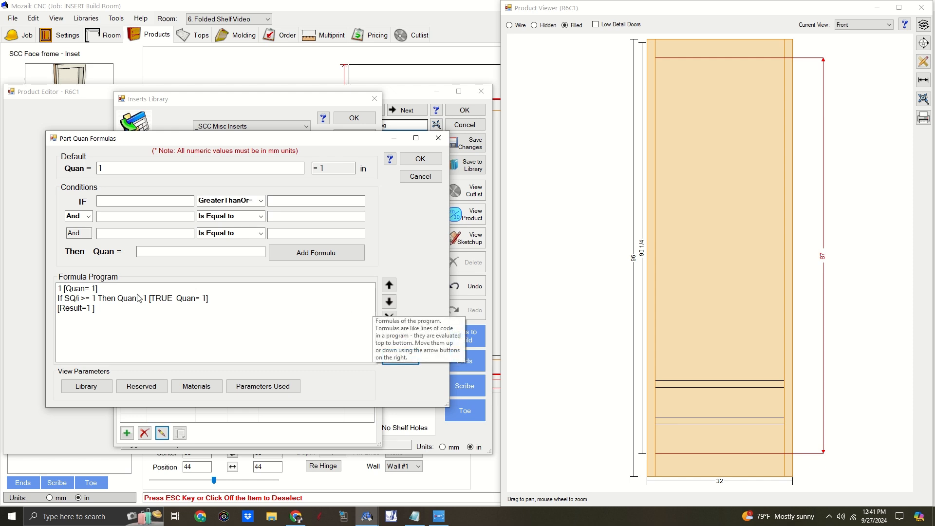
double_click(104, 168)
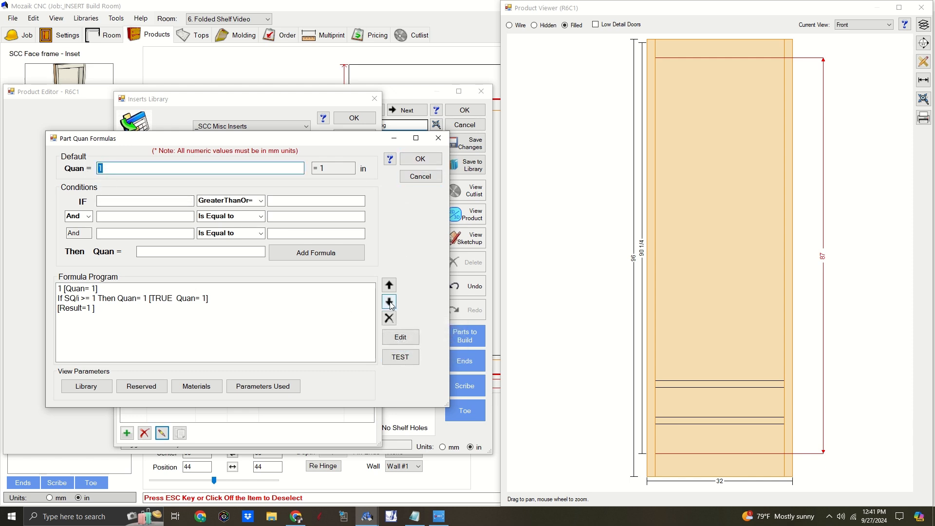
click(418, 160)
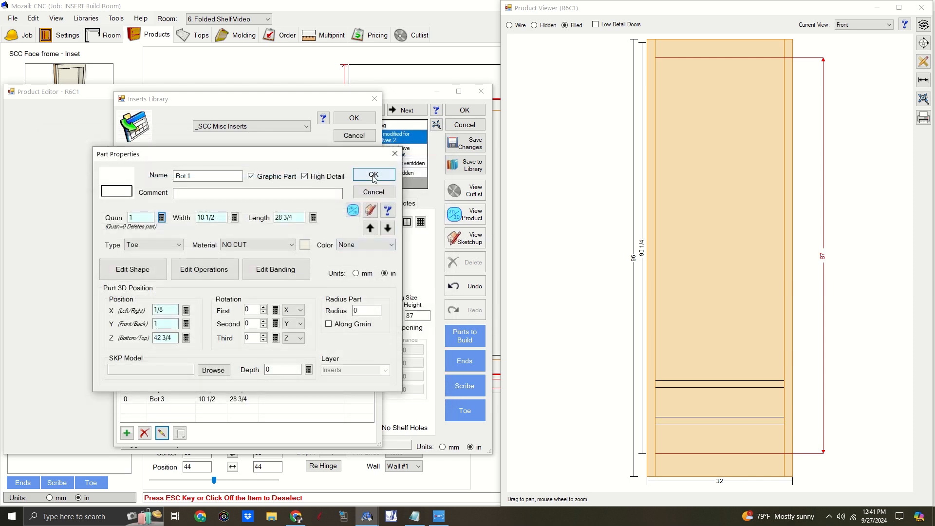
Step: Review Bot 1's Z position formula and its quantity formulas
click(186, 338)
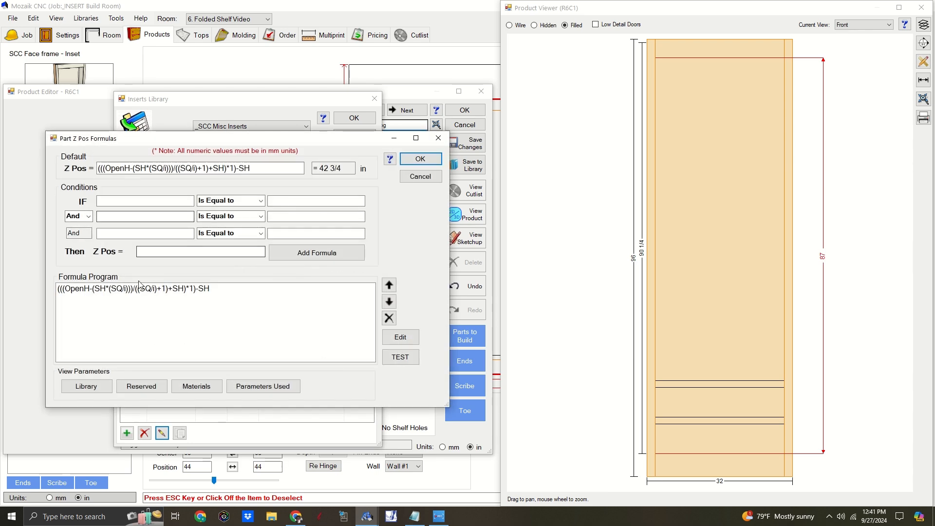
click(423, 177)
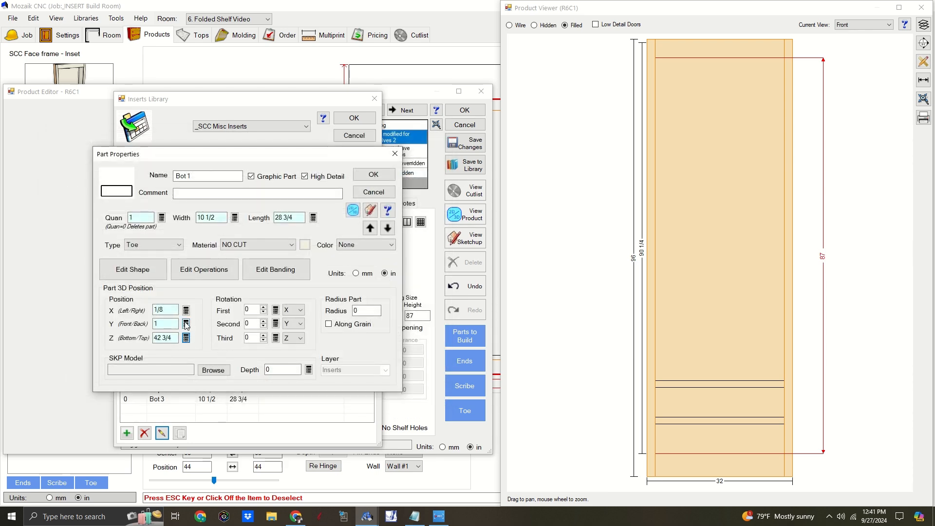
click(161, 218)
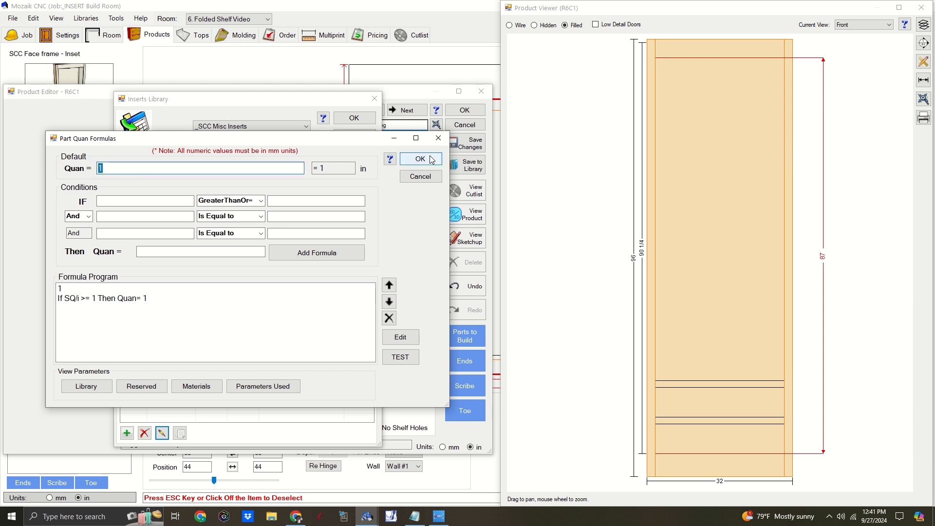
click(432, 160)
Step: Accept the Bot 1 part and the insert, and save the bookcase's changes
click(356, 178)
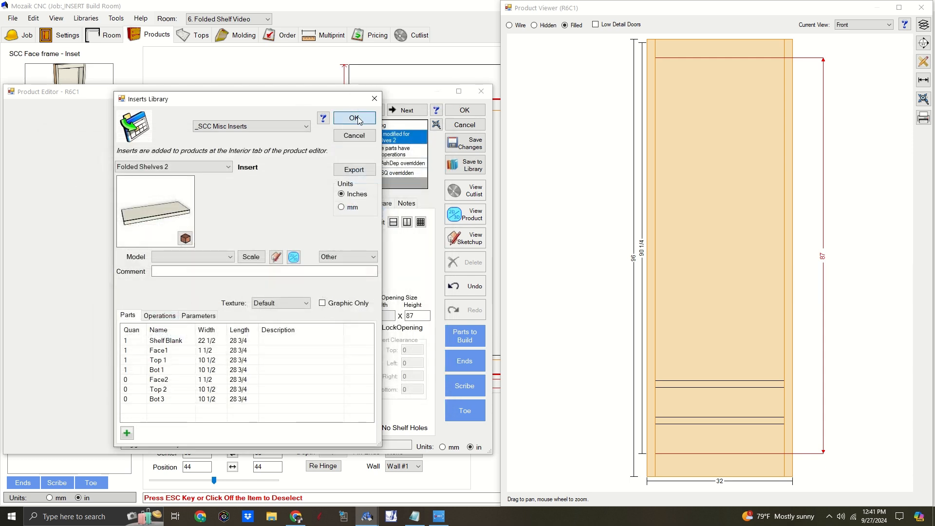
click(358, 118)
click(465, 143)
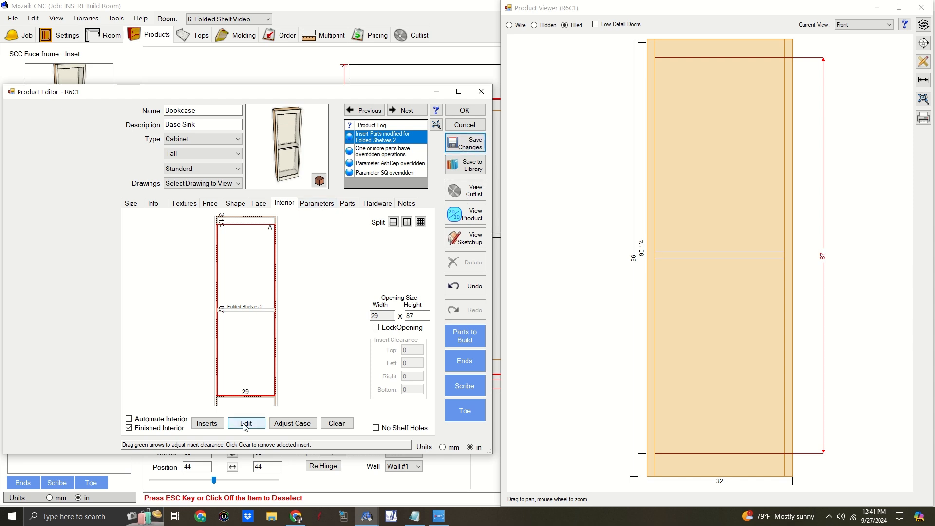
Step: Reopen the Folded Shelves 2 insert, delete its local SQ parameter and accept the insert
click(246, 424)
click(199, 316)
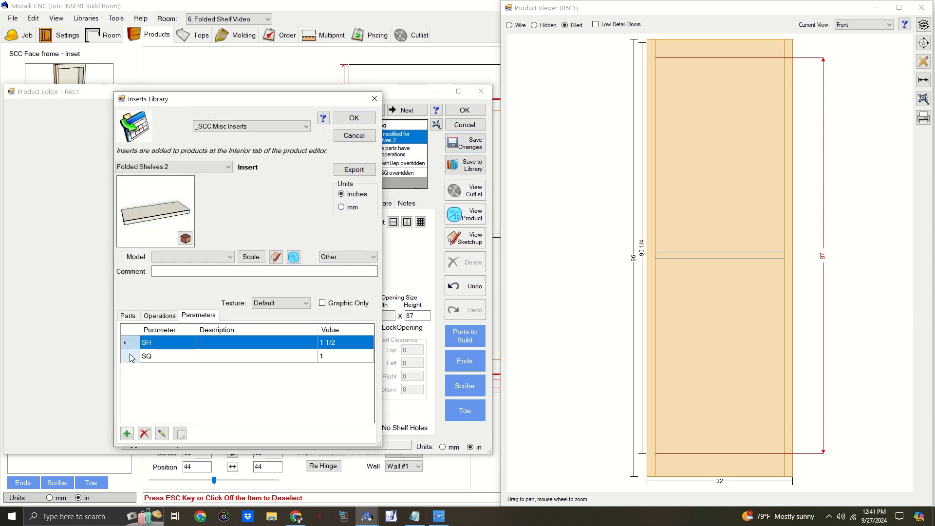
click(130, 356)
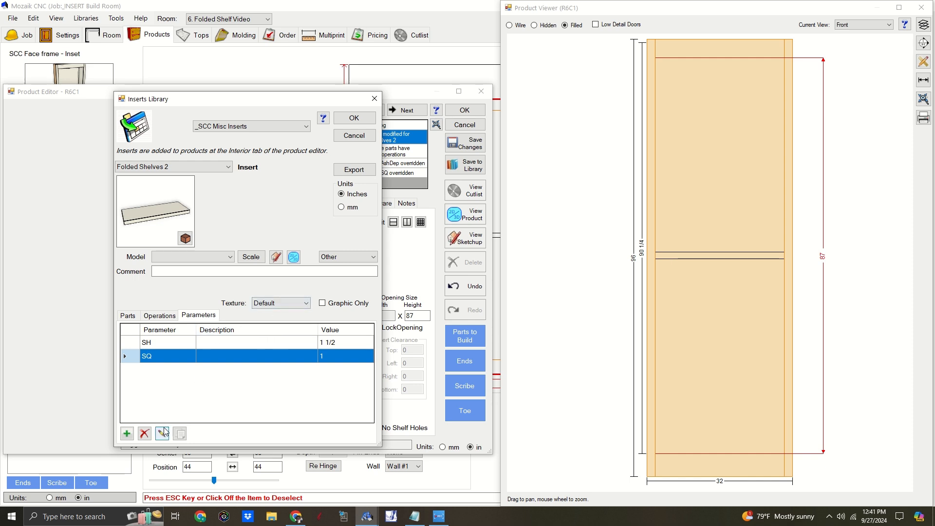
click(145, 434)
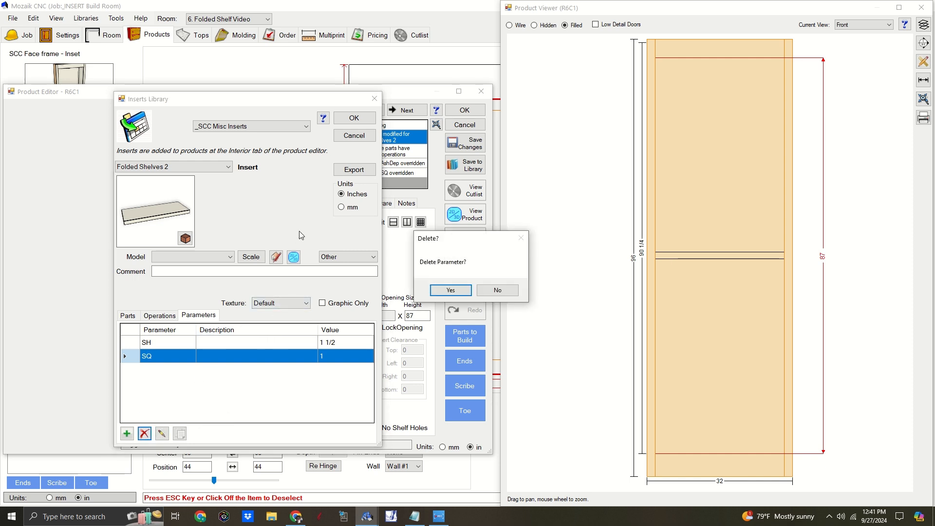
click(450, 292)
click(355, 119)
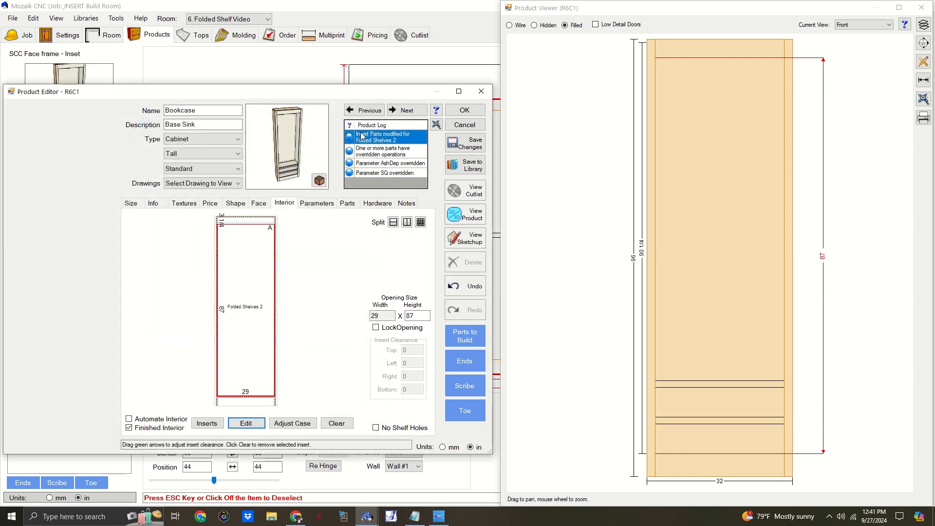
Step: Set the bookcase's SQ parameter override to 2
click(317, 200)
double_click(384, 343)
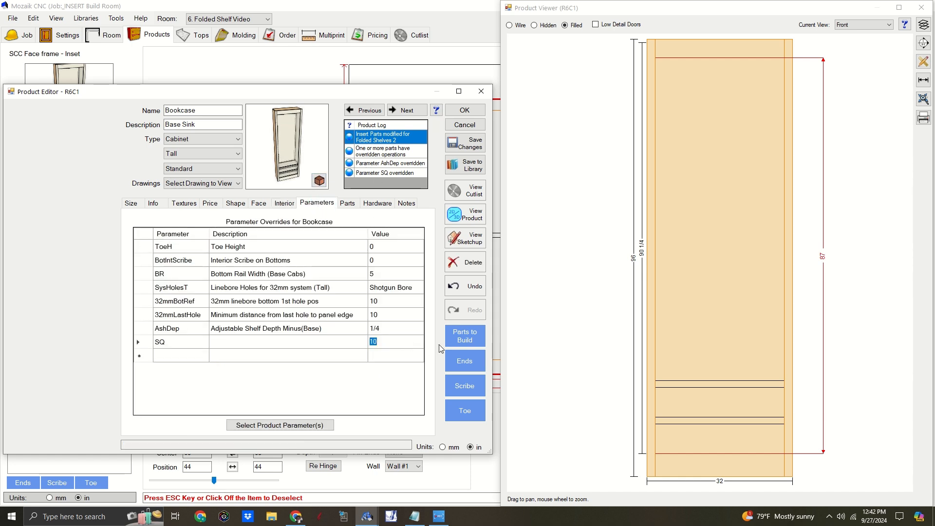
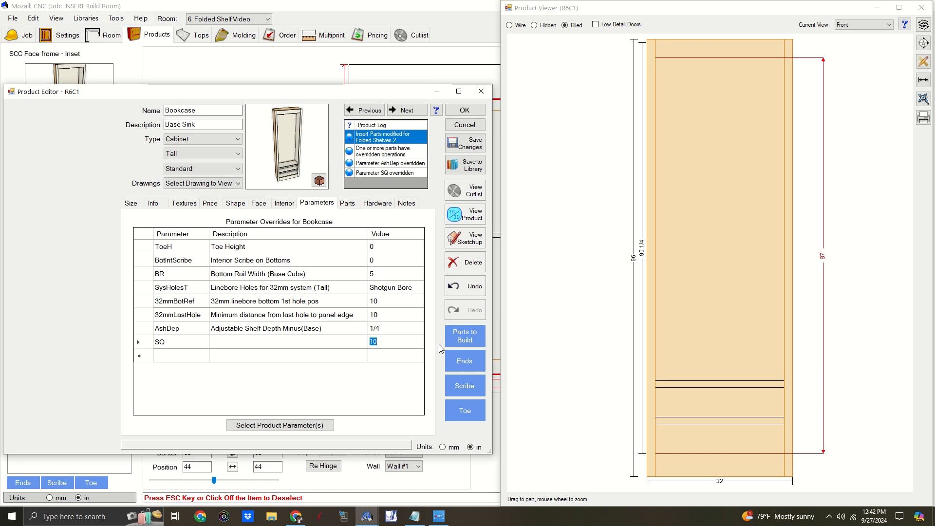
text(2)
key(Return)
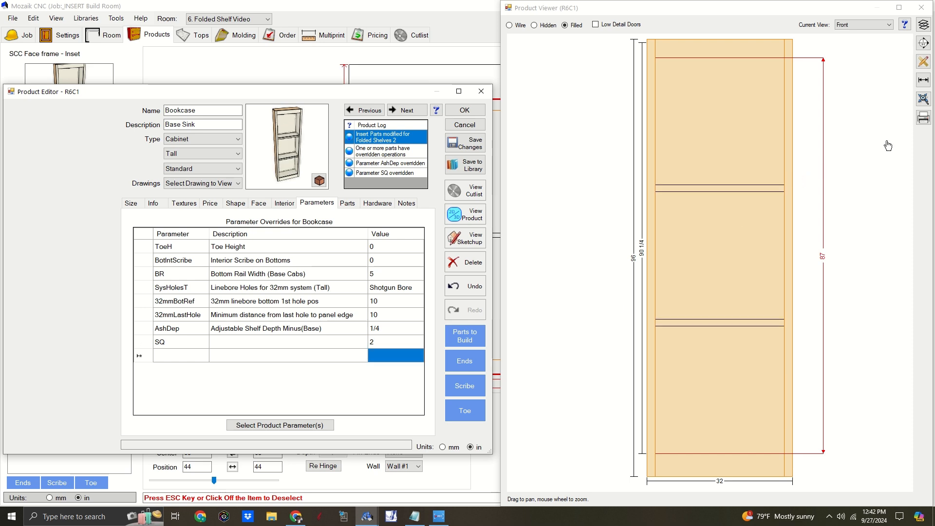
Step: Dimension the clear heights of the three openings above, between and below the two shelves in the front view
click(924, 79)
click(670, 62)
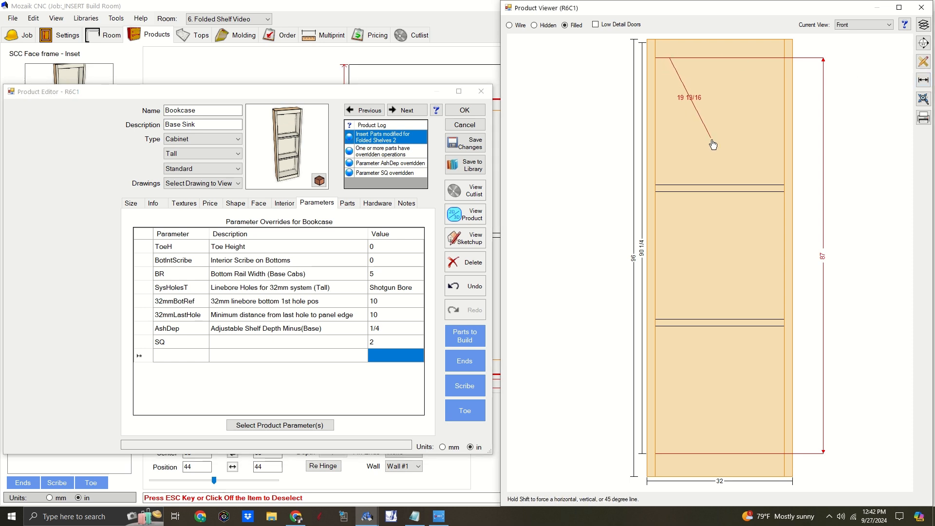
click(712, 187)
click(768, 155)
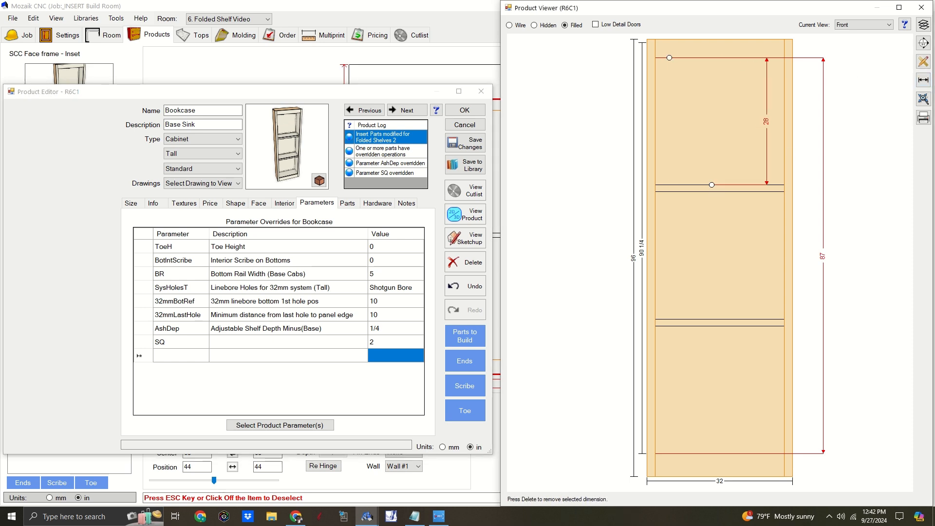
click(924, 81)
click(678, 193)
click(703, 320)
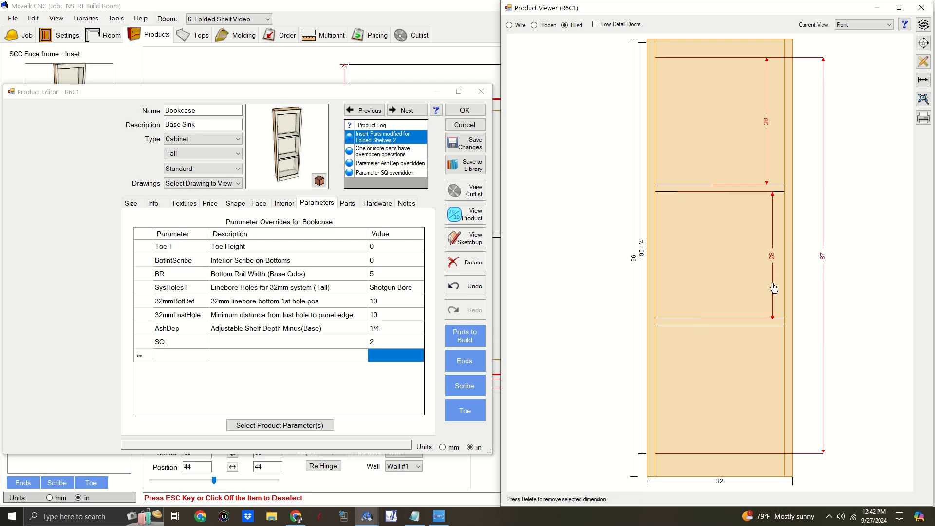
click(924, 80)
click(692, 332)
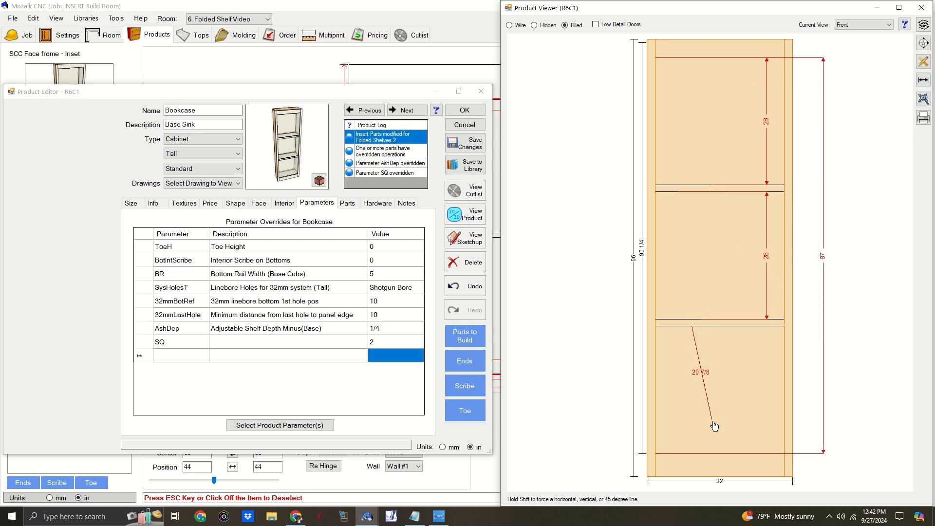
click(725, 455)
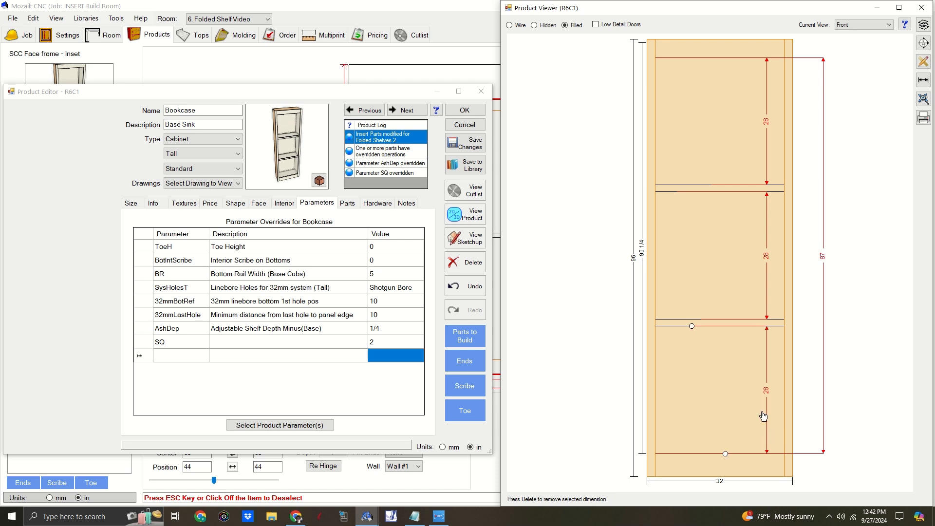
Step: Test the bookcase with SQ set to 1 and inspect it in the Perspective view
click(402, 341)
text(1)
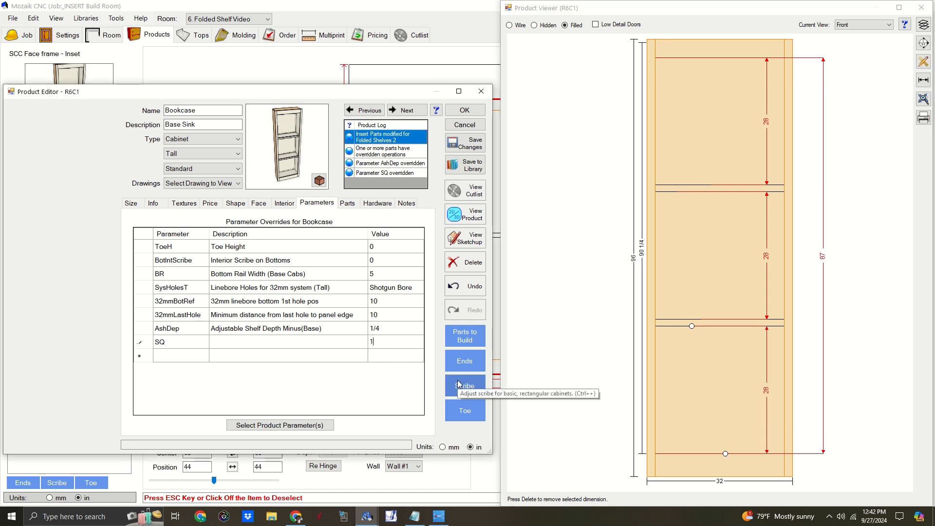
key(Return)
click(863, 24)
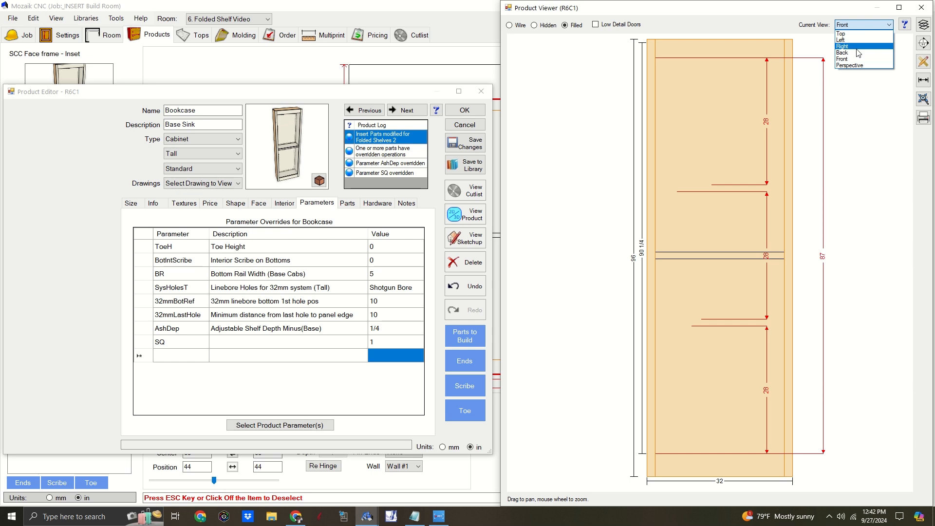
click(860, 67)
drag(727, 142, 737, 136)
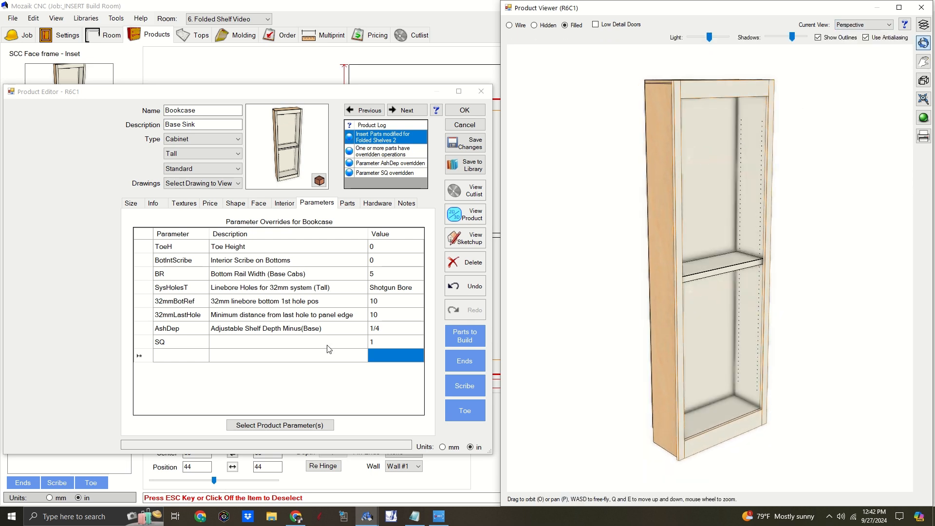
Step: Test the bookcase with SQ set to 0
double_click(388, 341)
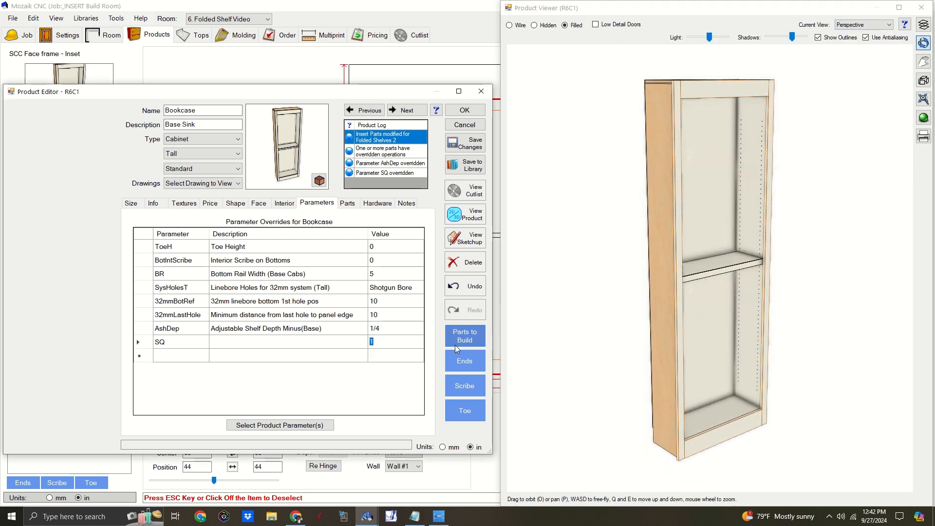
text(0)
key(Return)
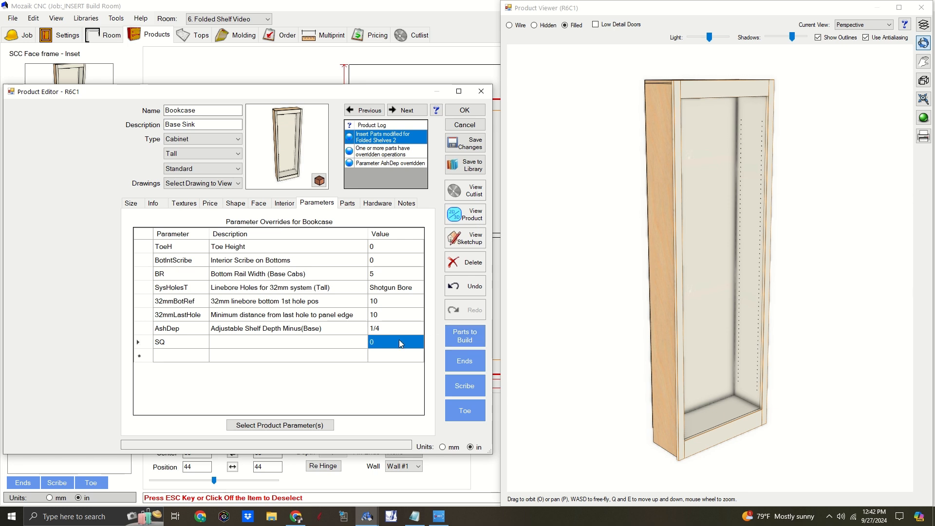
Step: Set the bookcase's SQ parameter back to 2 and accept the product
text(2)
key(Return)
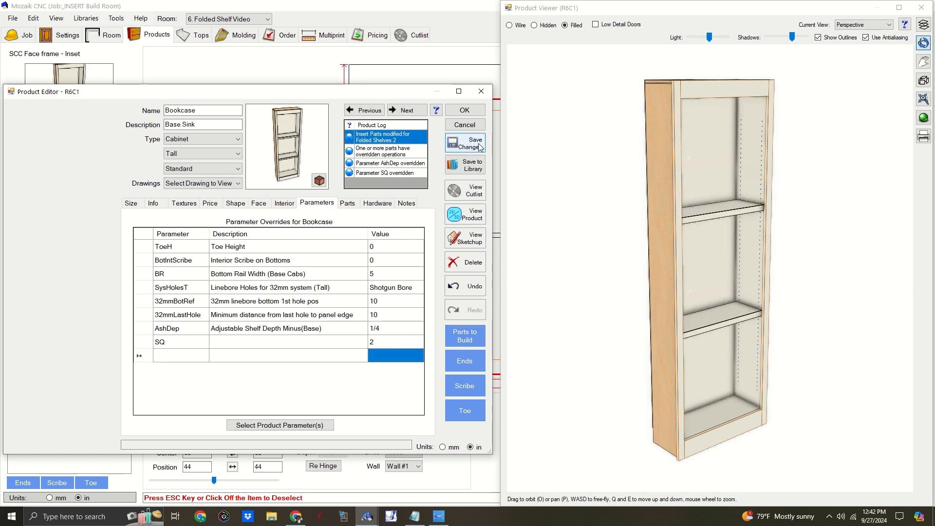
click(465, 110)
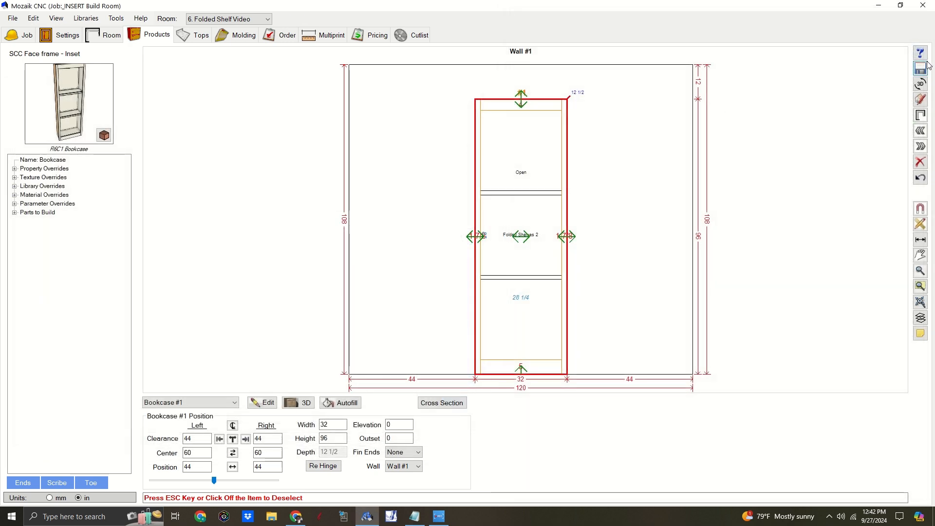
Step: Reopen the bookcase's Folded Shelves 2 insert and add a number parameter SQ described as Shelf Quantity, with maximum 100 and minimum 1
double_click(515, 193)
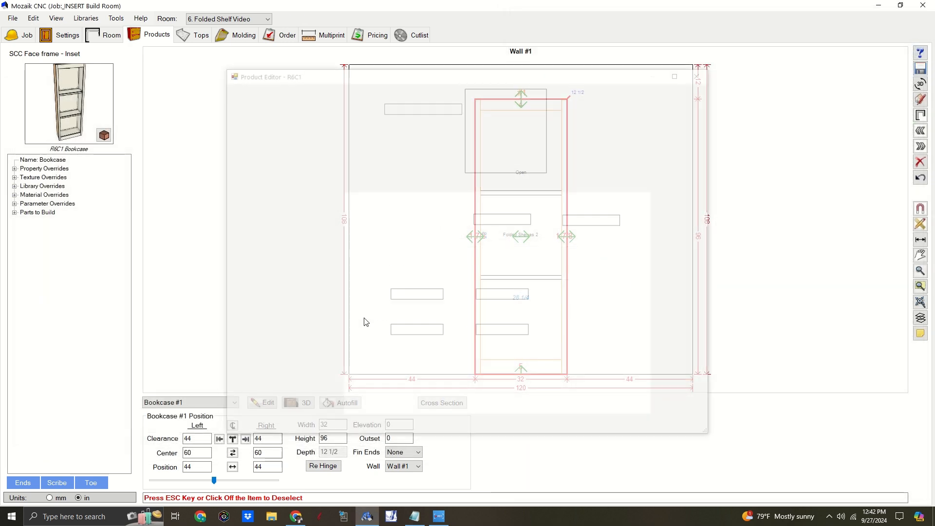
click(515, 185)
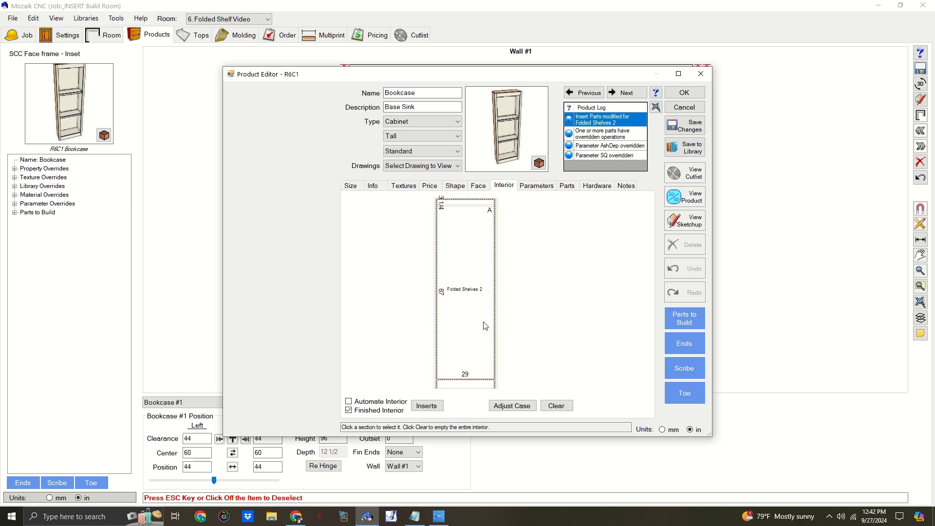
click(427, 406)
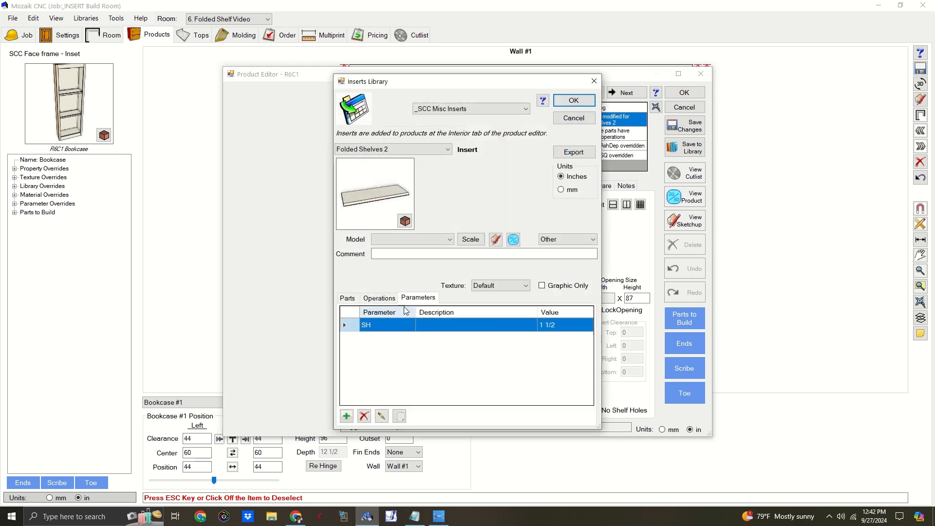
click(346, 416)
double_click(384, 184)
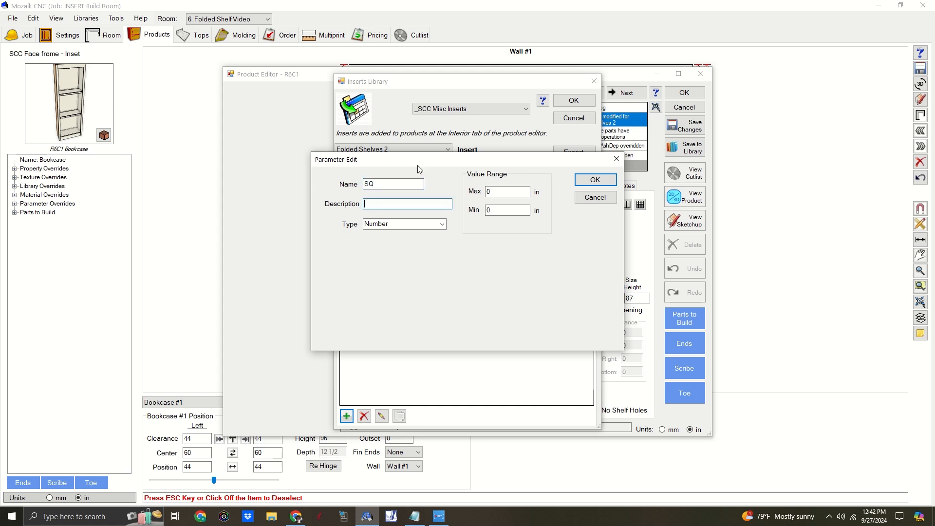
double_click(497, 191)
click(490, 211)
click(432, 204)
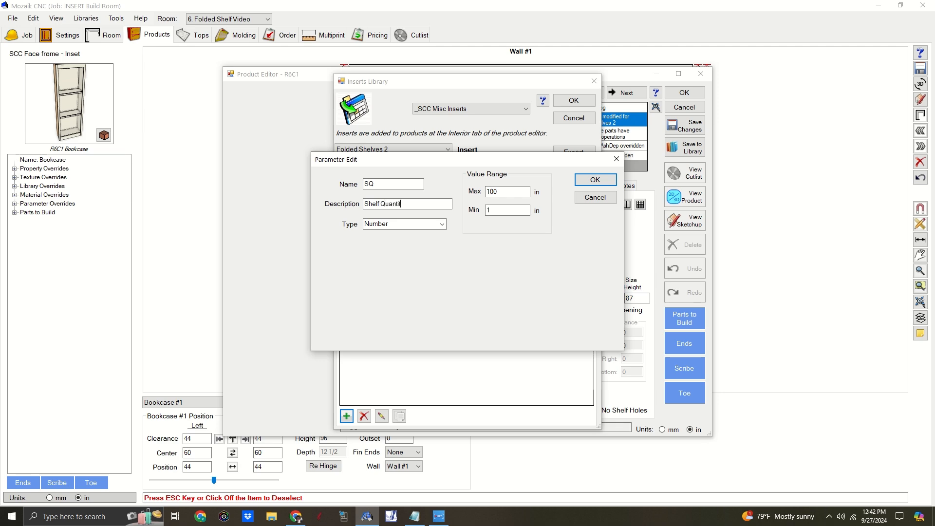
click(595, 180)
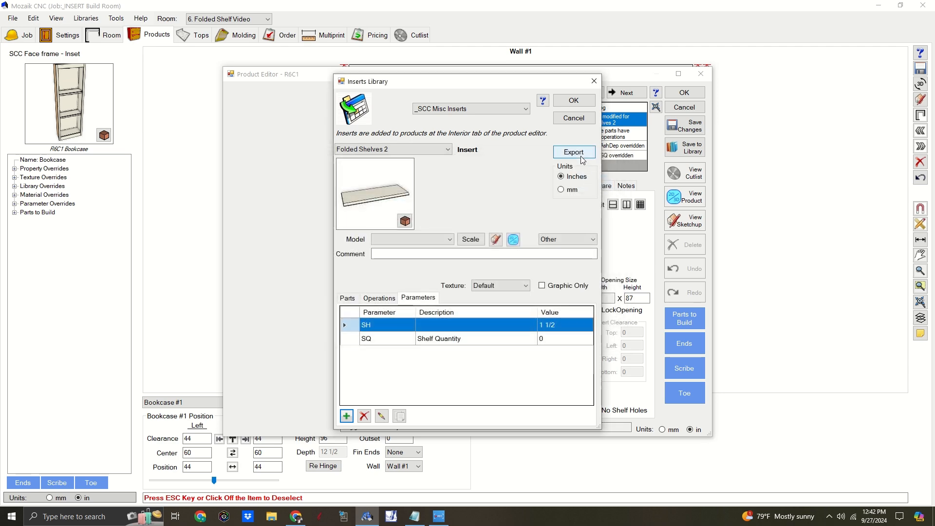
Step: Export the insert over the existing Folded Shelves 2.exp on the Desktop, then close the insert without accepting it and accept the bookcase
click(574, 152)
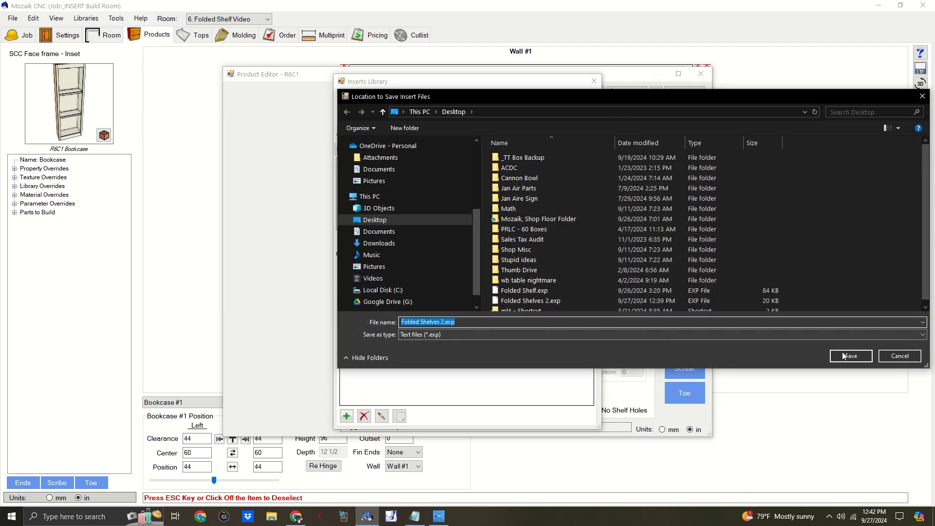
click(852, 356)
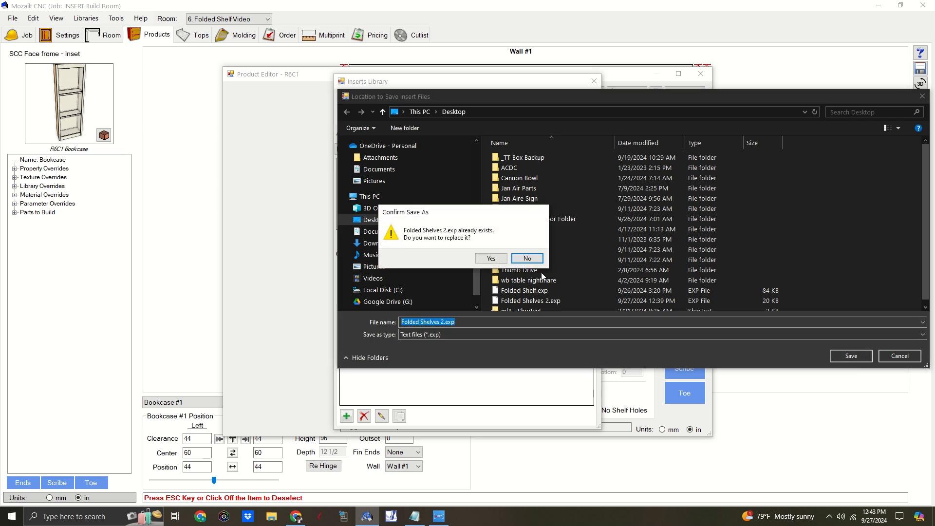
click(493, 258)
click(572, 117)
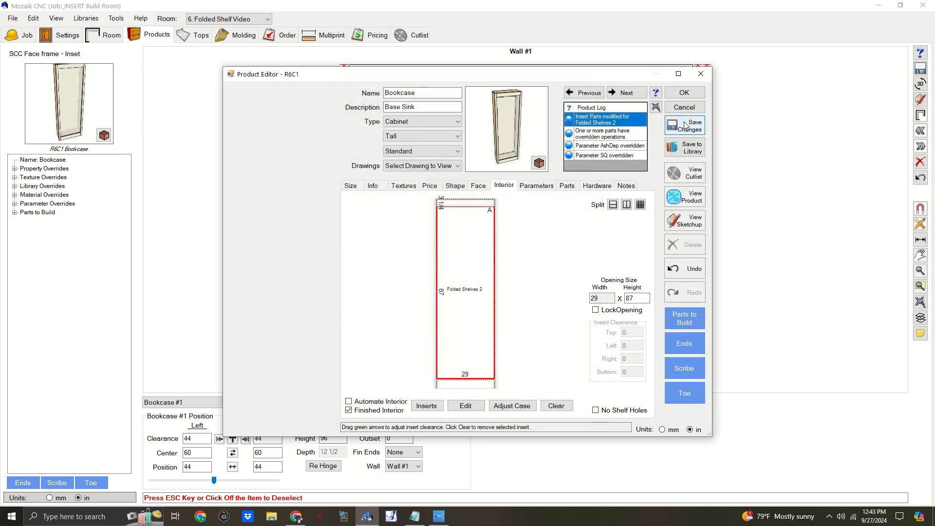
click(687, 96)
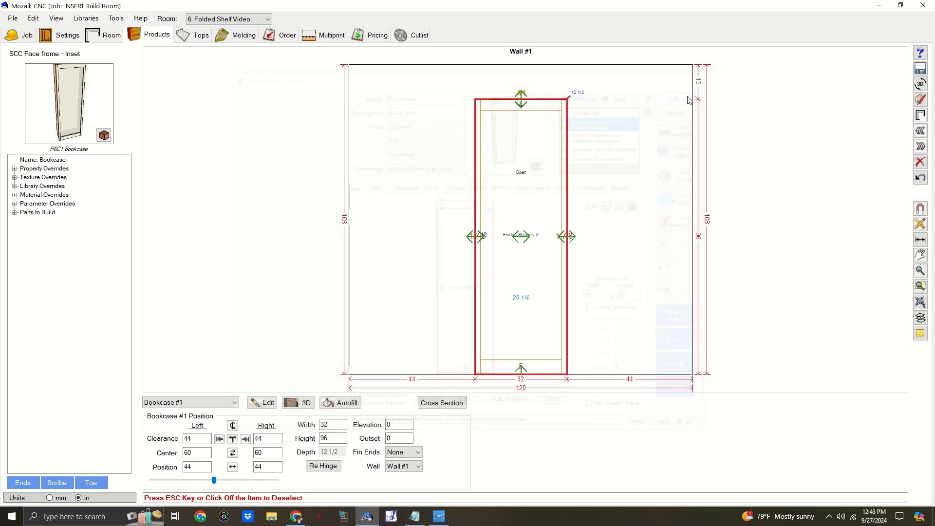
Step: Delete the Folded Shelves 2 insert from the _SCC Misc Inserts library
click(85, 18)
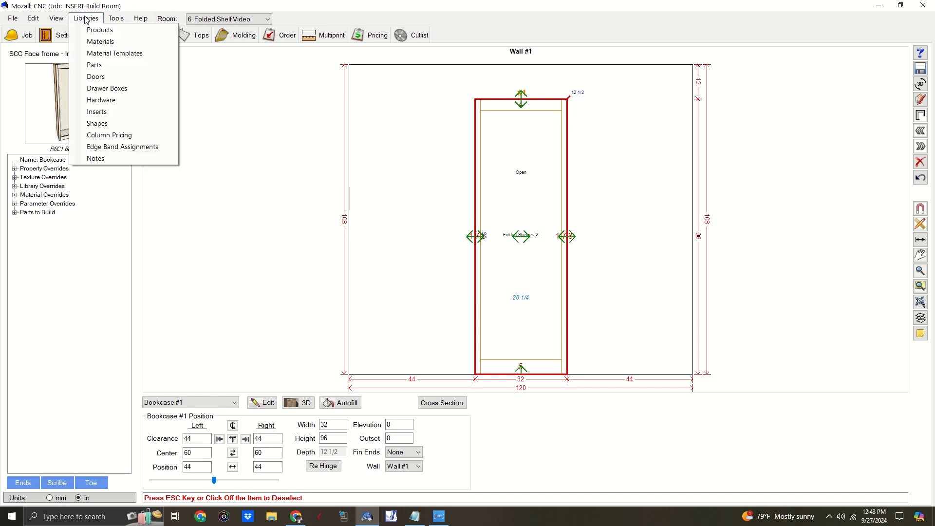
click(108, 116)
click(507, 110)
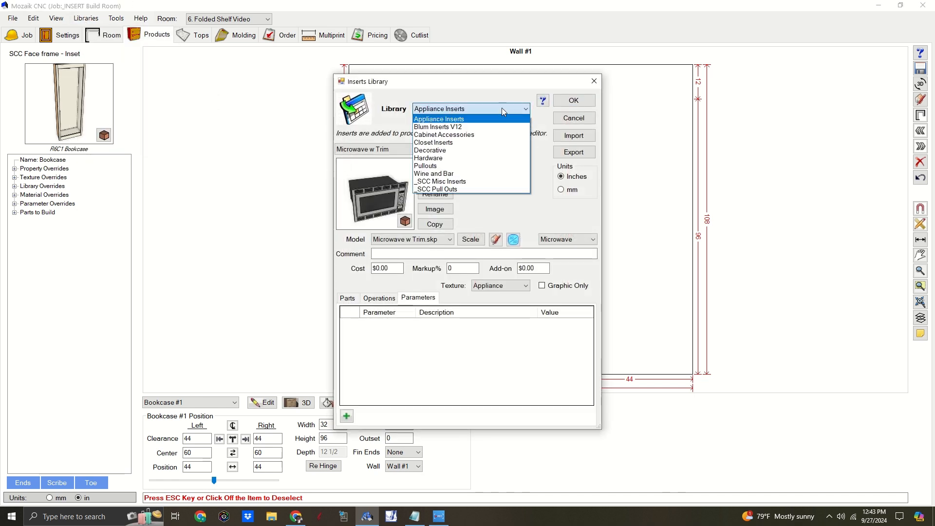
click(471, 182)
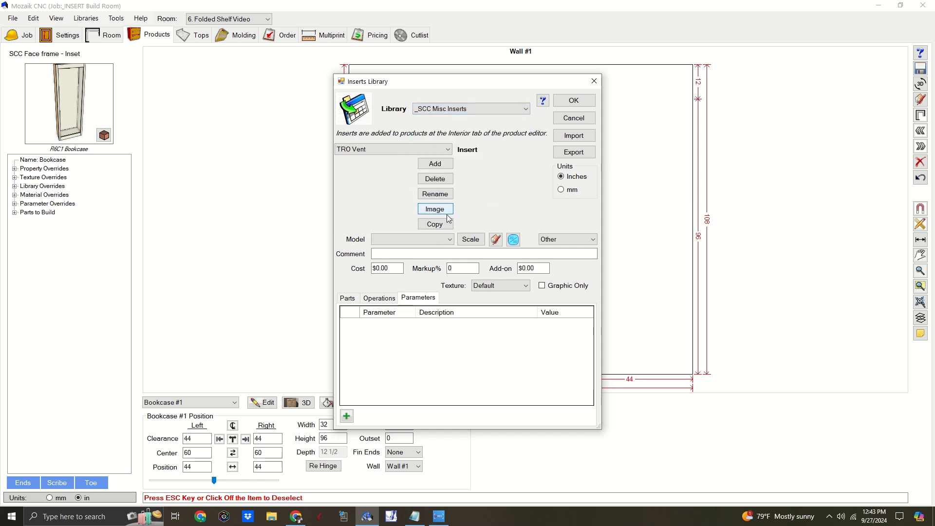
click(434, 150)
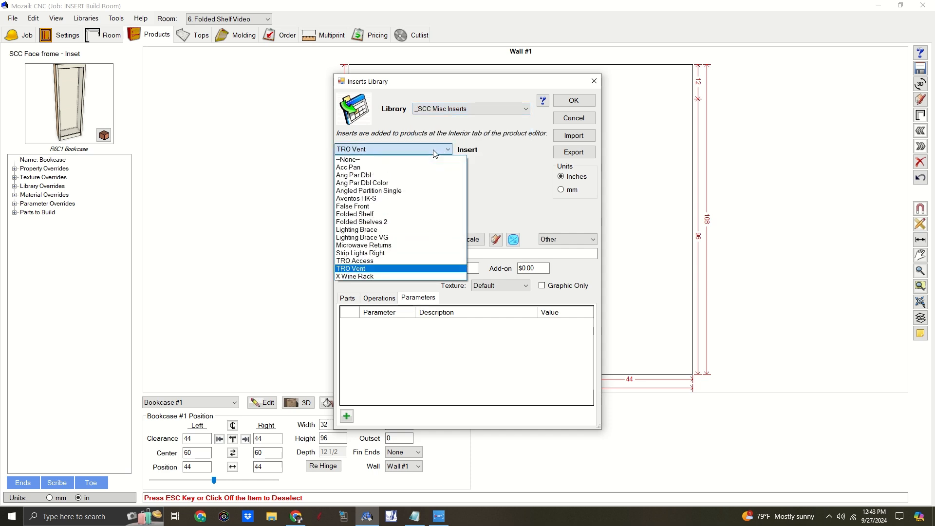
click(398, 223)
click(435, 179)
click(449, 289)
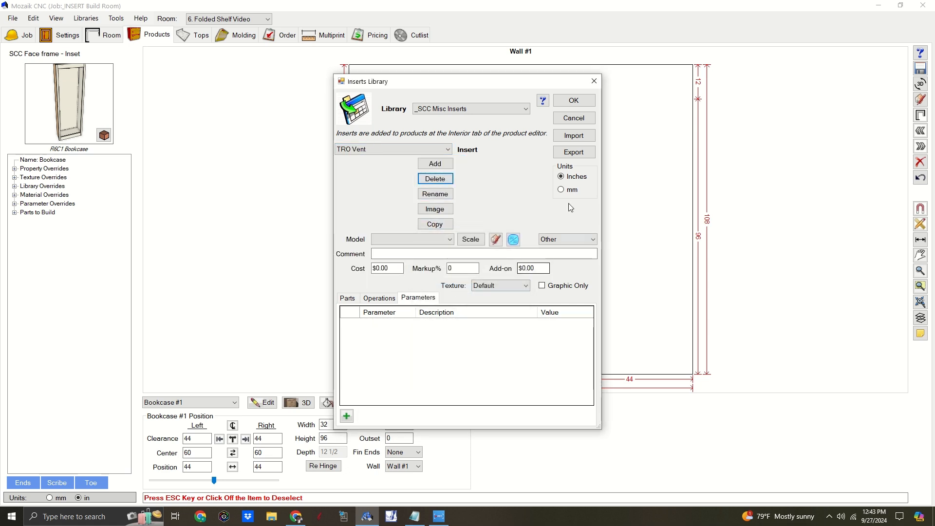
Step: Import Folded Shelves 2.exp from the Desktop into the _SCC Misc Inserts library and check its preview
click(581, 139)
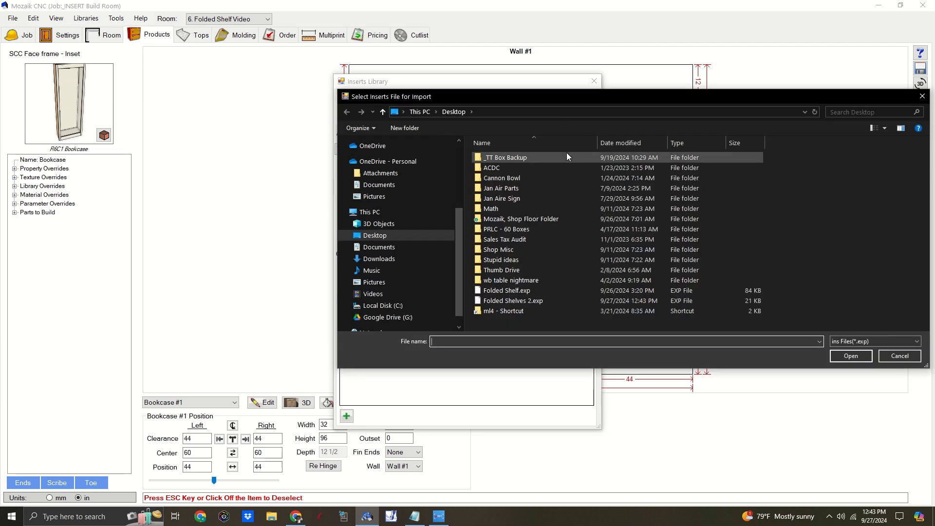
click(534, 301)
click(851, 356)
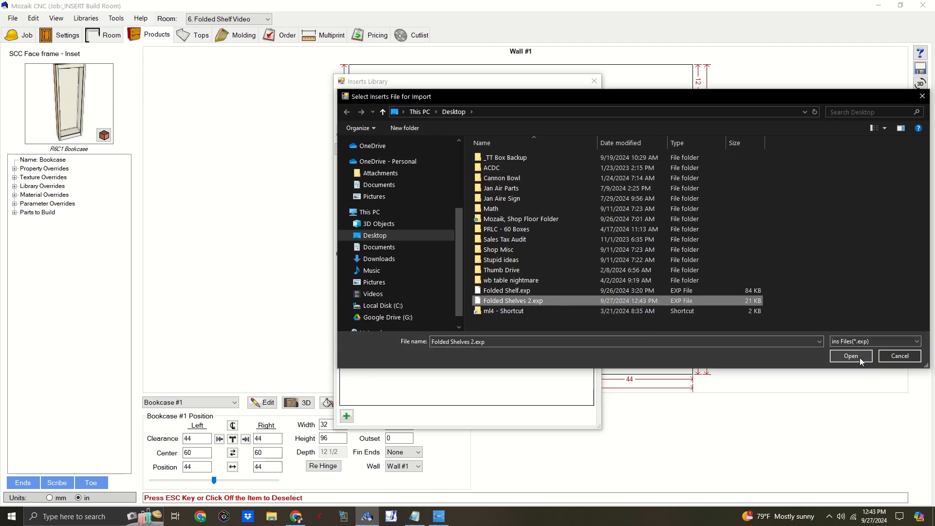
mouse_move(393, 219)
mouse_down()
mouse_move(418, 205)
mouse_move(408, 215)
mouse_up()
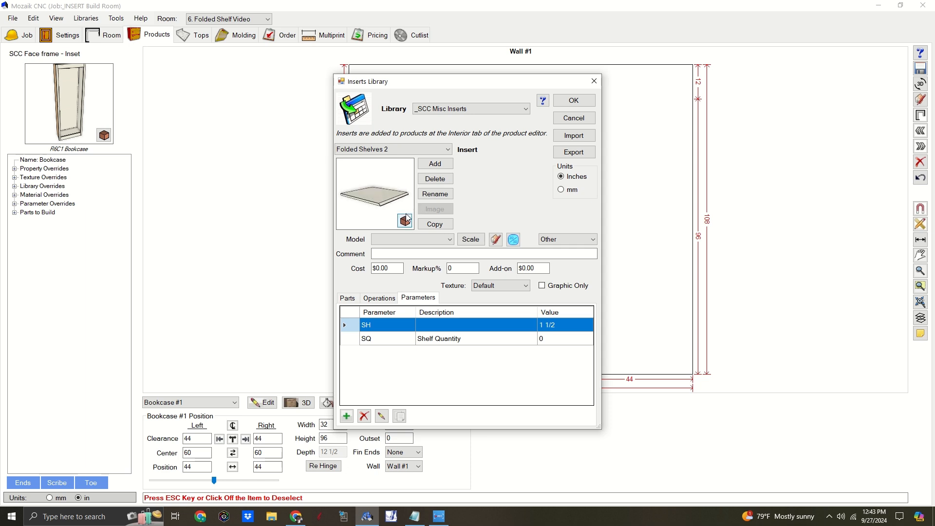
Step: Set the SQ shelf quantity of the library's Folded Shelves 2 insert to 10 and check its 3D preview
double_click(546, 340)
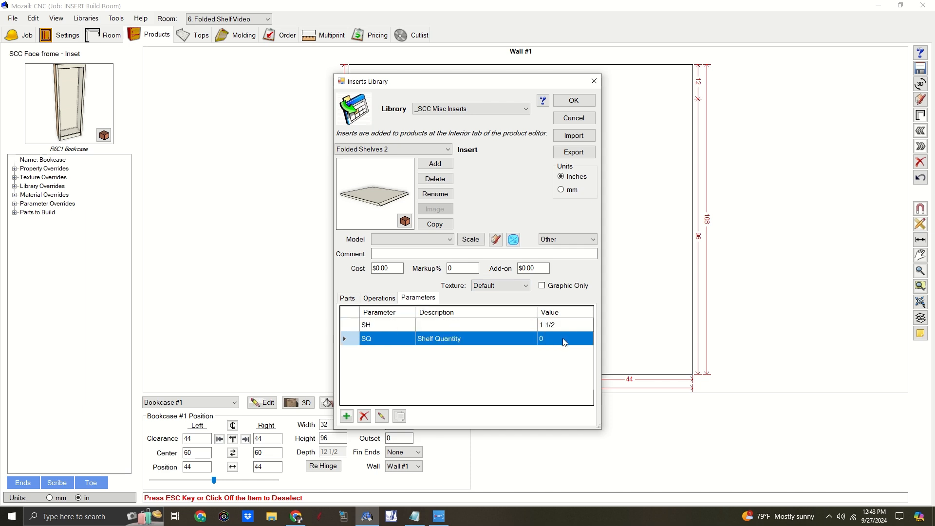
text(1)
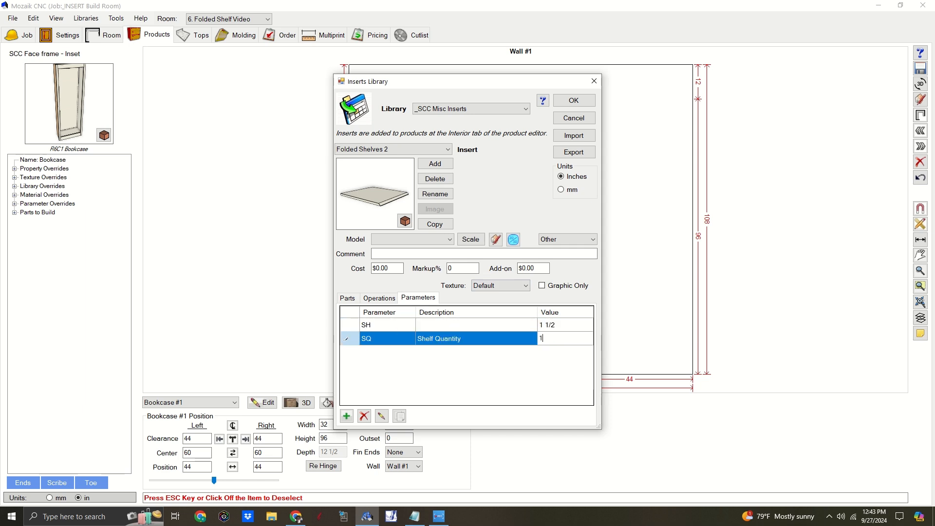
text(0)
key(Up)
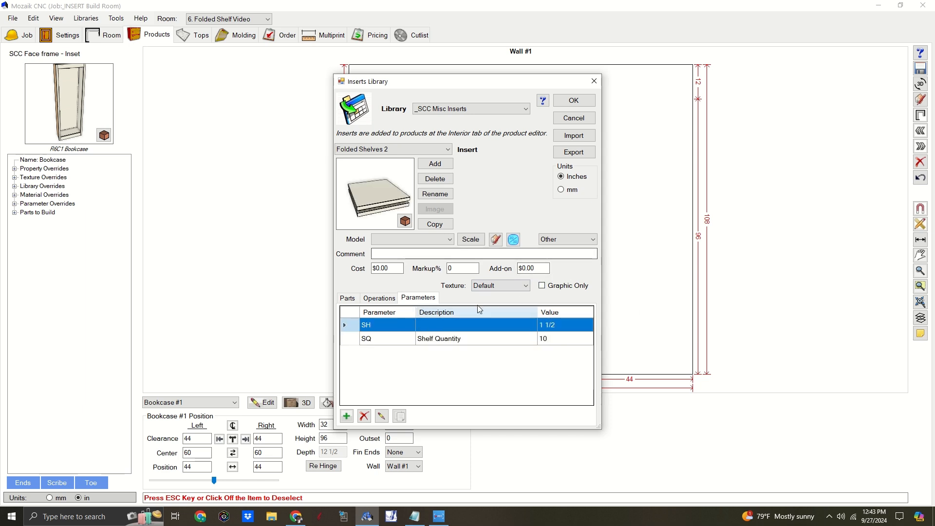
drag(366, 198, 380, 197)
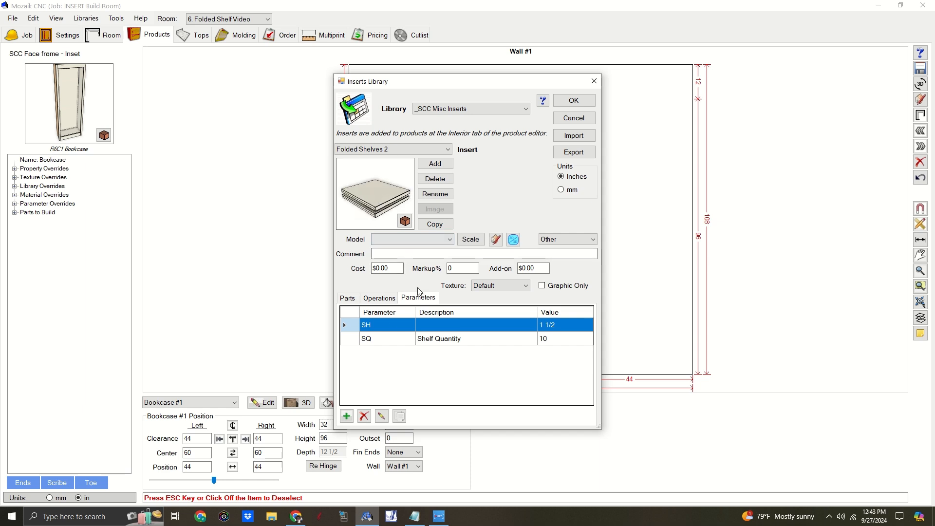
Step: Review the quantity formula of the Top 1 part, then close the formula and the part without changes
click(350, 298)
click(385, 344)
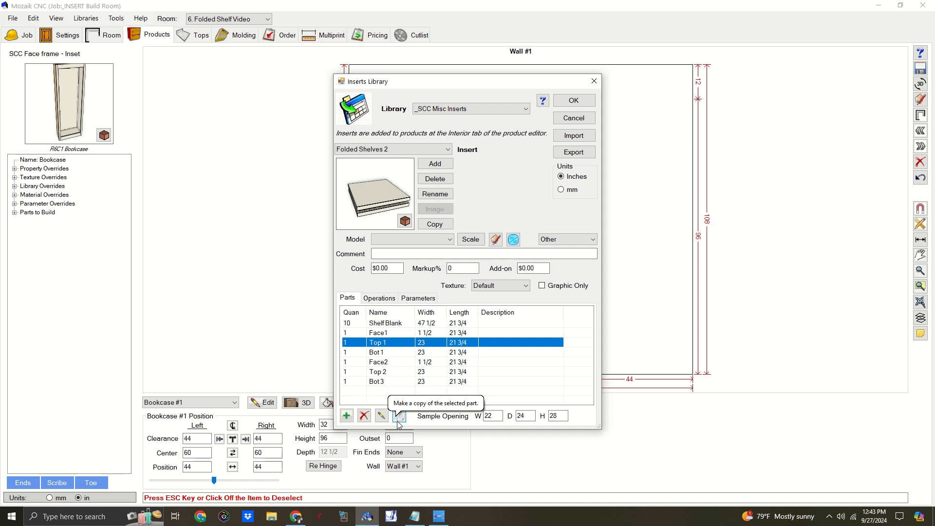
click(382, 416)
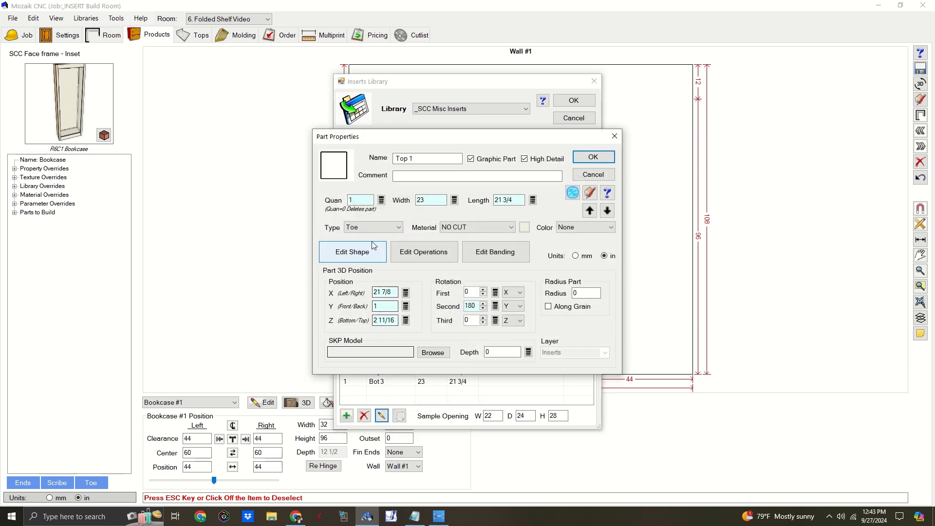
click(382, 200)
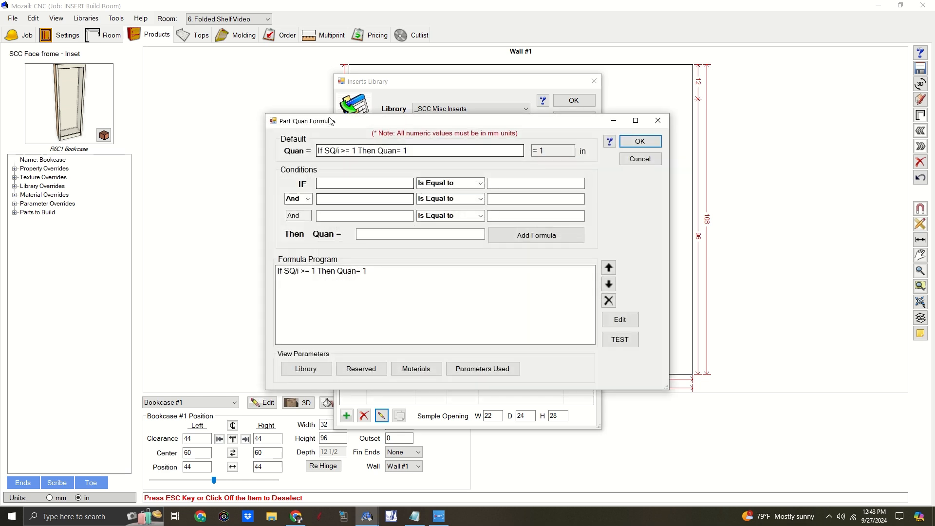
click(317, 274)
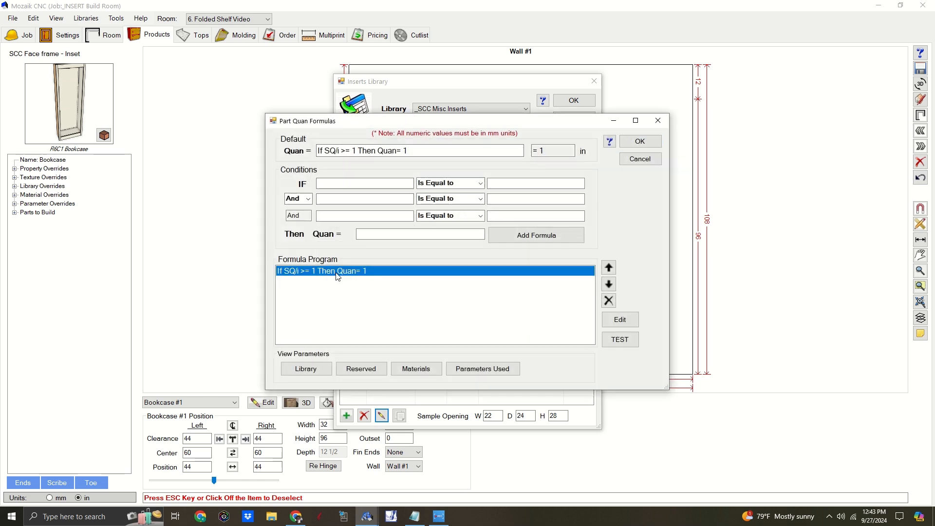
click(640, 159)
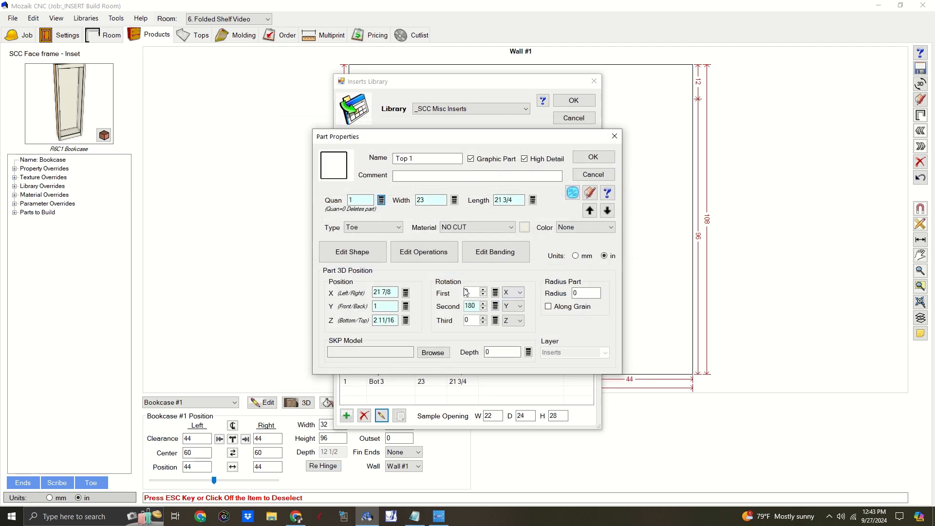
click(594, 175)
Step: Test the quantity formula of the Bot 1 part and accept the part
click(390, 353)
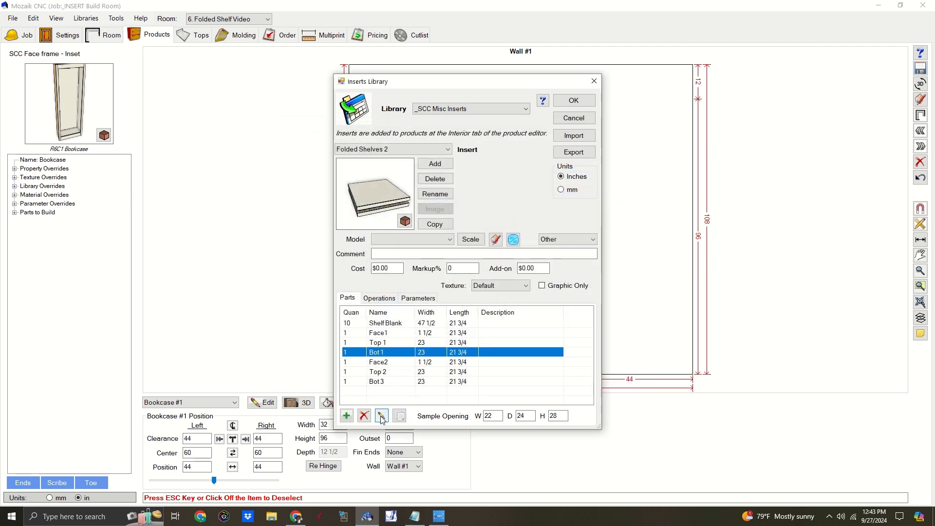
double_click(390, 353)
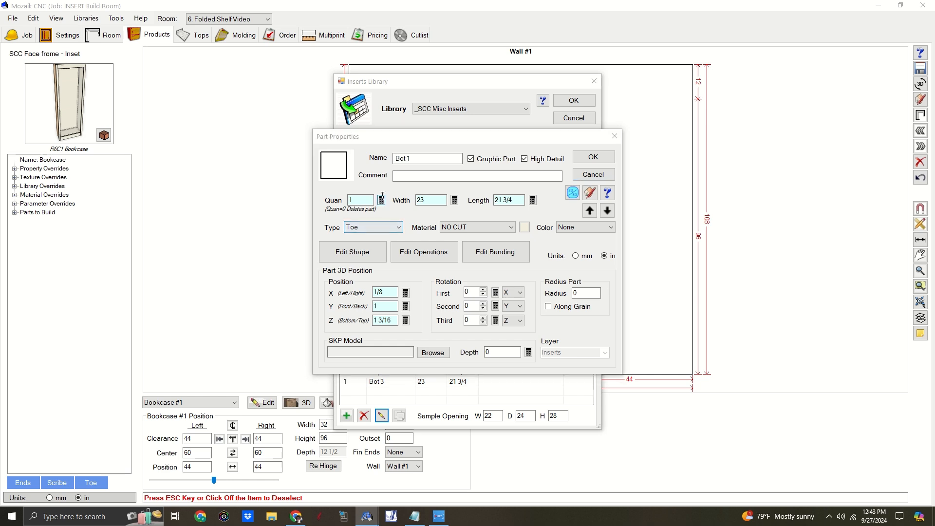
click(382, 200)
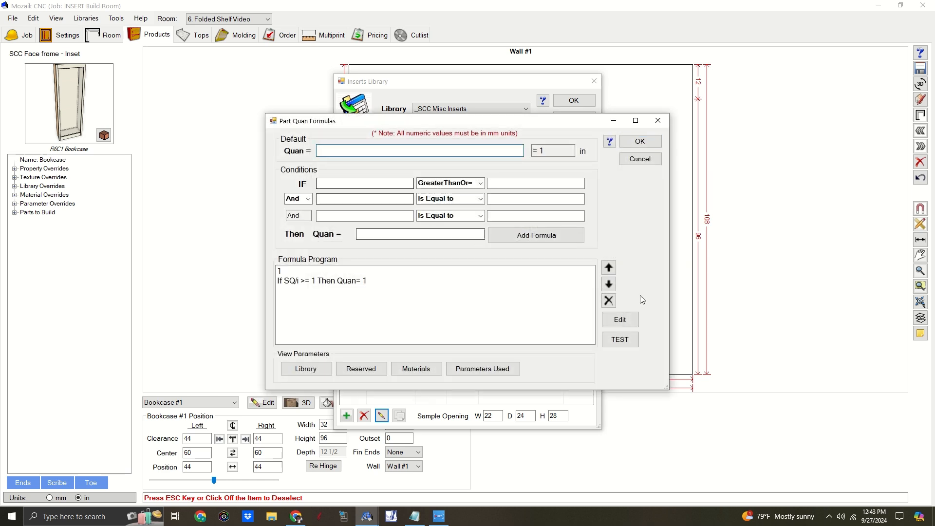
click(635, 341)
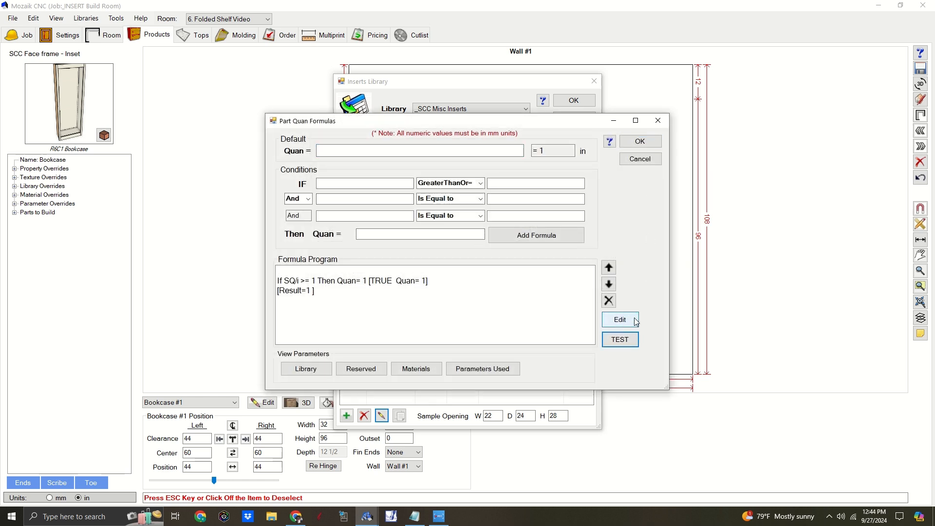
click(641, 141)
click(594, 158)
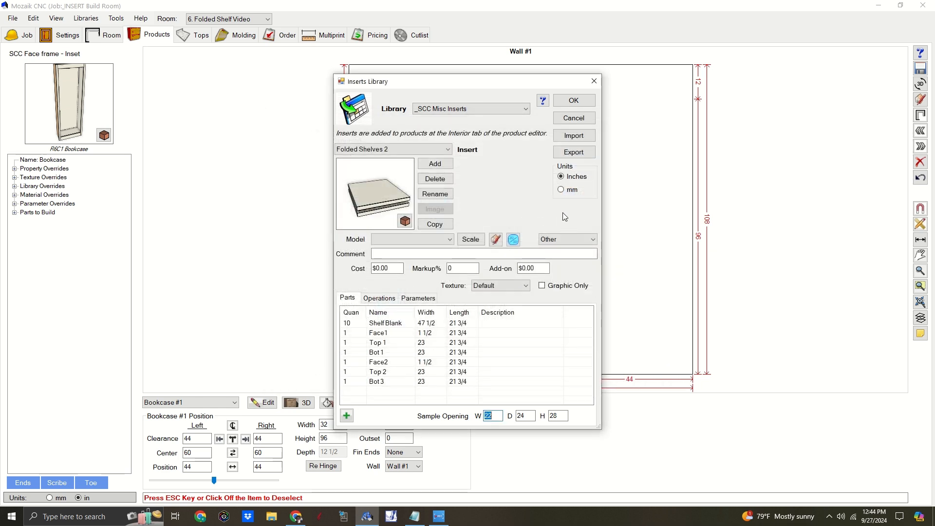
Step: Set the insert's SQ parameter to 1 and check the preview
click(418, 298)
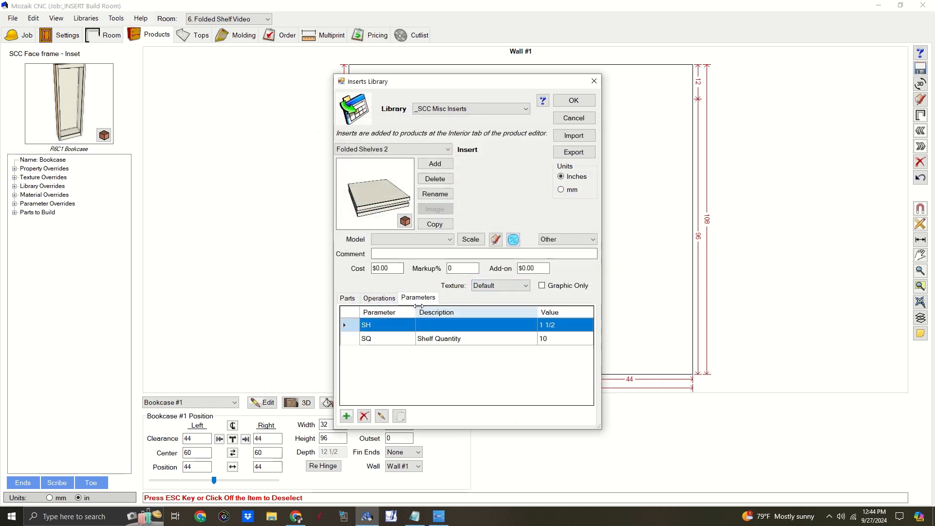
click(573, 342)
click(575, 340)
text(1)
key(Up)
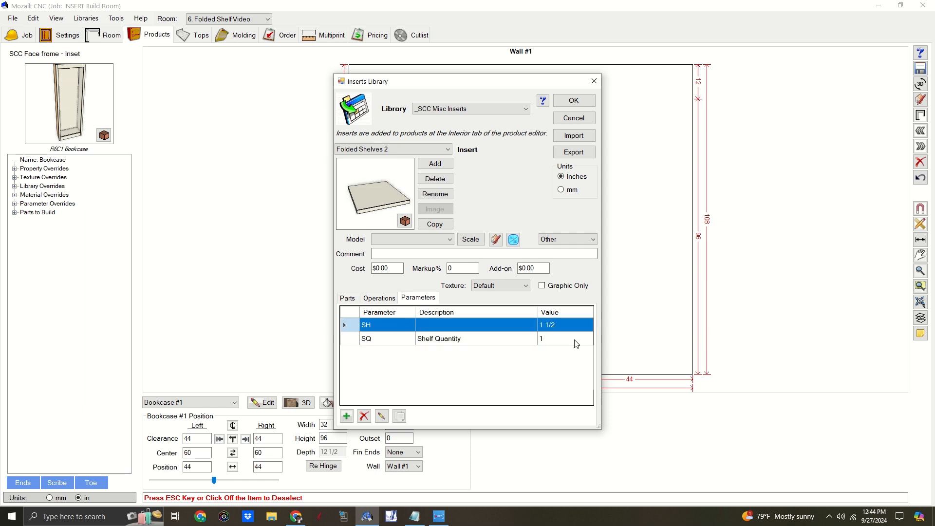
click(404, 220)
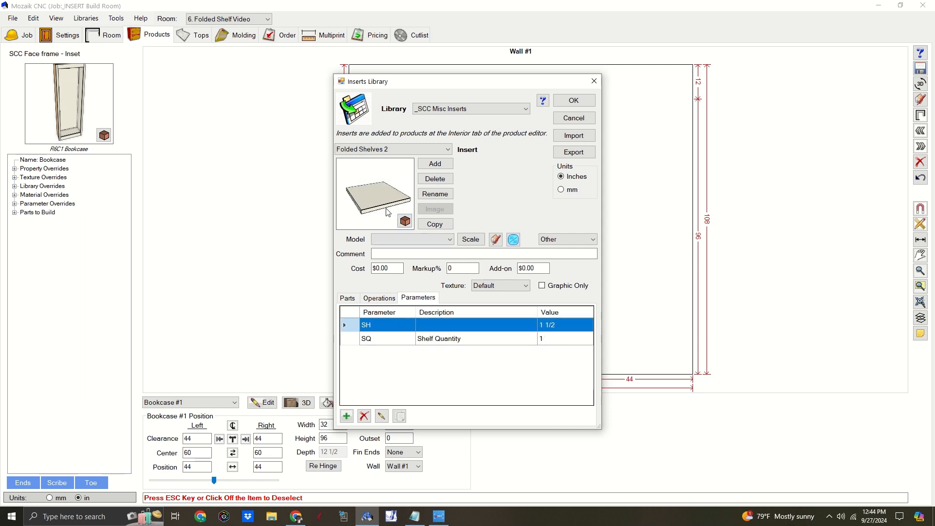
Step: Set the insert's SQ parameter back to 10 and accept the inserts library
click(549, 337)
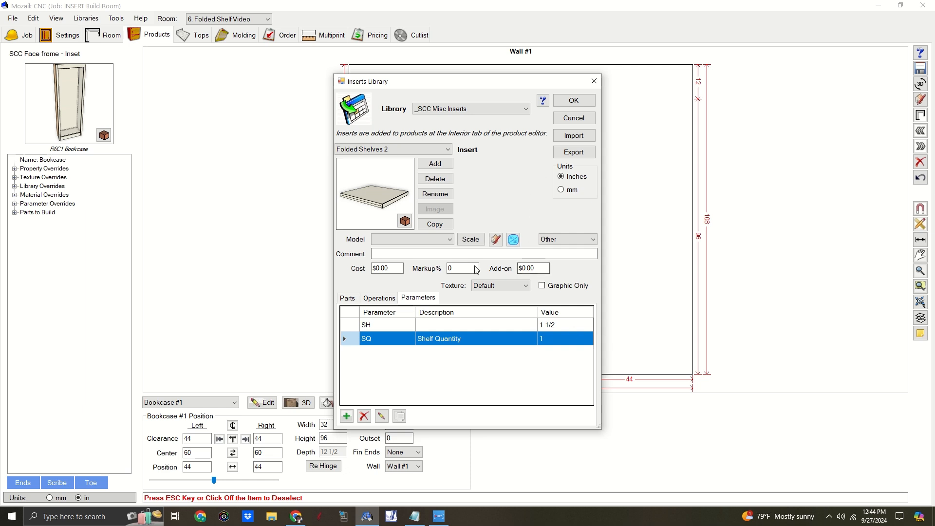
click(560, 341)
text(10)
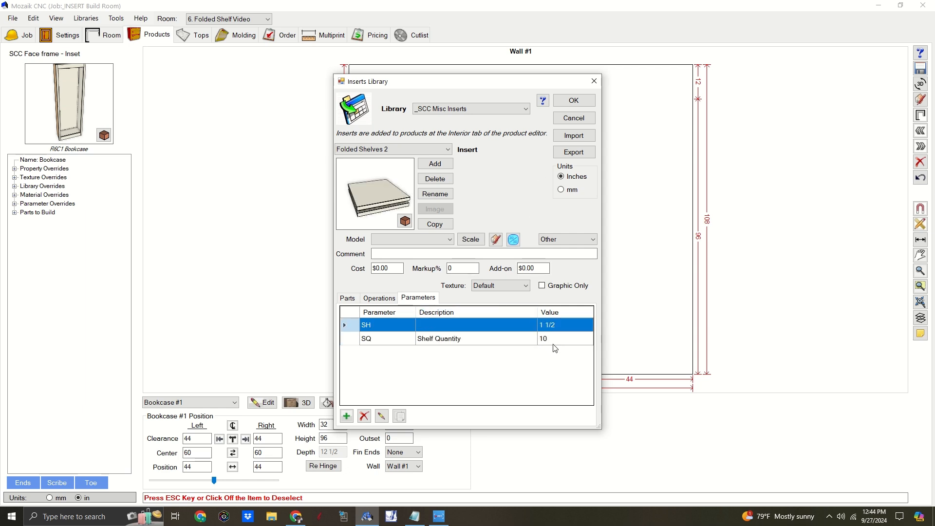
click(570, 103)
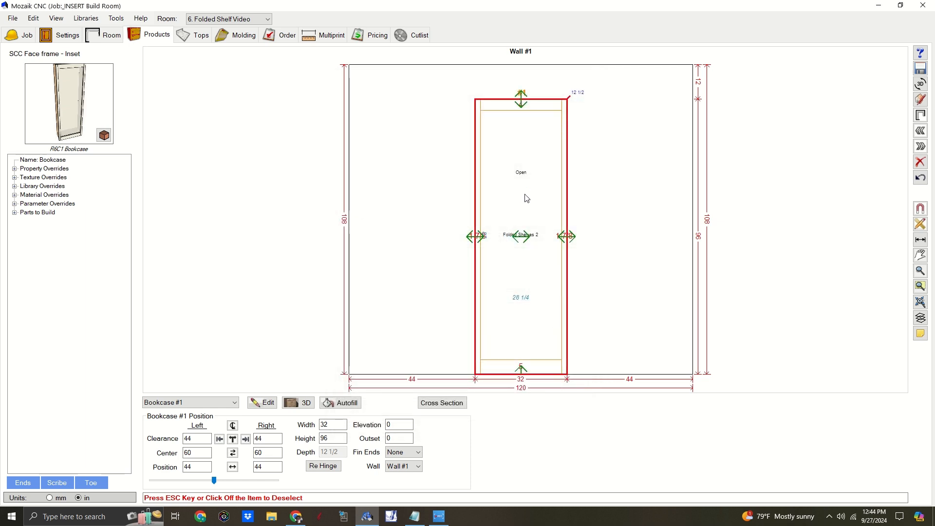
Step: Move the bookcase to about 4 11/16 in from the wall's left end and paste a copy about 27 1/8 in to its right
drag(525, 238, 409, 237)
right_click(418, 199)
click(575, 216)
click(573, 213)
right_click(584, 218)
click(594, 224)
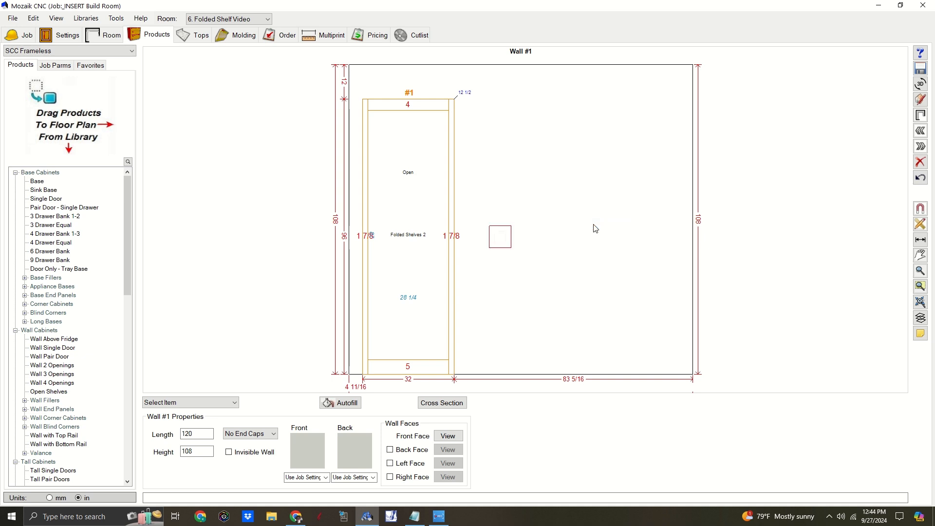
drag(504, 236, 578, 236)
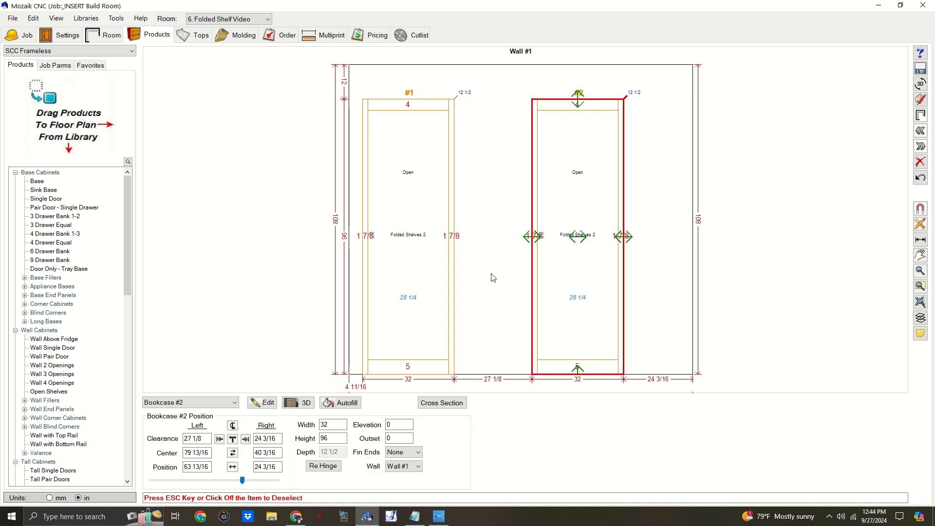
Step: Open Bookcase #2 for editing and clear the Folded Shelves 2 insert from its interior opening
click(263, 402)
click(503, 185)
click(475, 294)
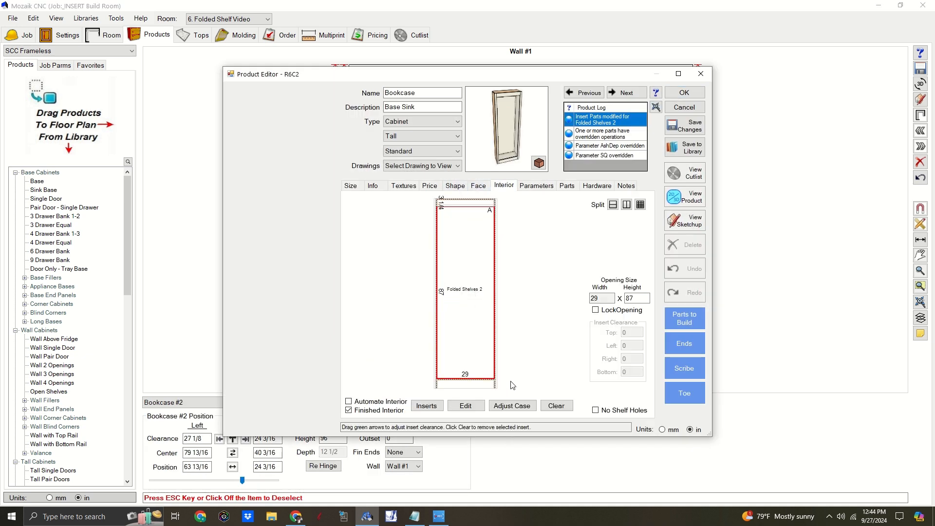
click(556, 406)
Step: Place the updated Folded Shelves 2 insert from the _SCC Misc Inserts library in Bookcase #2's interior opening
click(427, 406)
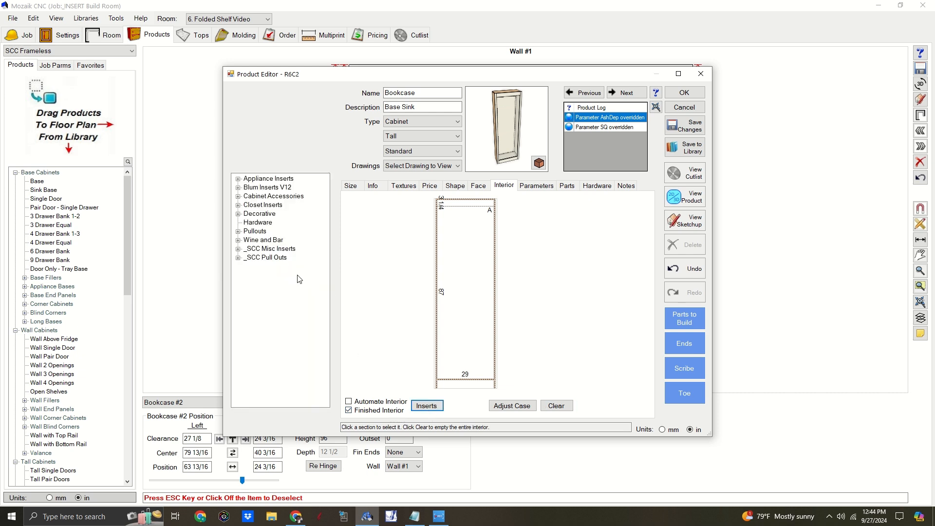
click(238, 257)
click(239, 249)
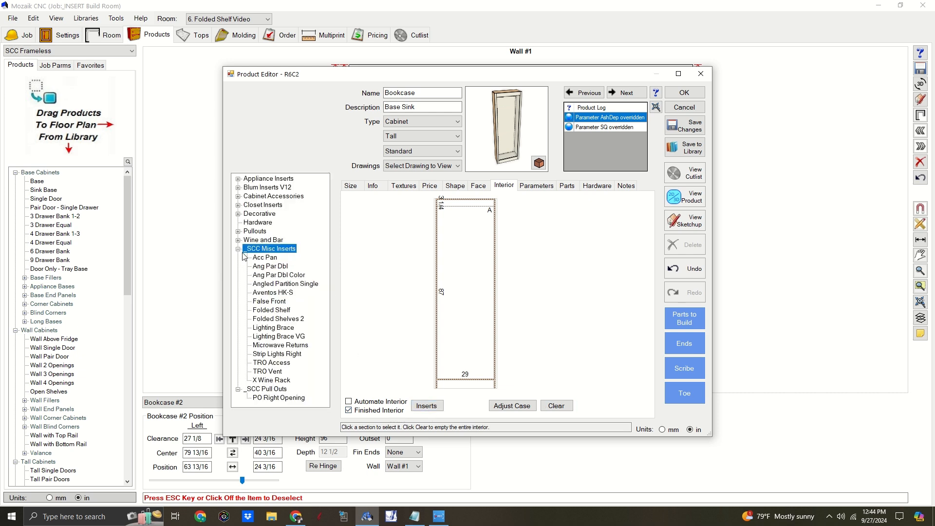
click(274, 324)
drag(280, 158, 478, 322)
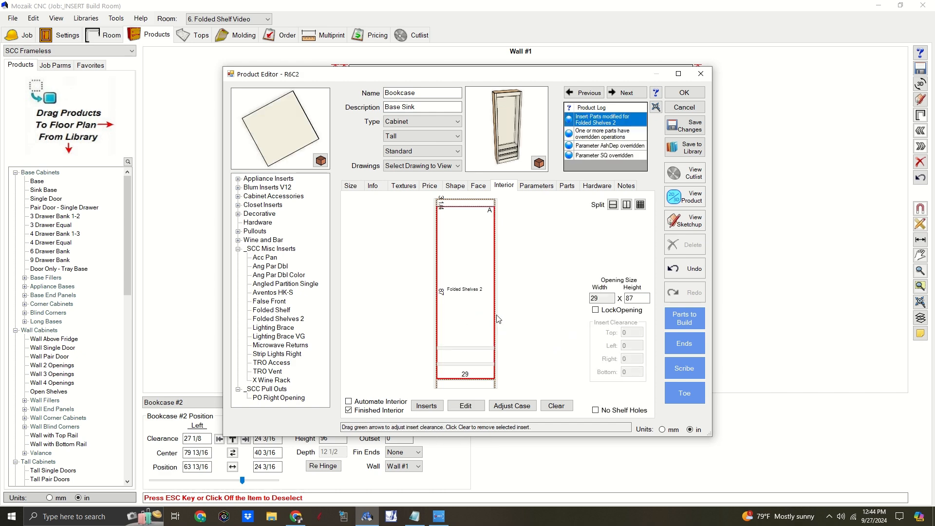
Step: Inspect the shelves of Bookcase #2 in the 3D product view, close the view and accept the bookcase
click(678, 198)
drag(672, 161, 686, 159)
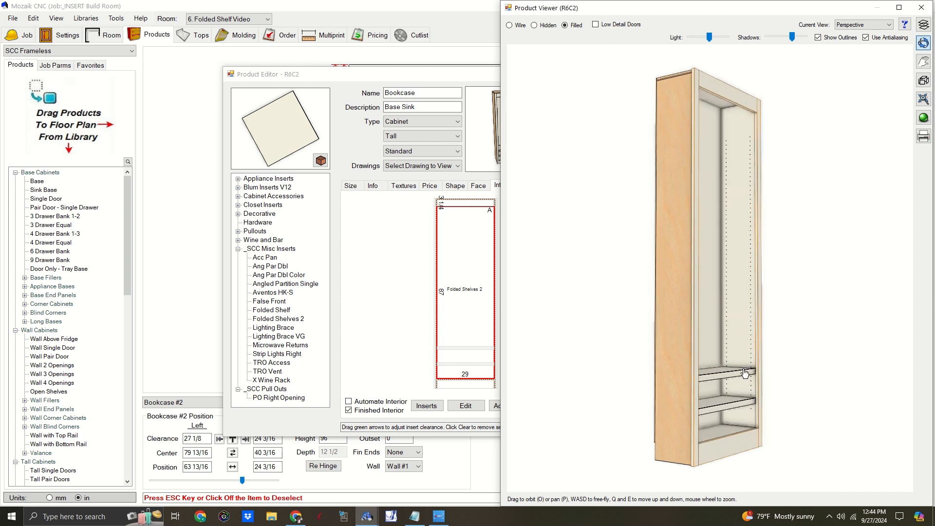
mouse_move(750, 207)
mouse_down()
mouse_move(687, 210)
mouse_move(747, 206)
mouse_up()
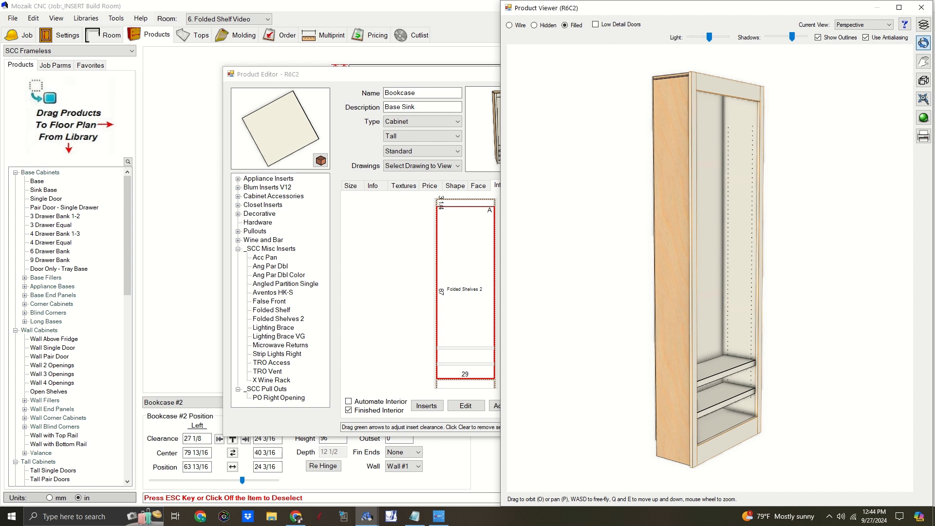
key(alt+Tab)
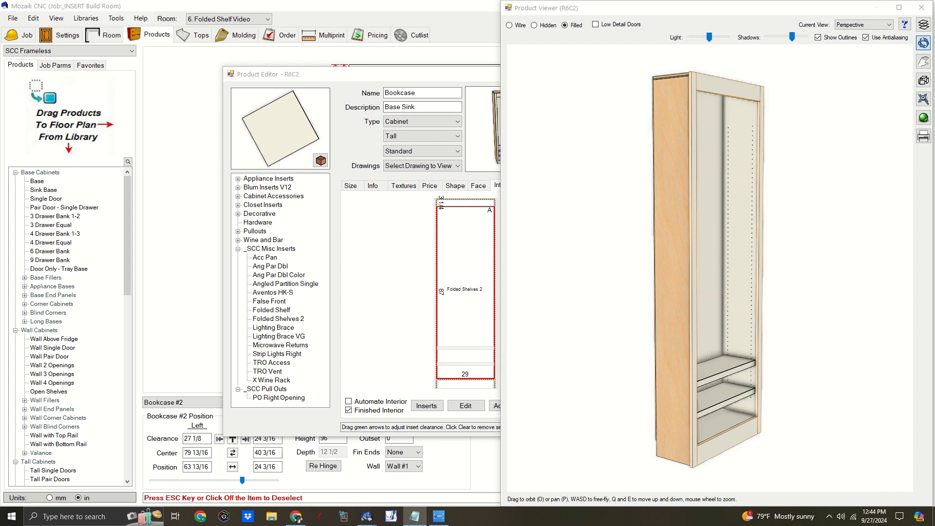
key(alt+Tab)
key(alt+Tab)
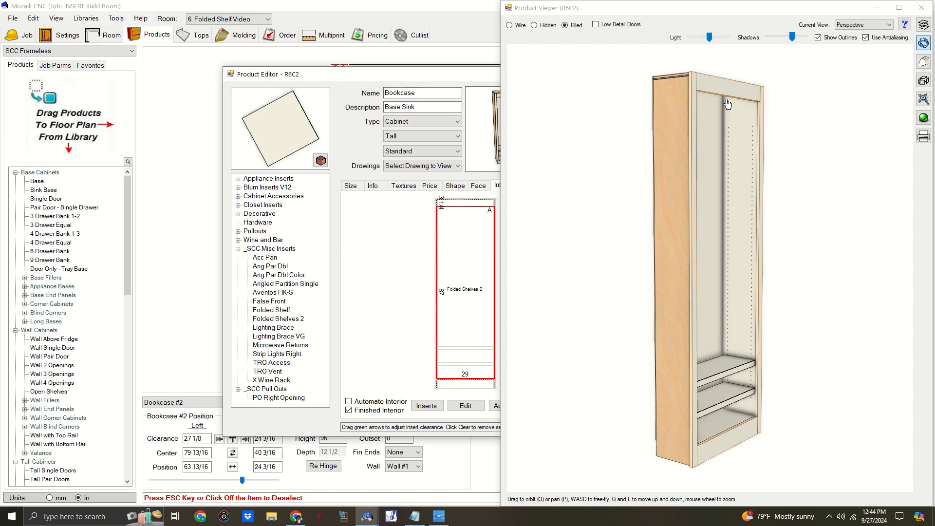
click(922, 7)
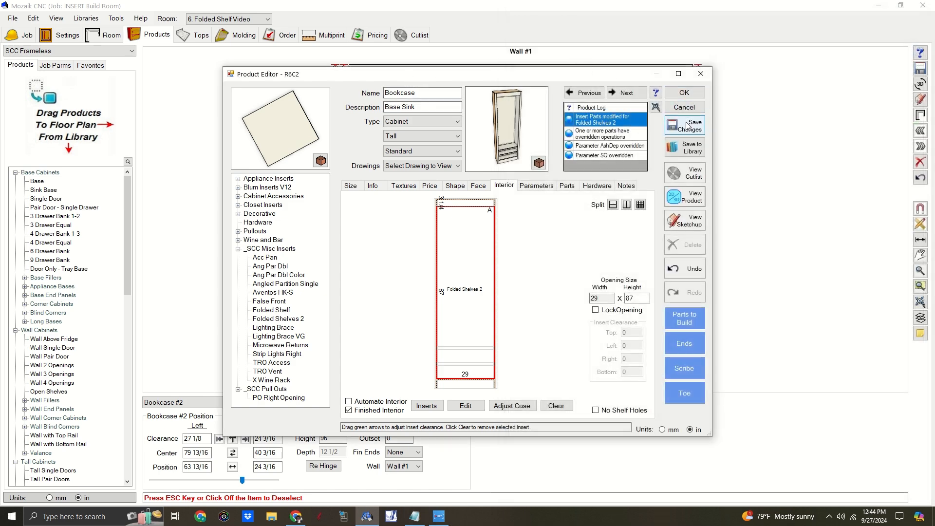
click(691, 95)
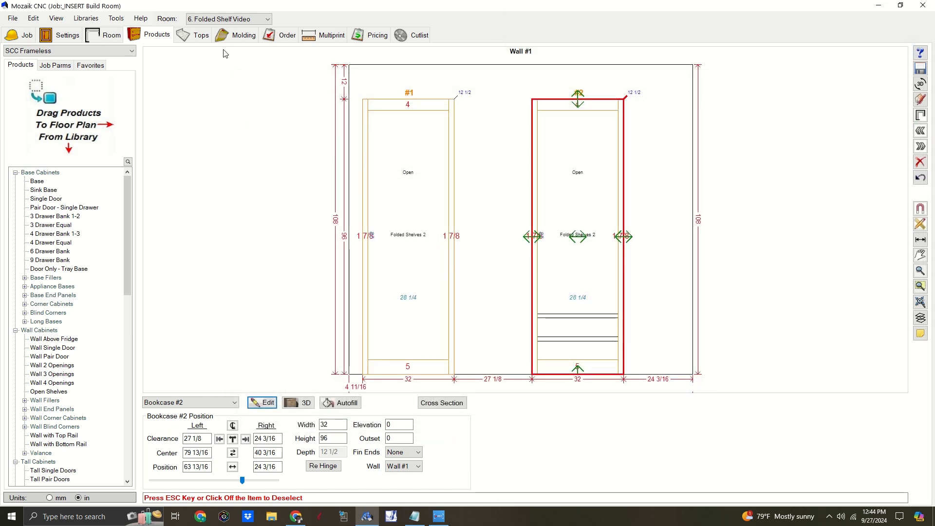
Step: Switch to room 5. Folded Shelf, open Wall #1 and examine its two bookcases in the 3D room view
click(238, 20)
click(229, 64)
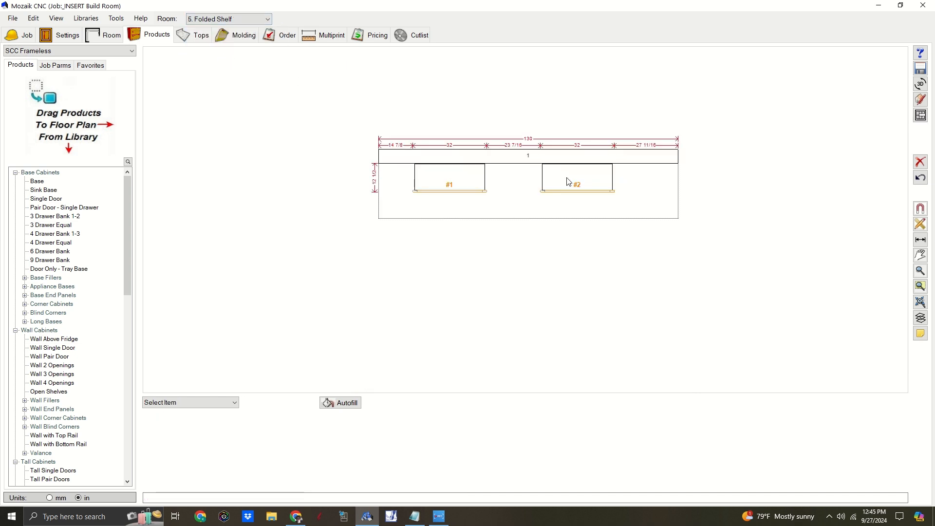
double_click(574, 156)
click(920, 84)
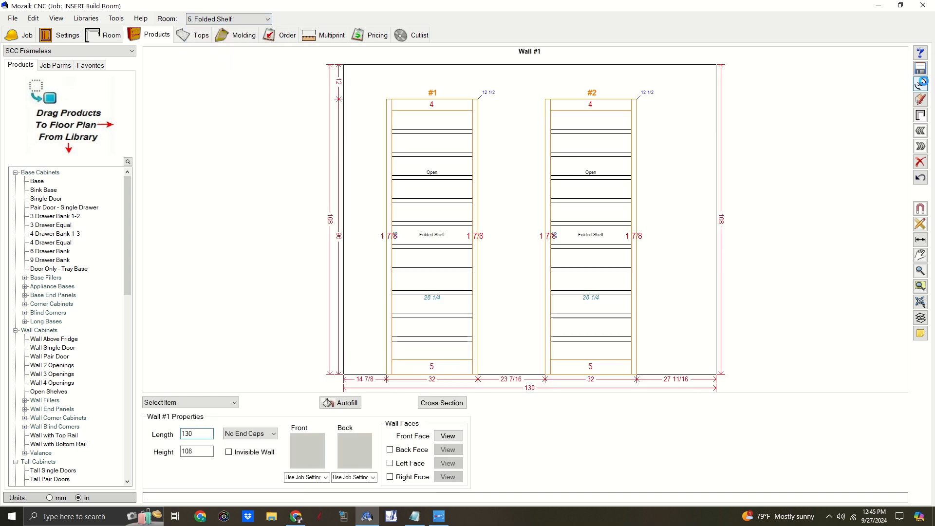
scroll(513, 215, up, 3)
drag(513, 215, 488, 223)
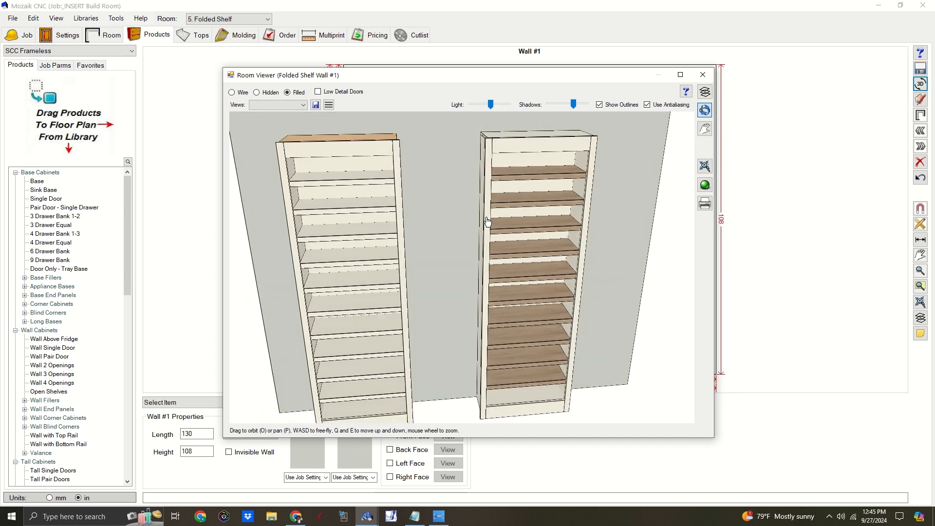
Step: Close the room view and open the Folded Shelf insert in Bookcase #2's interior opening for editing
scroll(542, 180, up, 5)
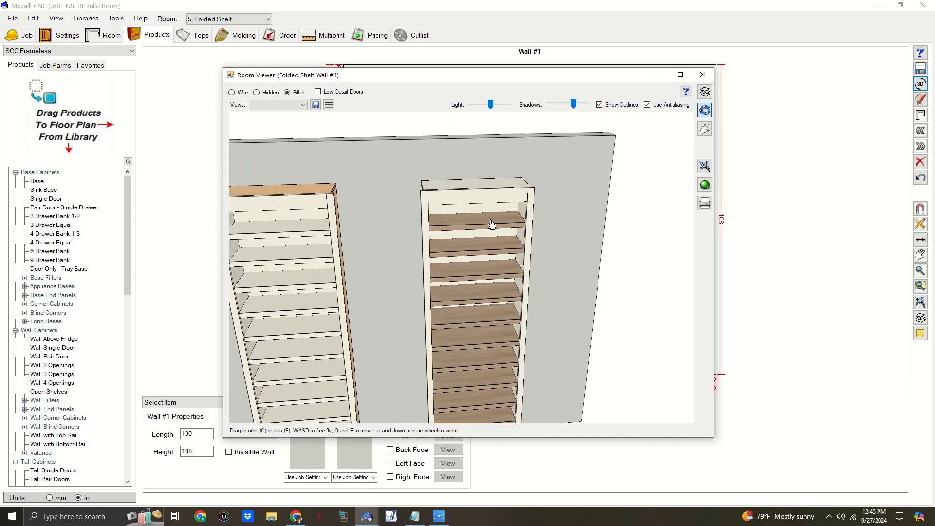
click(703, 74)
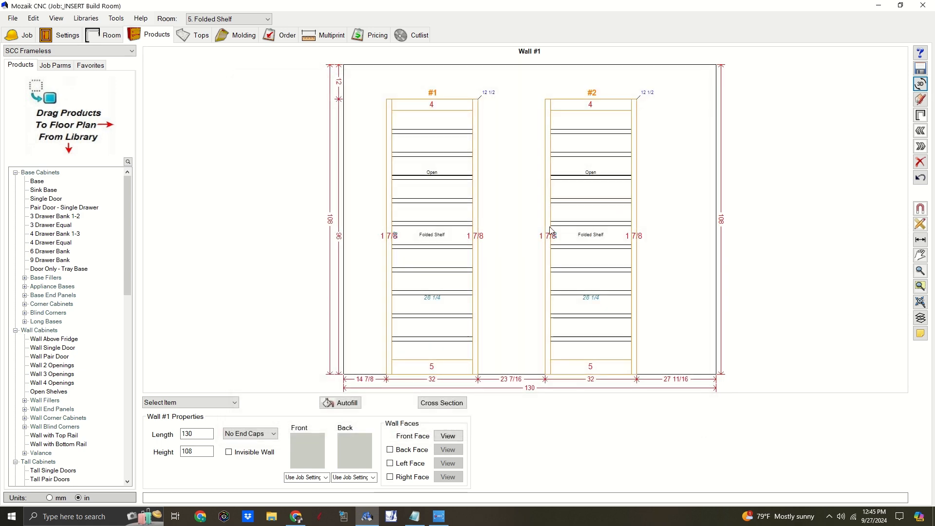
double_click(576, 219)
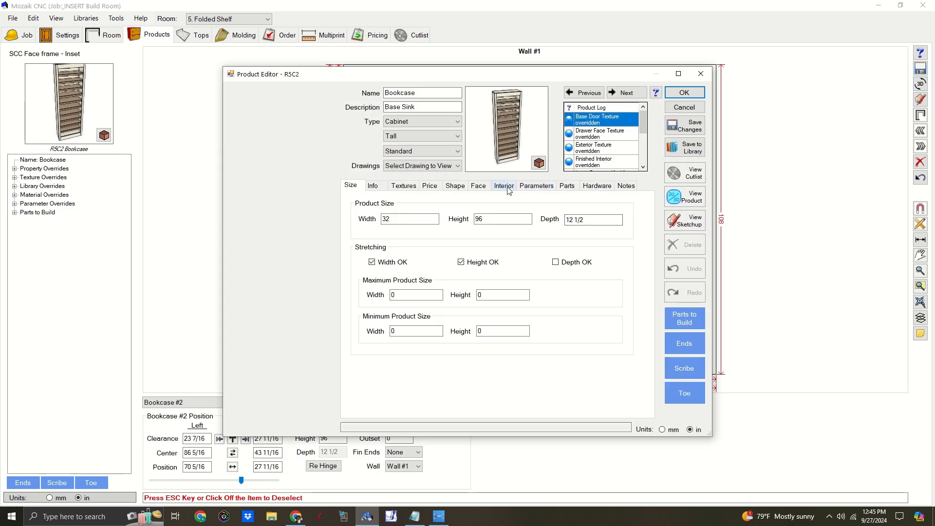
click(475, 281)
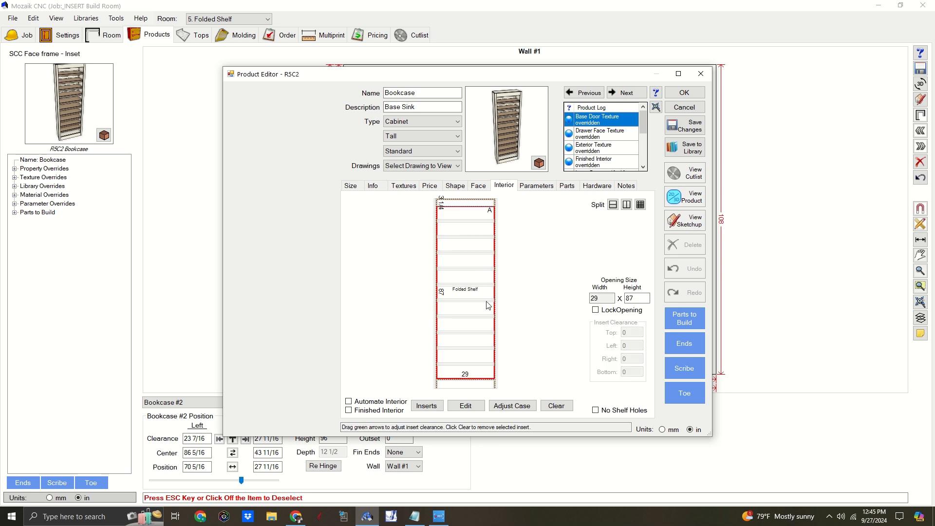
click(465, 407)
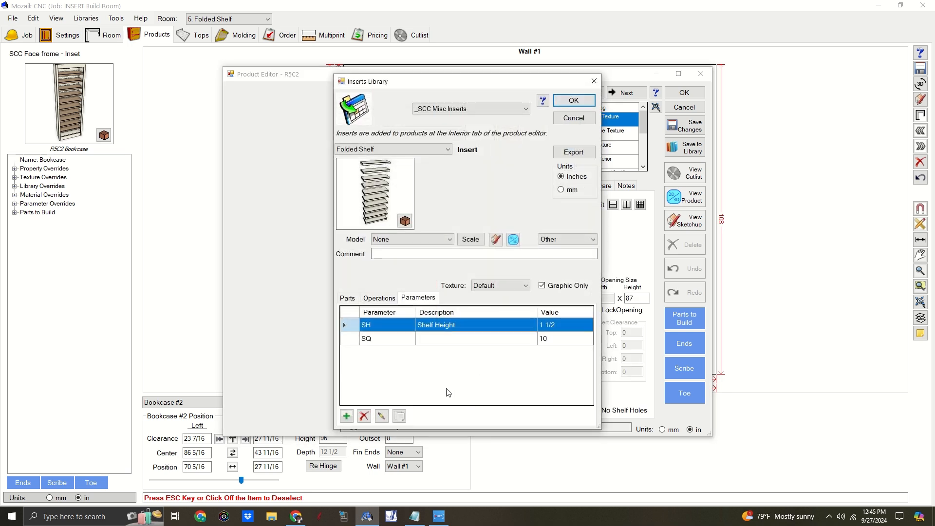
Step: Set the material of the insert's Fold Blank part to 3/4 RSWO MDF Core and accept the insert
click(349, 298)
click(378, 325)
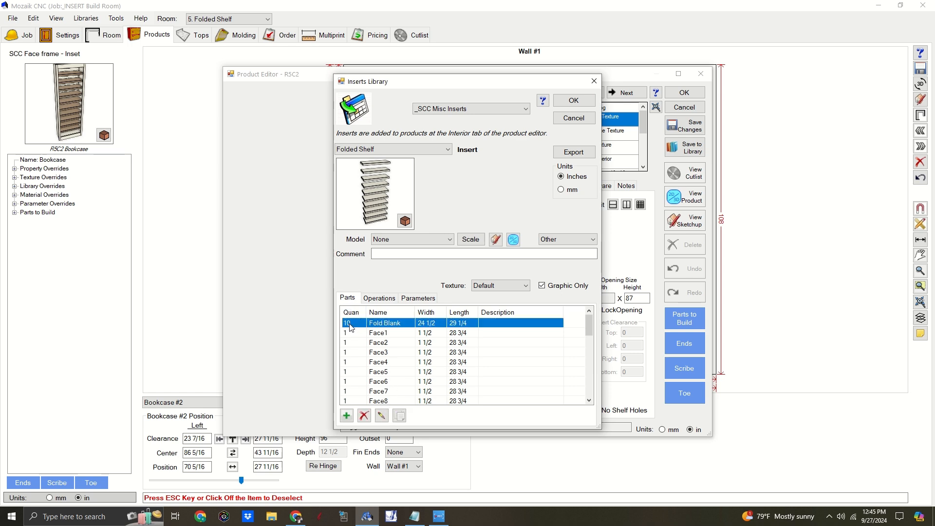
click(381, 416)
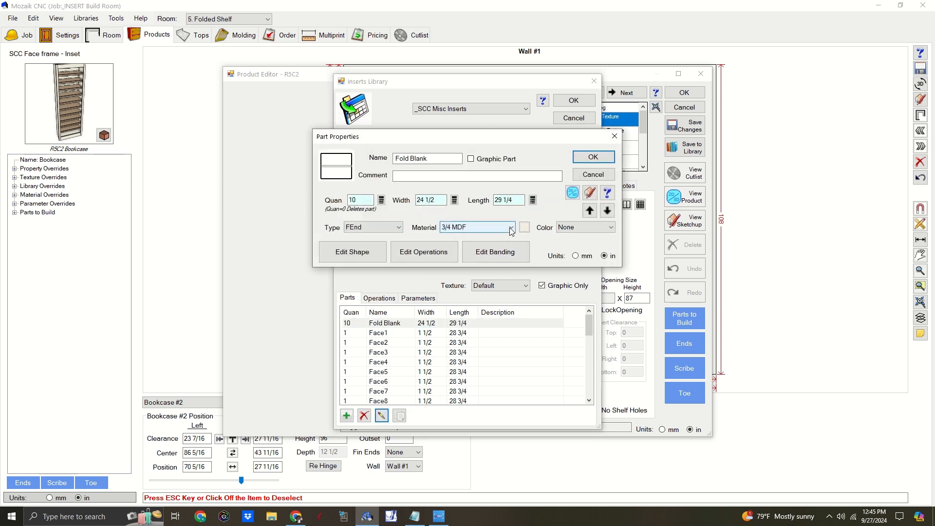
click(511, 228)
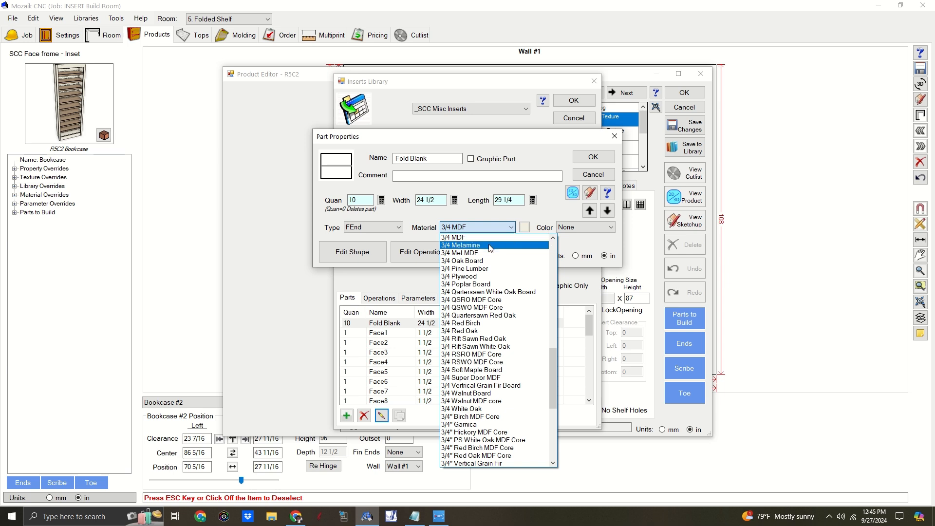
scroll(487, 347, down, 4)
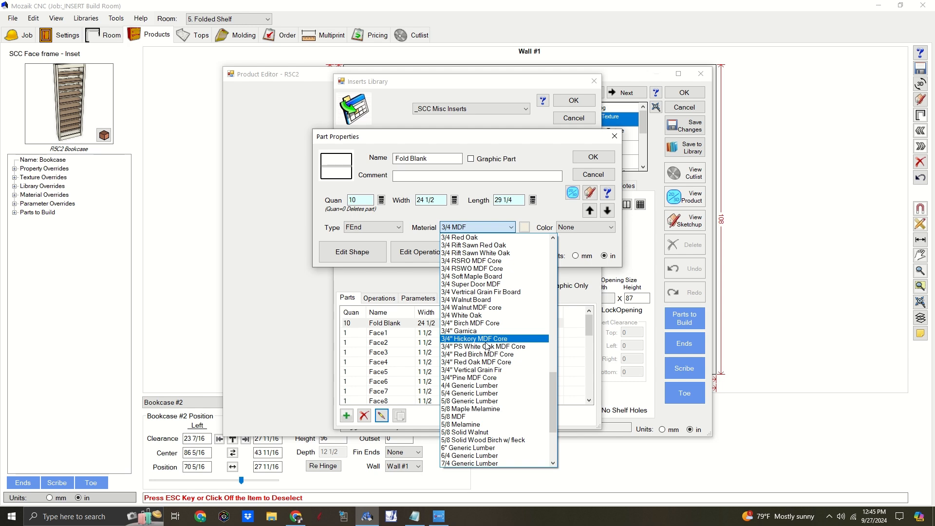
click(474, 268)
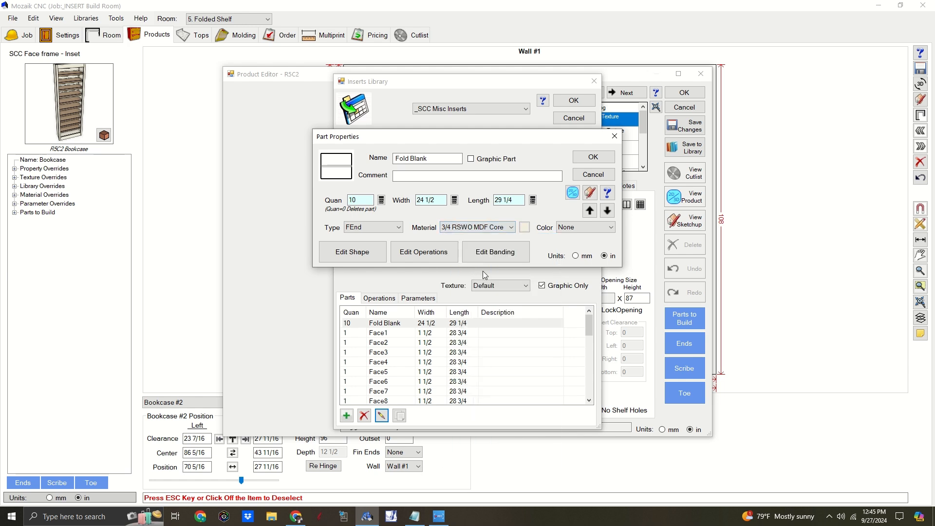
click(594, 157)
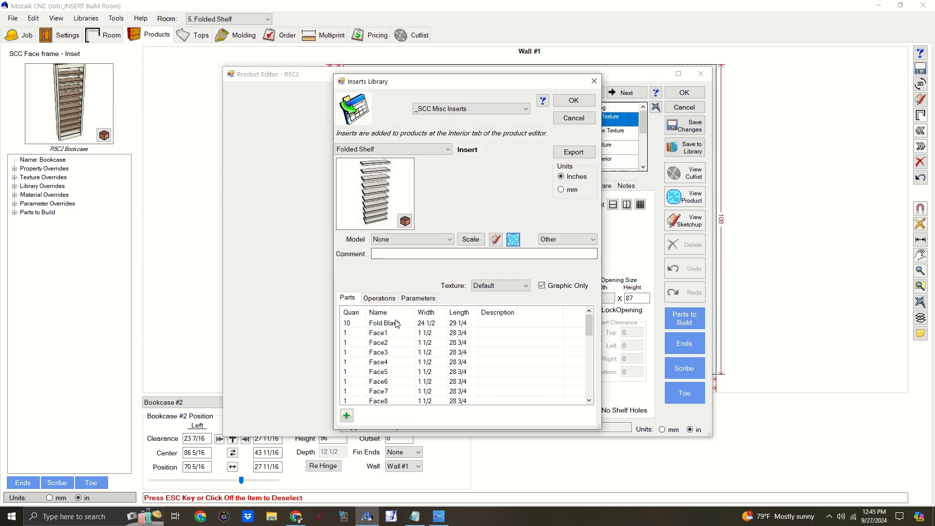
click(574, 100)
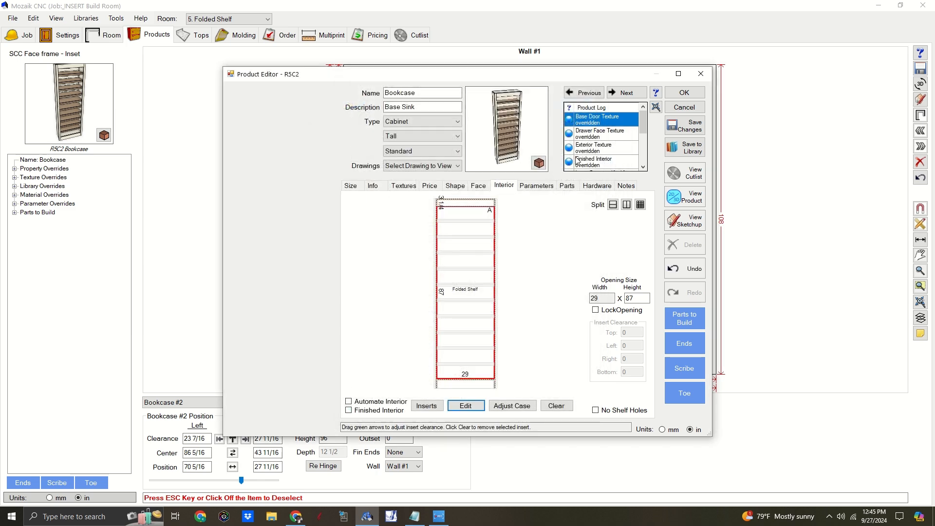
Step: Check the Fold Blank's material in Bookcase #2's parts list and save the product changes
click(567, 186)
scroll(399, 246, down, 5)
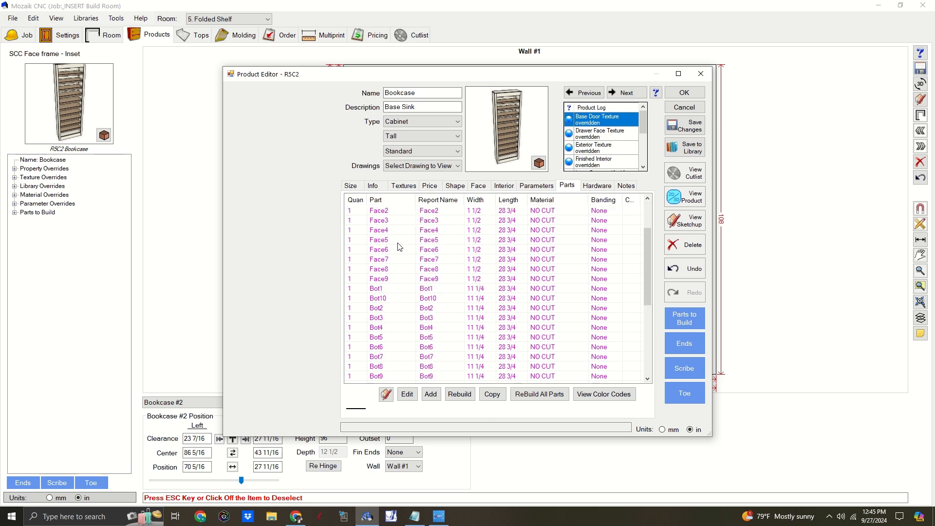
scroll(400, 246, down, 5)
click(392, 378)
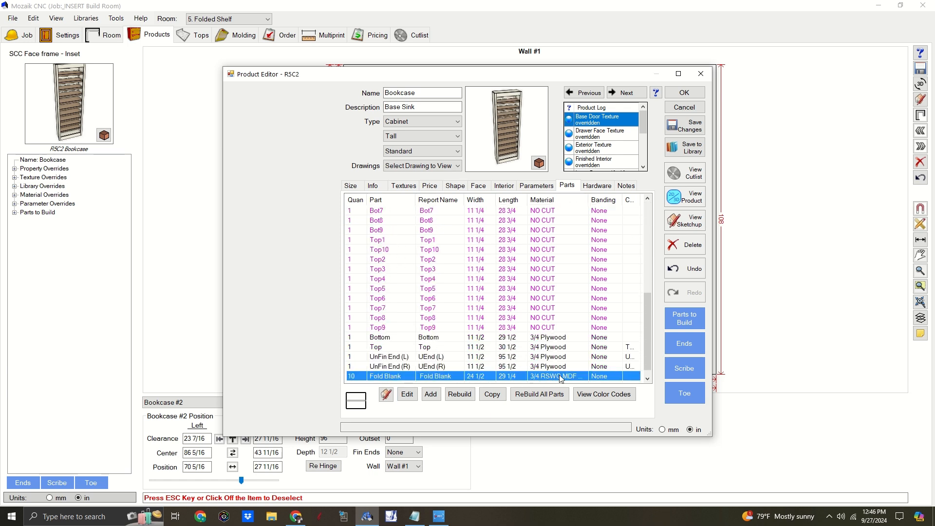
click(685, 125)
Step: Reopen the Folded Shelf insert with its 3D view and make the Fold Blank a graphic part
click(510, 190)
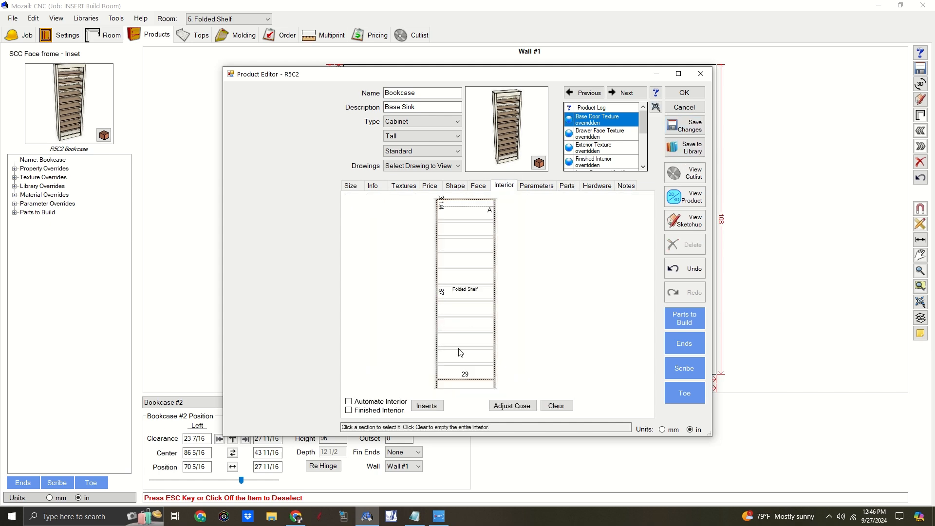
click(467, 326)
click(476, 406)
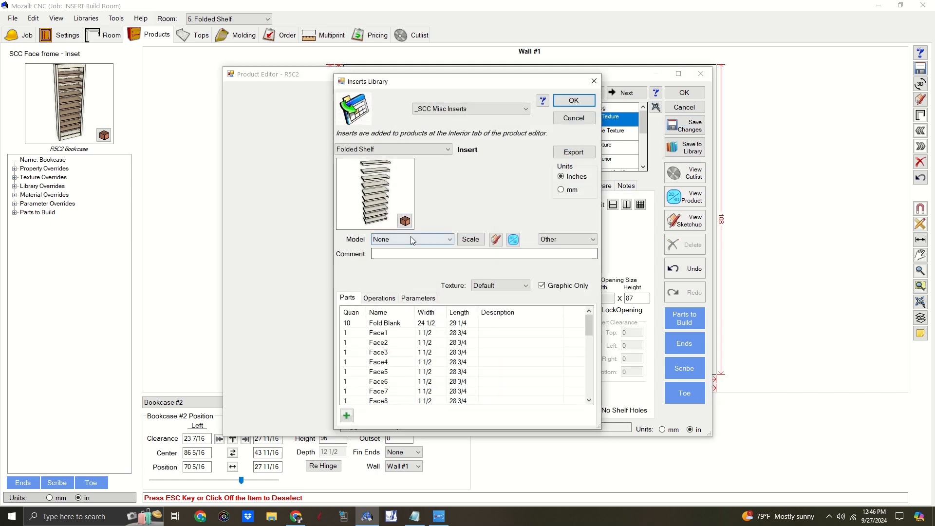
click(391, 324)
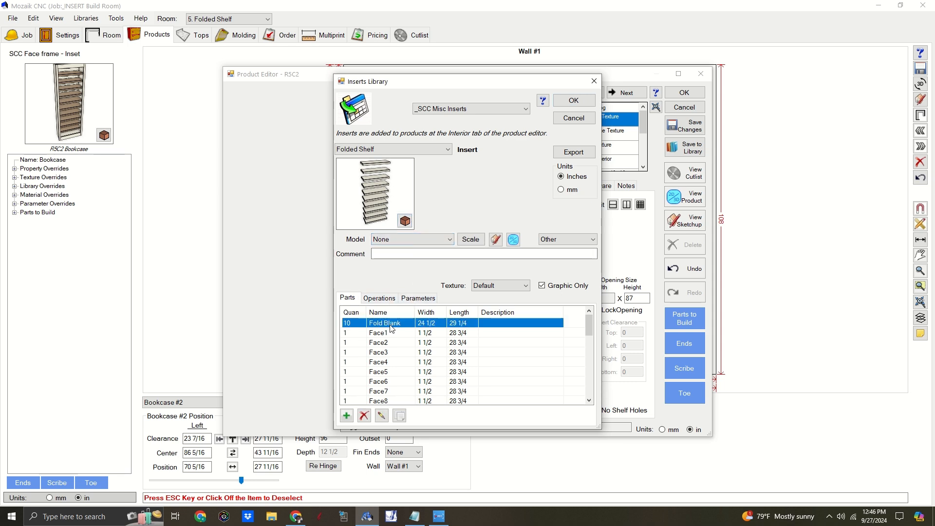
click(514, 239)
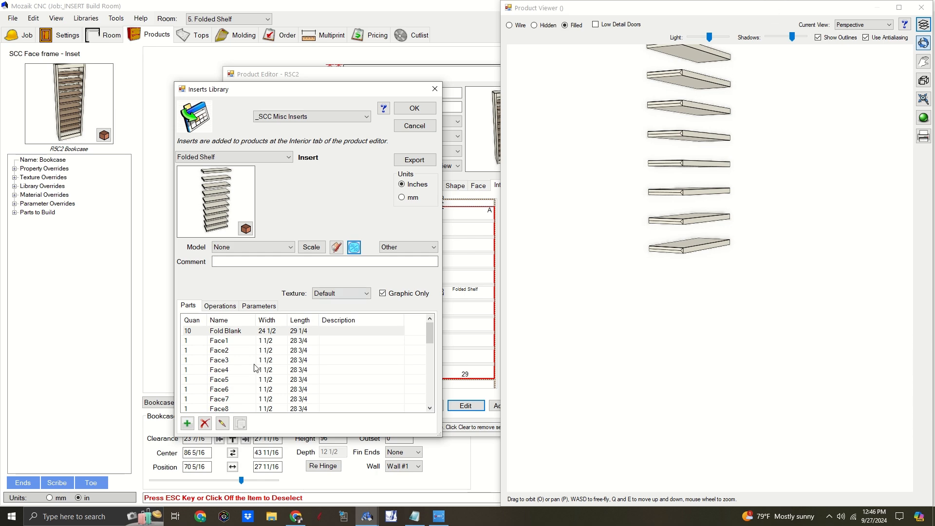
click(223, 424)
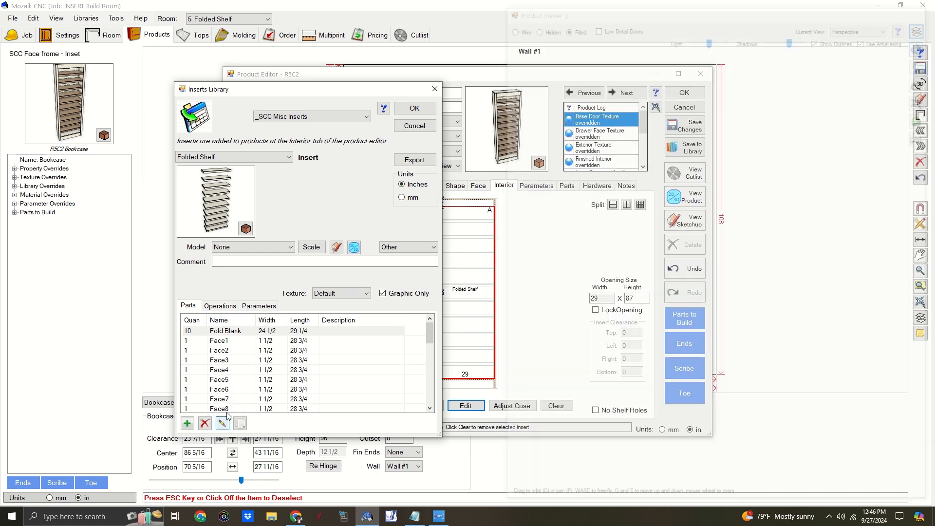
click(312, 220)
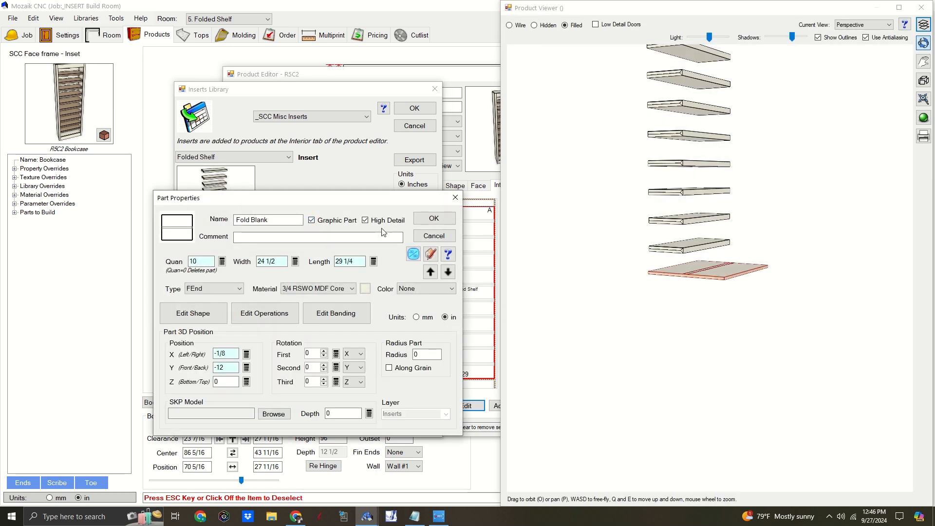
Step: Examine the Fold Blank's two fold grooves in 3D and compare its outline with the shelf in the wireframe top view
scroll(674, 308, up, 3)
scroll(675, 308, up, 6)
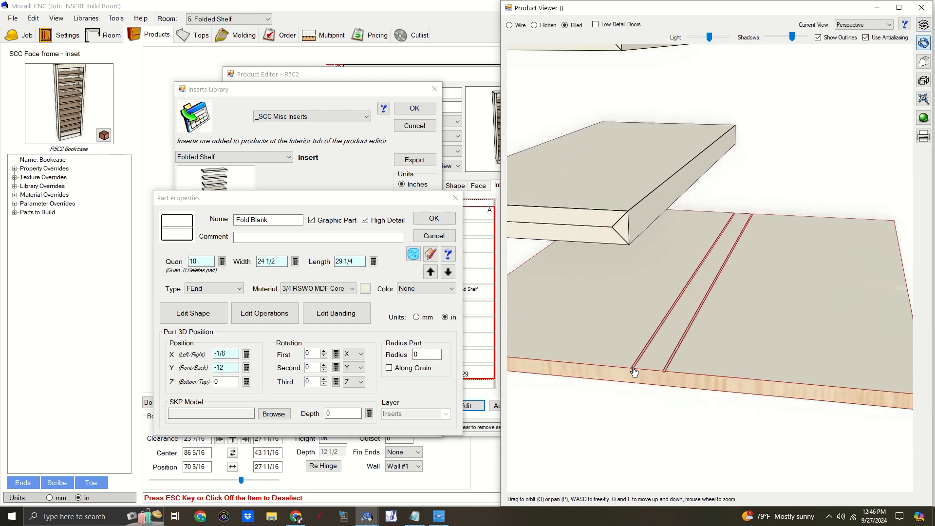
scroll(668, 376, down, 5)
drag(724, 338, 704, 268)
click(885, 26)
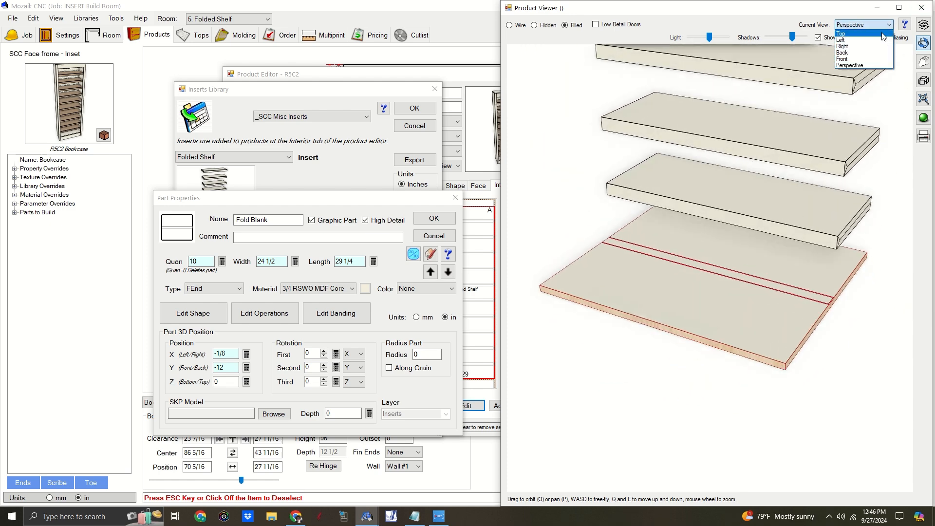
click(880, 37)
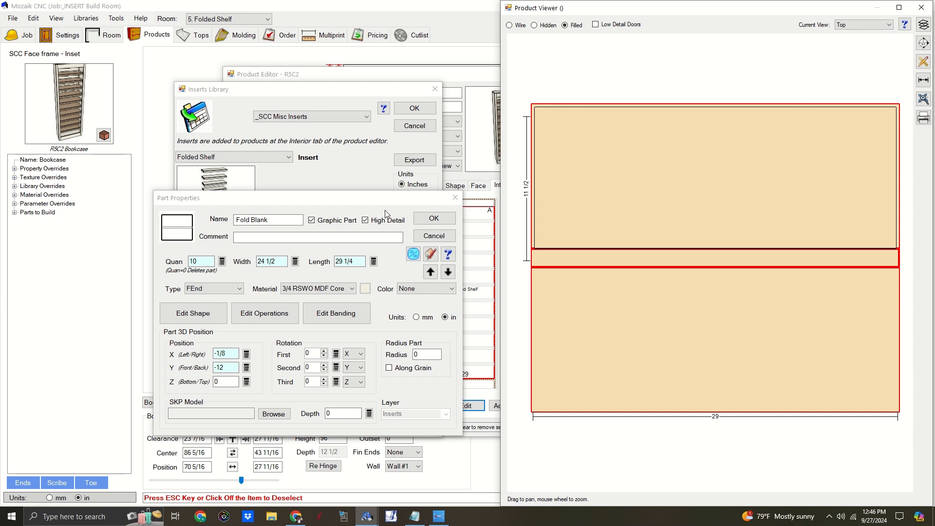
click(521, 24)
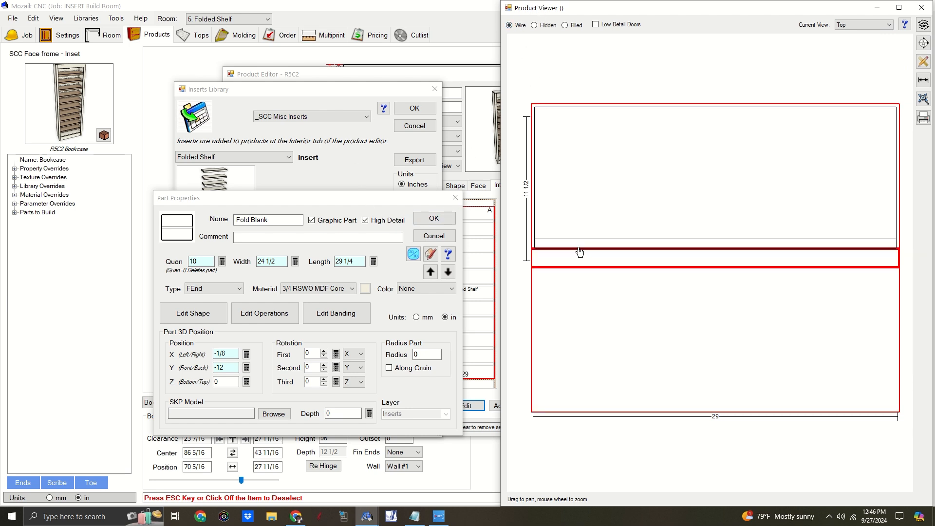
scroll(527, 251, up, 3)
scroll(527, 251, up, 1)
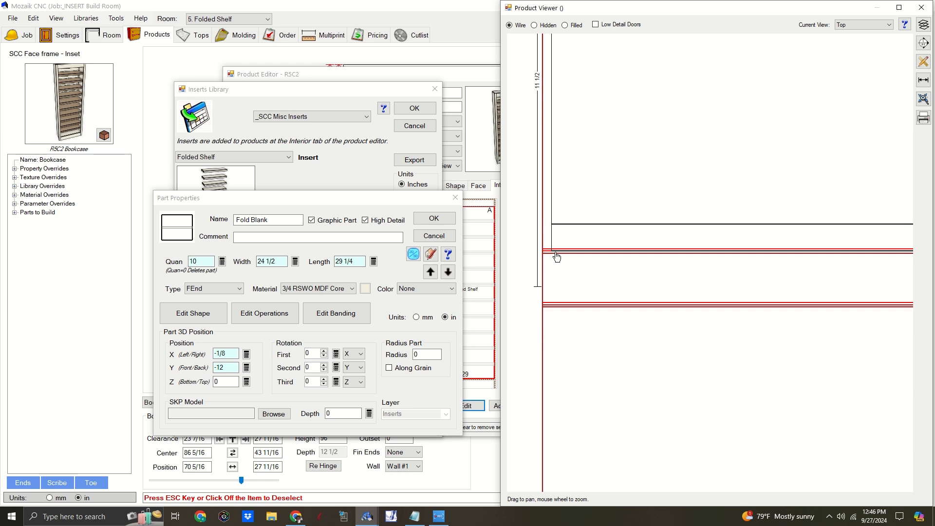
scroll(552, 257, down, 3)
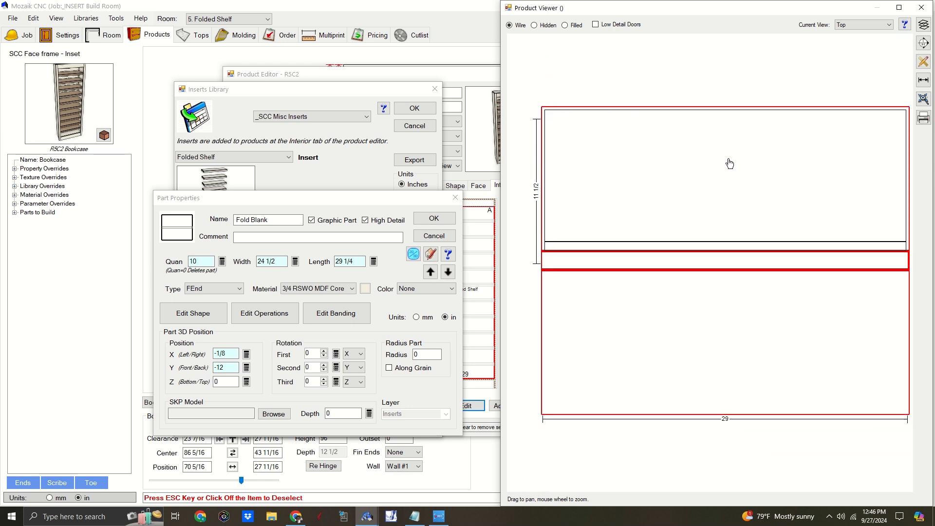
drag(755, 163, 689, 165)
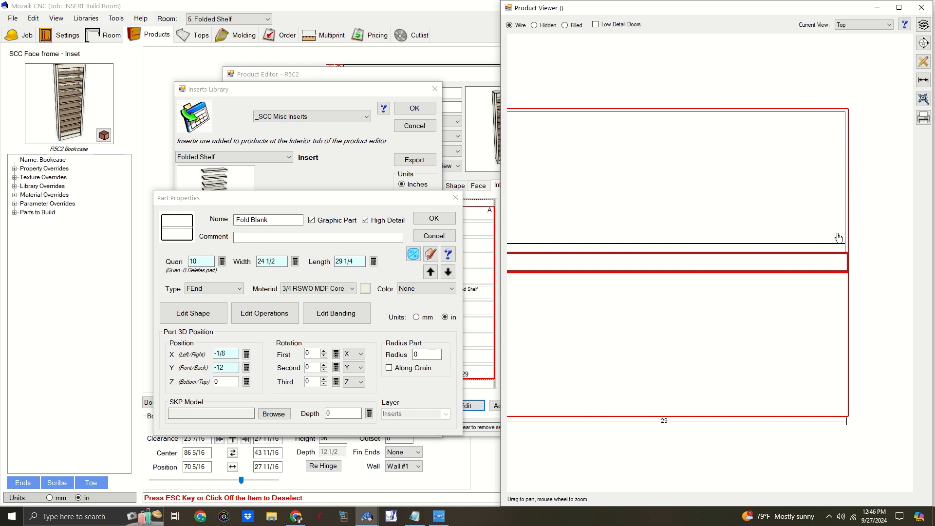
drag(778, 385, 814, 363)
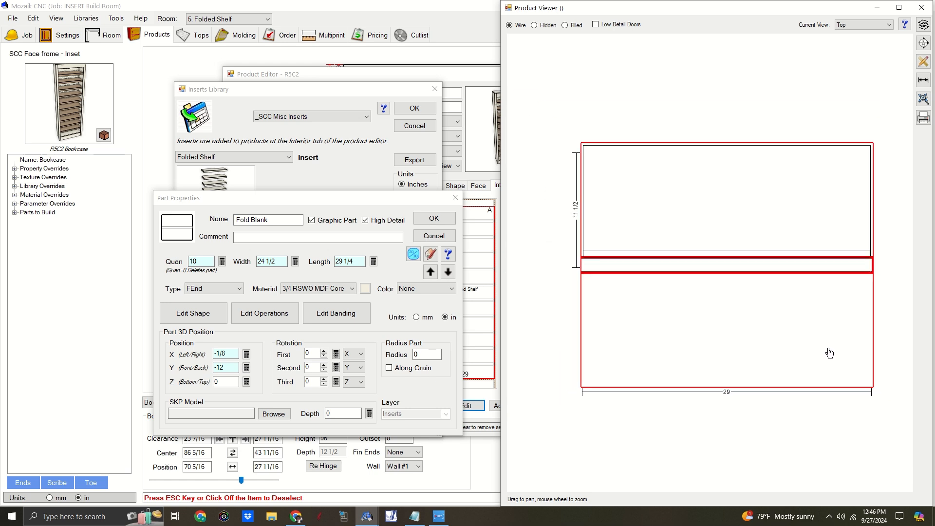
scroll(816, 341, down, 1)
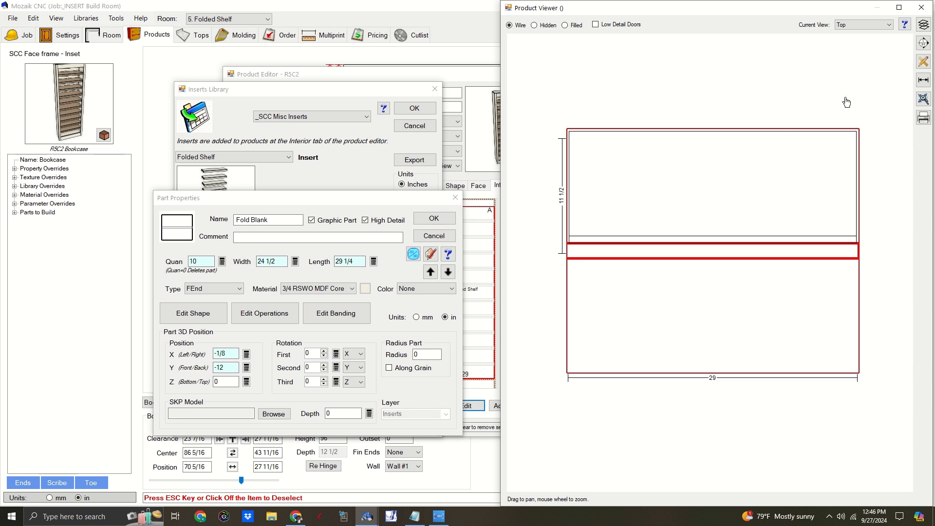
Step: Inspect the Fold Blank's grooves and edges from several angles in the filled perspective view and accept the part
click(862, 25)
click(857, 66)
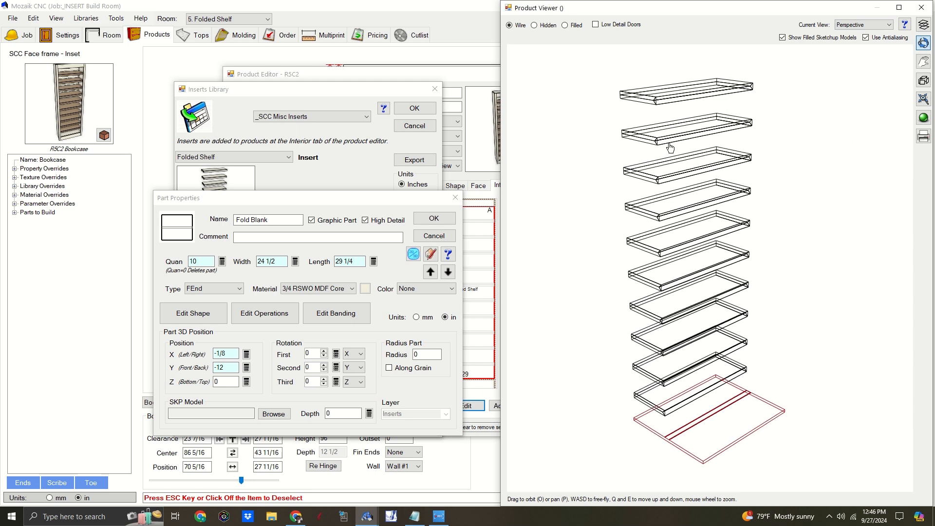
click(565, 25)
scroll(692, 272, up, 5)
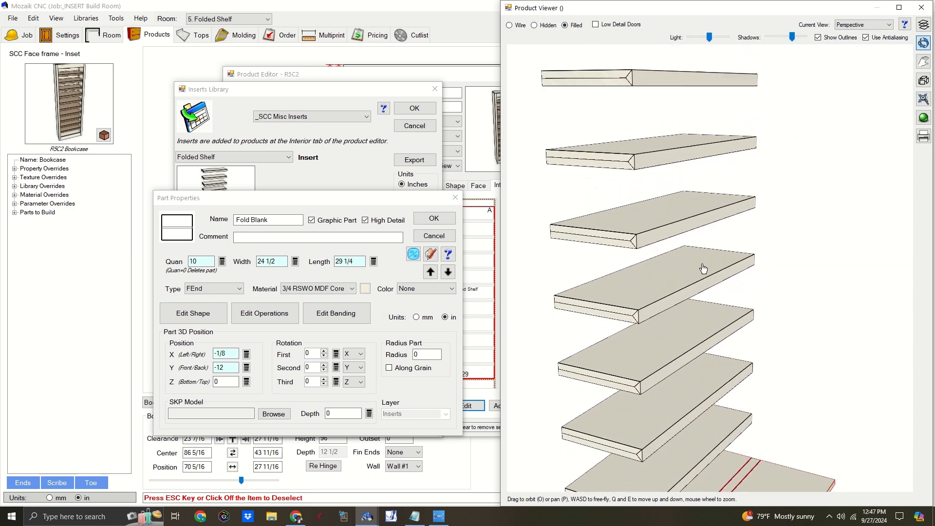
scroll(626, 394, up, 6)
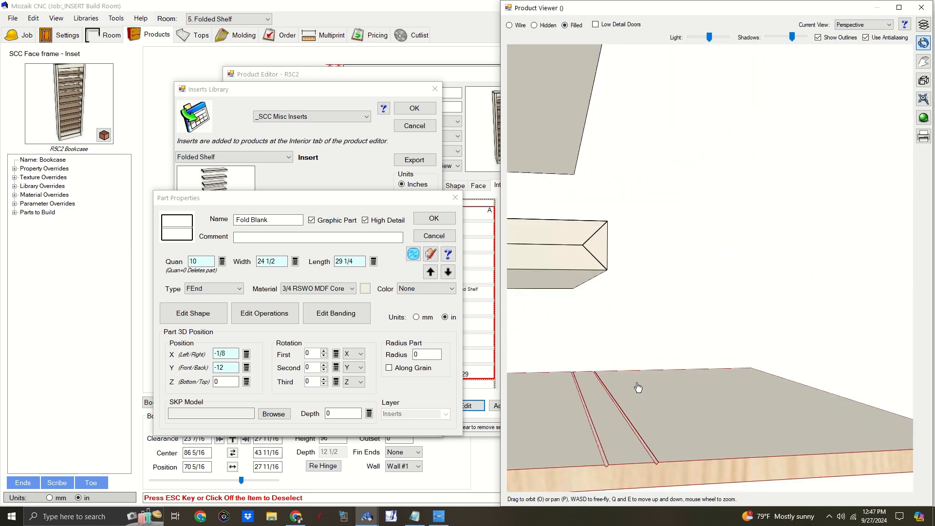
drag(629, 400, 577, 434)
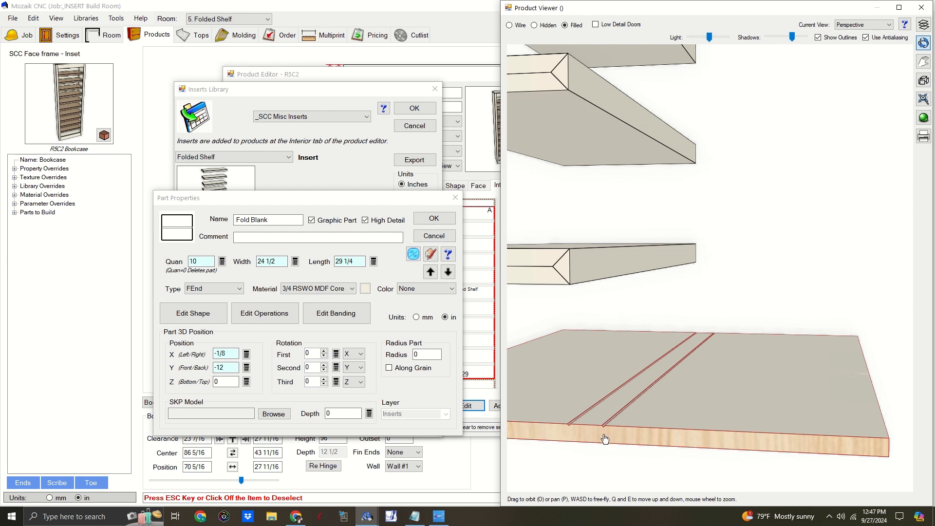
scroll(606, 435, down, 3)
drag(605, 434, 587, 348)
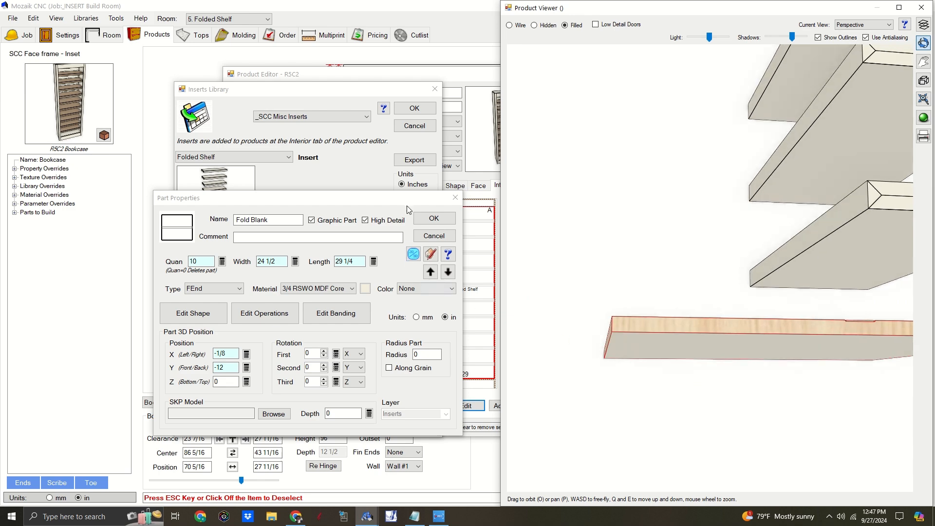
click(435, 220)
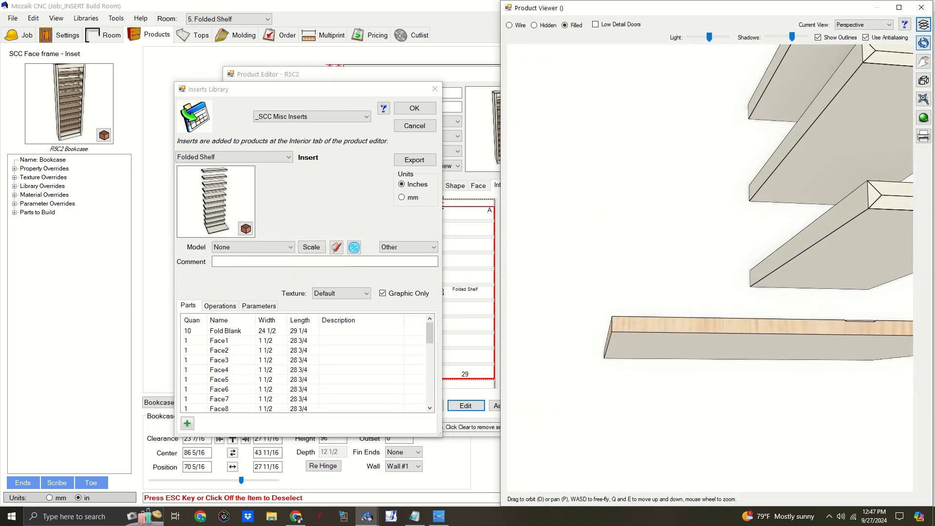